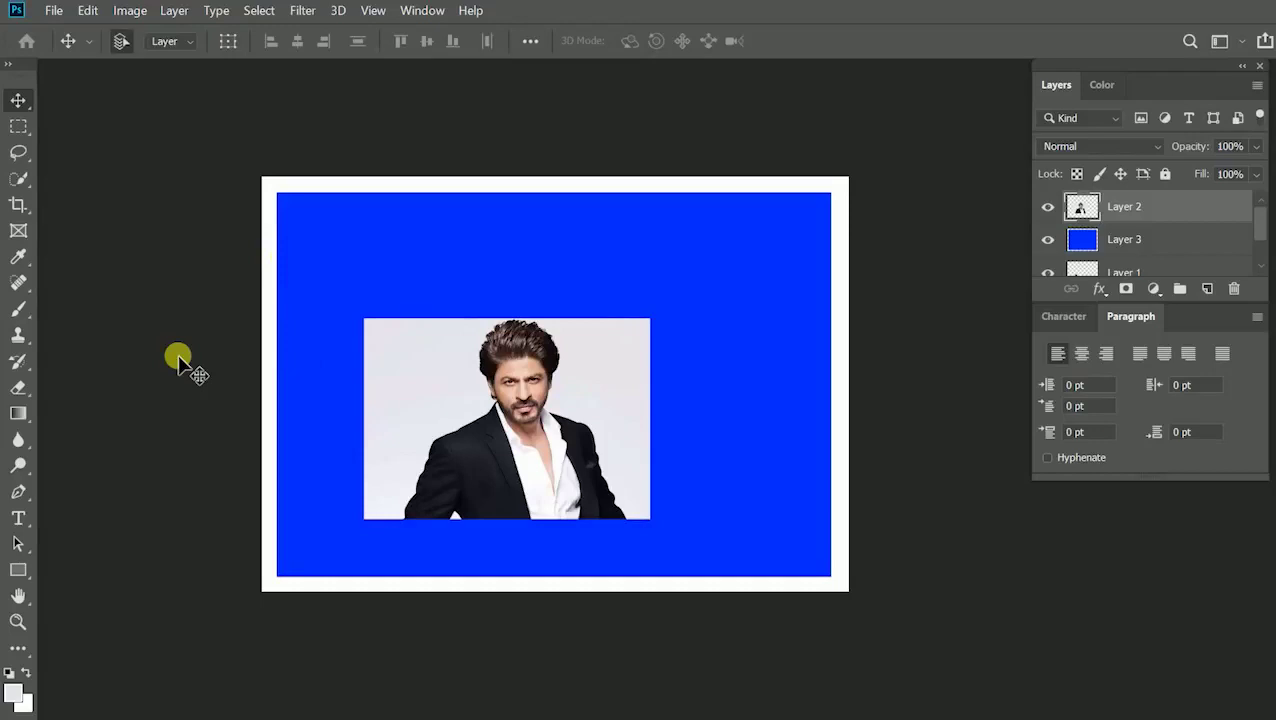
Step: Zoom in on the portrait's face with Ctrl++ and the Zoom tool
key("ctrl+plus")
key("ctrl+plus")
key("ctrl+plus")
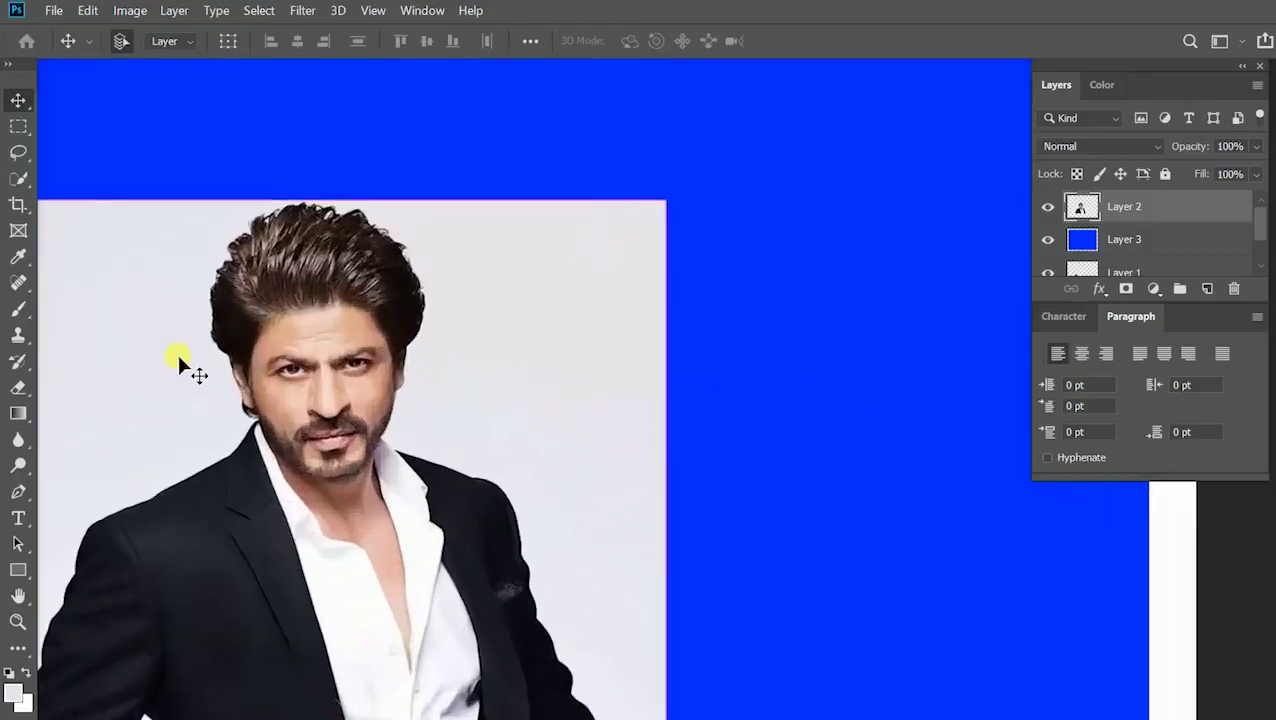
key("ctrl+plus")
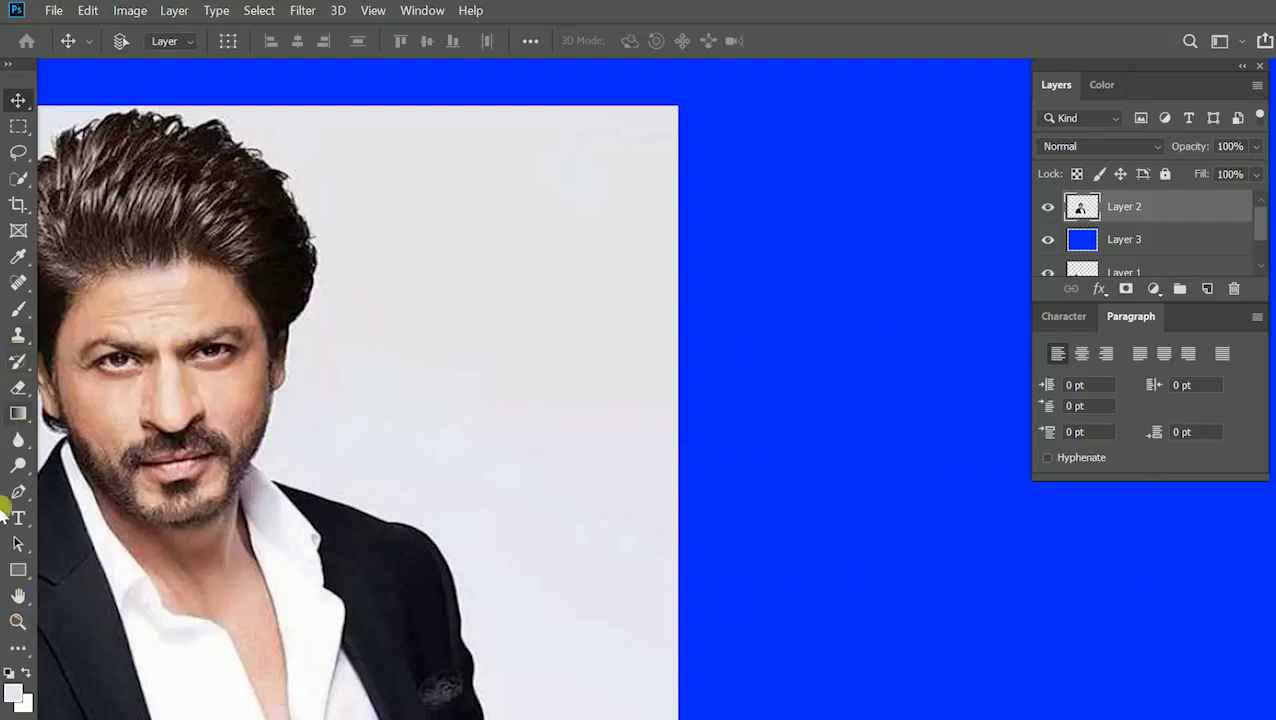
left_click(18, 621)
left_click_drag(248, 441, 537, 430)
left_click(537, 430)
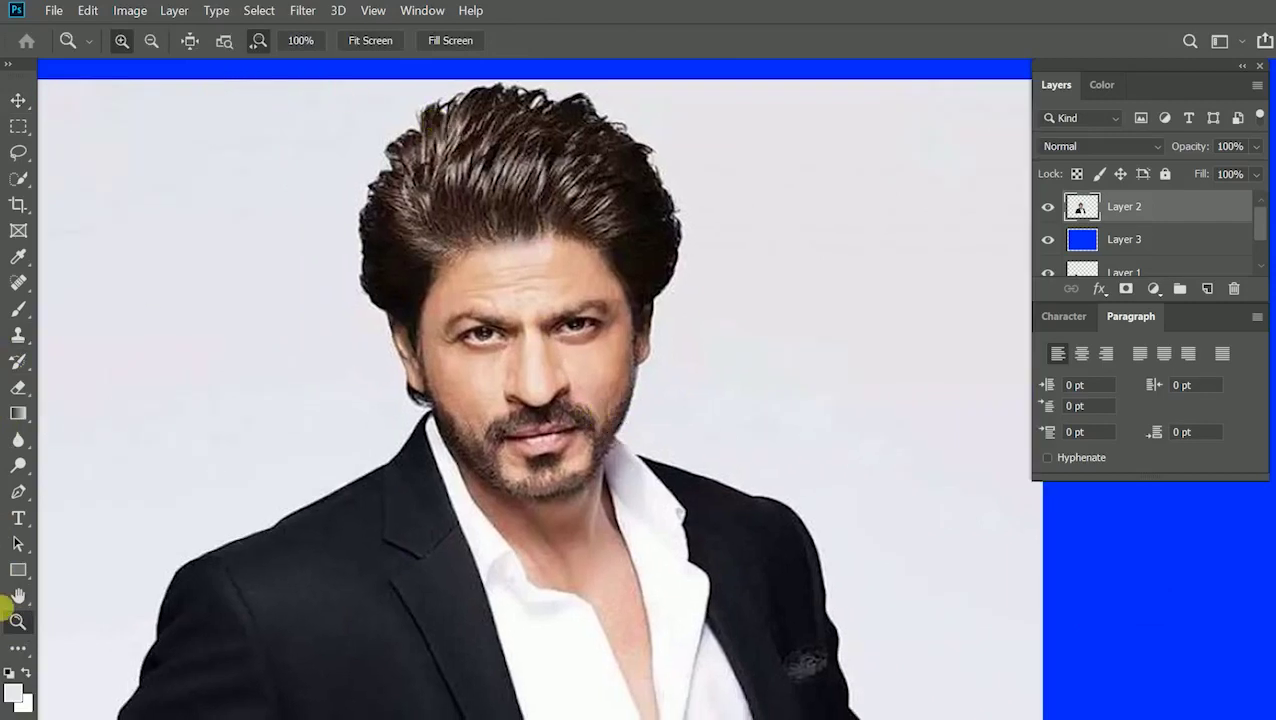
Step: Zoom back out until the whole blue poster sits at about half size
left_click(150, 44)
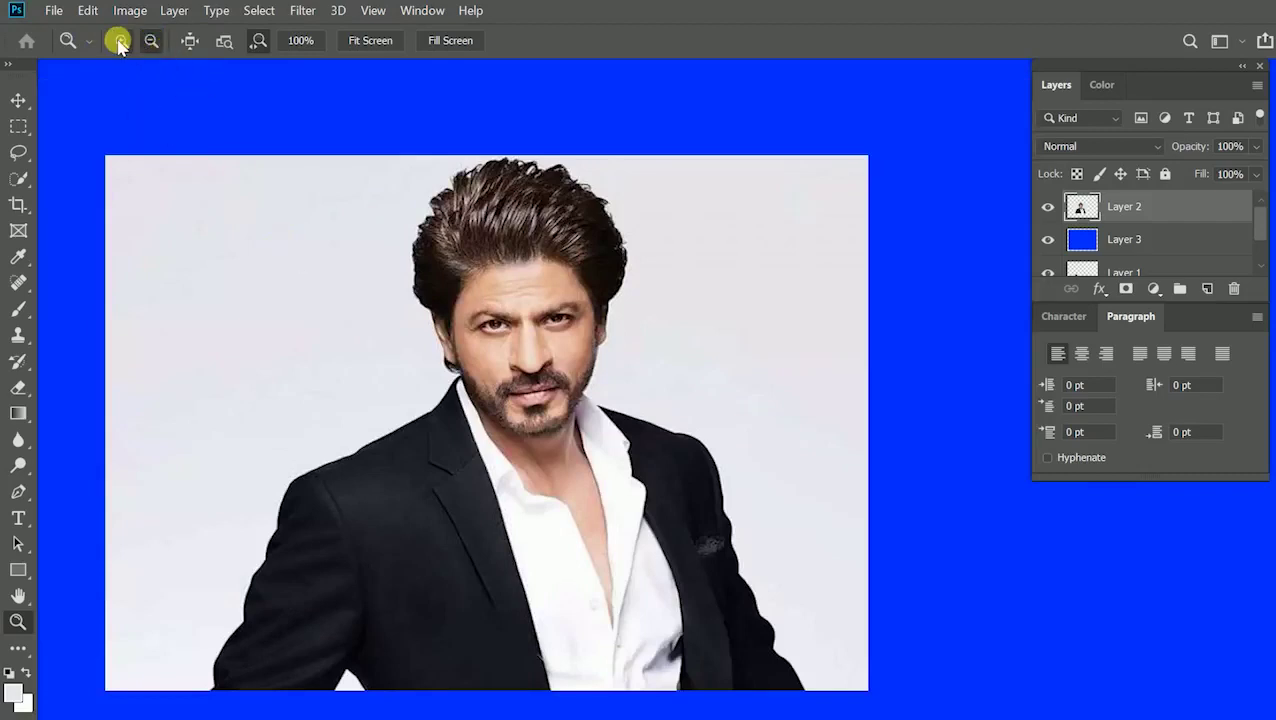
left_click(565, 392)
left_click(555, 387)
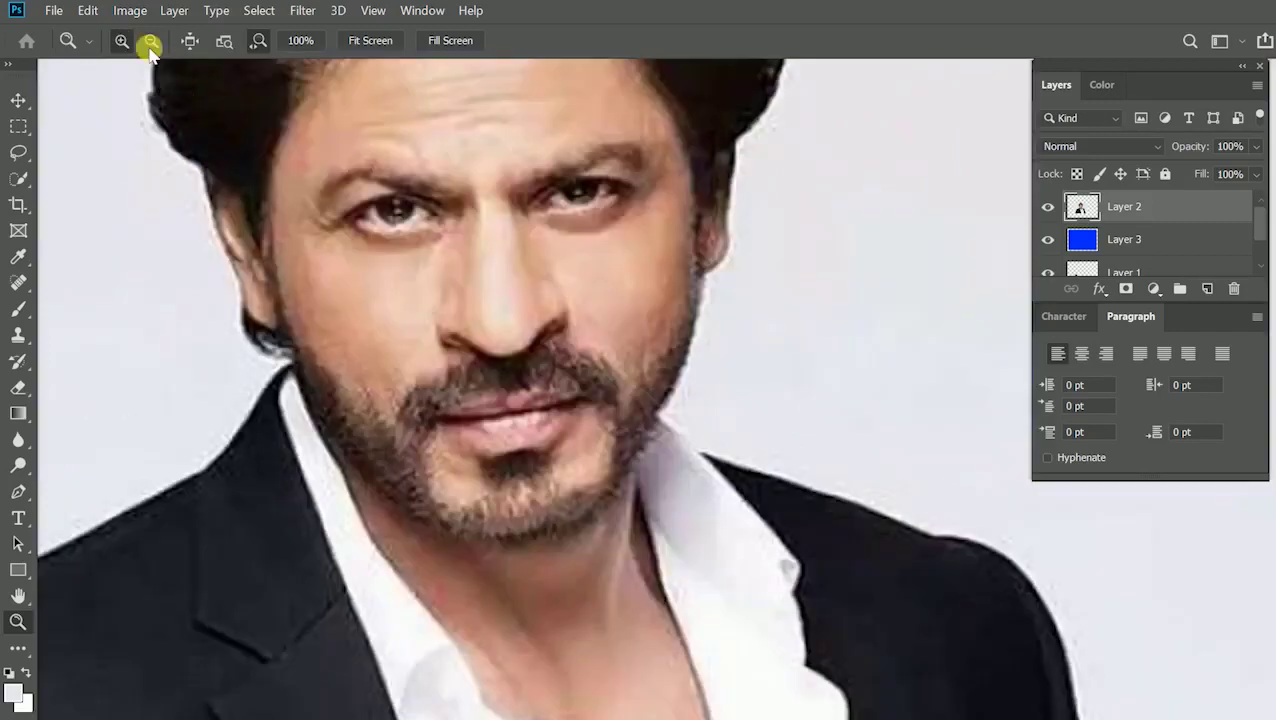
left_click(367, 276)
left_click(346, 163)
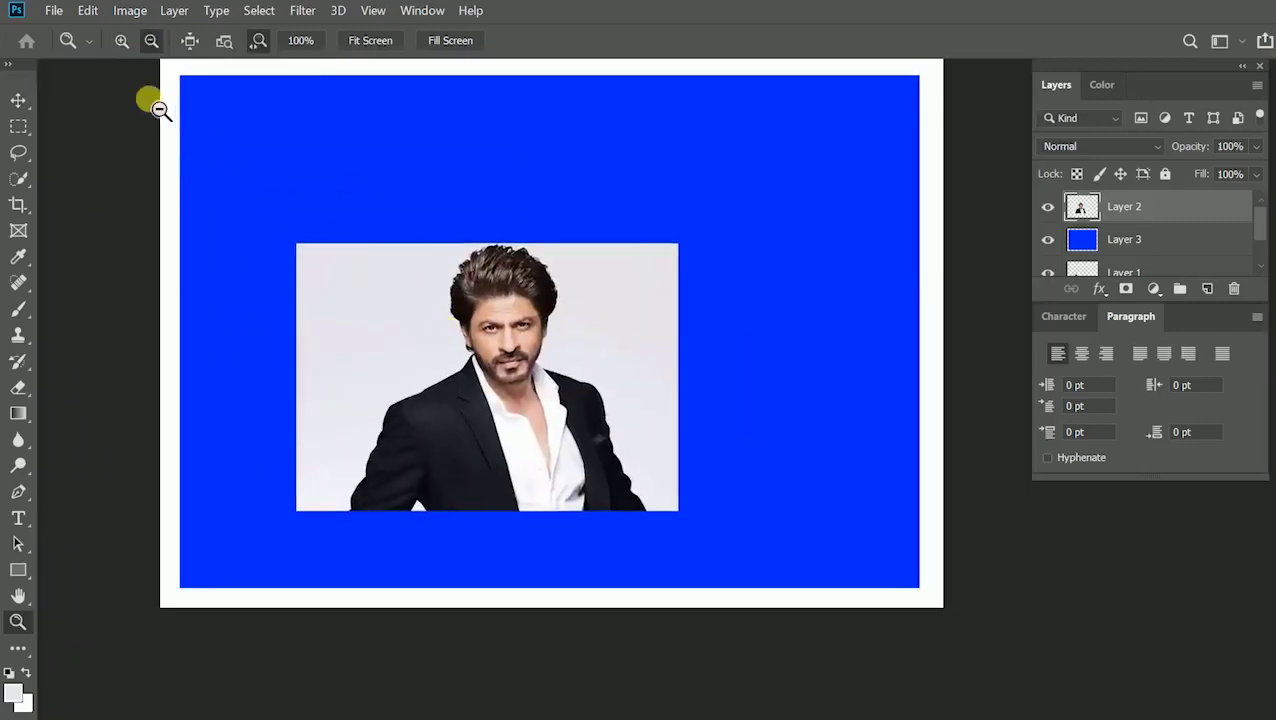
left_click(447, 270)
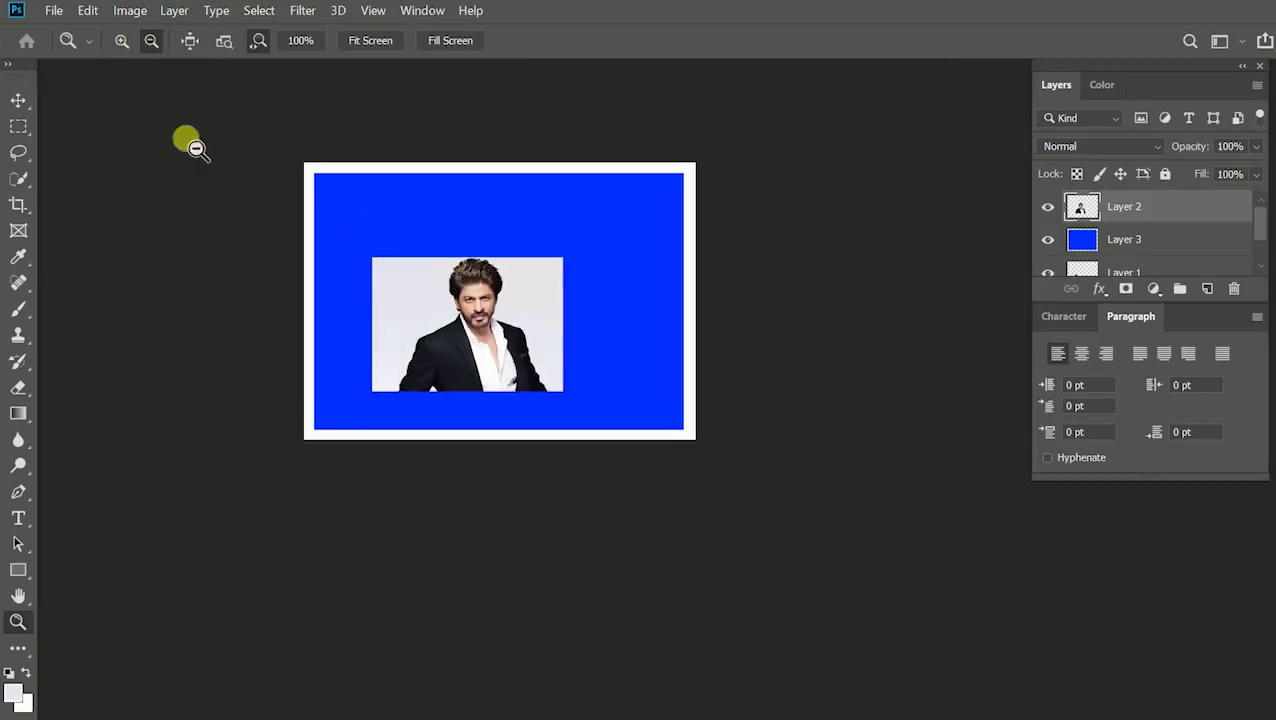
left_click(121, 40)
Step: Zoom in and out around the man's head and hair with scrubby-zoom drags
left_click(437, 269)
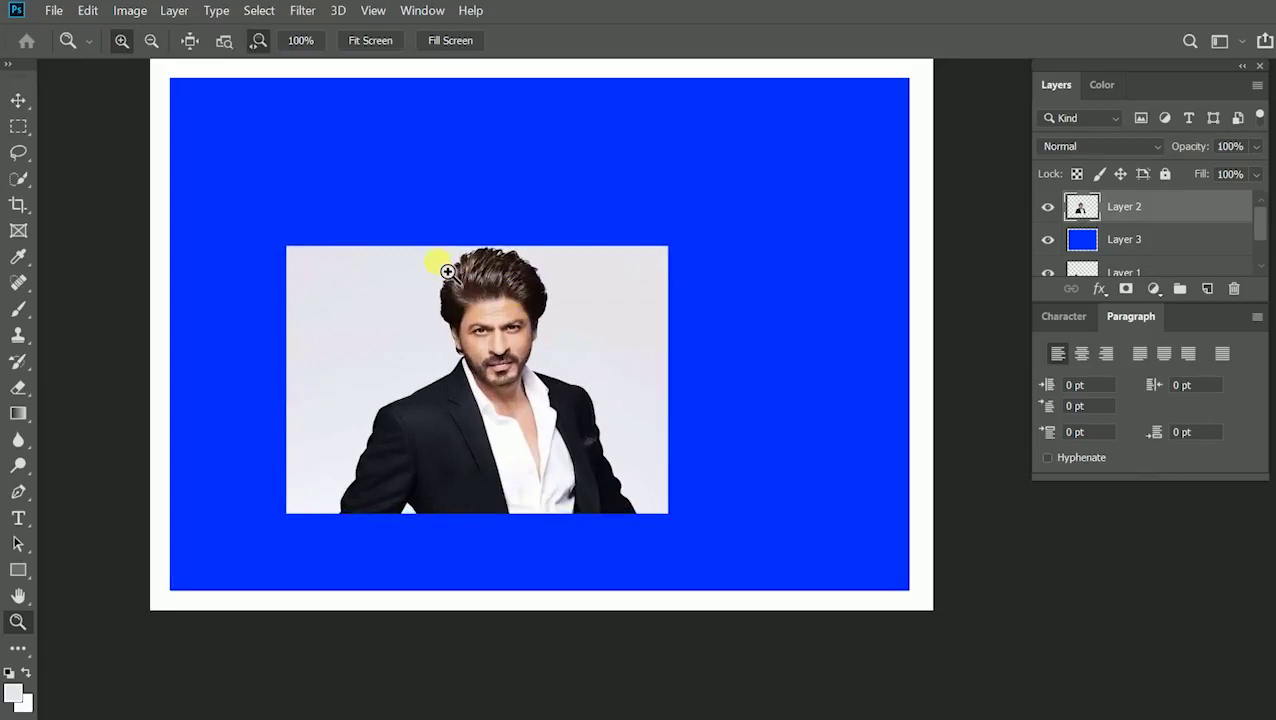
left_click(470, 322)
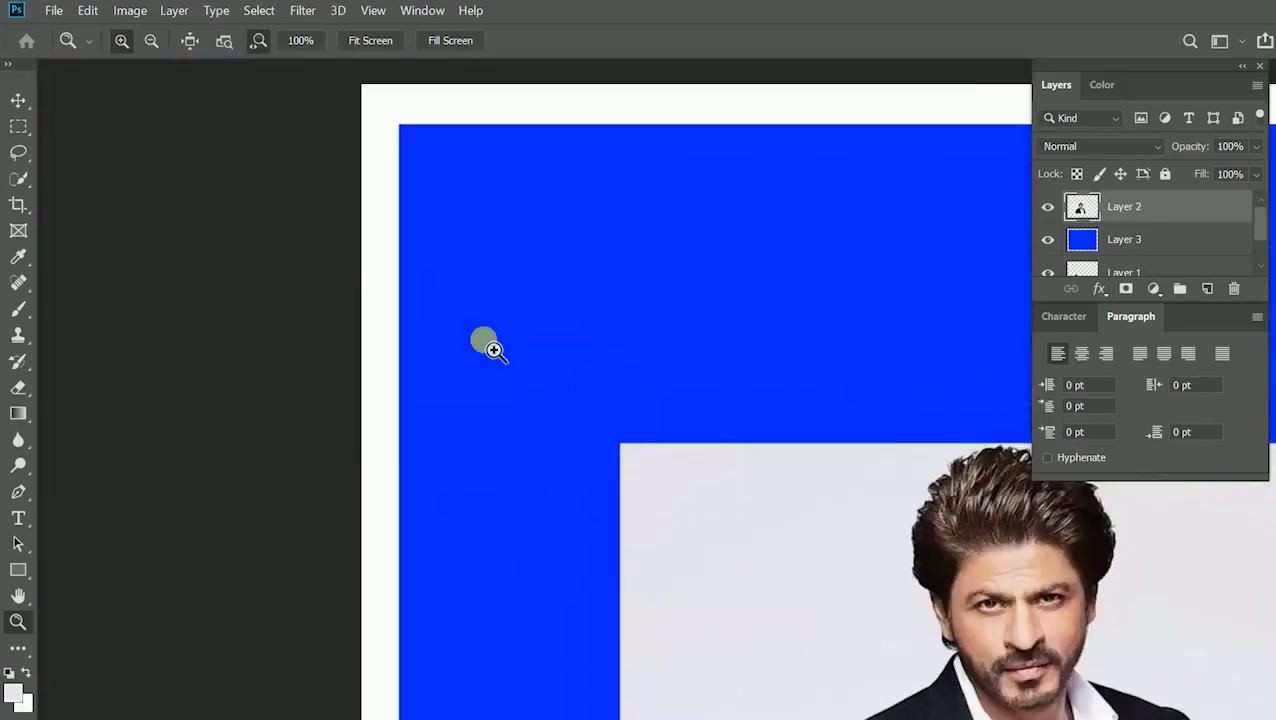
left_click_drag(793, 499, 389, 313)
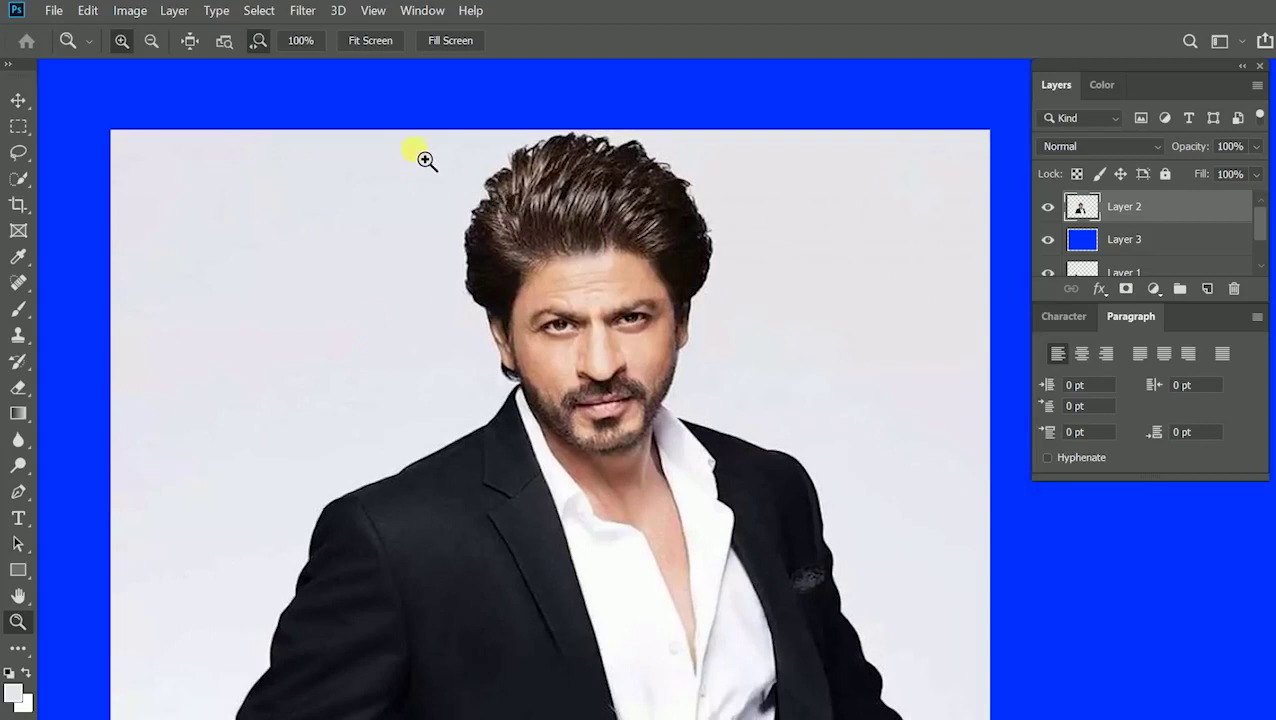
left_click_drag(407, 136, 376, 288)
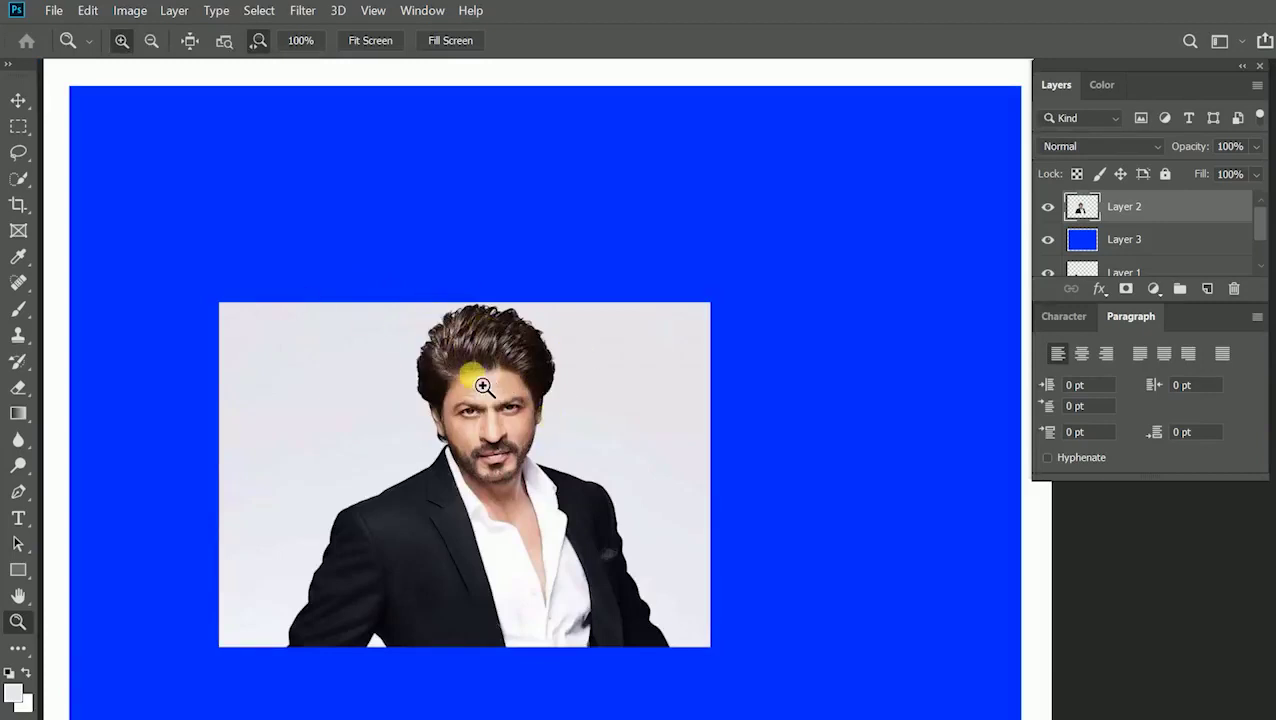
left_click_drag(430, 354, 511, 440)
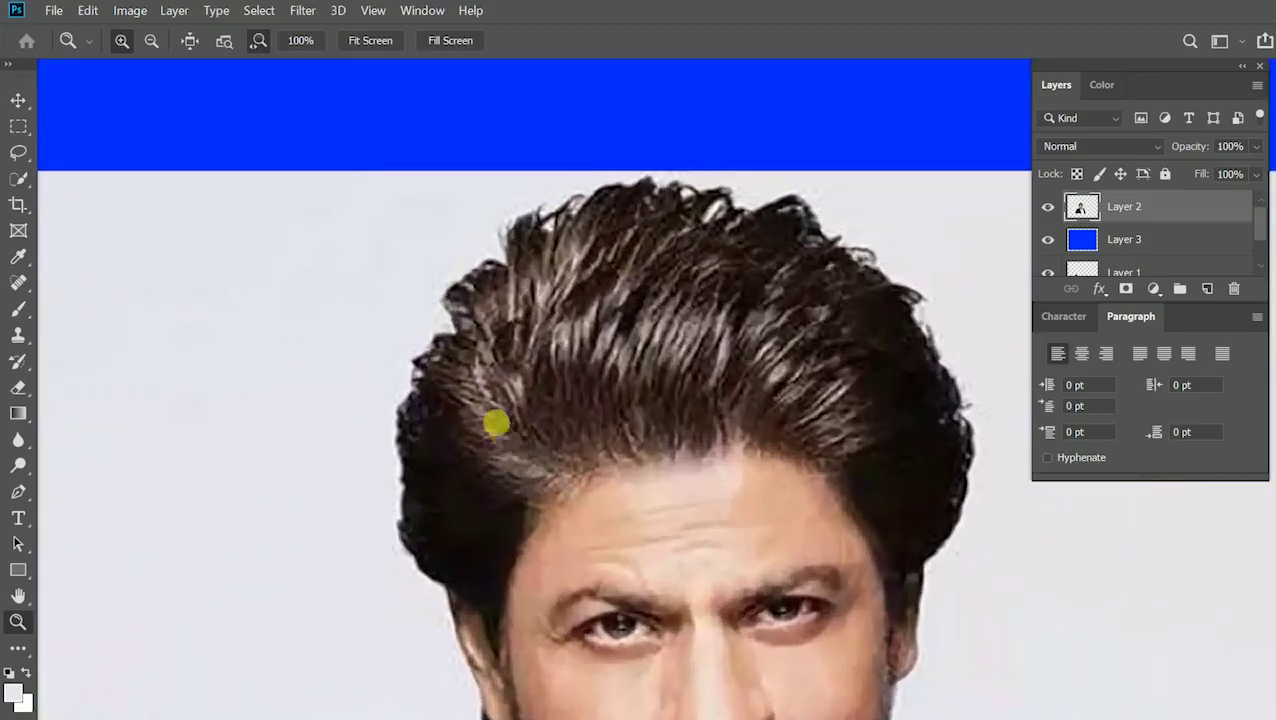
scroll(530, 370, "down", 5)
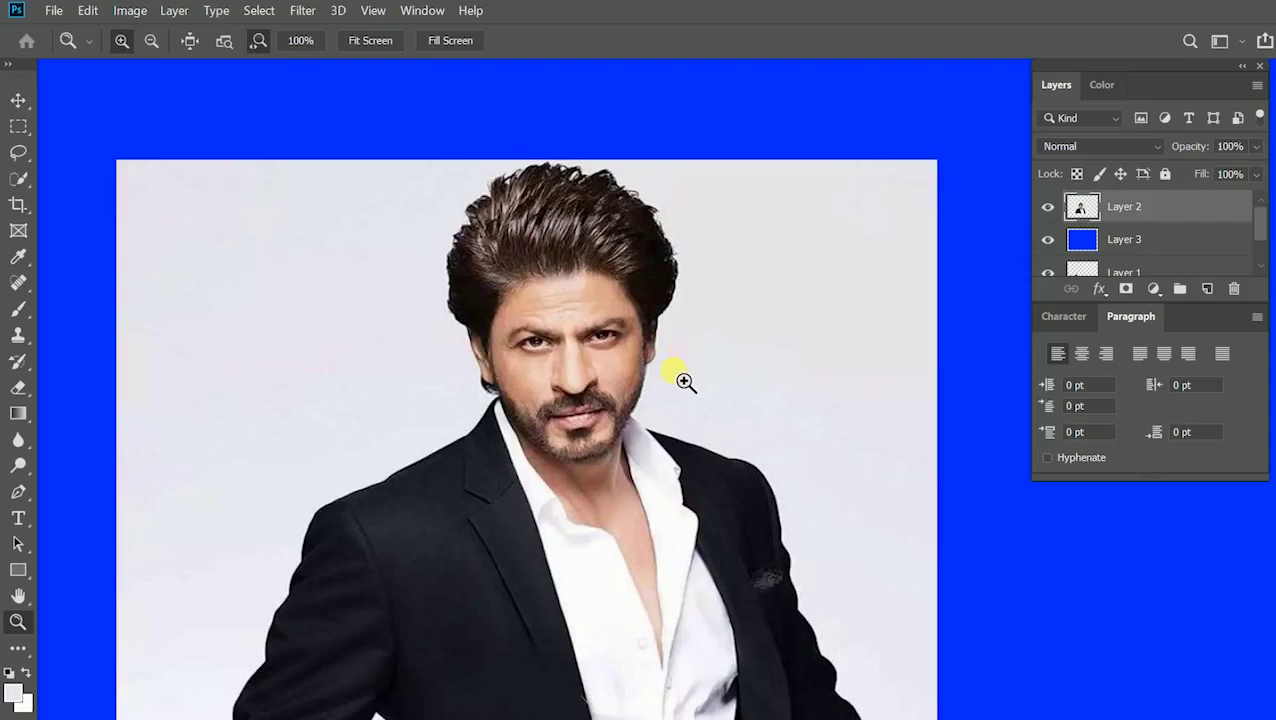
scroll(682, 396, "down", 3)
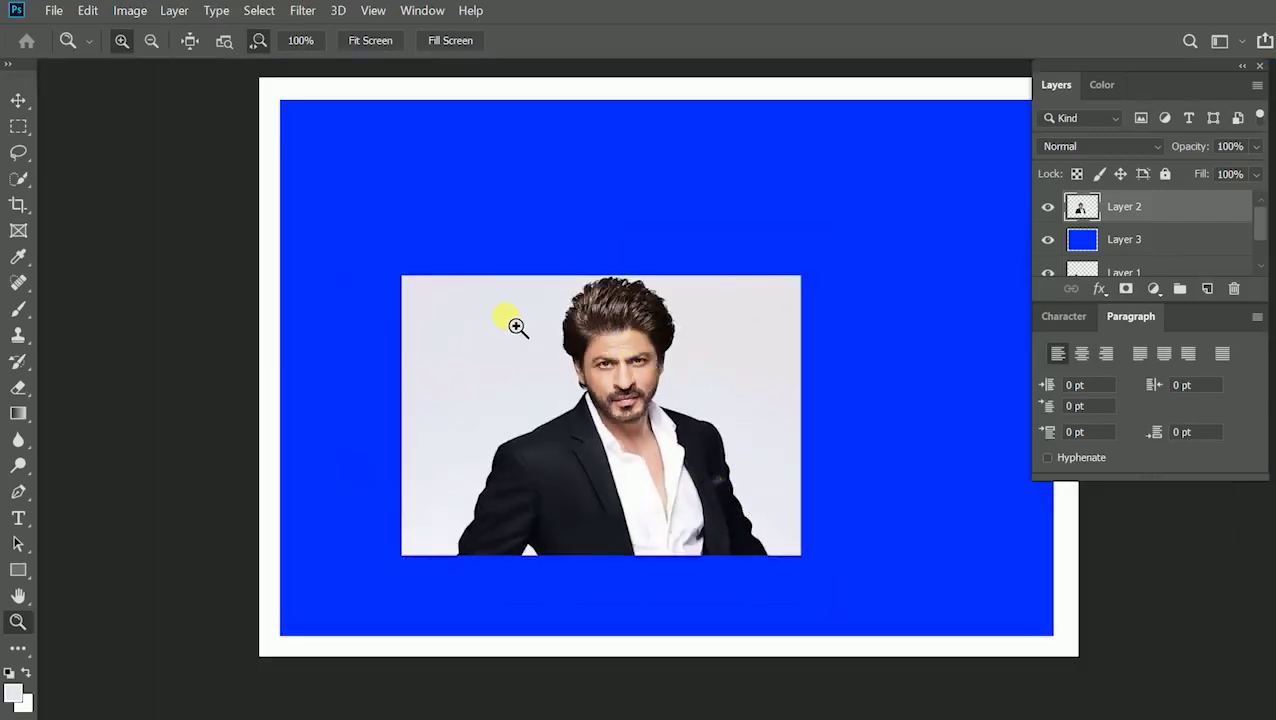
scroll(515, 326, "up", 3)
scroll(533, 339, "down", 5)
scroll(490, 302, "up", 2)
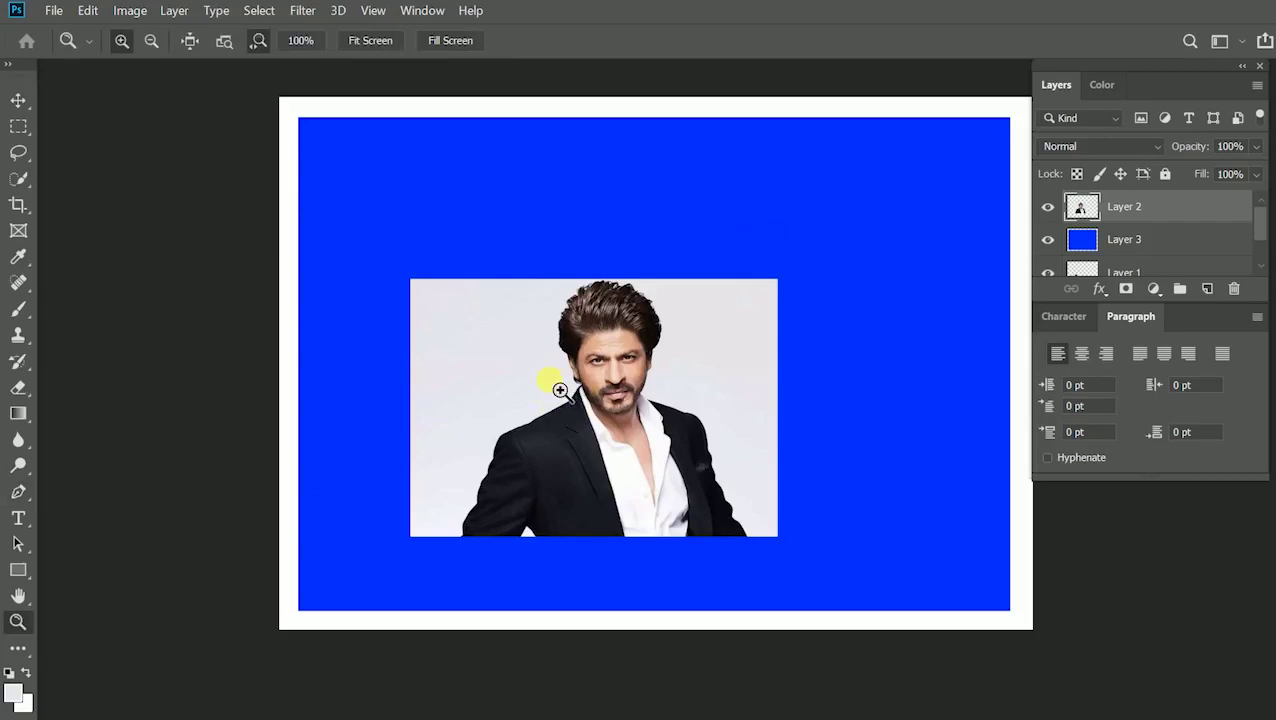
Step: Zoom until the portrait fills the window, shift it slightly left, and show the Marquee shapes
left_click_drag(553, 384, 559, 329)
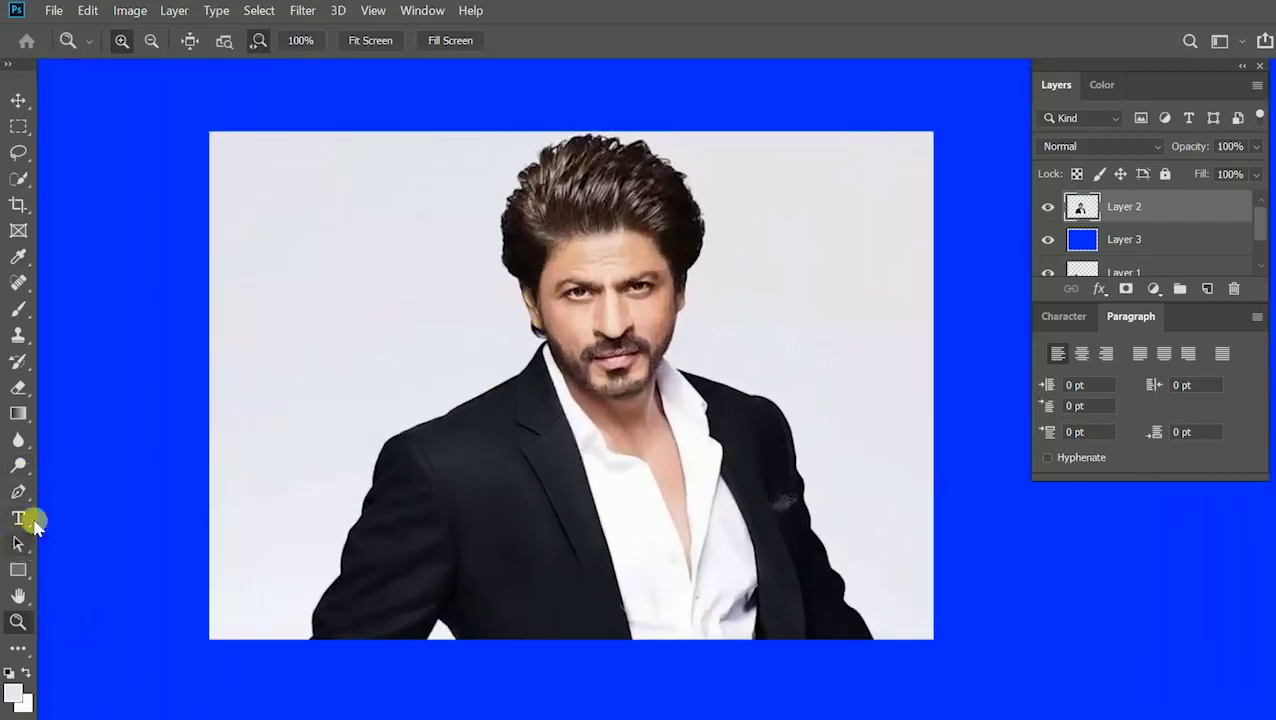
left_click_drag(551, 428, 513, 428)
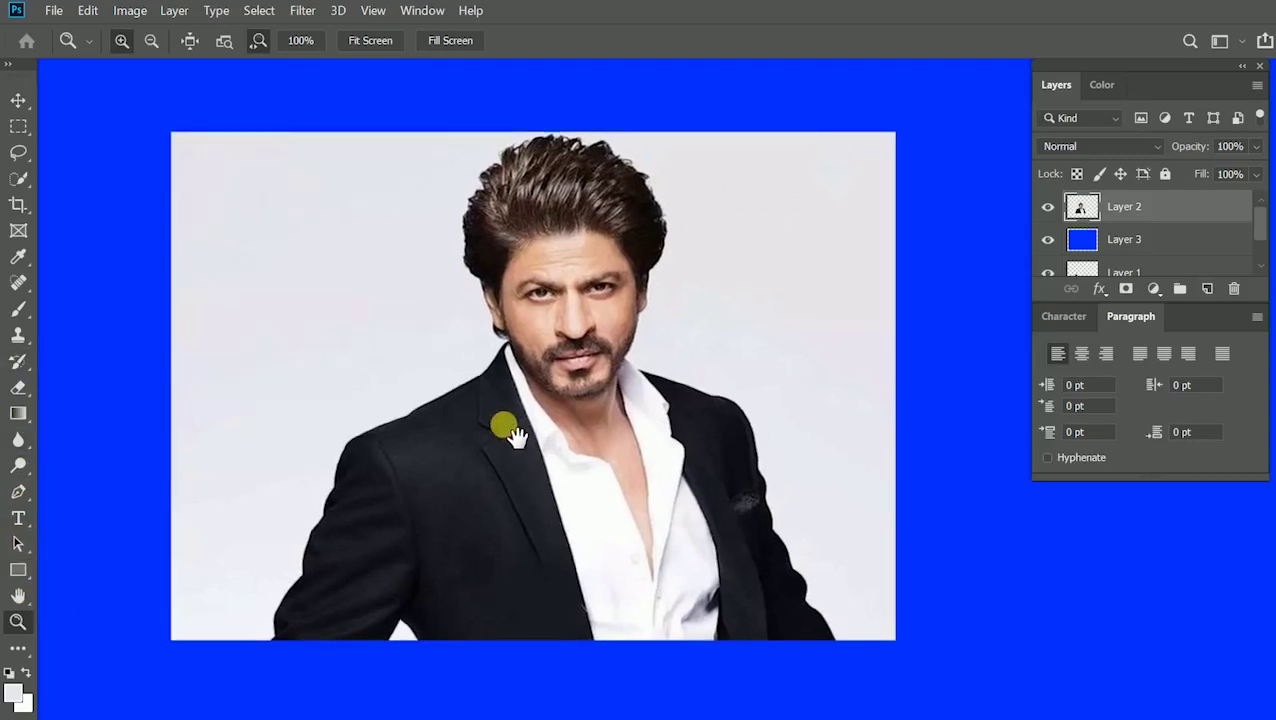
left_click(20, 123)
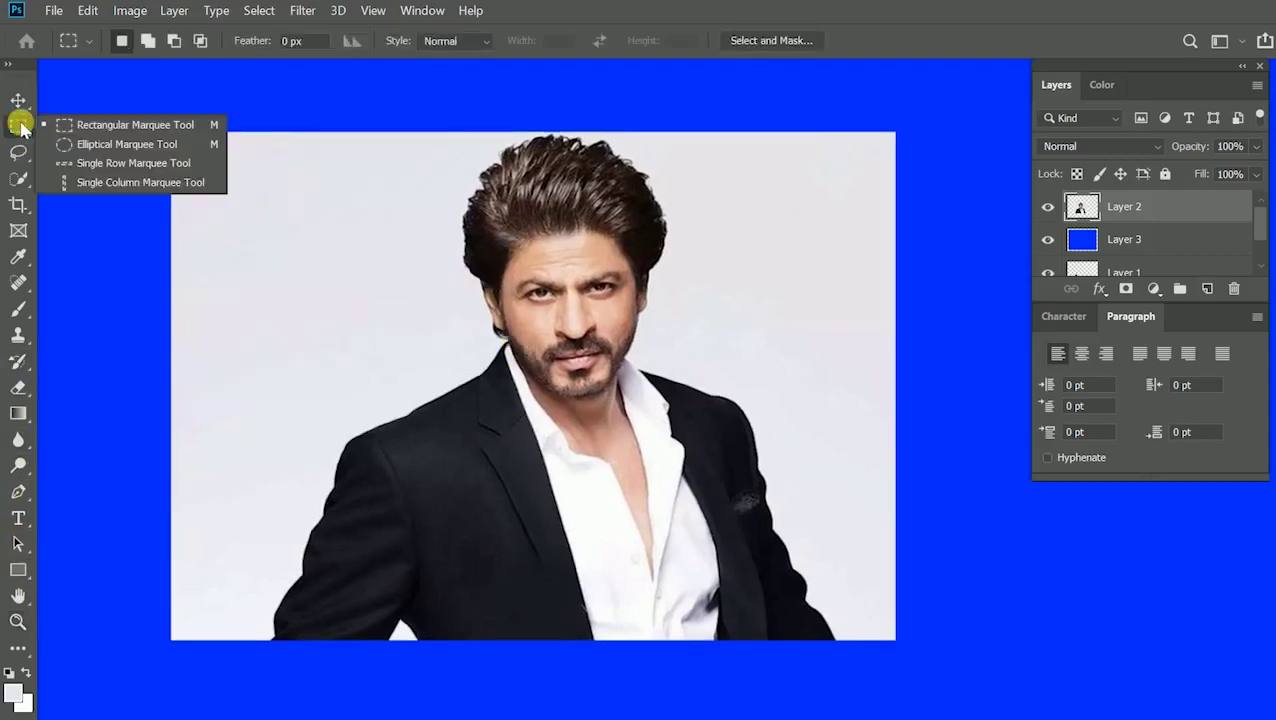
left_click(135, 124)
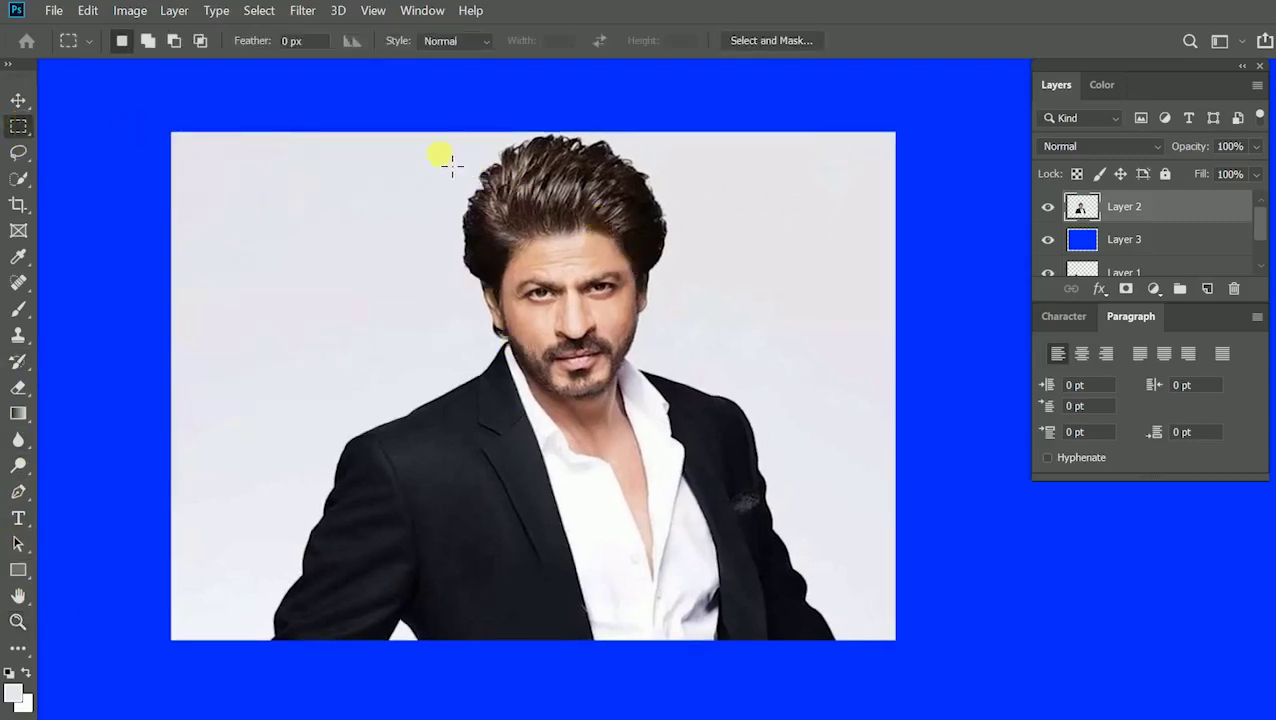
left_click_drag(416, 140, 720, 528)
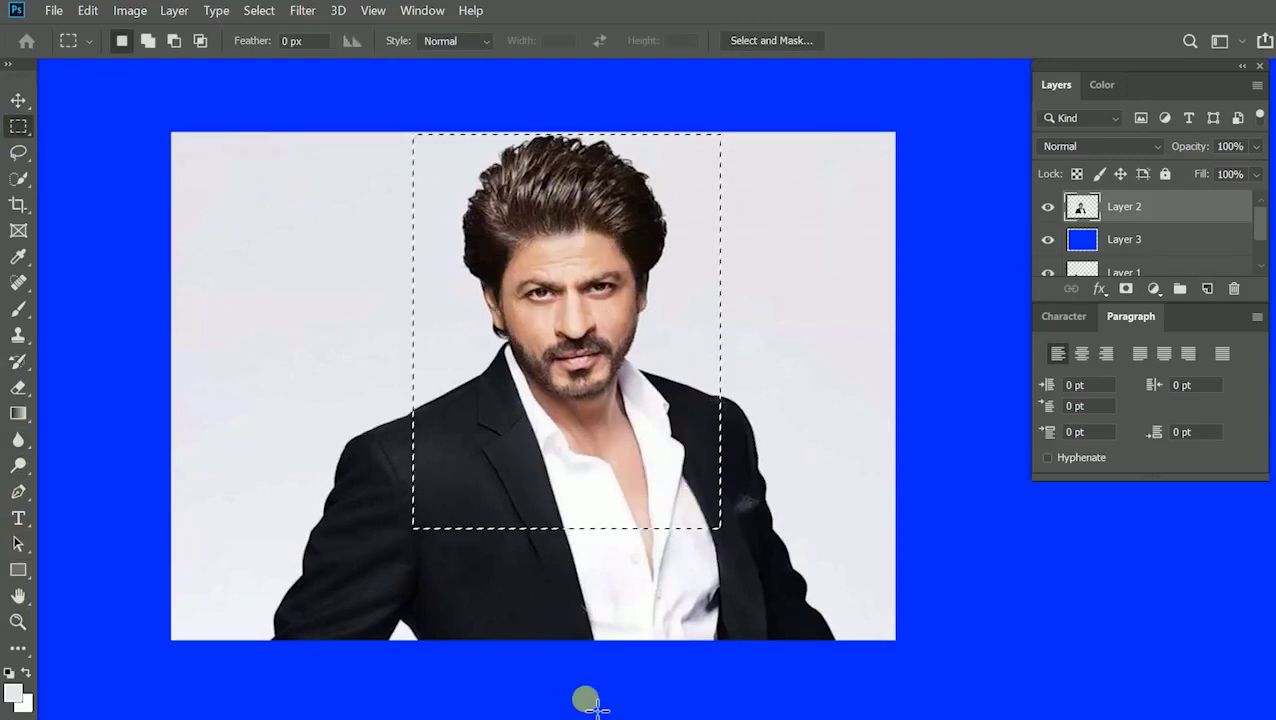
key("ctrl+minus")
key("ctrl+minus")
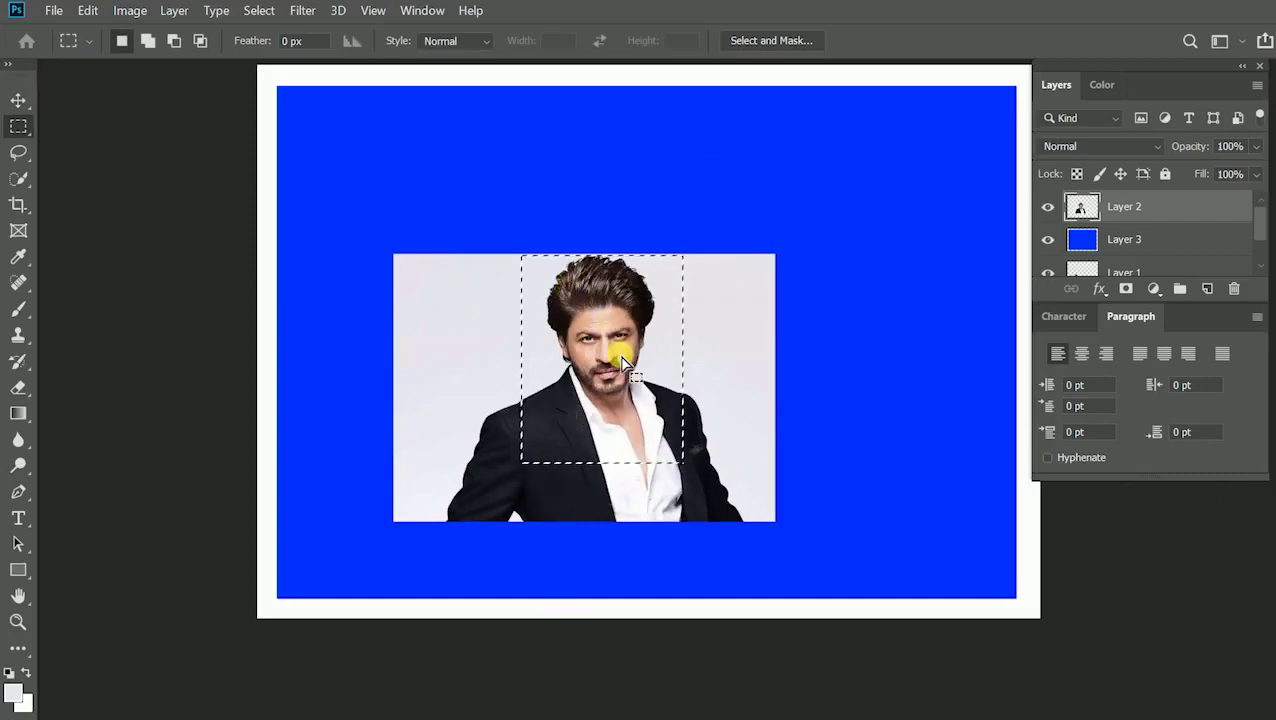
key("Delete")
key("ctrl+z")
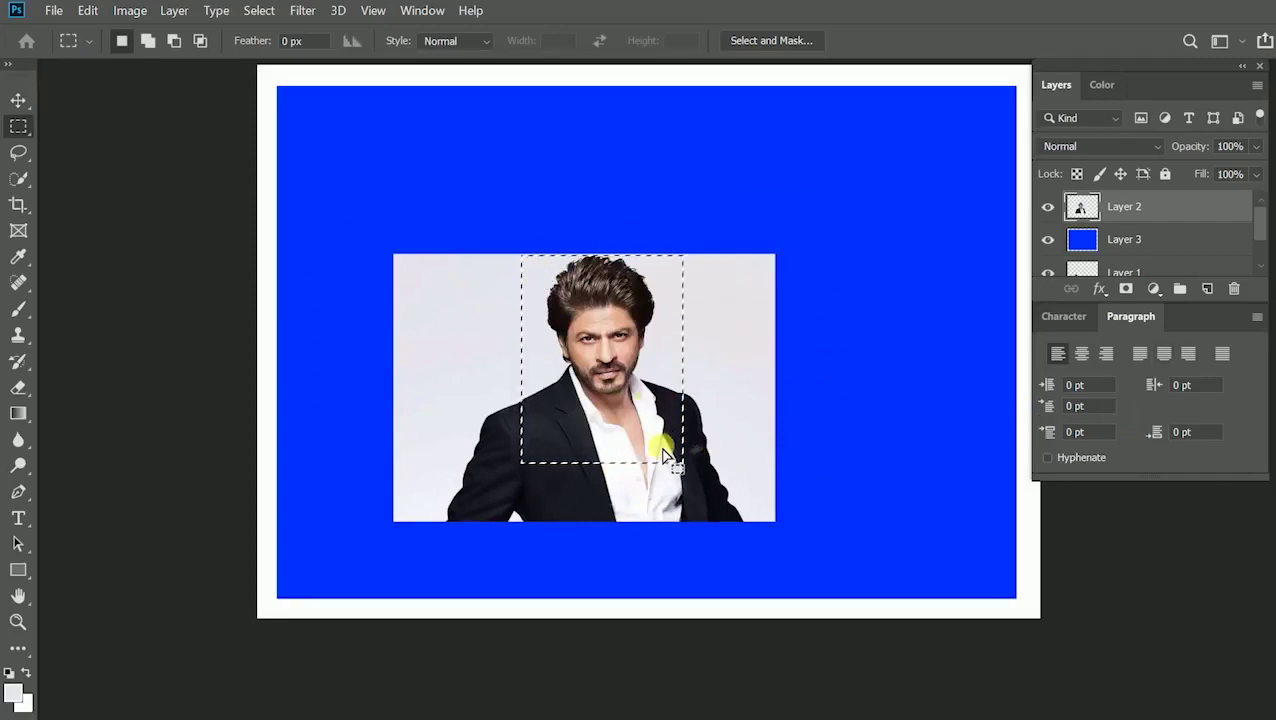
scroll(712, 238, "down", 1)
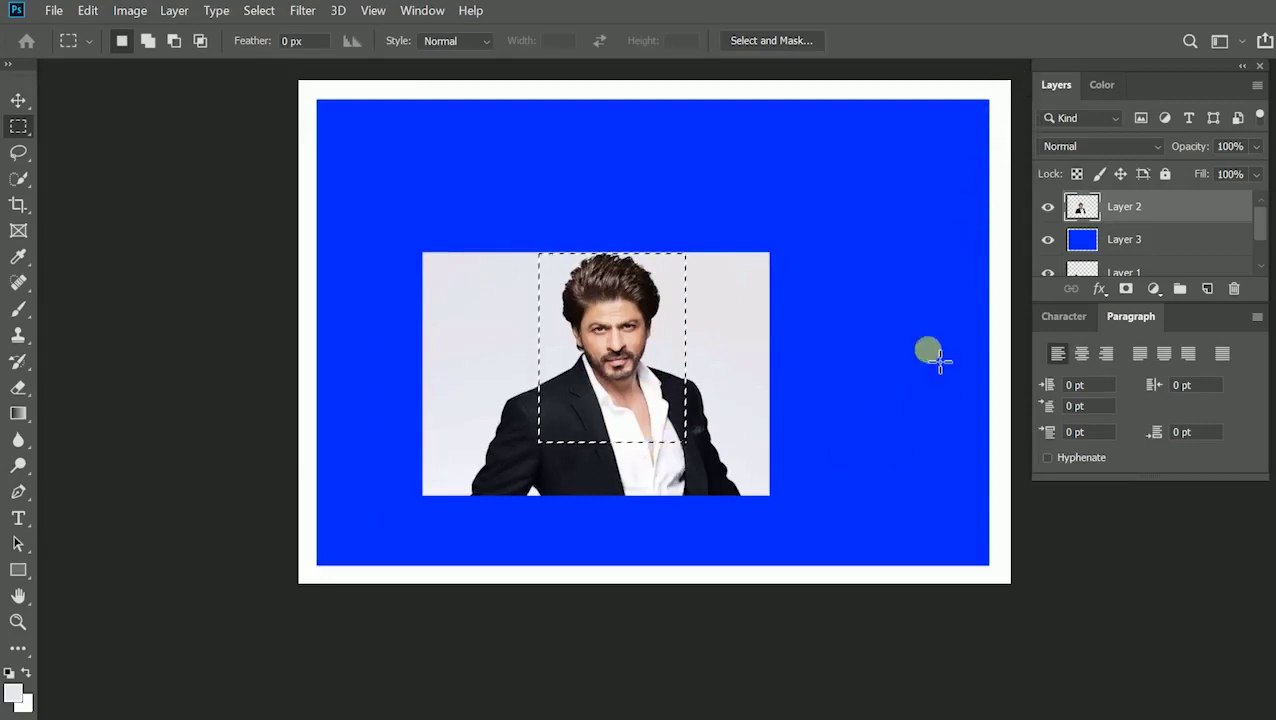
right_click(594, 318)
left_click(588, 318)
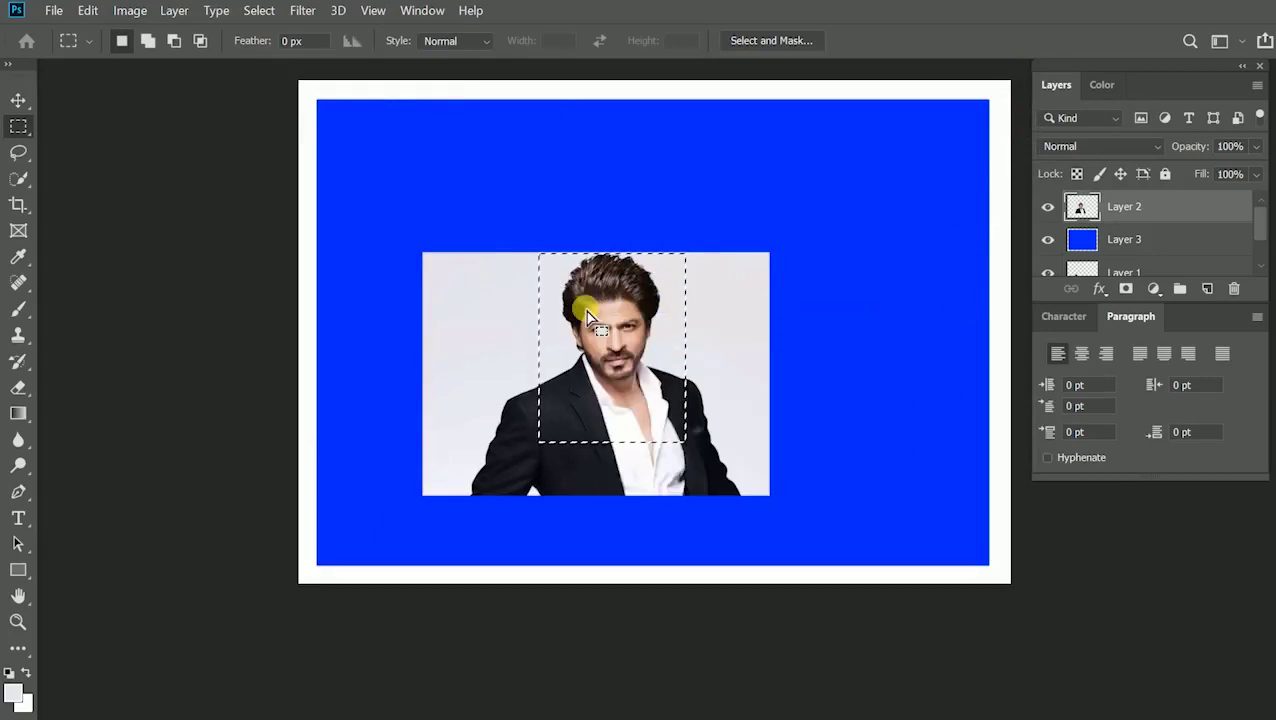
right_click(585, 311)
left_click(625, 337)
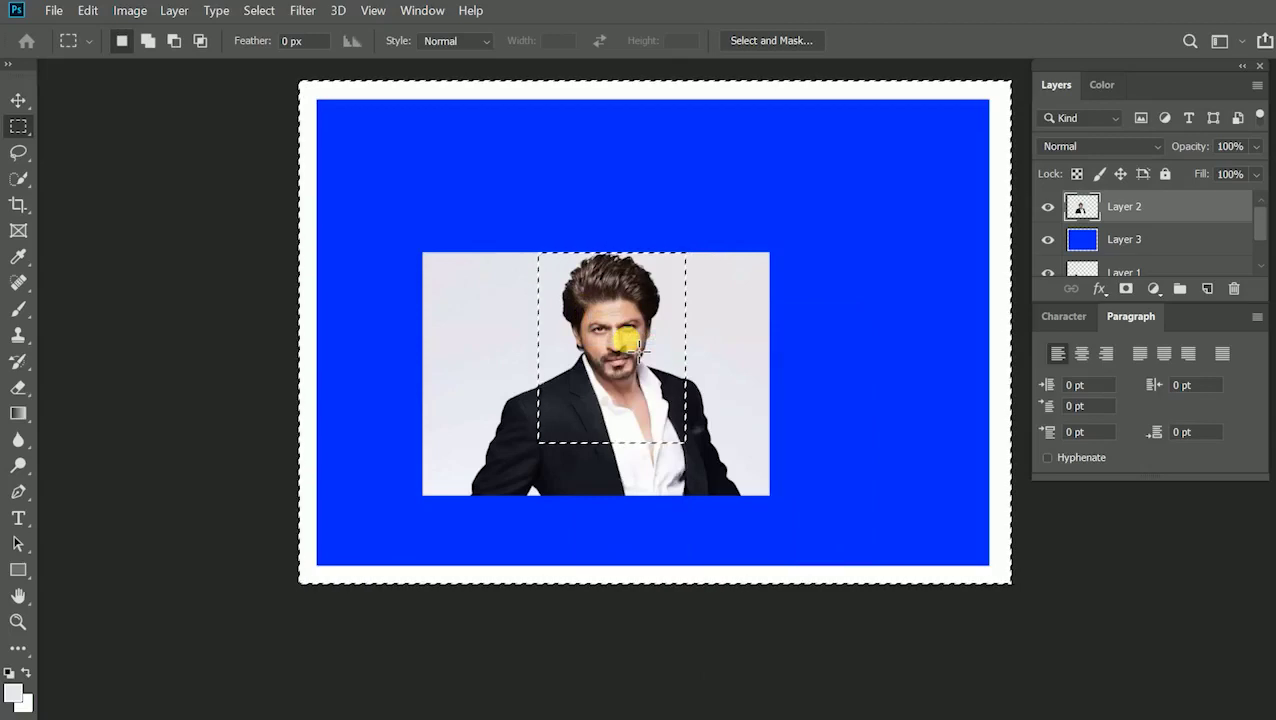
key("Delete")
key("ctrl+d")
key("v")
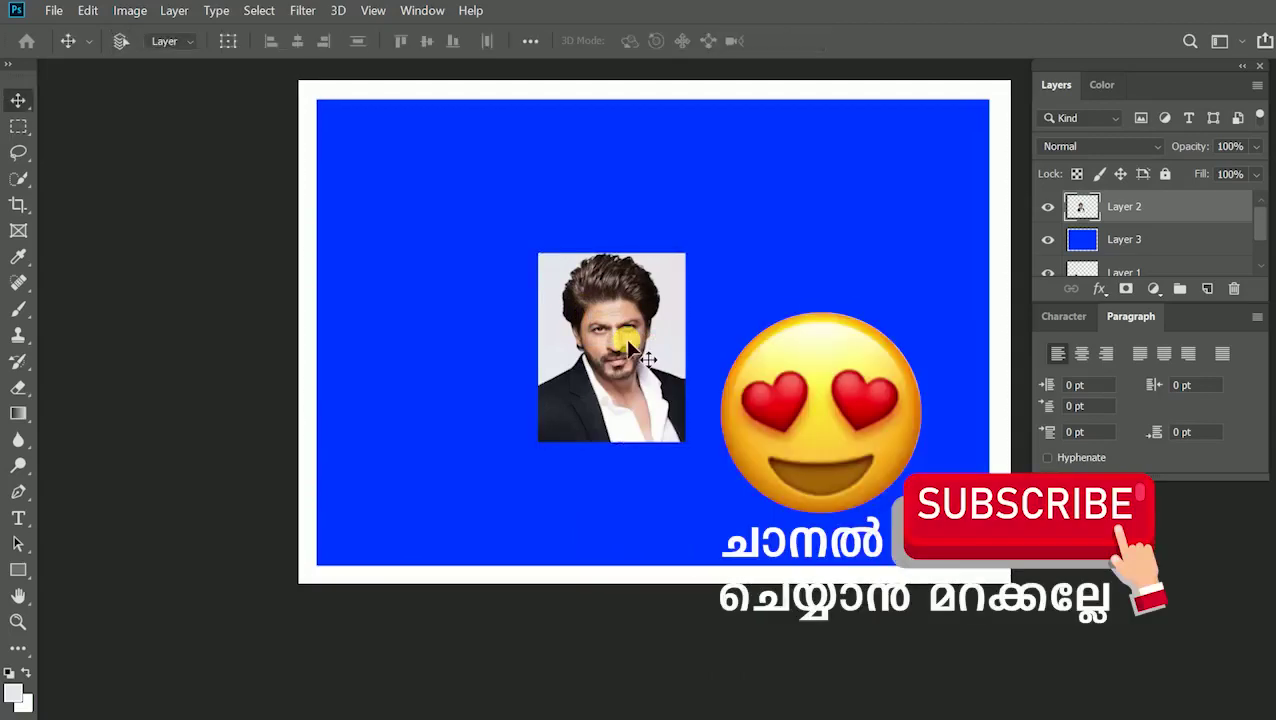
key("ctrl+shift+d")
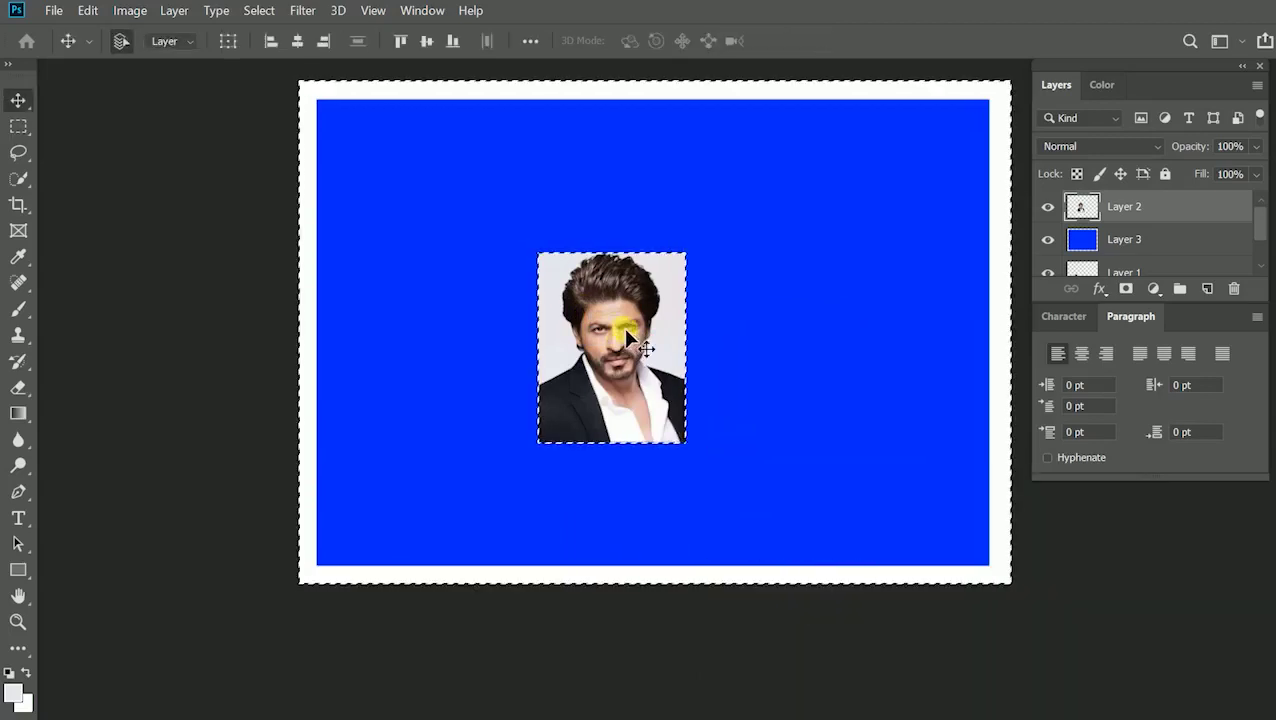
key("ctrl+z")
key("ctrl+z")
key("ctrl+z")
key("ctrl+z")
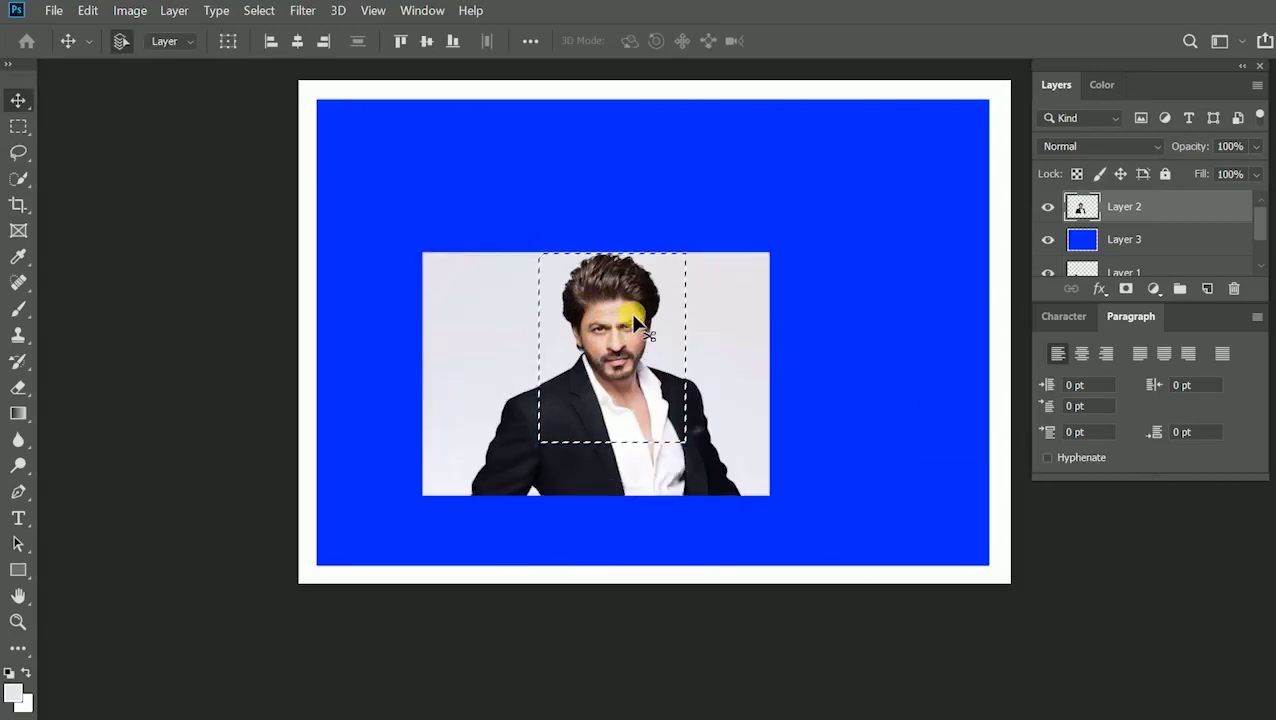
key("ctrl+shift+i")
key("Delete")
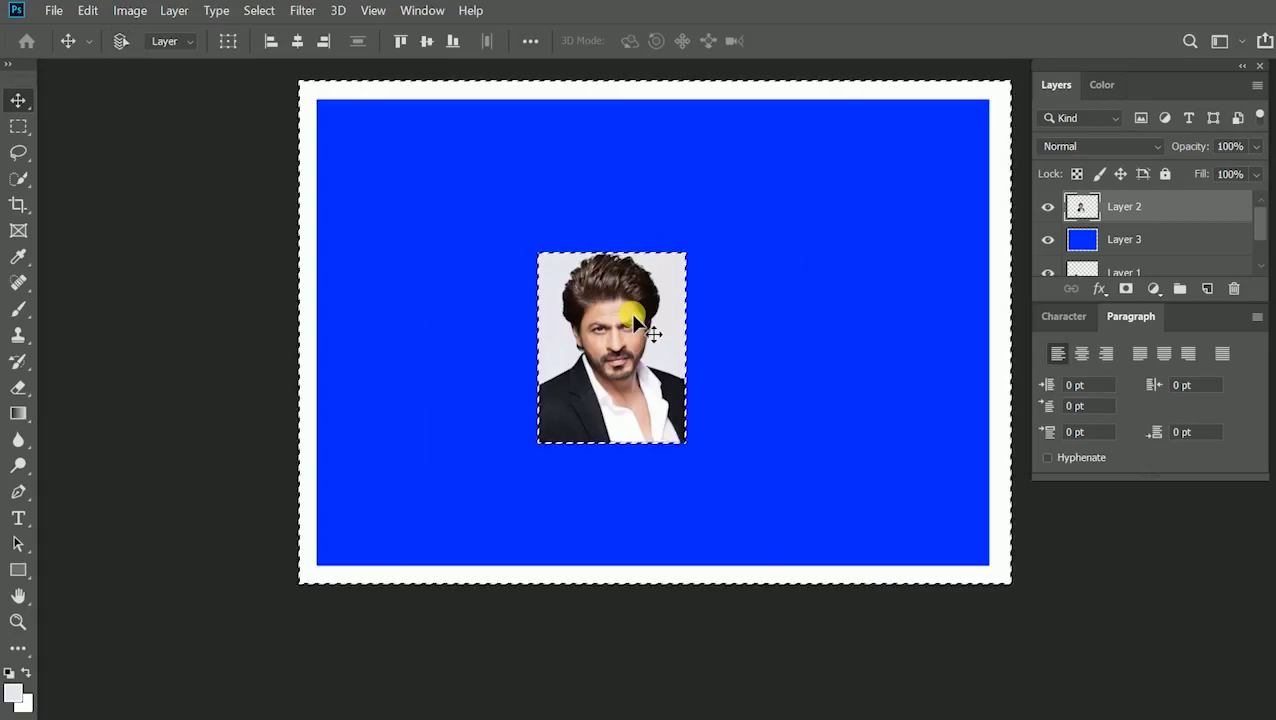
key("ctrl+z")
key("ctrl+d")
key("m")
mouse_move(1259, 228)
left_mouse_down()
mouse_move(1253, 251)
mouse_move(1262, 210)
left_mouse_up()
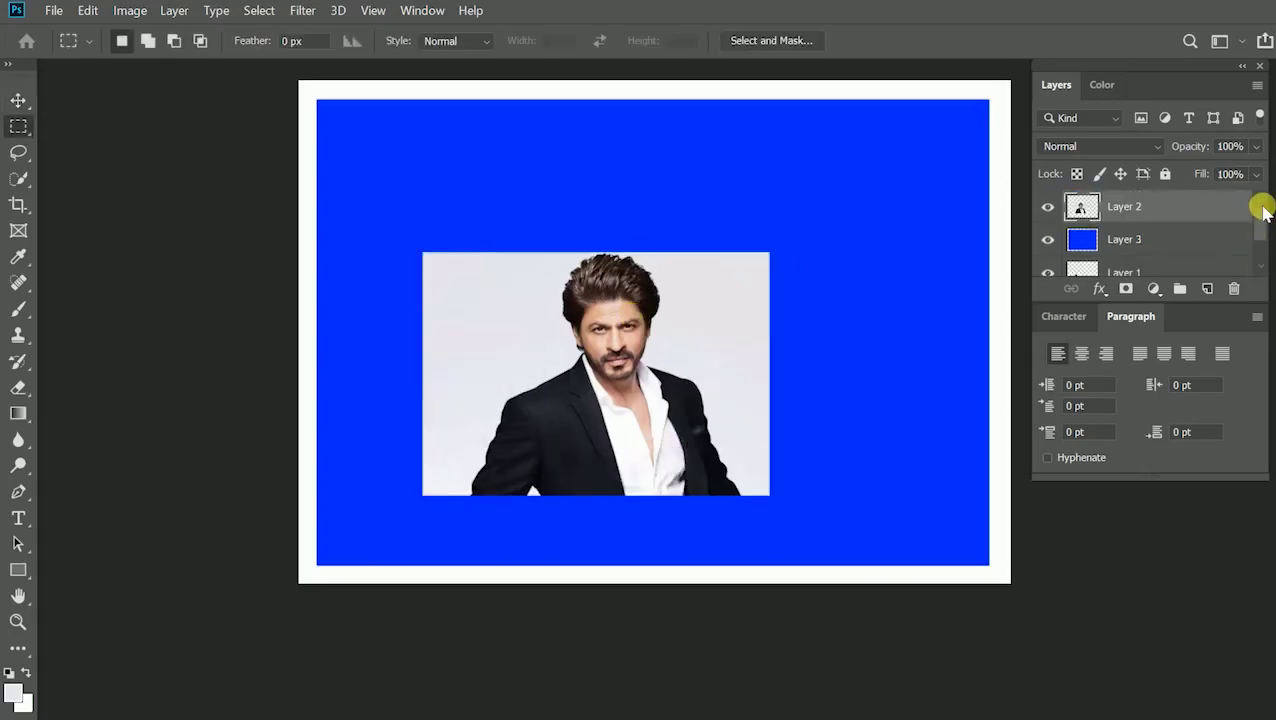
Step: Toggle Layer 2's visibility off and on, ending with the portrait shown above the blue Layer 3
left_click(1047, 207)
scroll(792, 214, "down", 1)
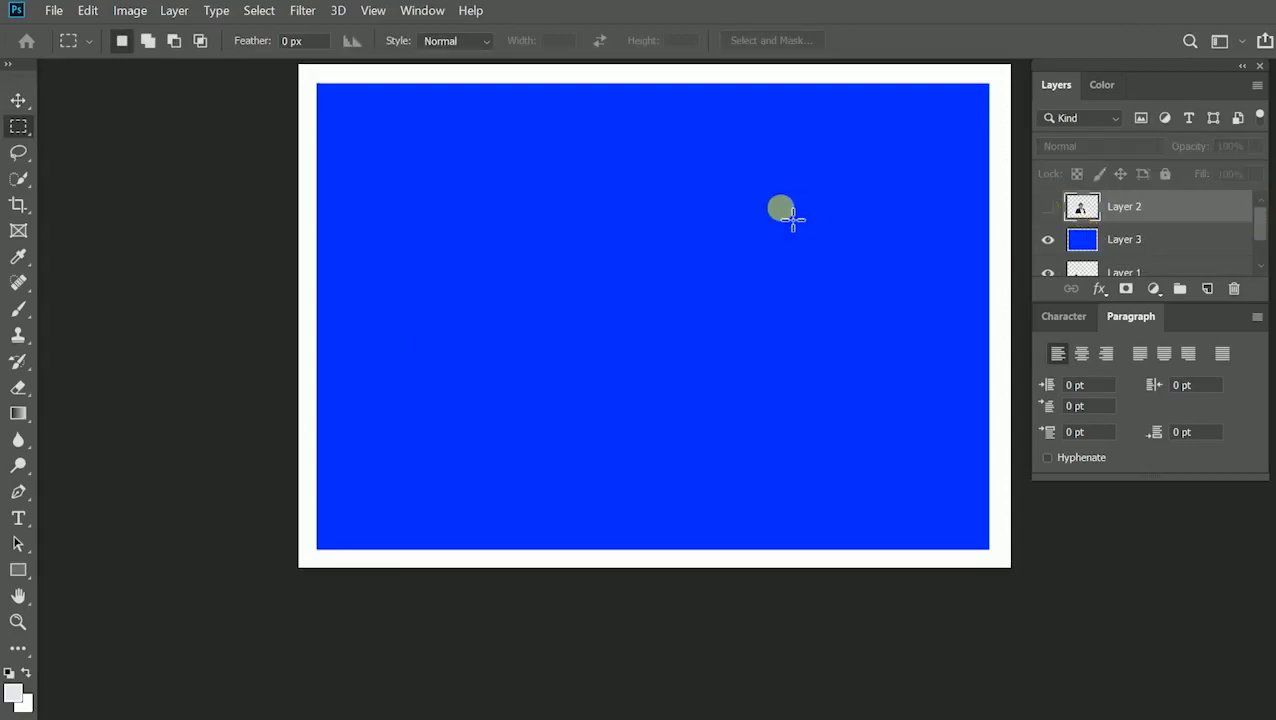
scroll(792, 214, "up", 1)
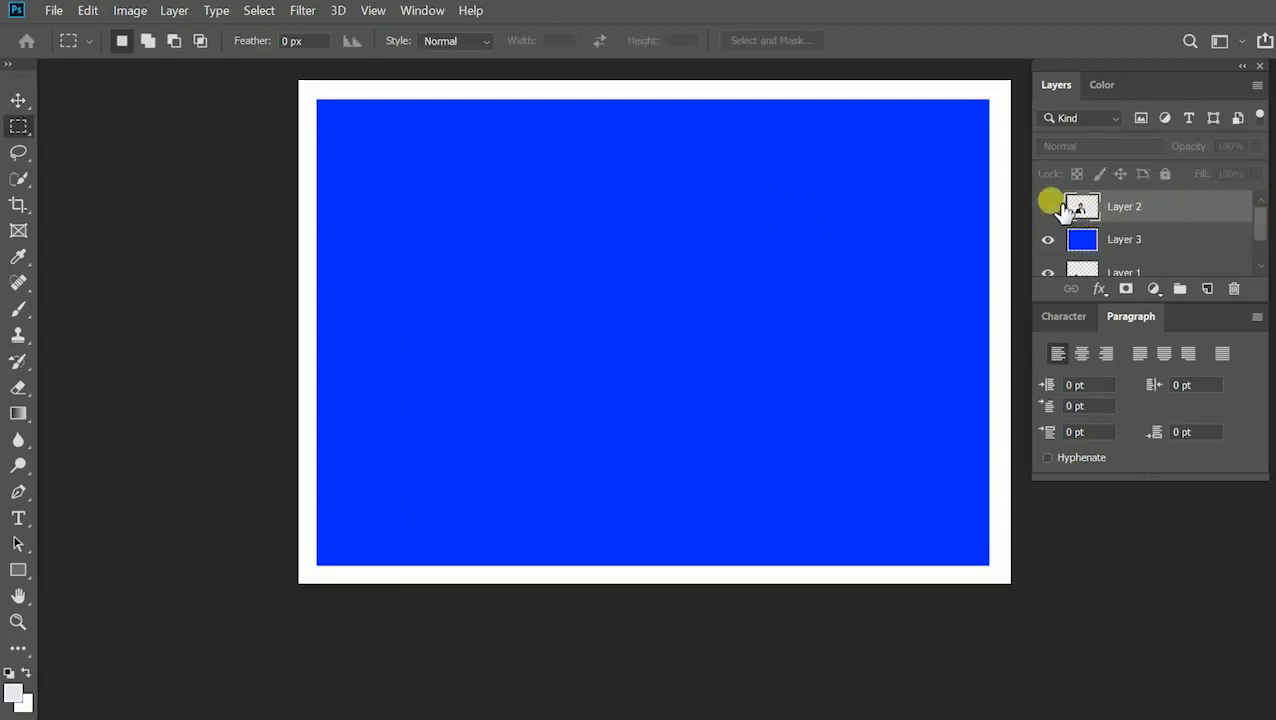
left_click(1180, 243)
left_click(1181, 219)
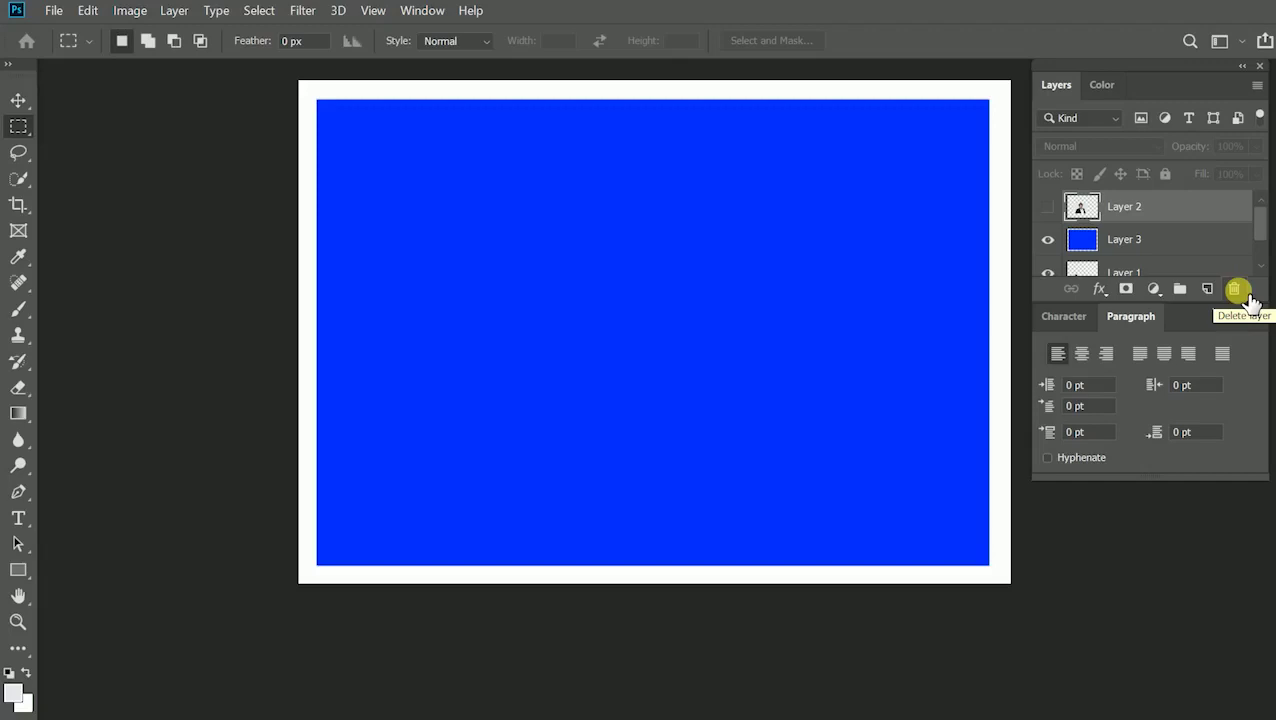
left_click(1047, 208)
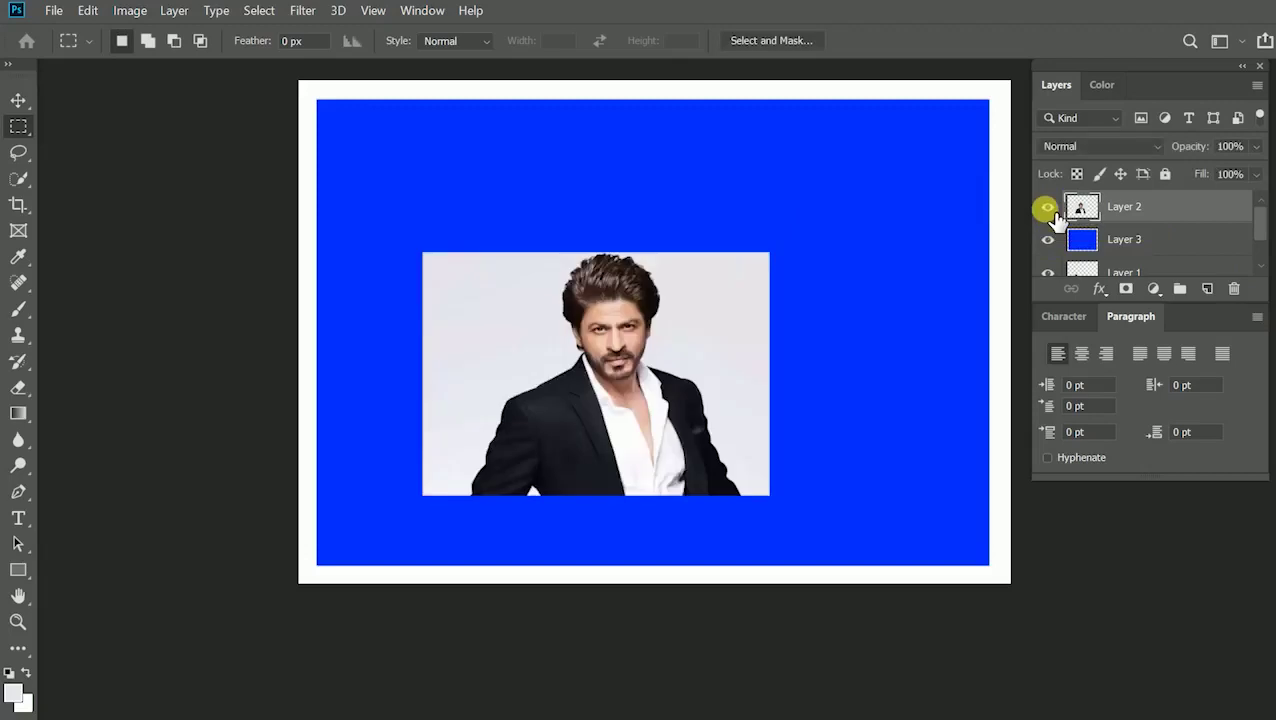
left_click(1047, 208)
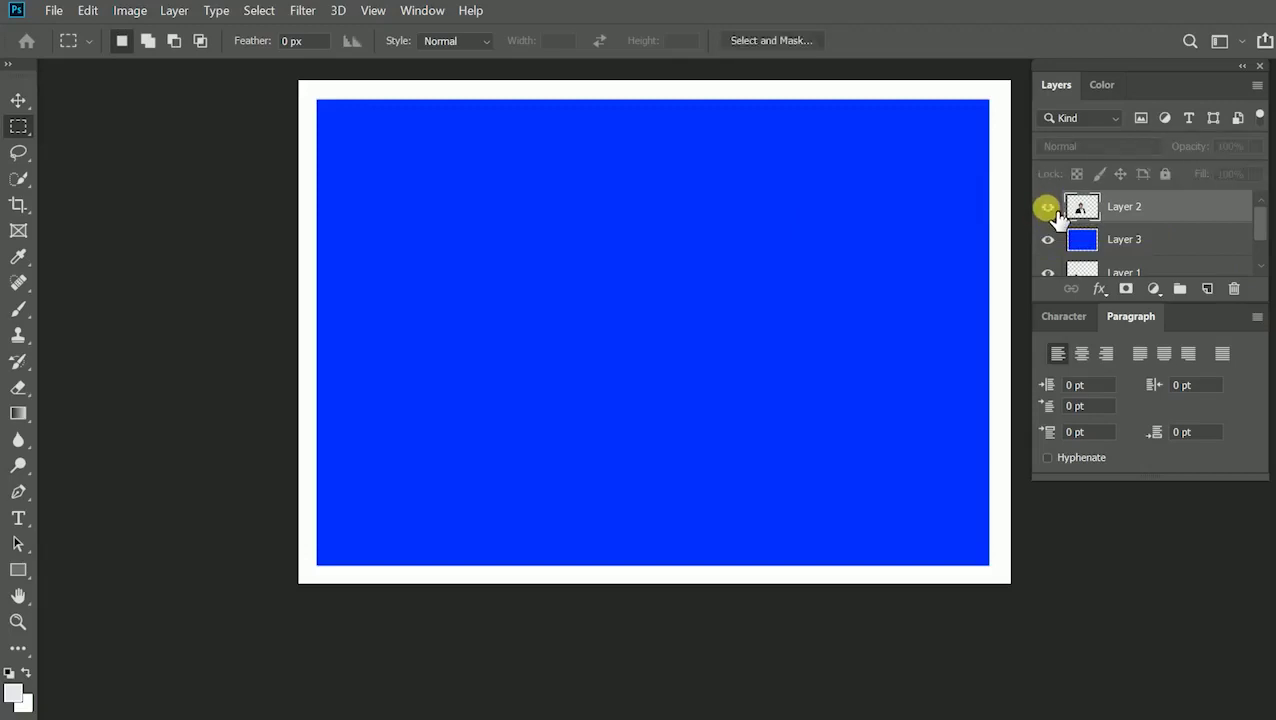
left_click(1047, 208)
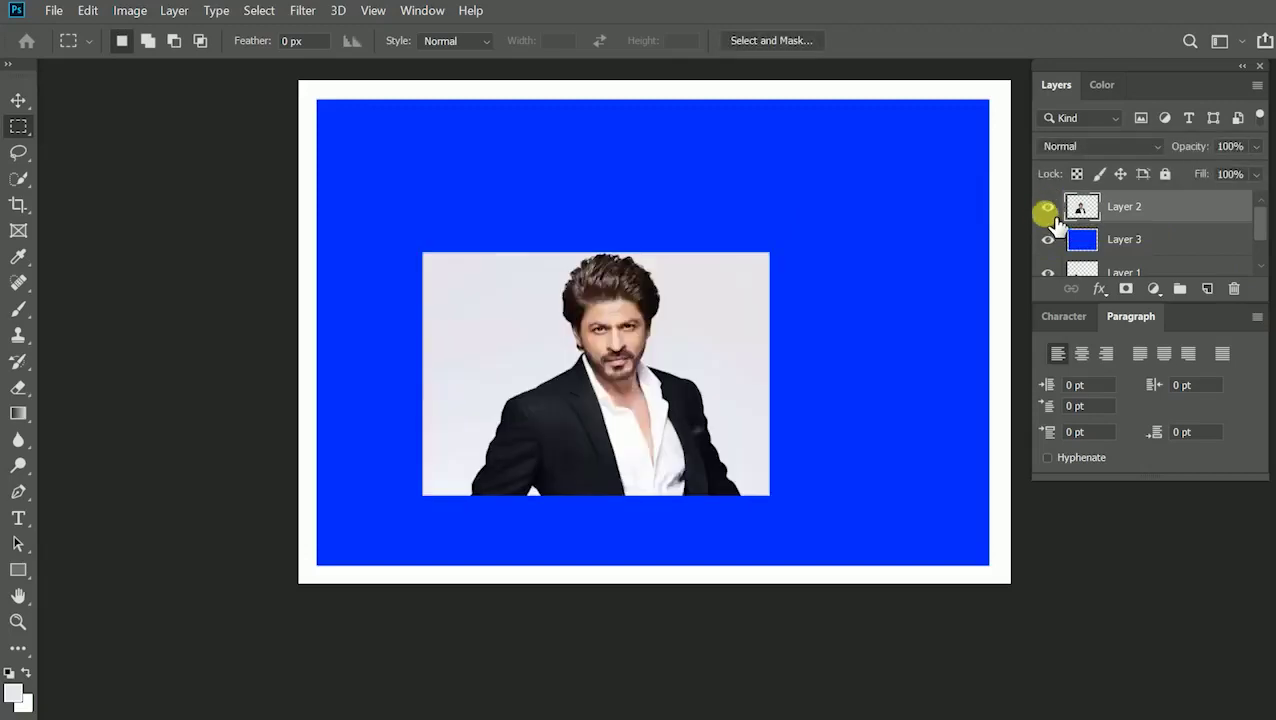
scroll(1057, 220, "down", 2)
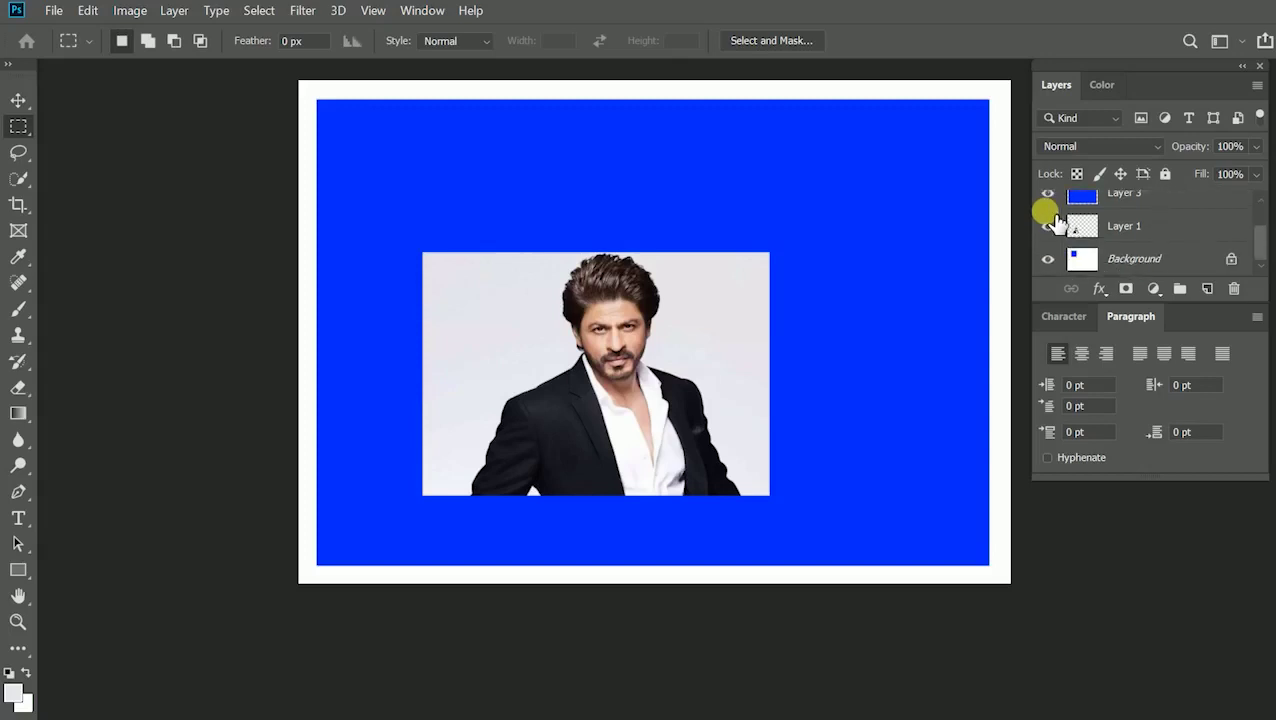
Step: Select the Background layer and switch to the Move tool
scroll(1057, 222, "up", 2)
scroll(1057, 221, "down", 2)
scroll(1190, 245, "up", 2)
scroll(1185, 243, "down", 2)
left_click(1158, 260)
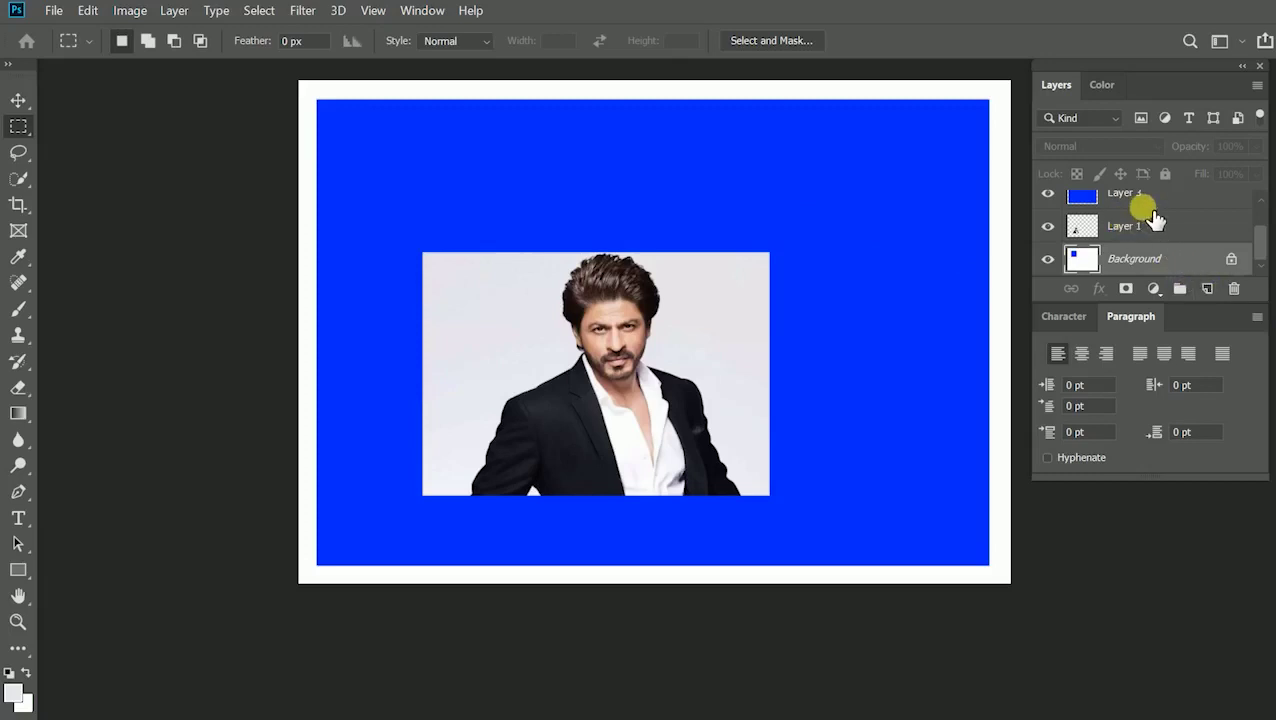
key("v")
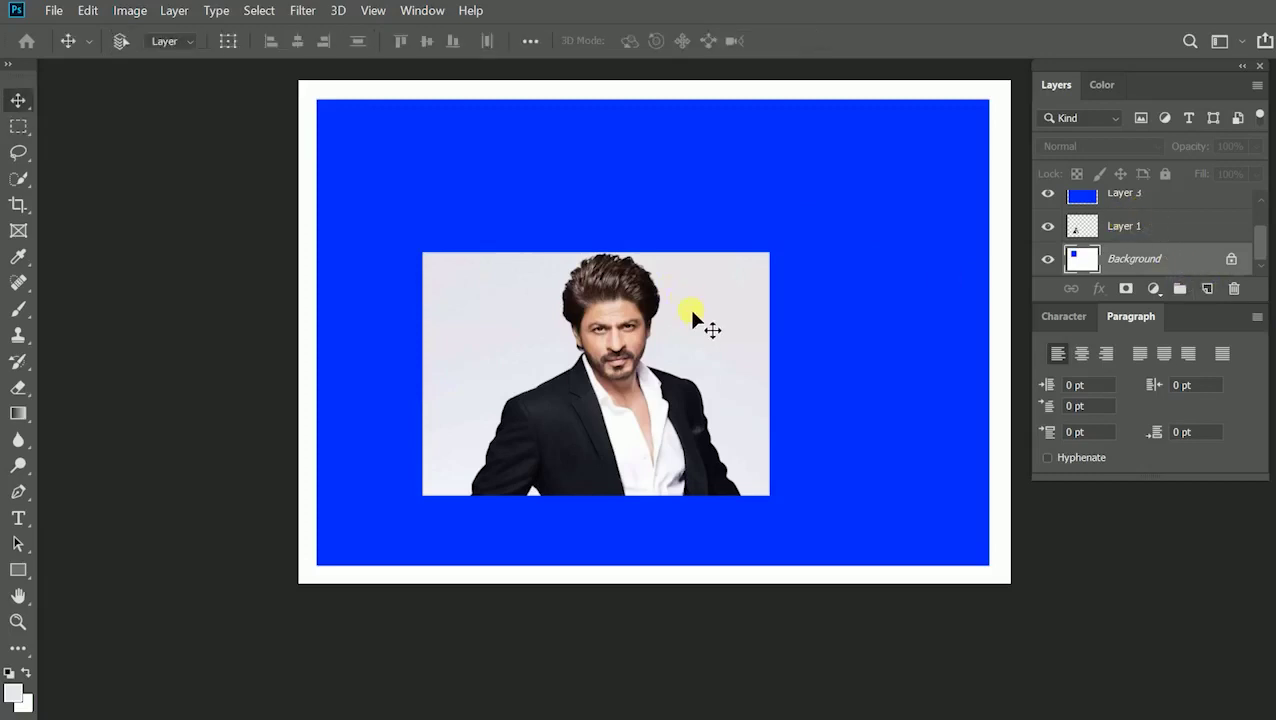
key("m")
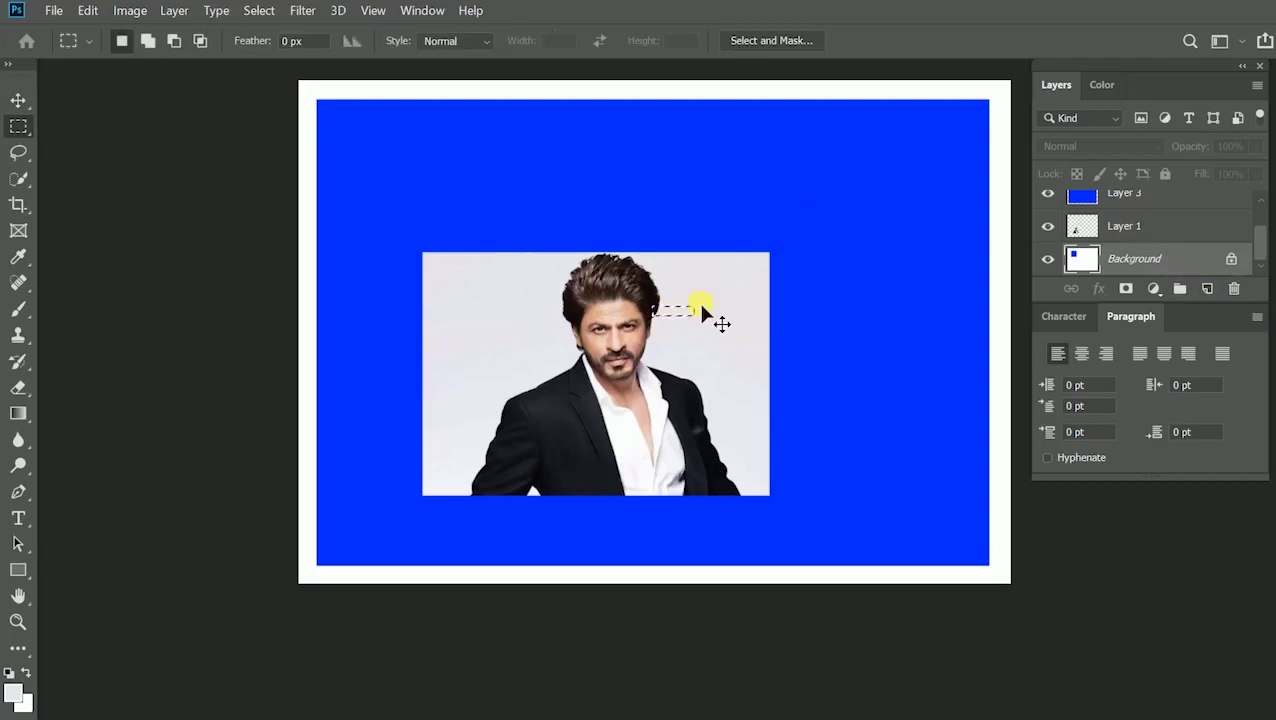
key("v")
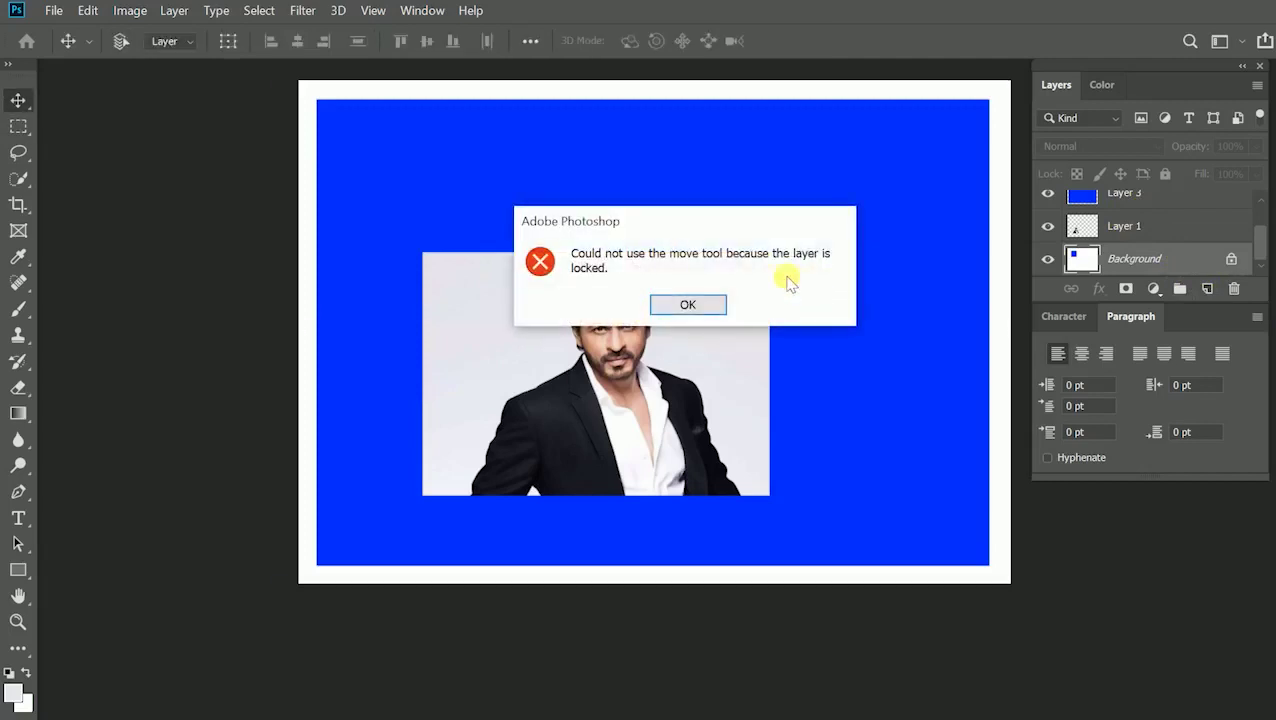
Step: After the locked-Background warning, select Layer 2 and drag the portrait left and up
left_click(688, 302)
left_click(1143, 204)
scroll(1145, 212, "up", 1)
left_click(1139, 205)
left_click_drag(668, 344, 640, 330)
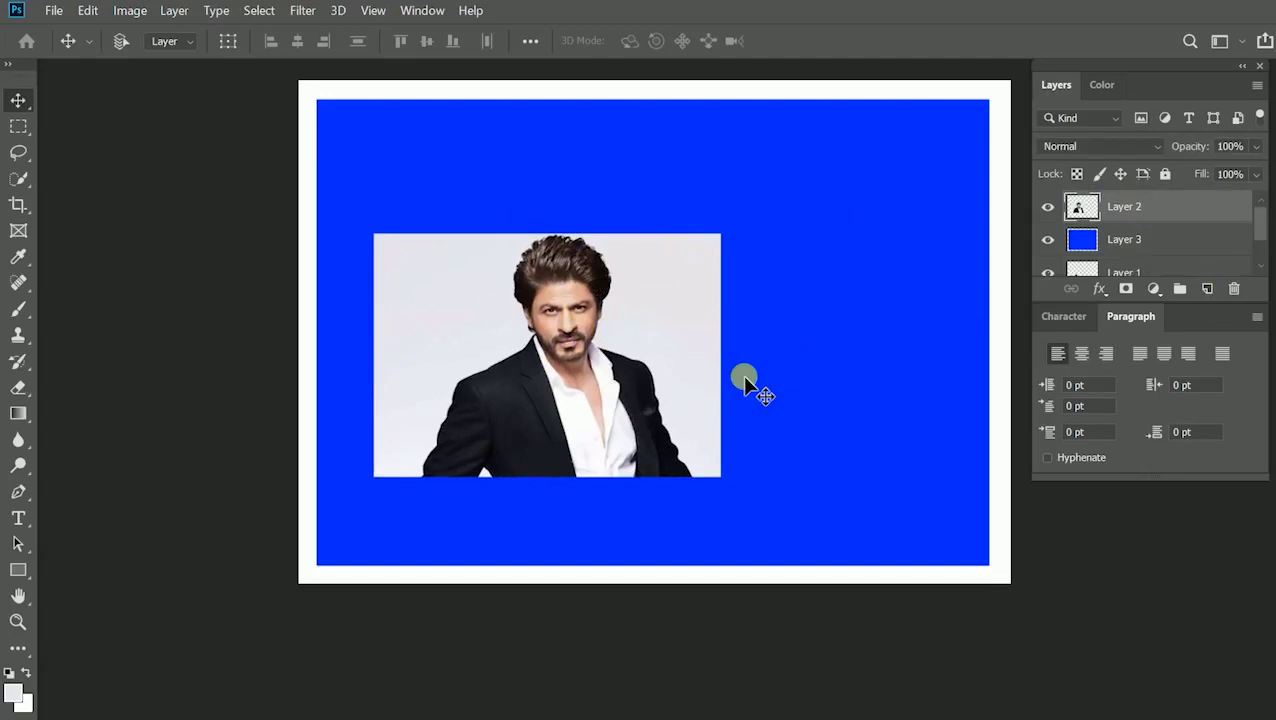
key("ctrl")
key("ctrl+shift+bracketleft")
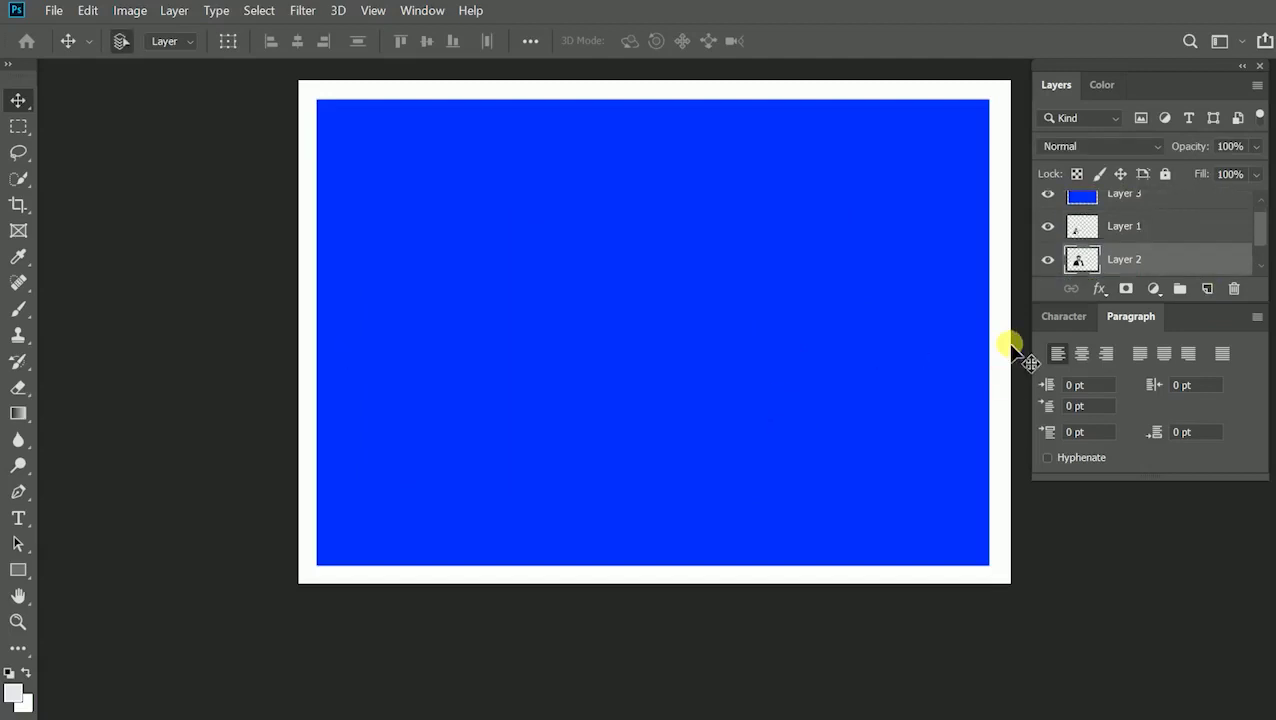
key("ctrl")
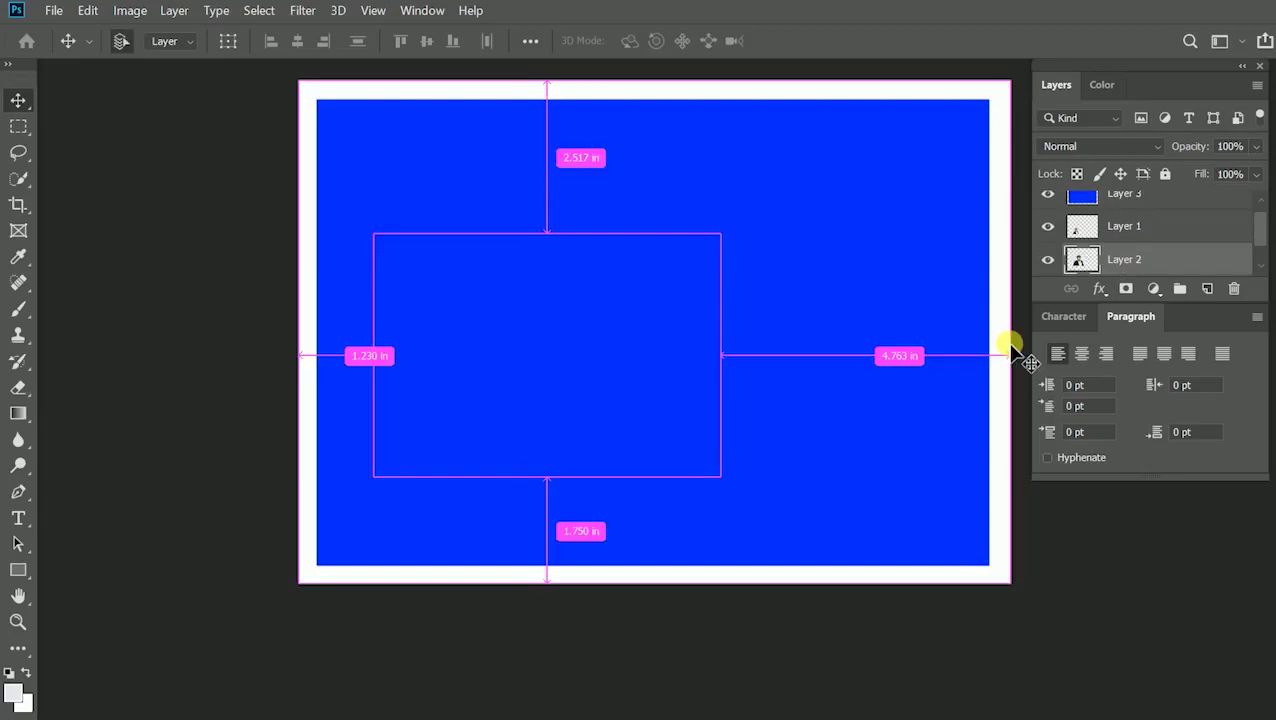
key("ctrl+bracketright")
key("ctrl+bracketright")
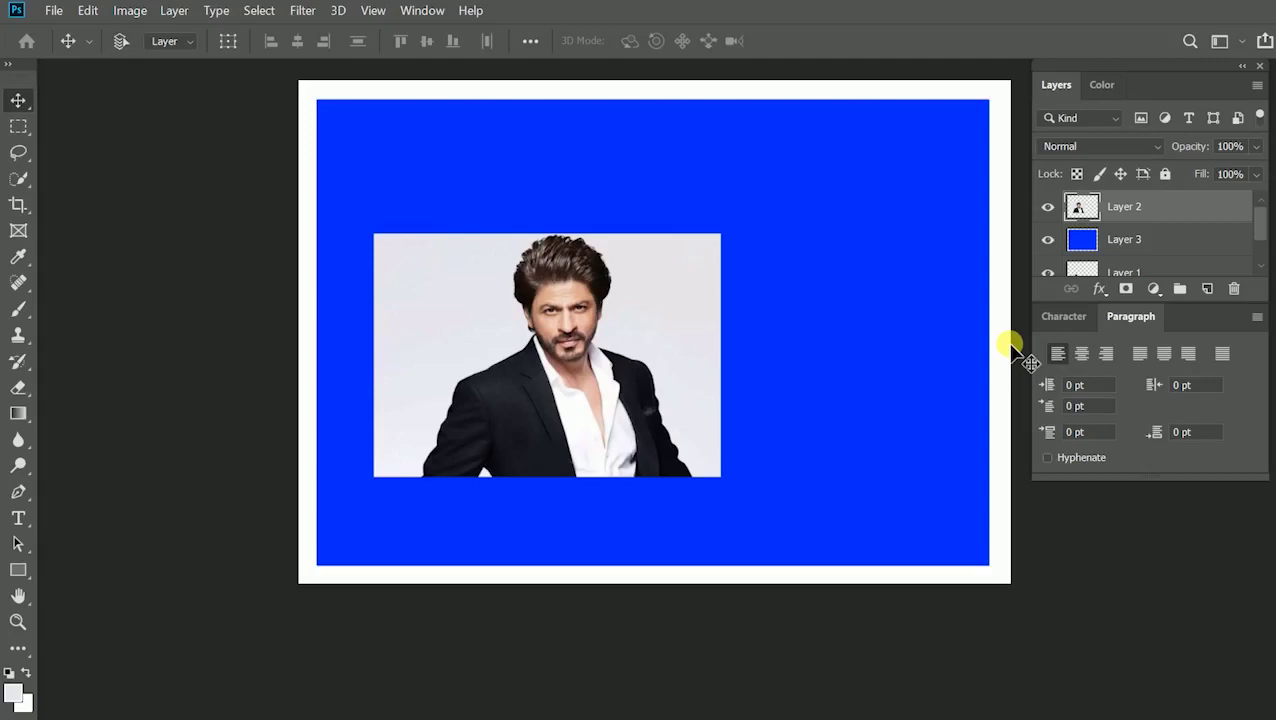
key("ctrl")
key("ctrl+shift+bracketleft")
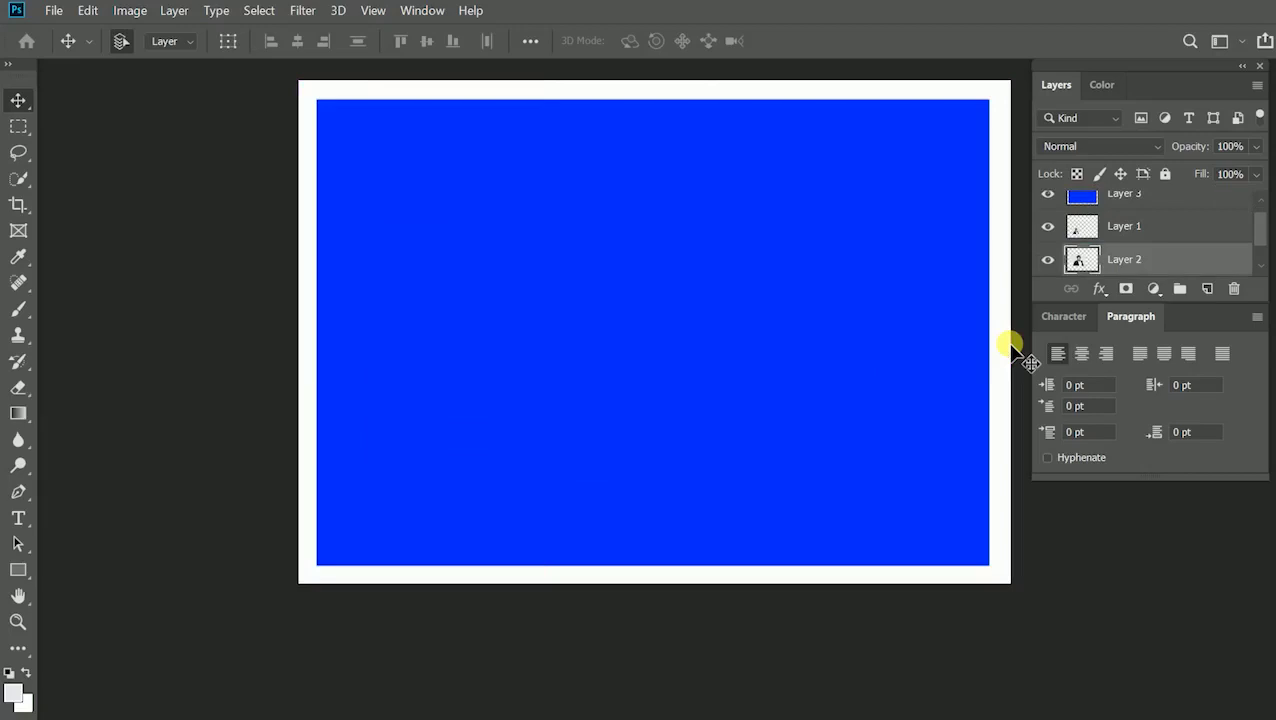
key("ctrl+shift+bracketright")
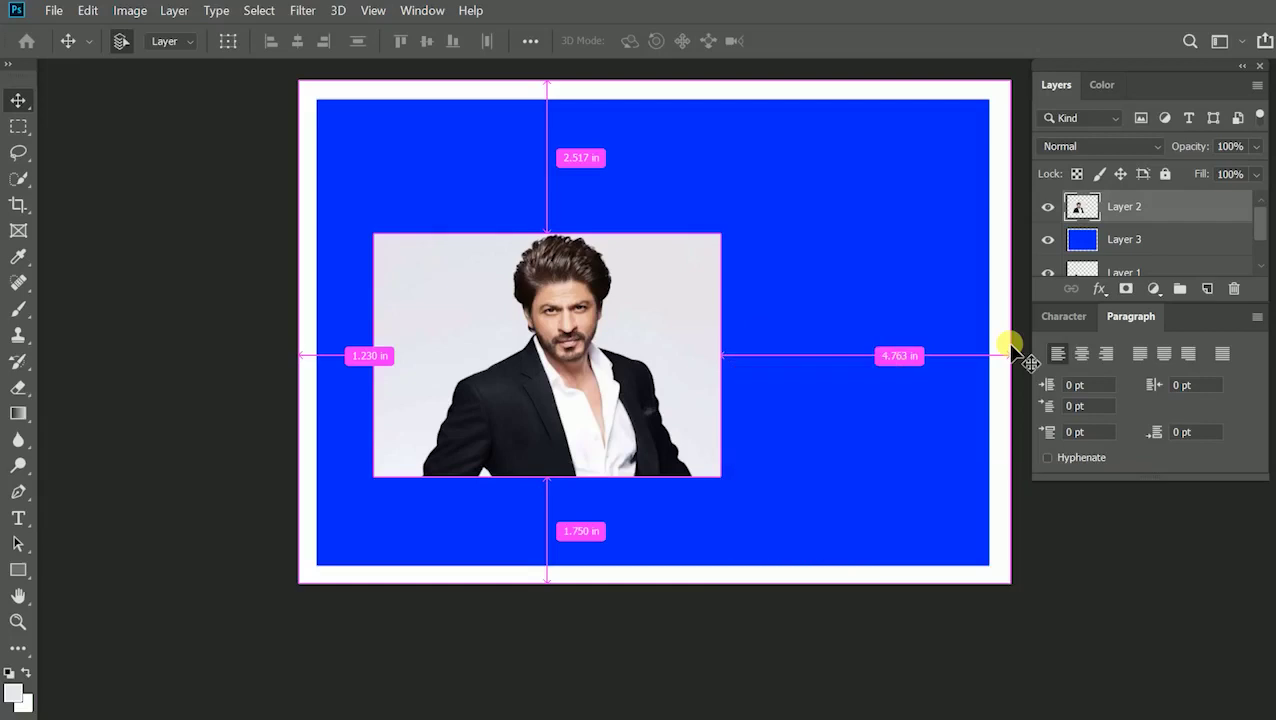
key("ctrl+shift+bracketleft")
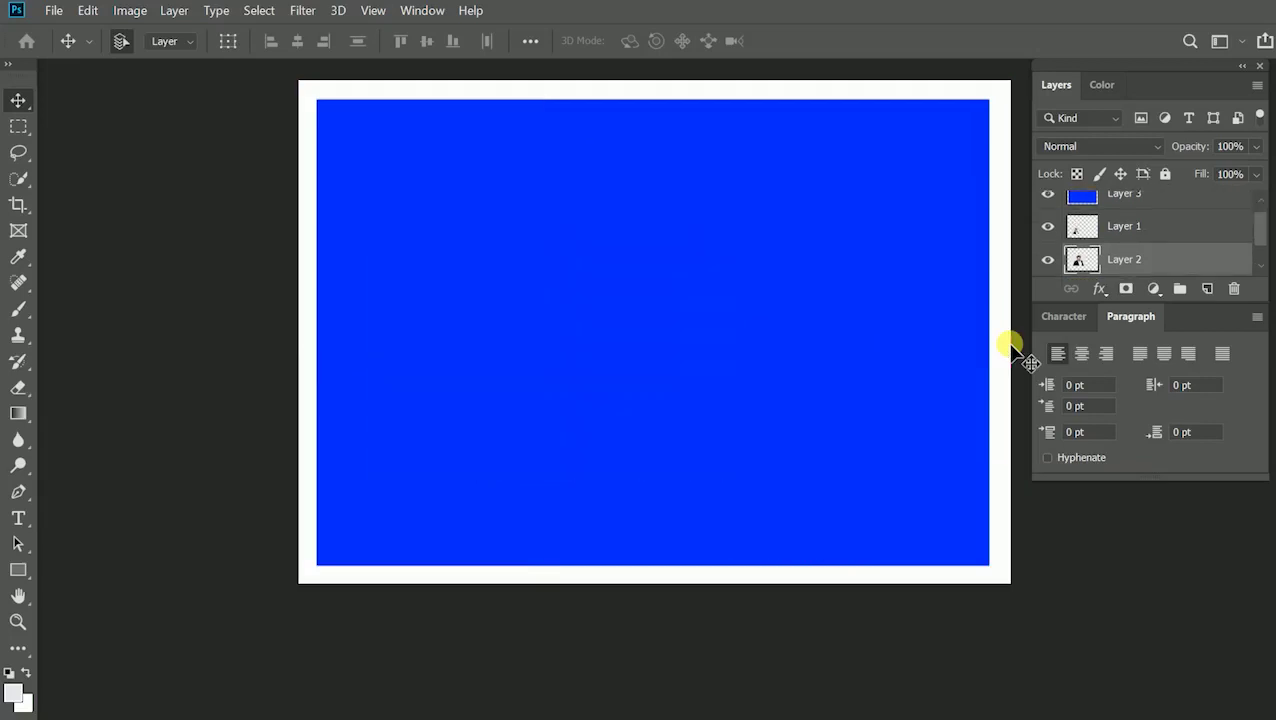
key("ctrl")
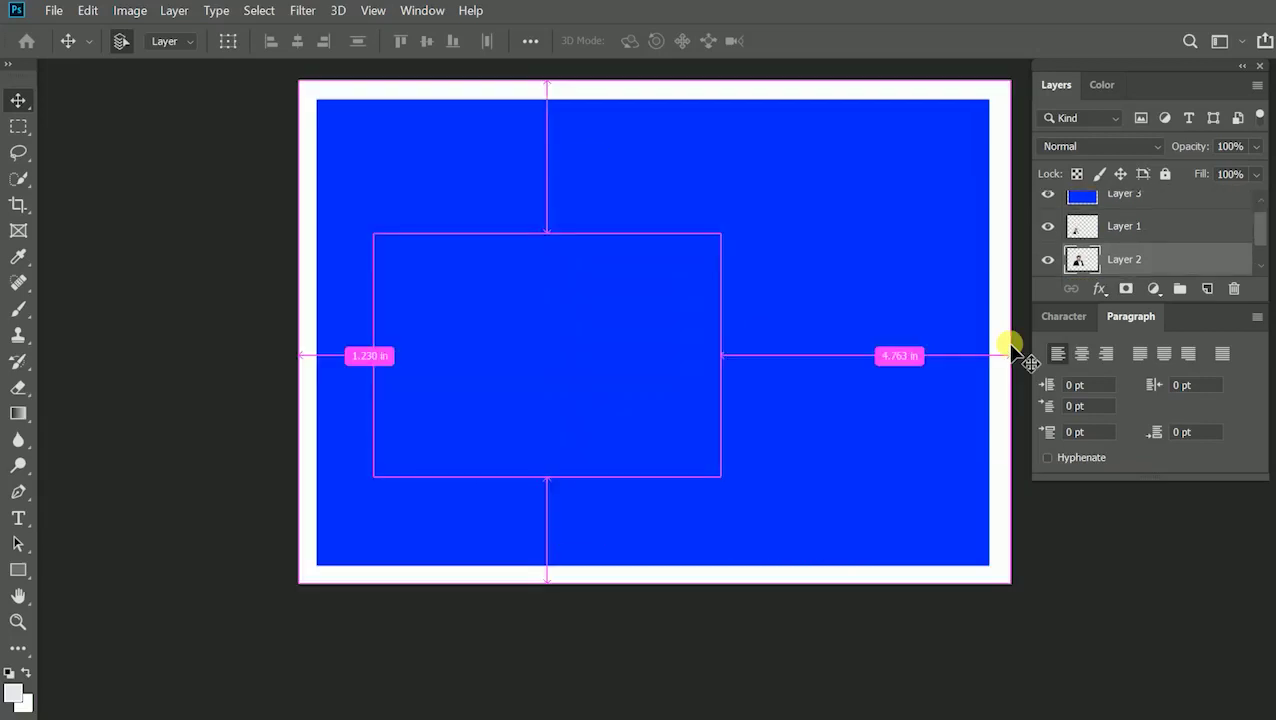
key("ctrl+shift+bracketright")
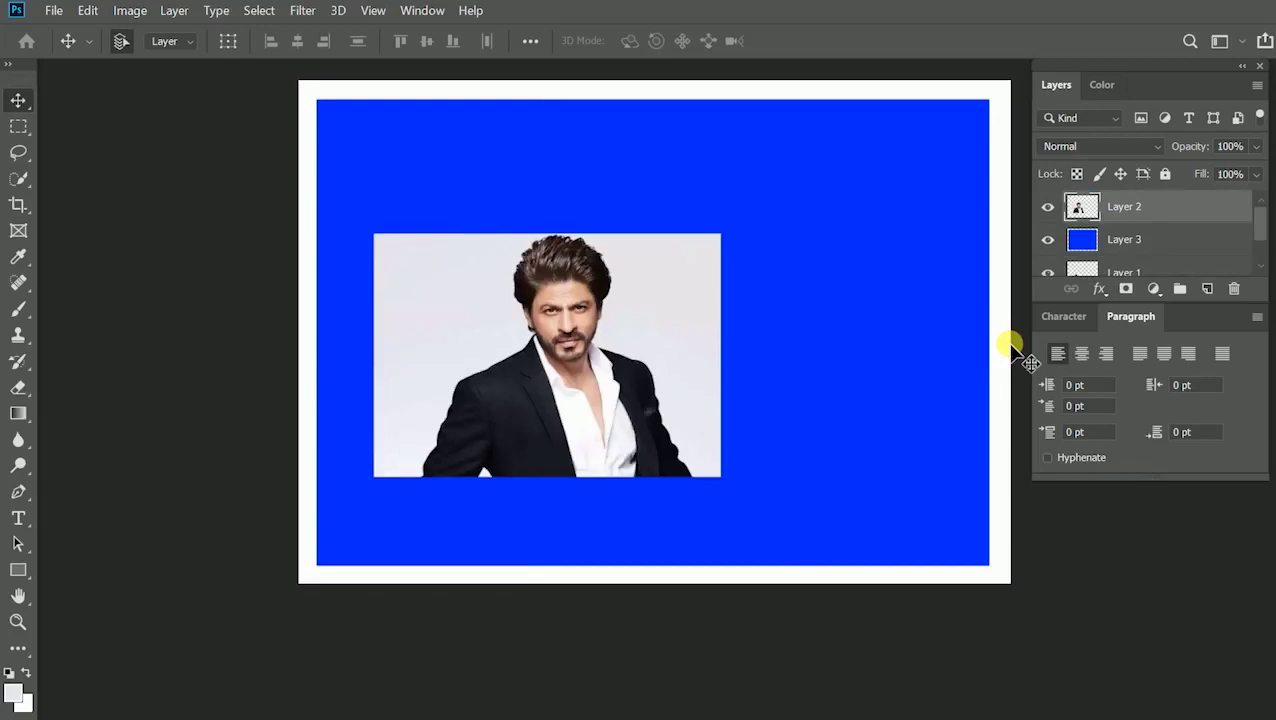
key("ctrl+bracketleft")
key("ctrl+bracketleft")
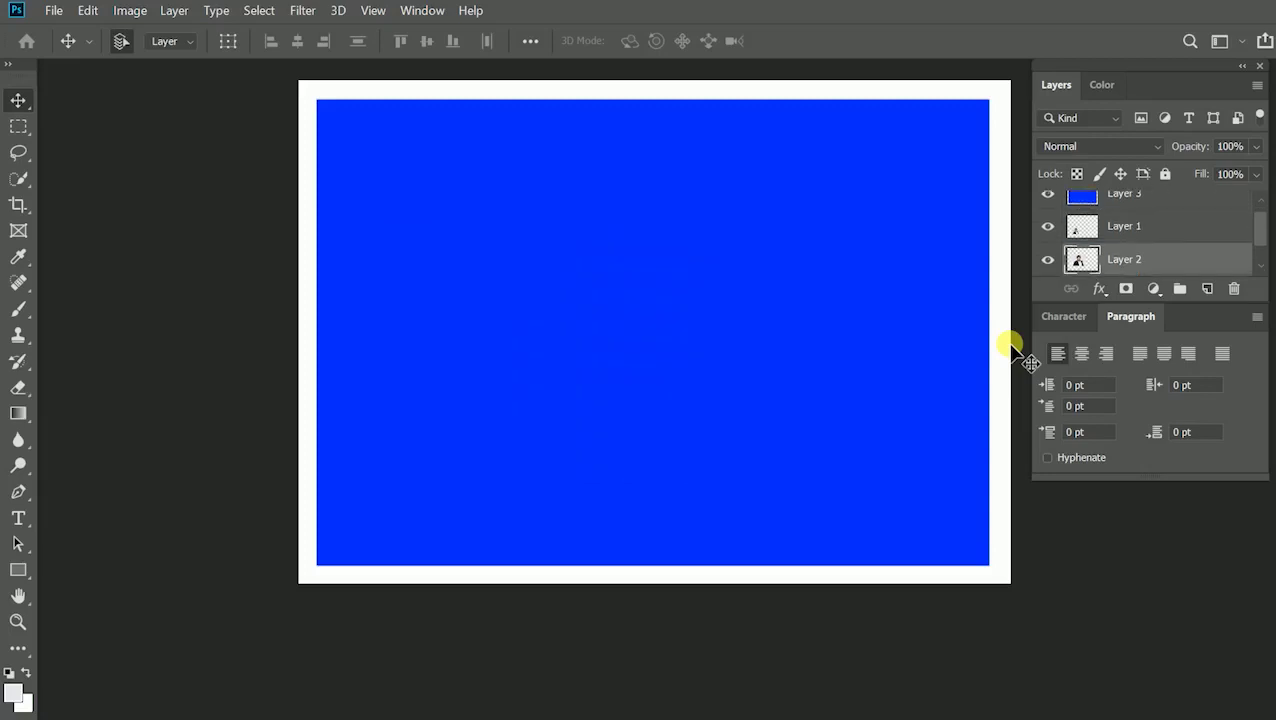
key("ctrl+shift+bracketright")
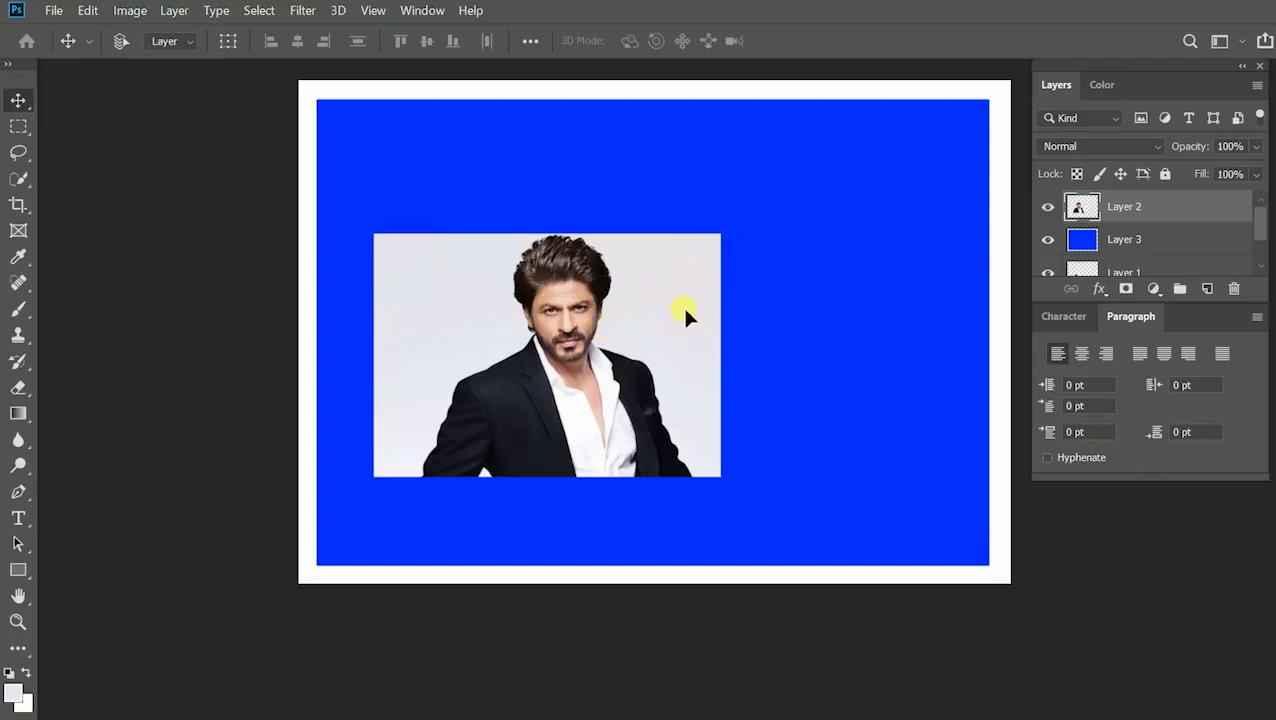
right_click(610, 268)
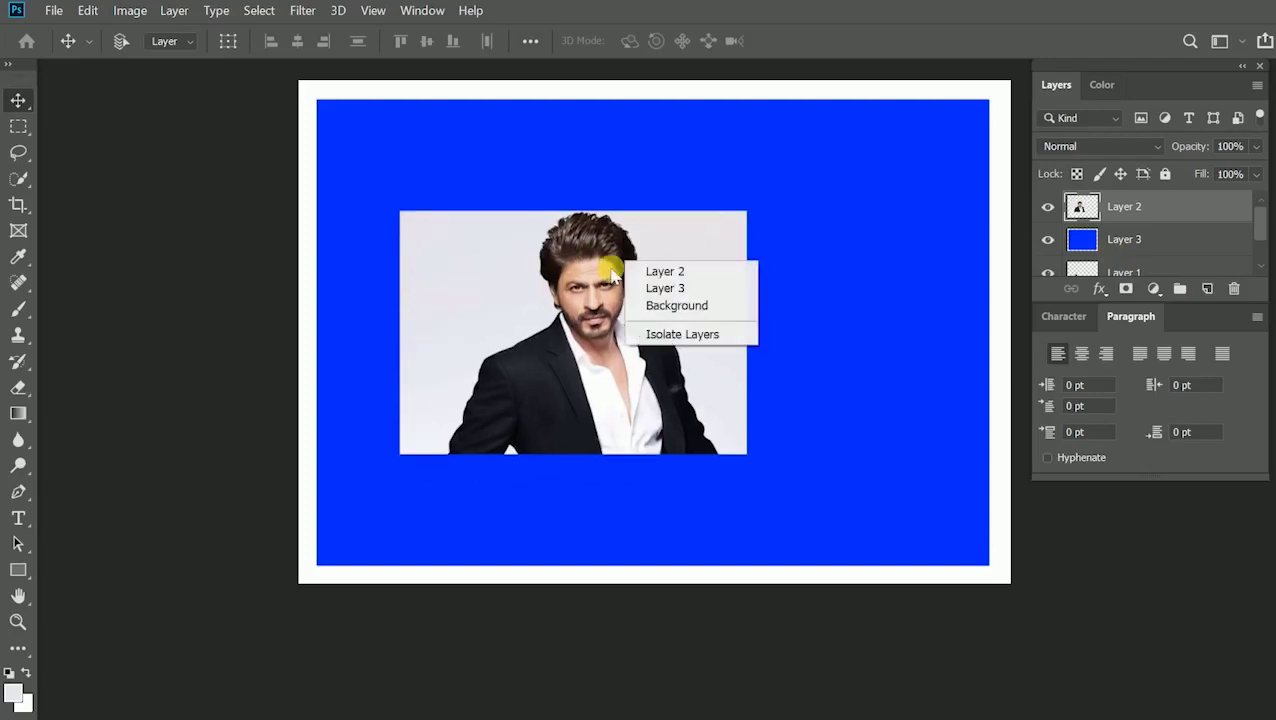
Step: Move the portrait up and right, then adjust Layer 2's opacity with the slider
left_click(655, 271)
left_click_drag(653, 269, 678, 244)
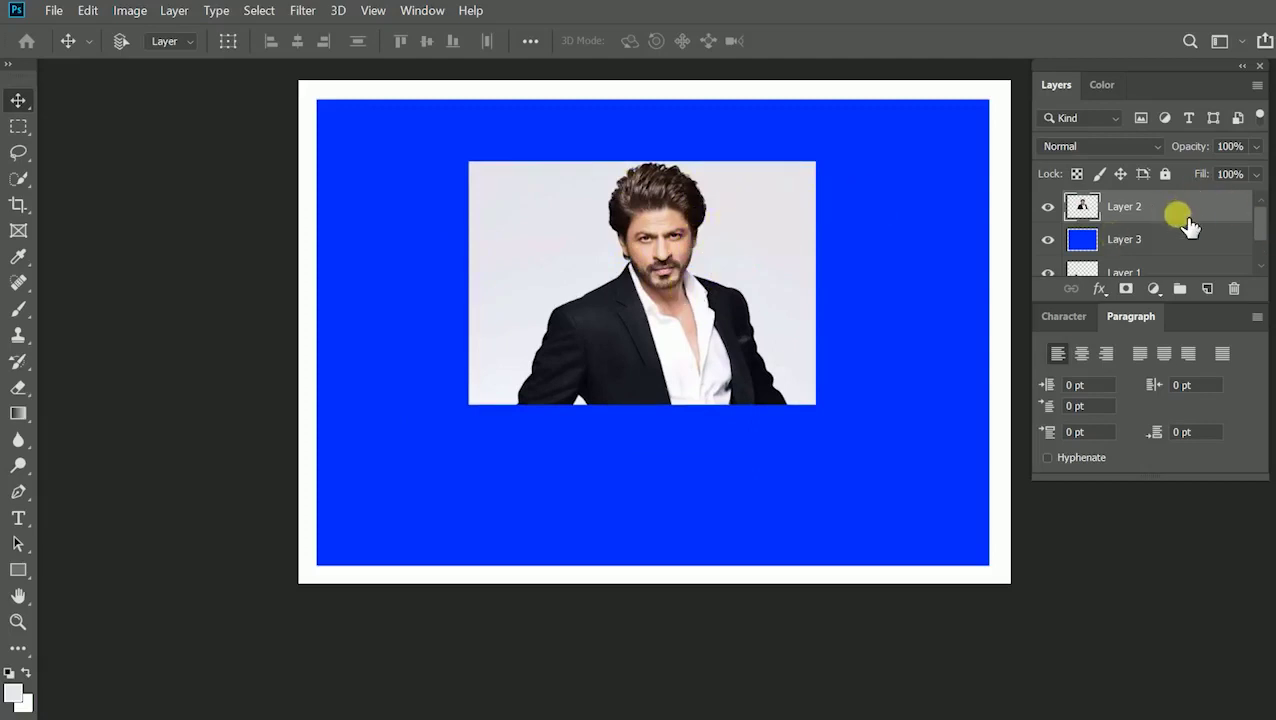
left_click(1253, 148)
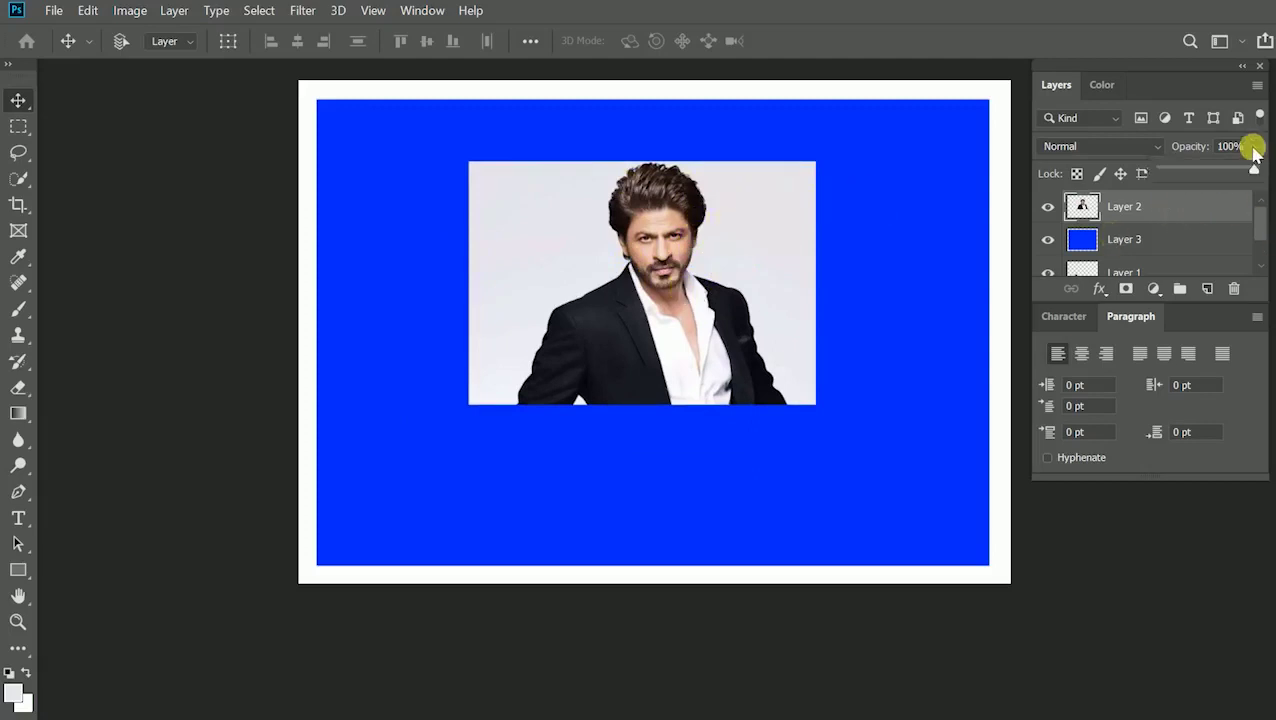
left_click_drag(1253, 171, 1195, 170)
left_click(1253, 147)
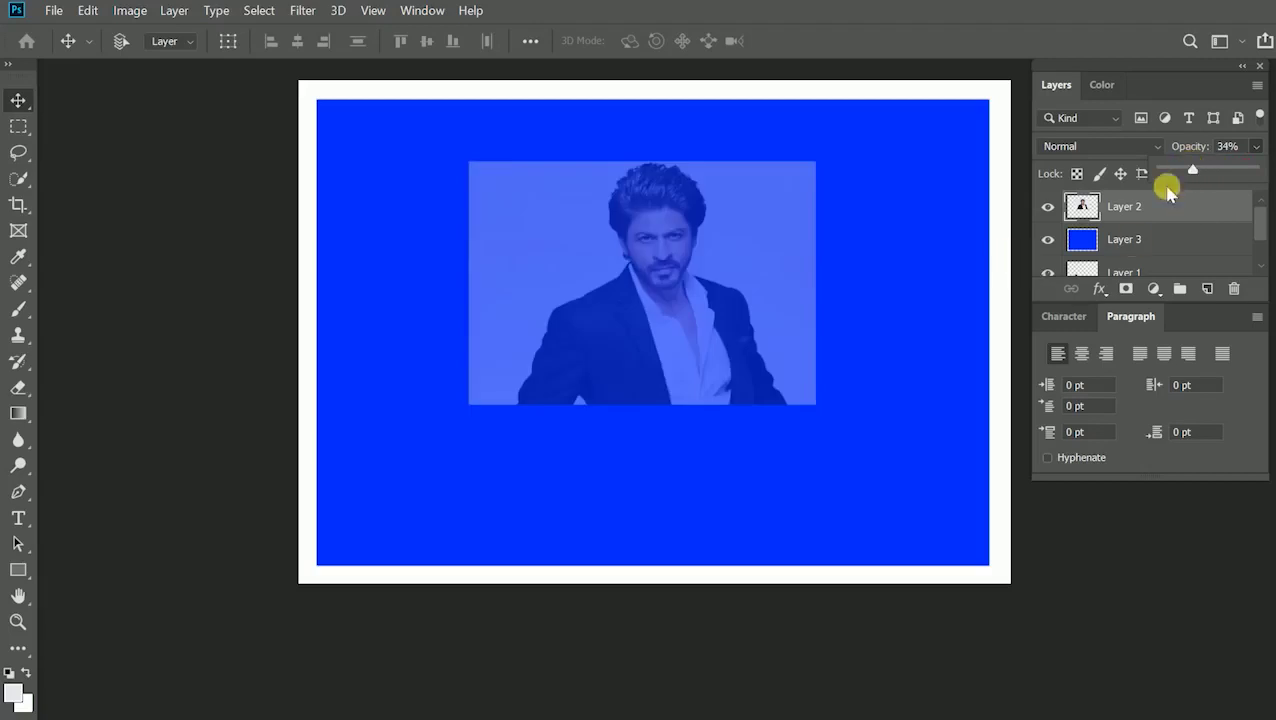
left_click_drag(1193, 174, 1219, 171)
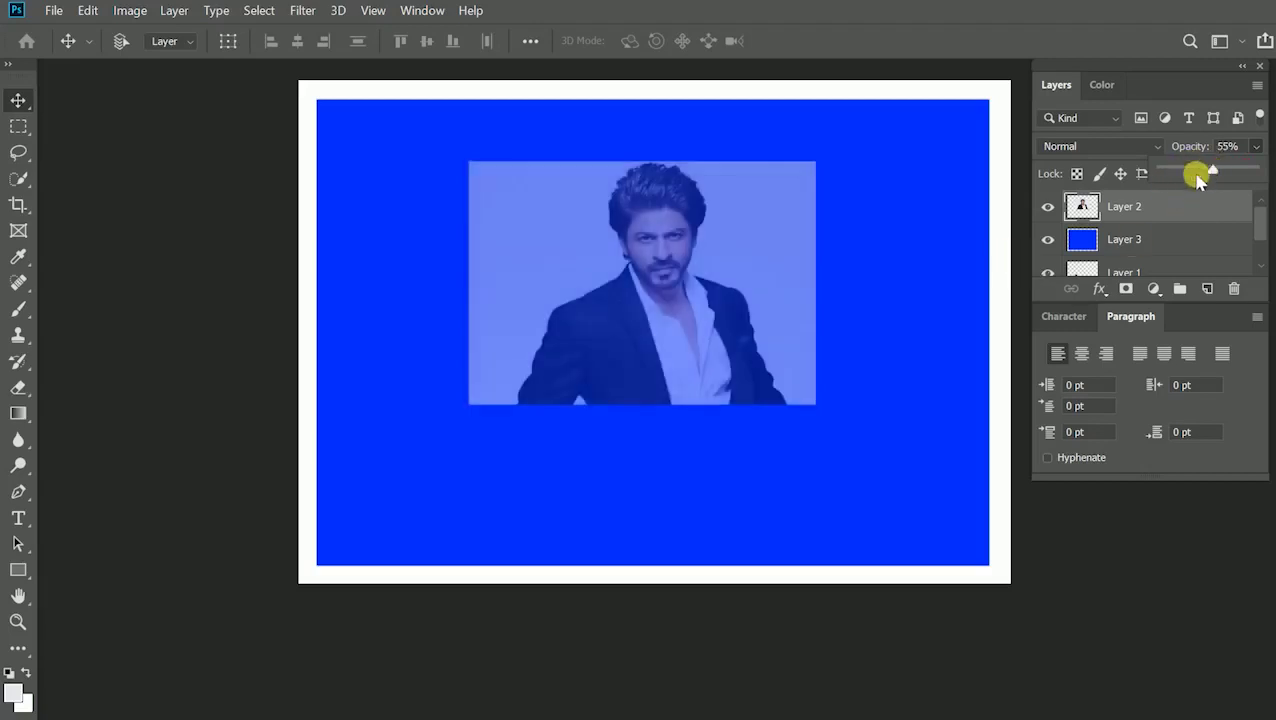
Step: Set the portrait's opacity to 55% and softly erase its right edge with the Eraser
left_click_drag(746, 285, 704, 346)
key("e")
mouse_move(740, 200)
left_mouse_down()
mouse_move(769, 248)
mouse_move(767, 424)
mouse_move(544, 461)
mouse_move(407, 282)
mouse_move(638, 199)
mouse_move(748, 328)
mouse_move(701, 467)
mouse_move(459, 402)
mouse_move(484, 214)
mouse_move(494, 244)
mouse_move(364, 328)
left_mouse_up()
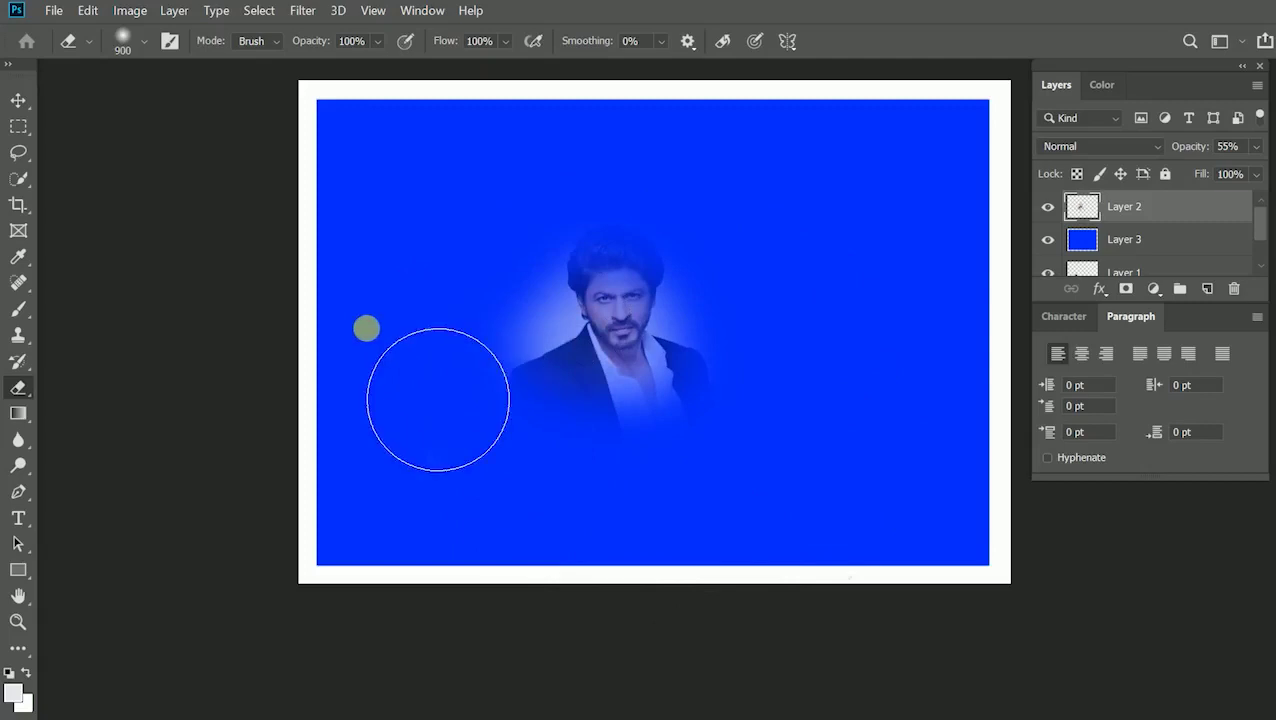
Step: Free-transform the portrait to about 146% and move it up and left
key("v")
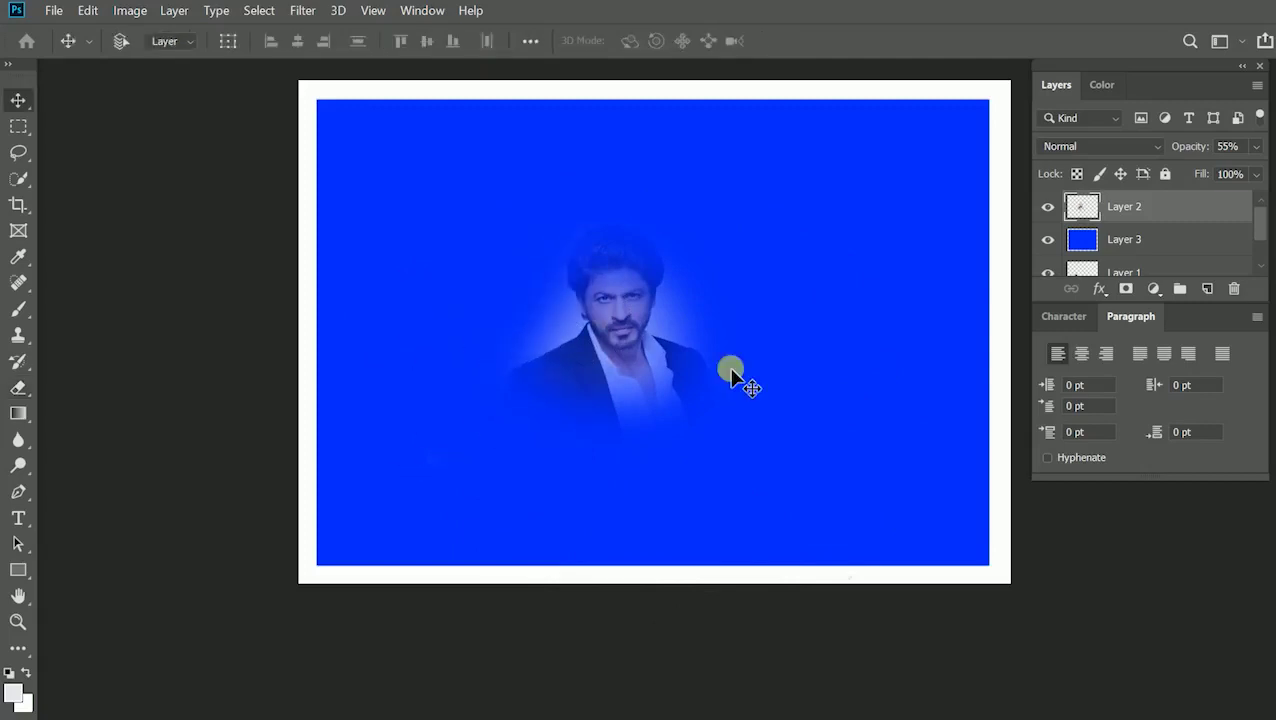
key("ctrl+t")
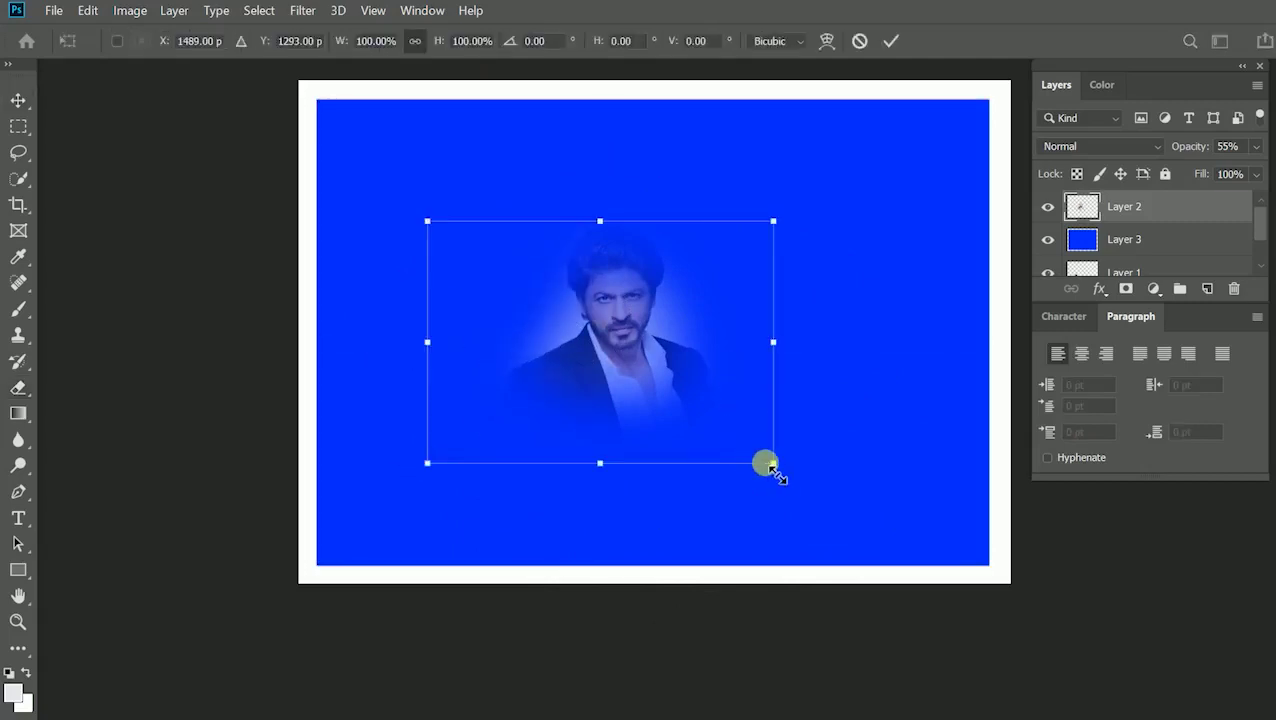
left_click_drag(810, 496, 971, 605)
left_click_drag(720, 412, 668, 368)
key("Return")
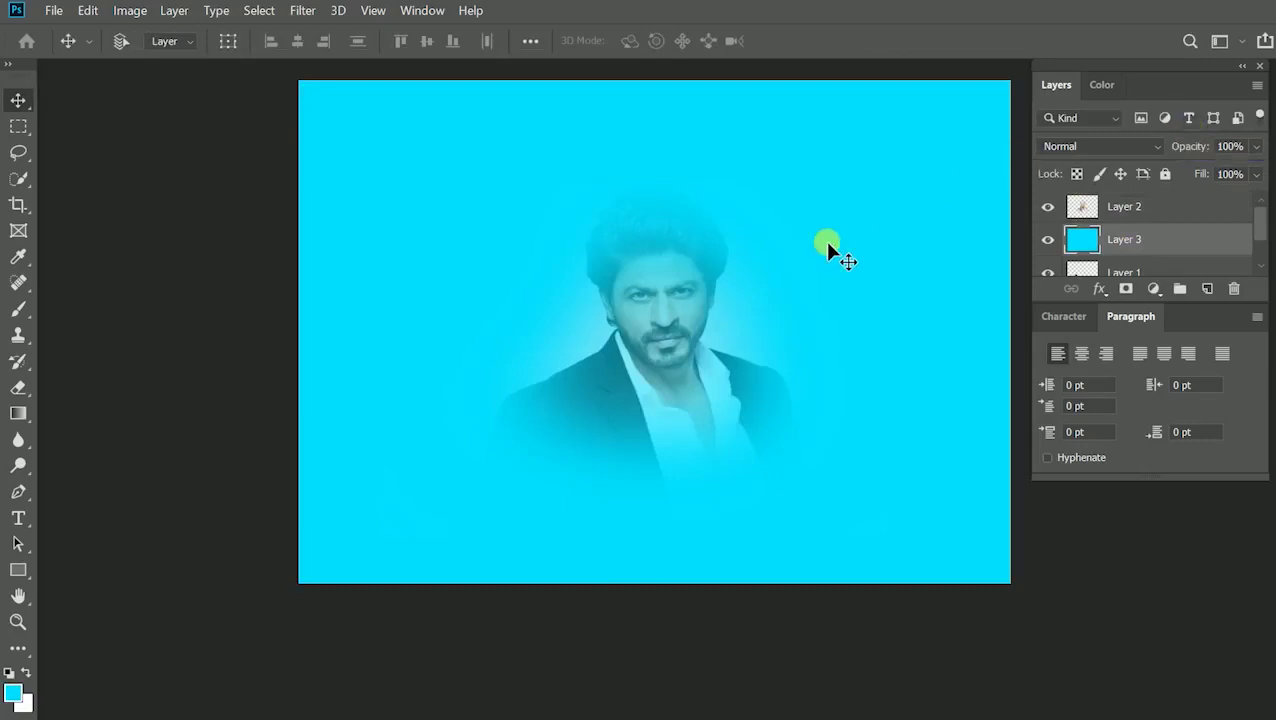
Step: Pick Layer 2 from the canvas layer list and drag the portrait further up-left
right_click(655, 305)
left_click(669, 305)
left_click_drag(669, 305, 515, 262)
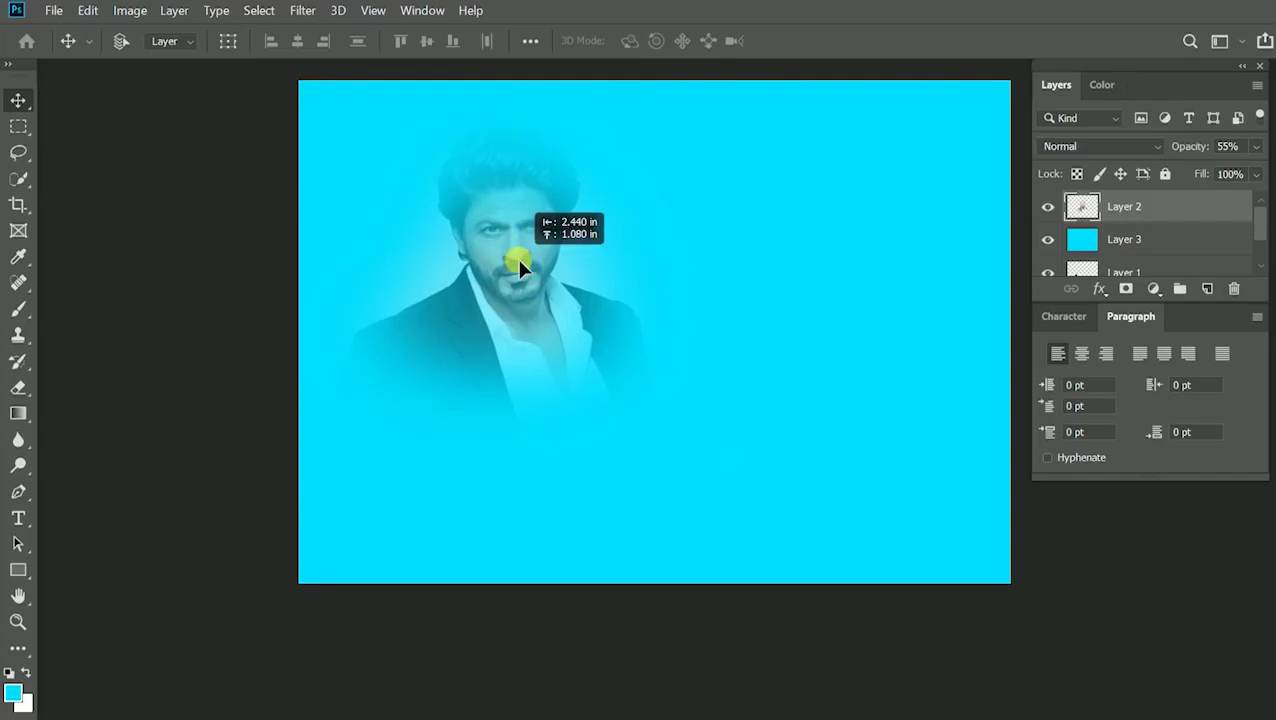
Step: Set Layer 2's opacity back to 100%, keeping the Normal blend mode
left_click(1256, 146)
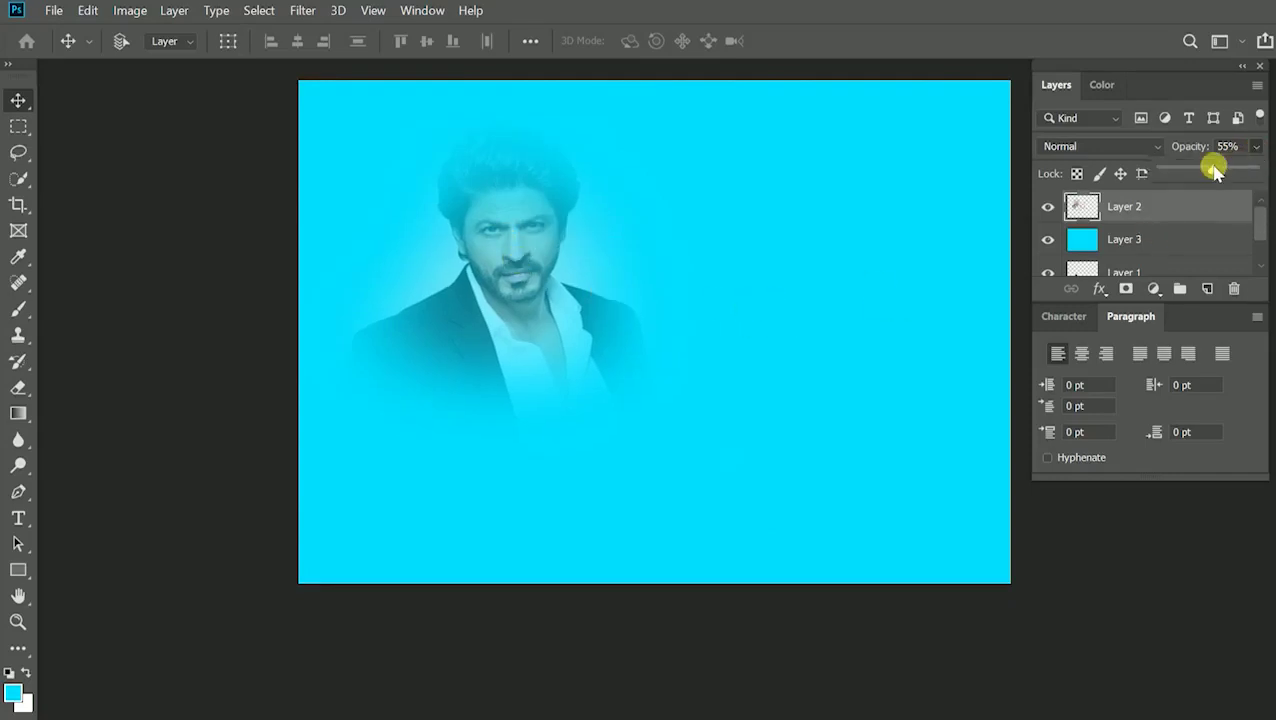
left_click_drag(1216, 171, 1268, 170)
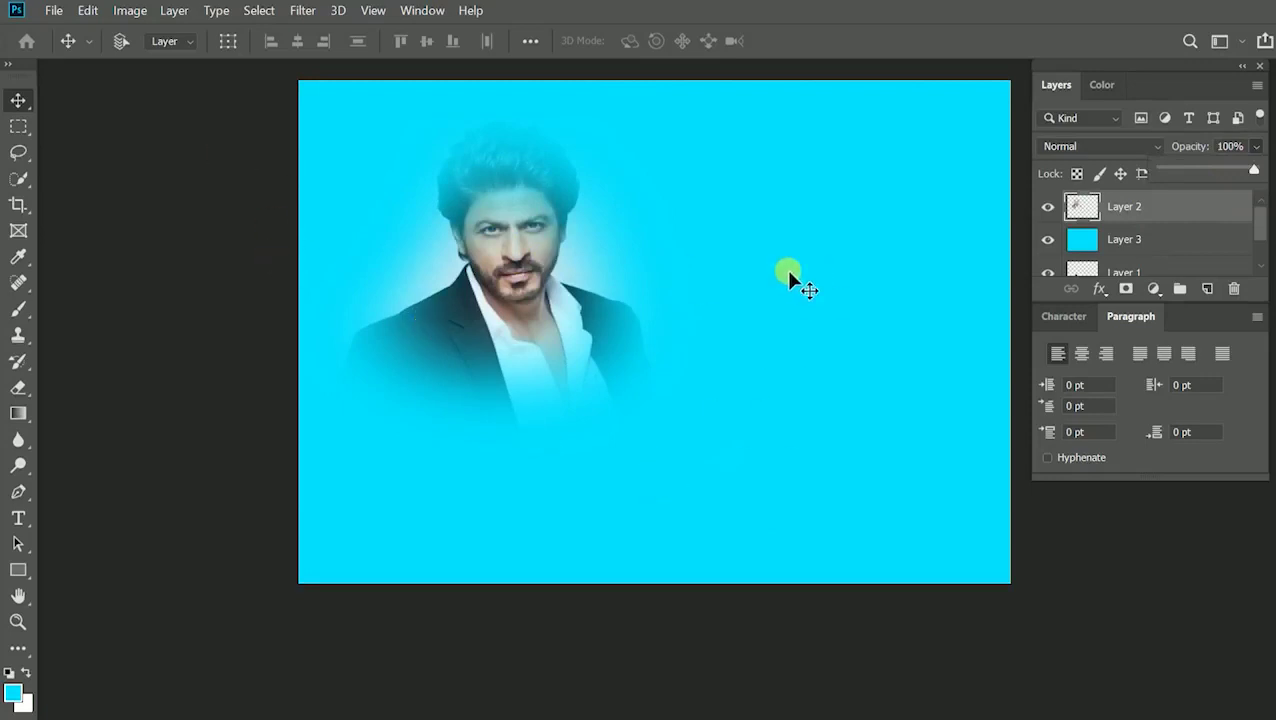
left_click_drag(1254, 170, 1198, 173)
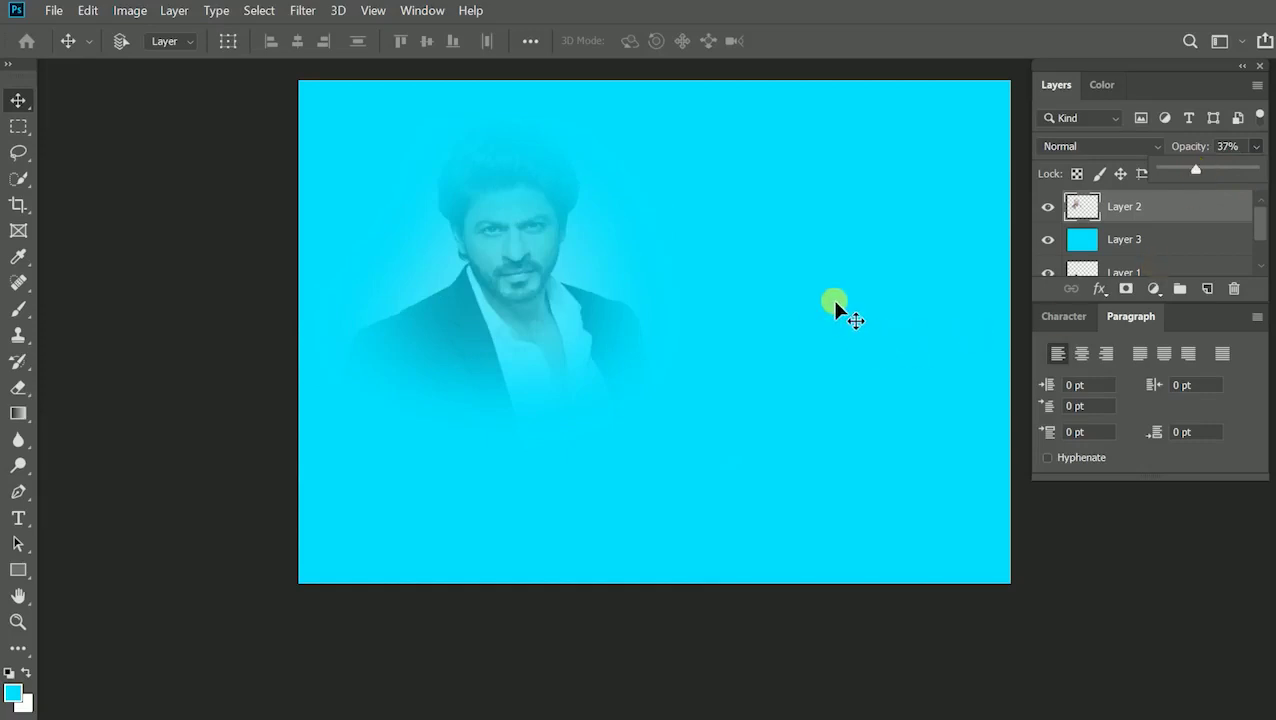
left_click_drag(1197, 171, 1254, 166)
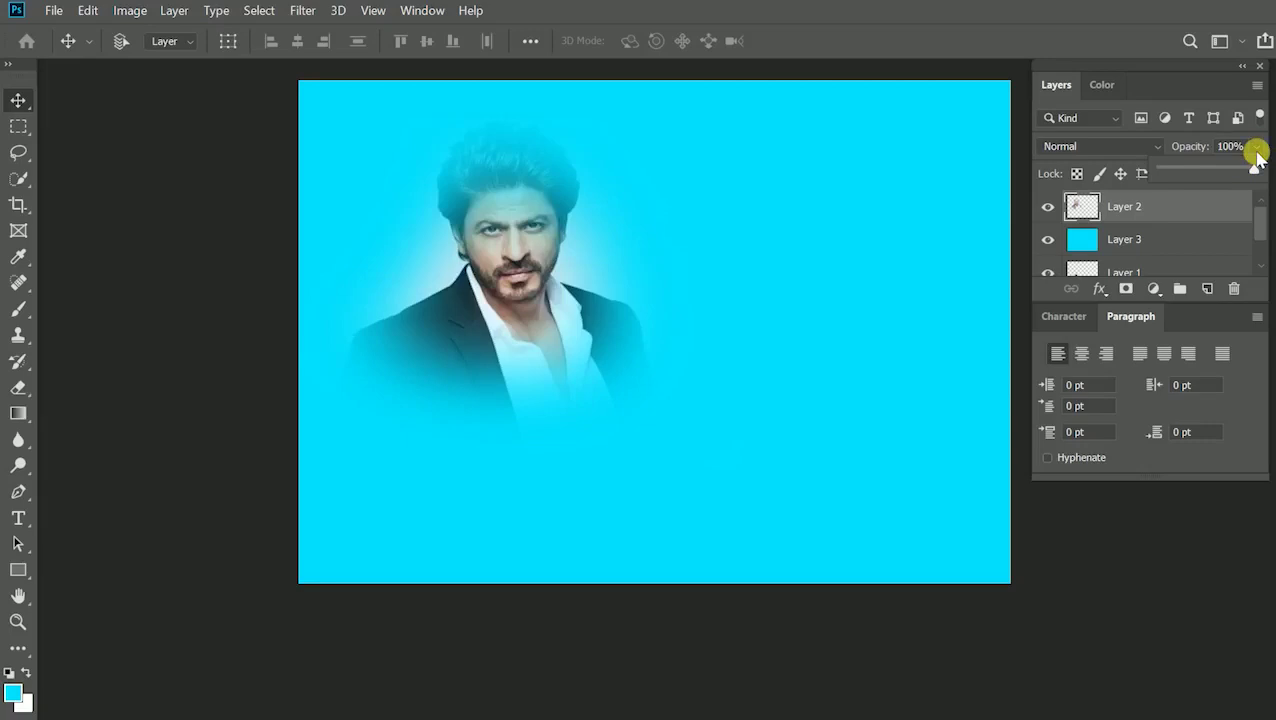
left_click(1090, 148)
left_click(1087, 147)
left_click(1085, 148)
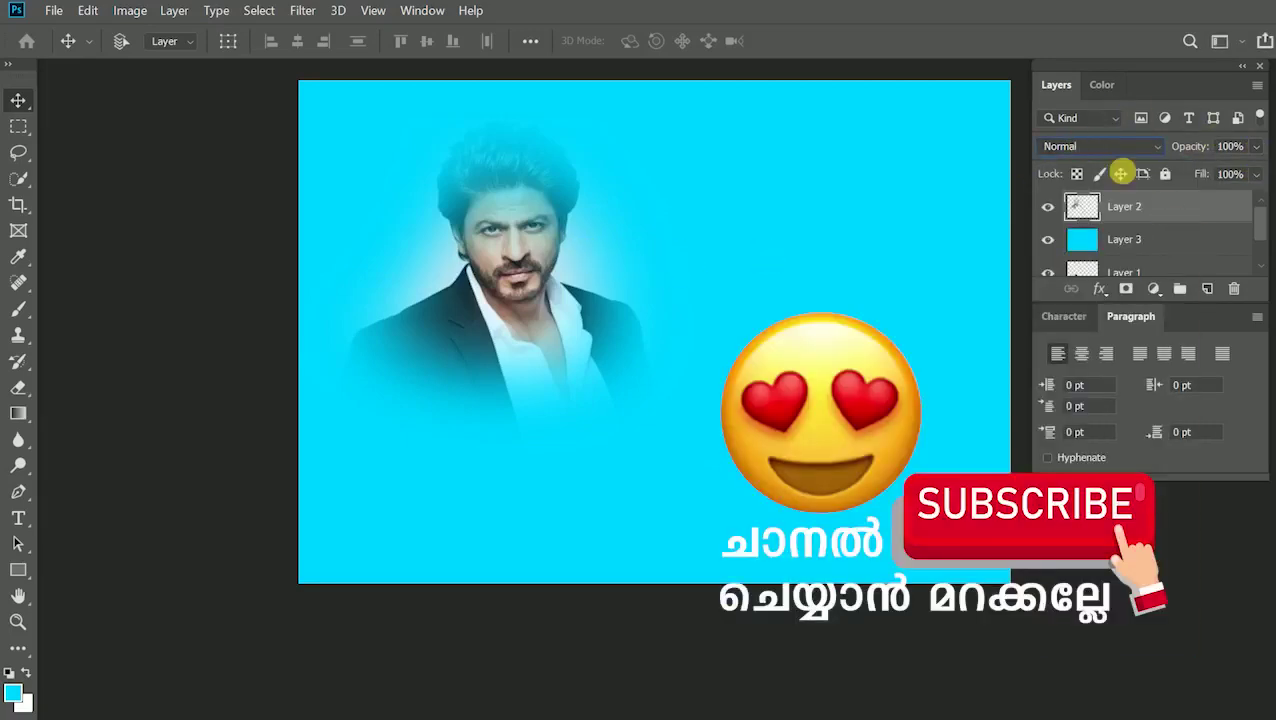
left_click(1085, 150)
left_click(1092, 148)
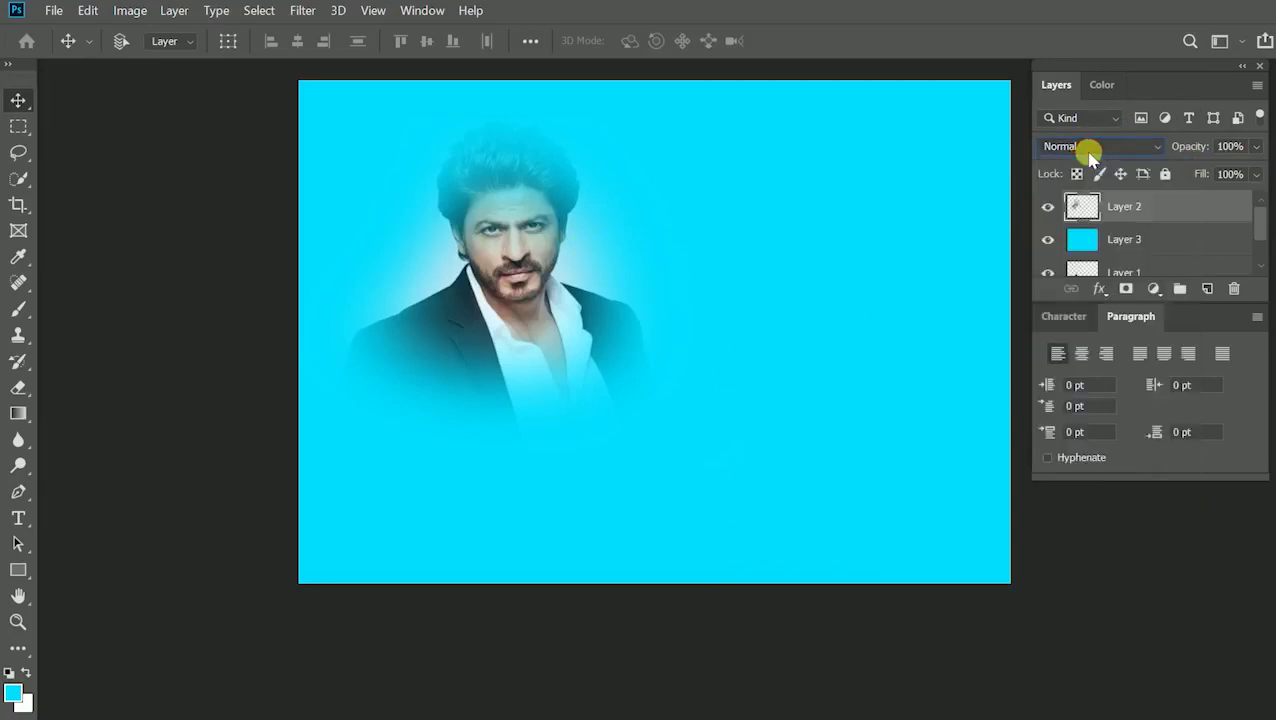
left_click(1112, 145)
left_click(1089, 147)
key("Down")
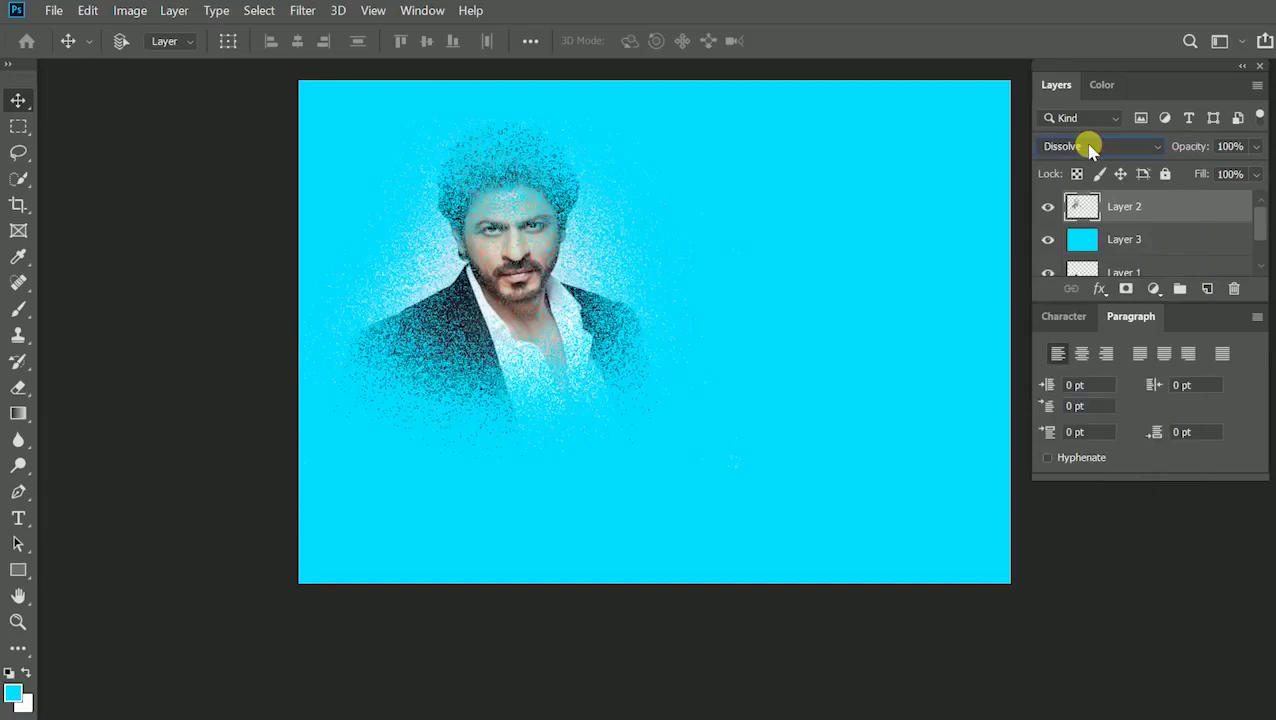
key("Down")
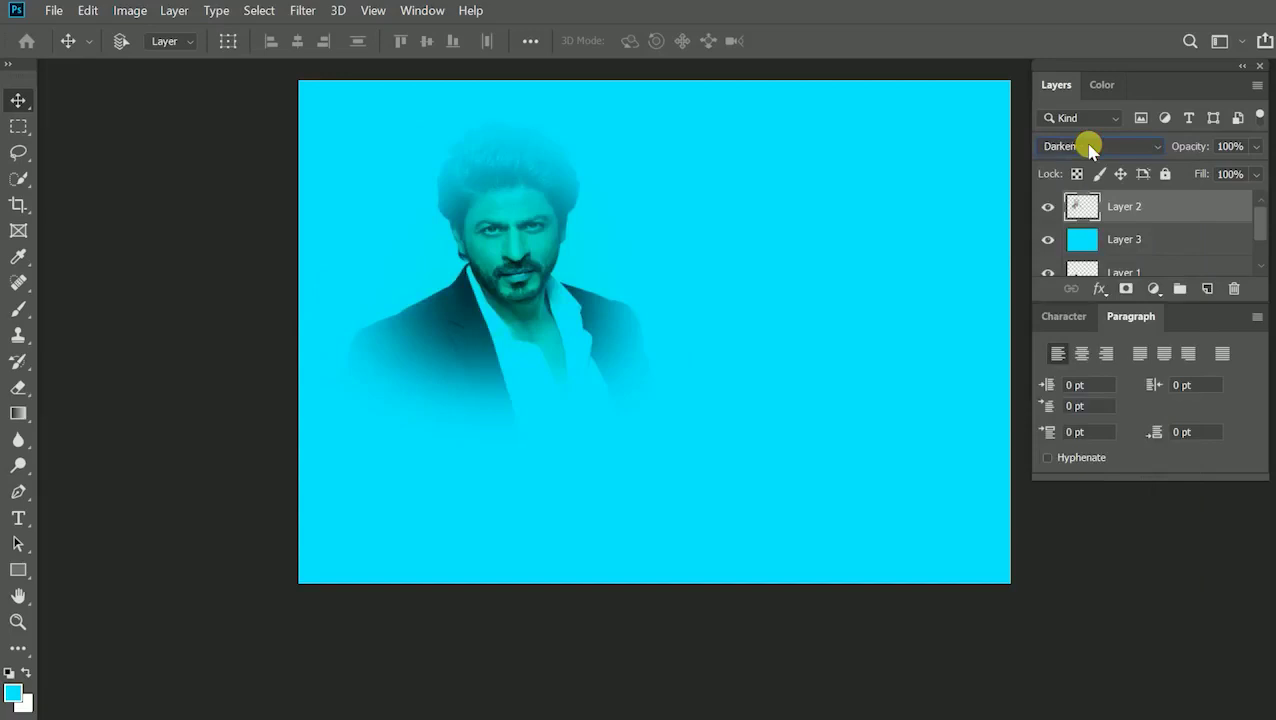
key("Down")
key("Down")
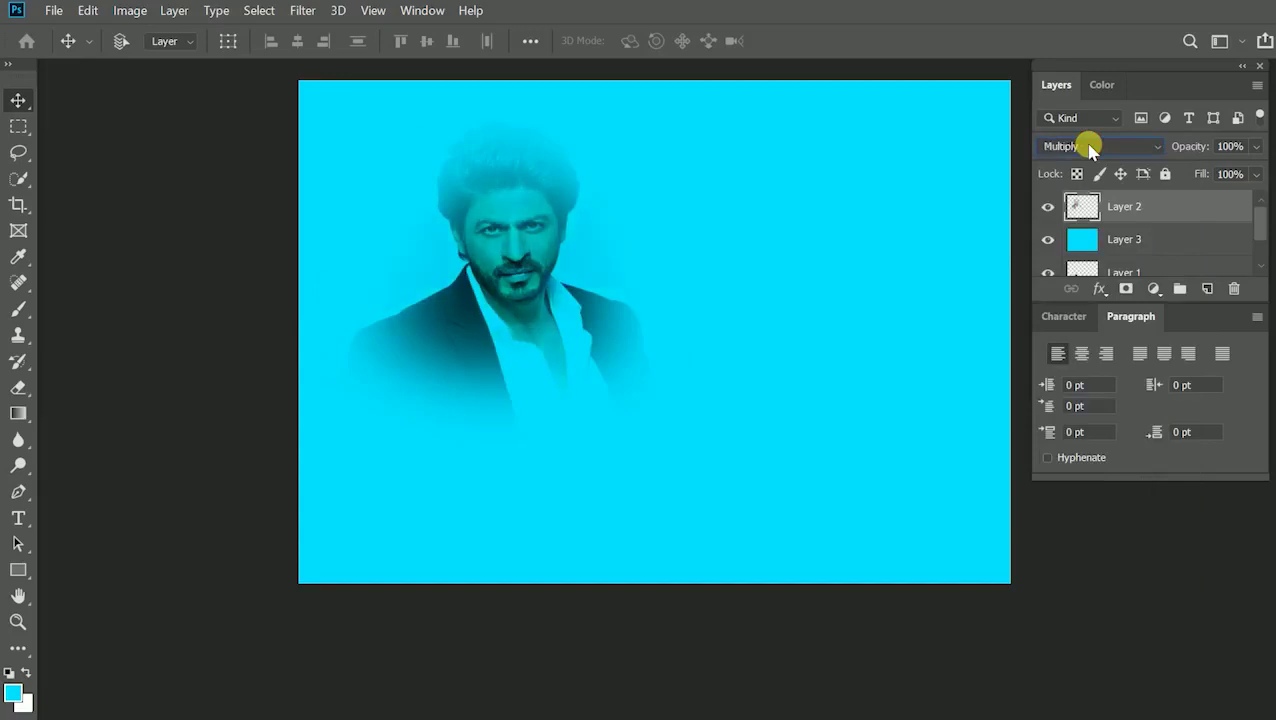
mouse_move(491, 217)
left_mouse_down()
mouse_move(490, 239)
mouse_move(493, 223)
left_mouse_up()
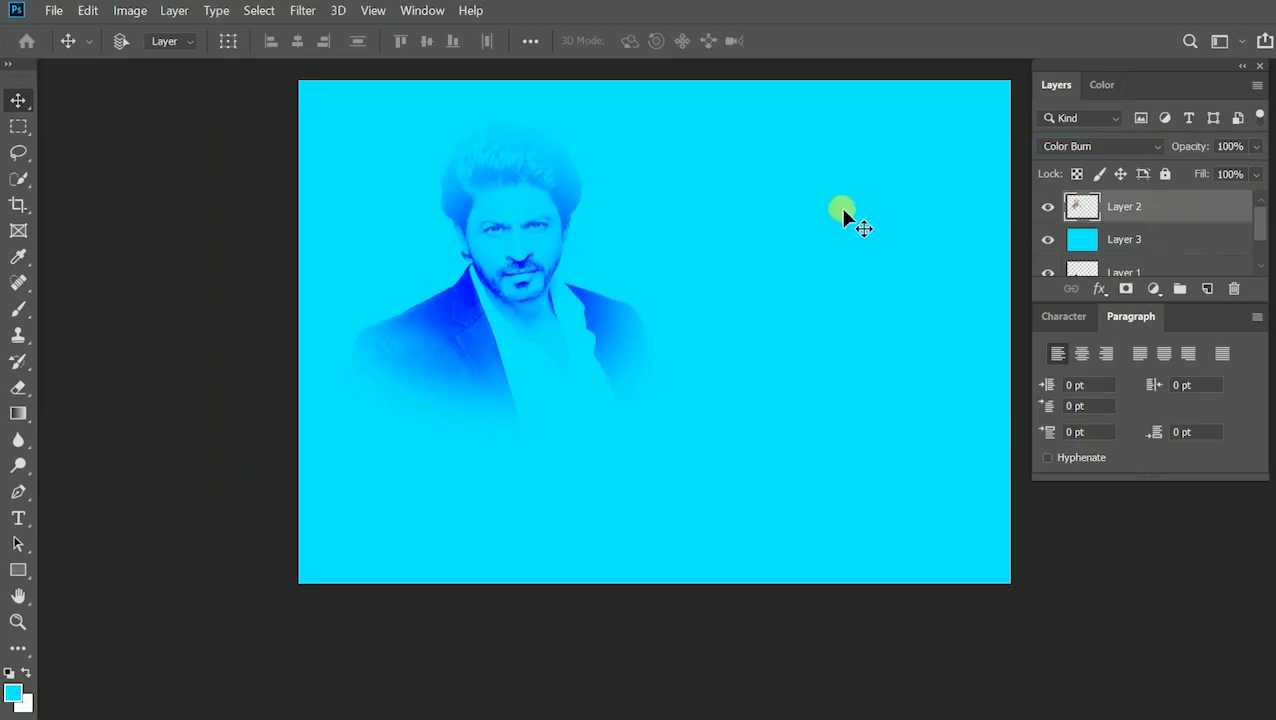
left_click(1068, 146)
key("Down")
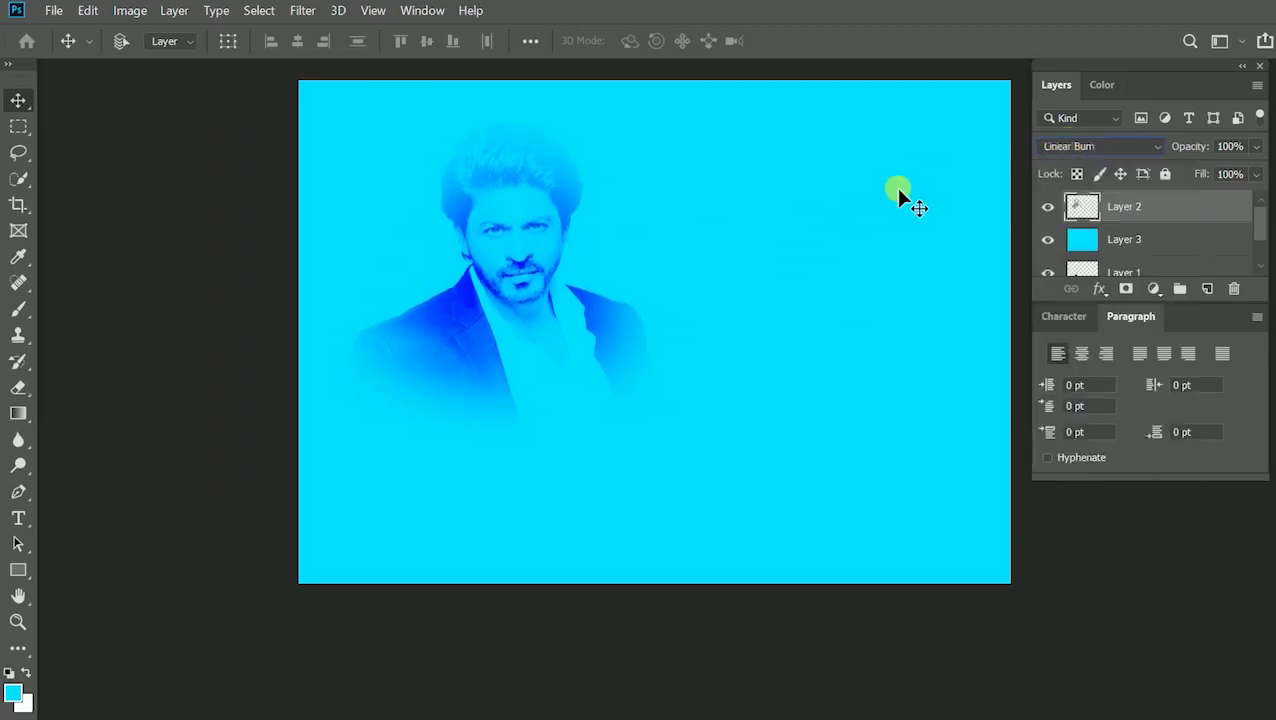
key("Down")
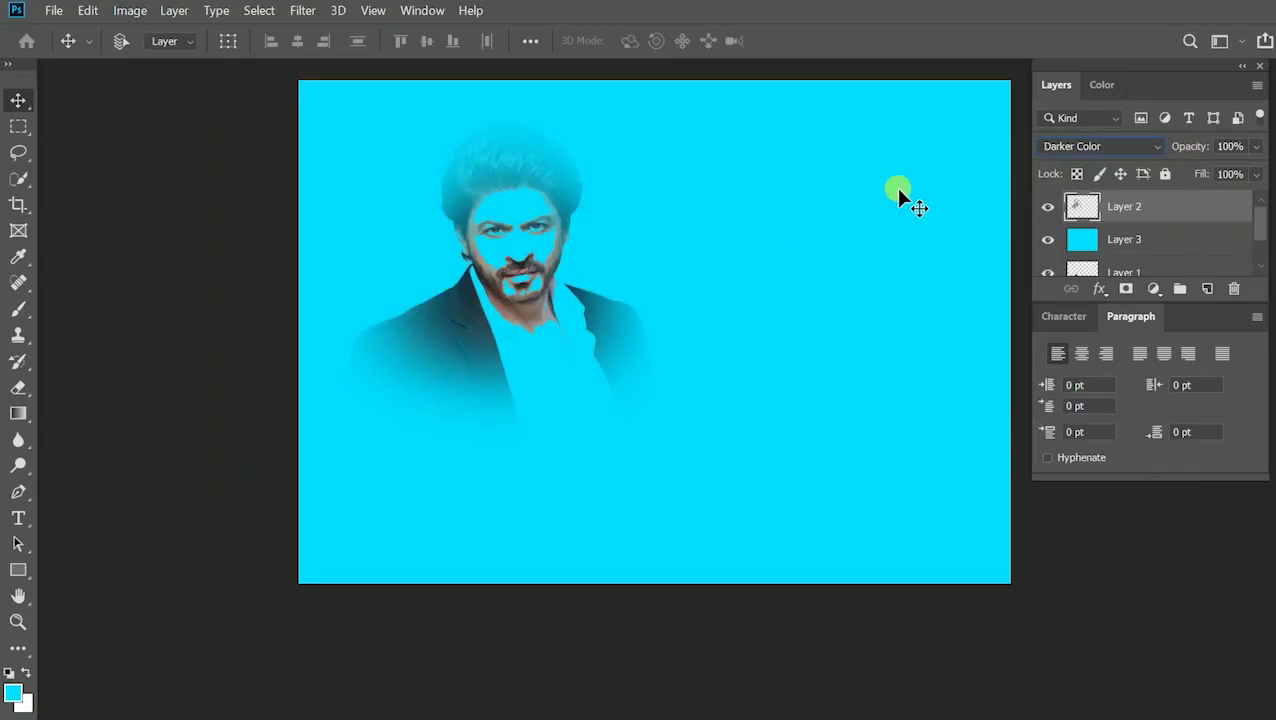
left_click(302, 11)
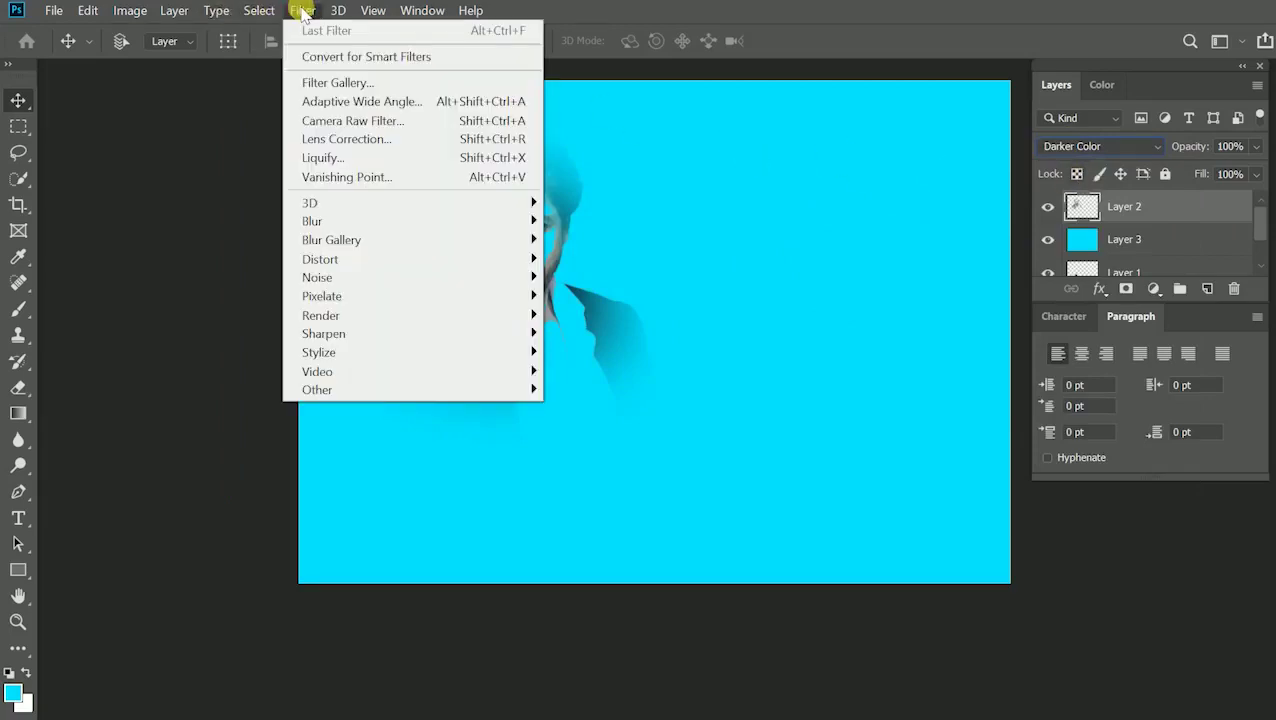
left_click(302, 11)
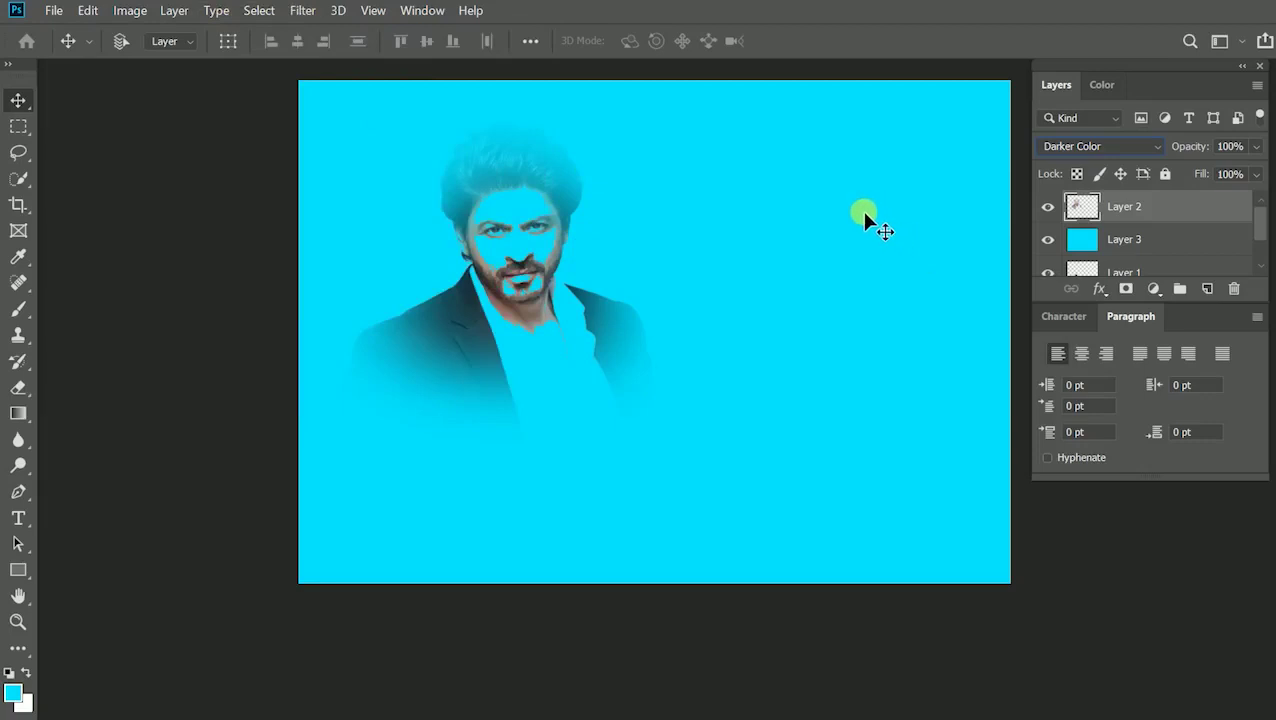
left_click(1088, 148)
left_click(1088, 148)
key("Down")
key("Down")
key("Down")
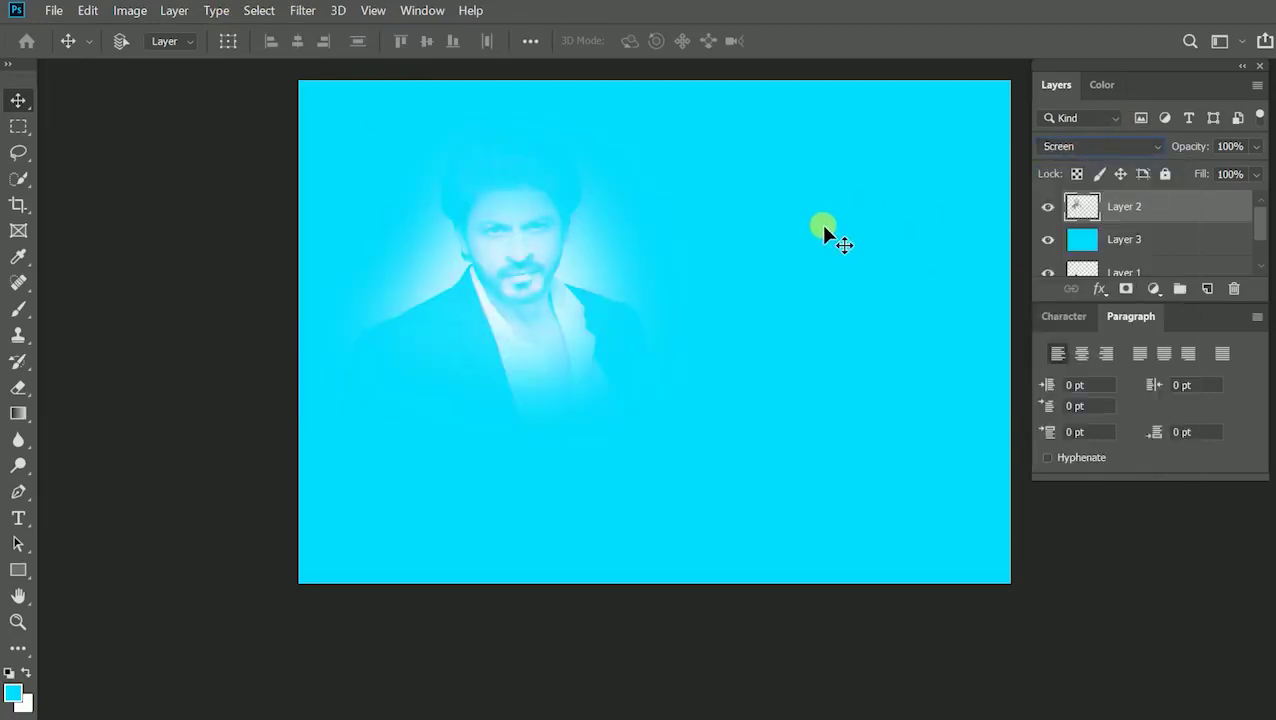
key("Down")
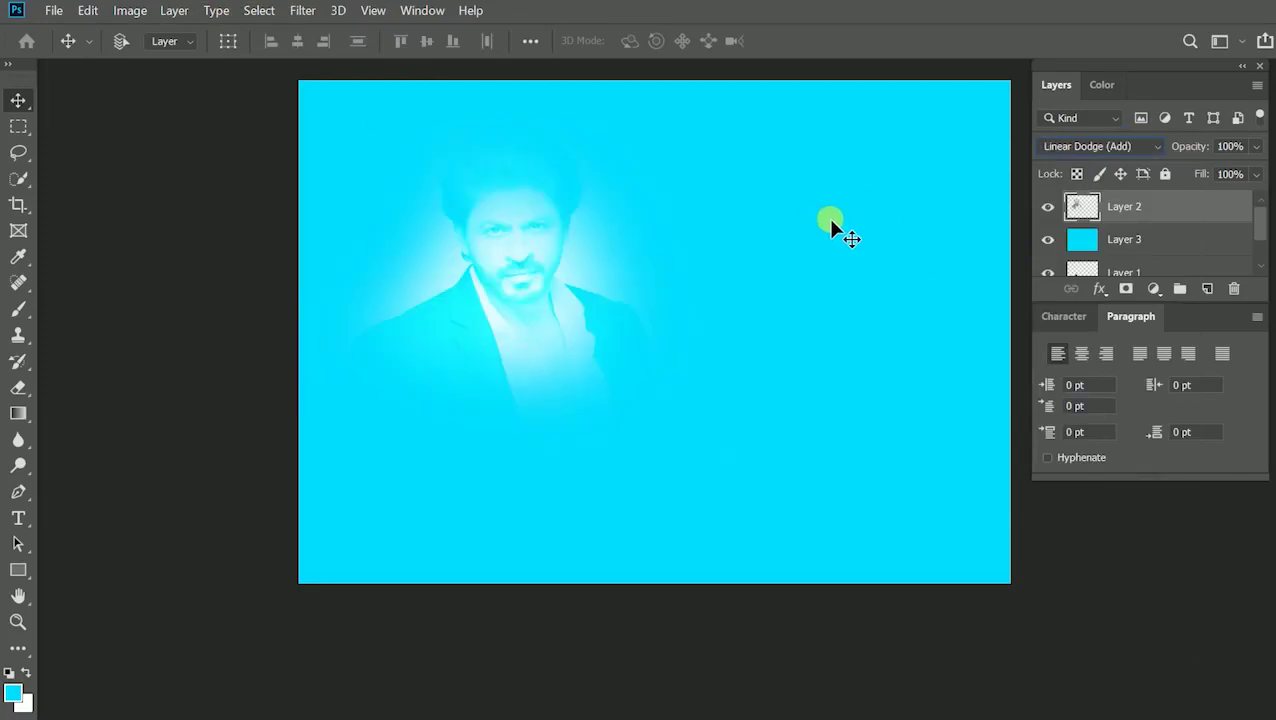
key("Down")
key("Down")
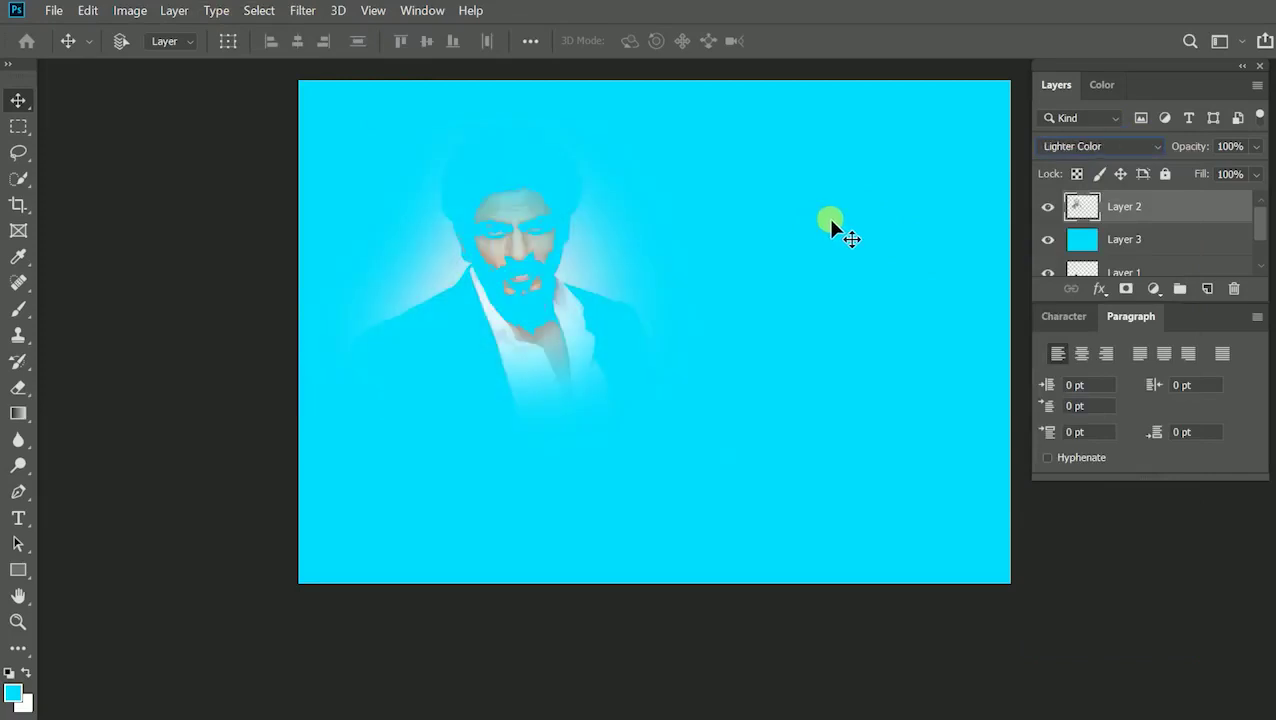
key("Down")
key("Down")
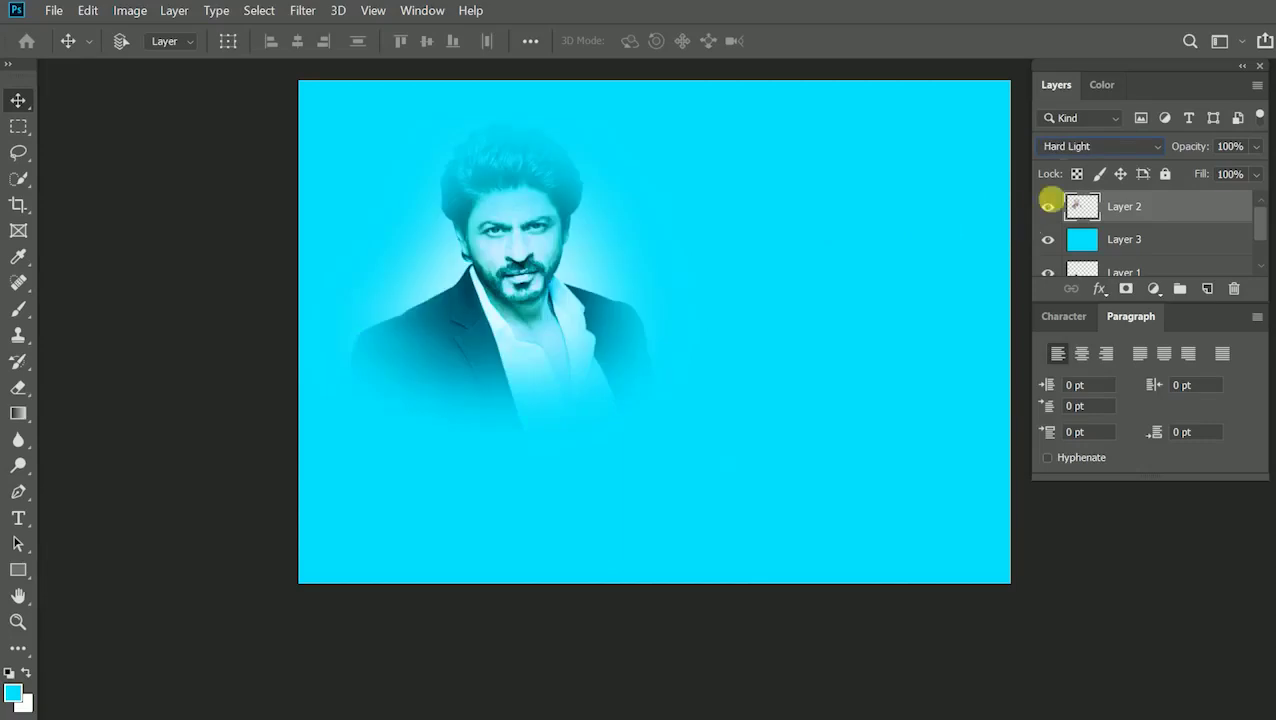
left_click(1088, 147)
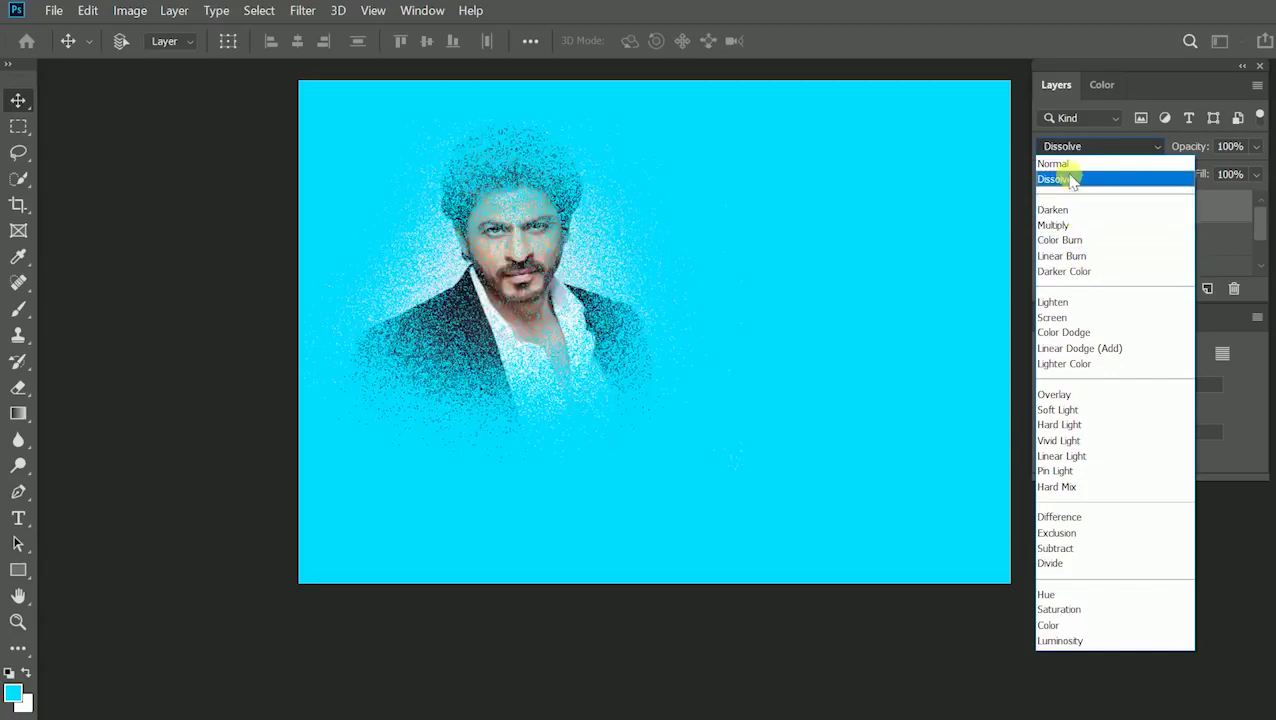
left_click(1066, 164)
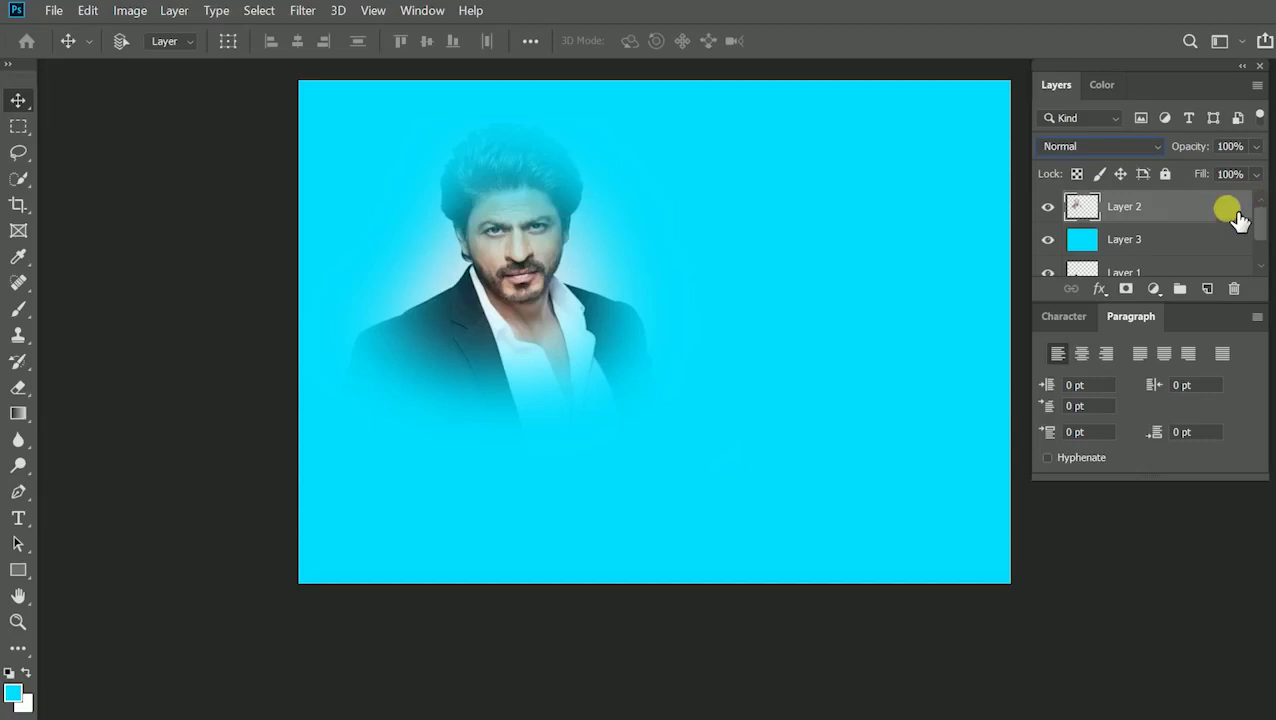
Step: Lock all on Layer 2 and confirm the Move tool is blocked by the warning
left_click(1166, 176)
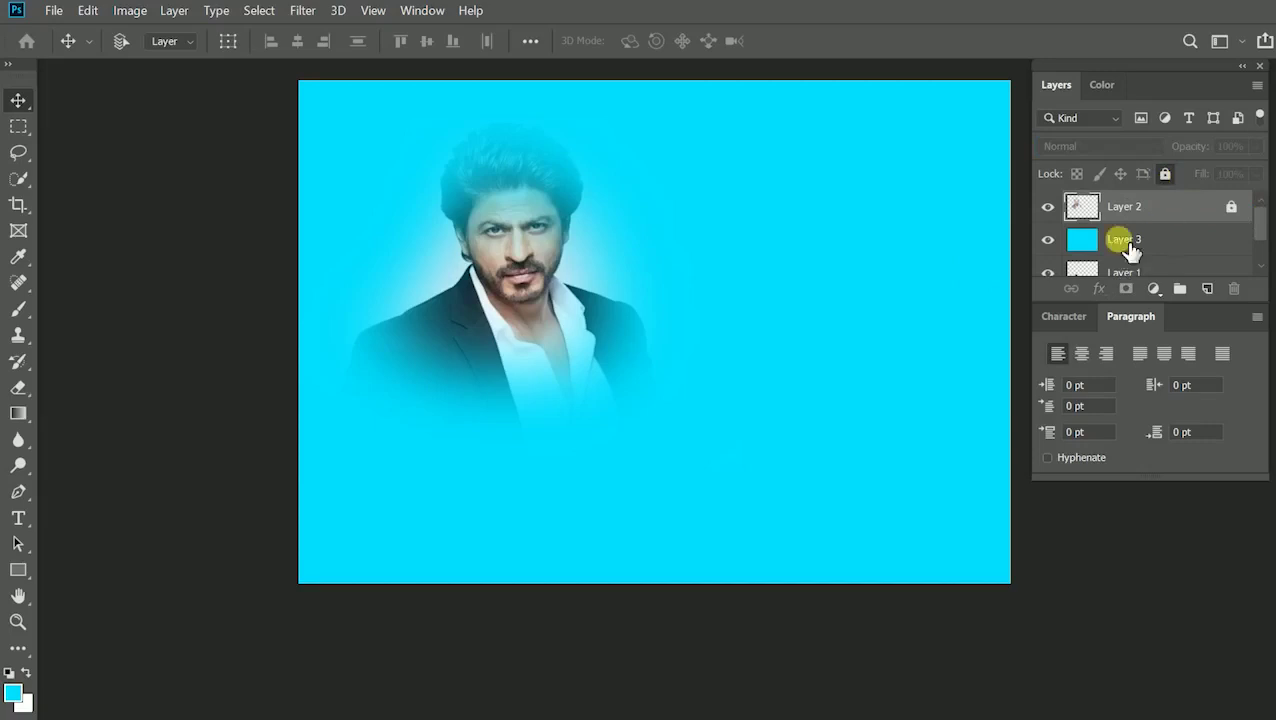
left_click(624, 333)
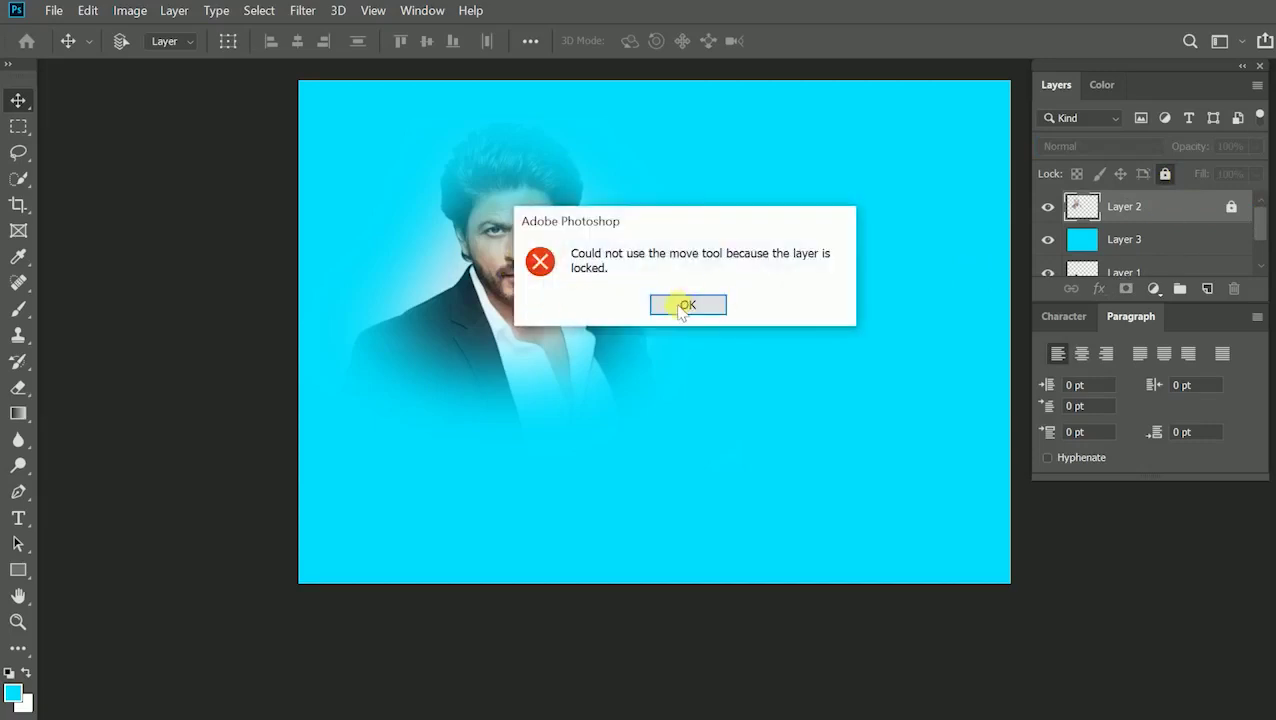
left_click(684, 305)
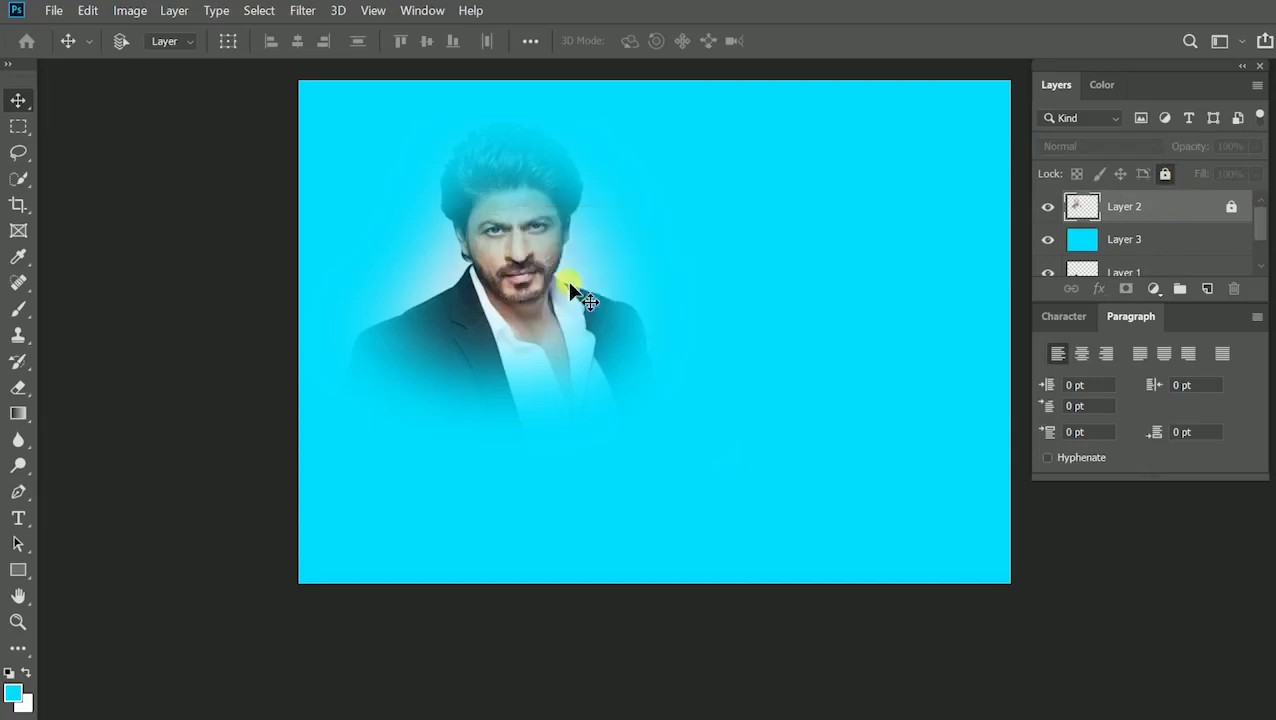
left_click(500, 246)
left_click(706, 305)
Step: Leave Layer 2 unlocked and float the Layers panel out of the dock
left_click(1166, 176)
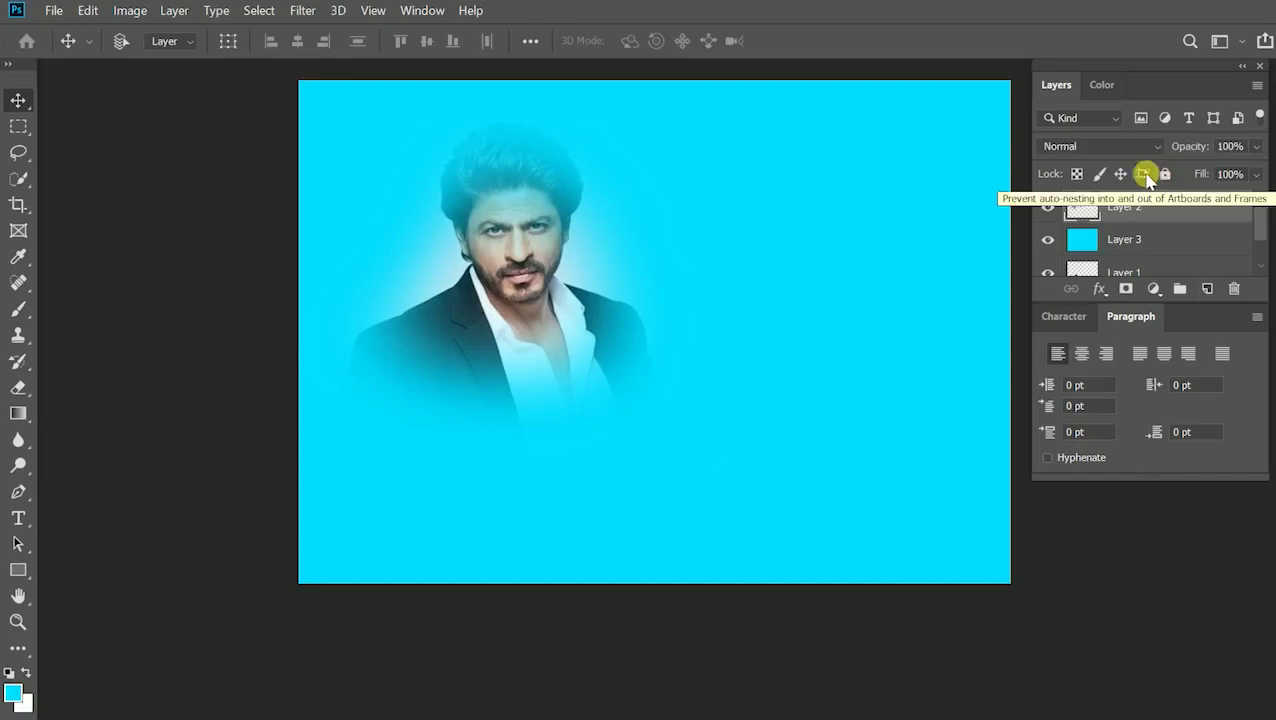
left_click(1165, 177)
left_click(1165, 177)
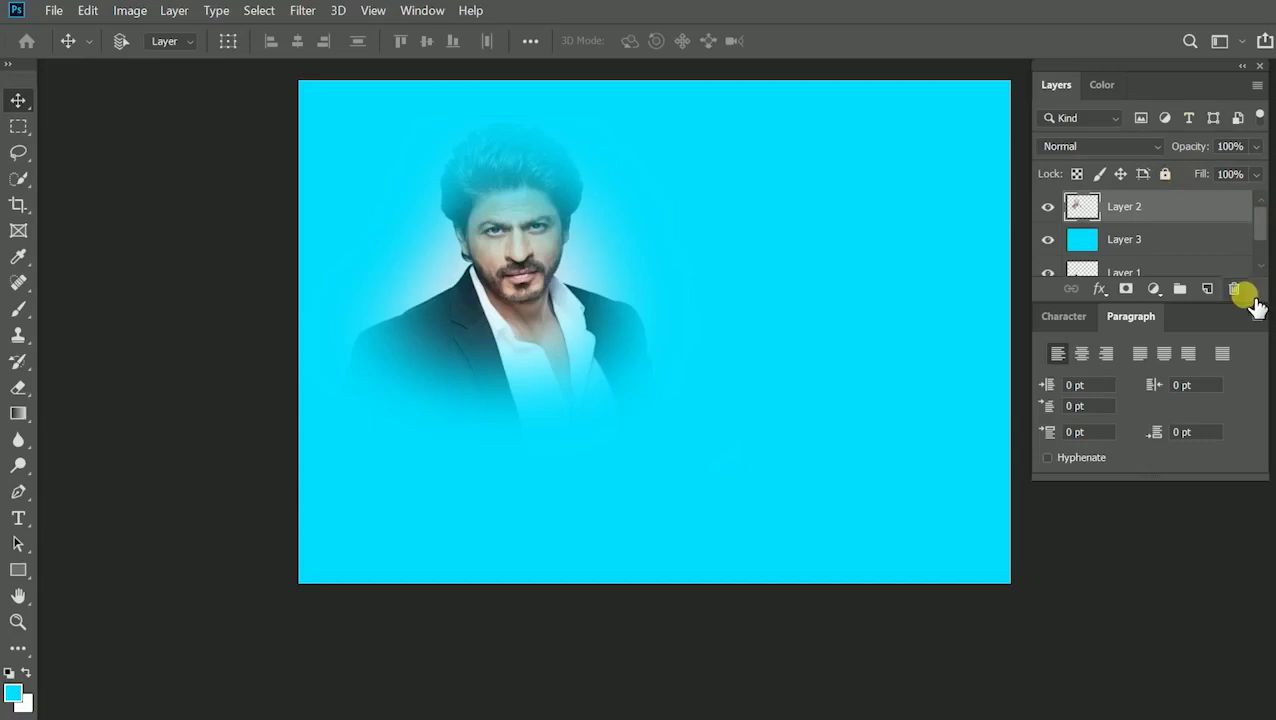
left_click_drag(1056, 85, 880, 80)
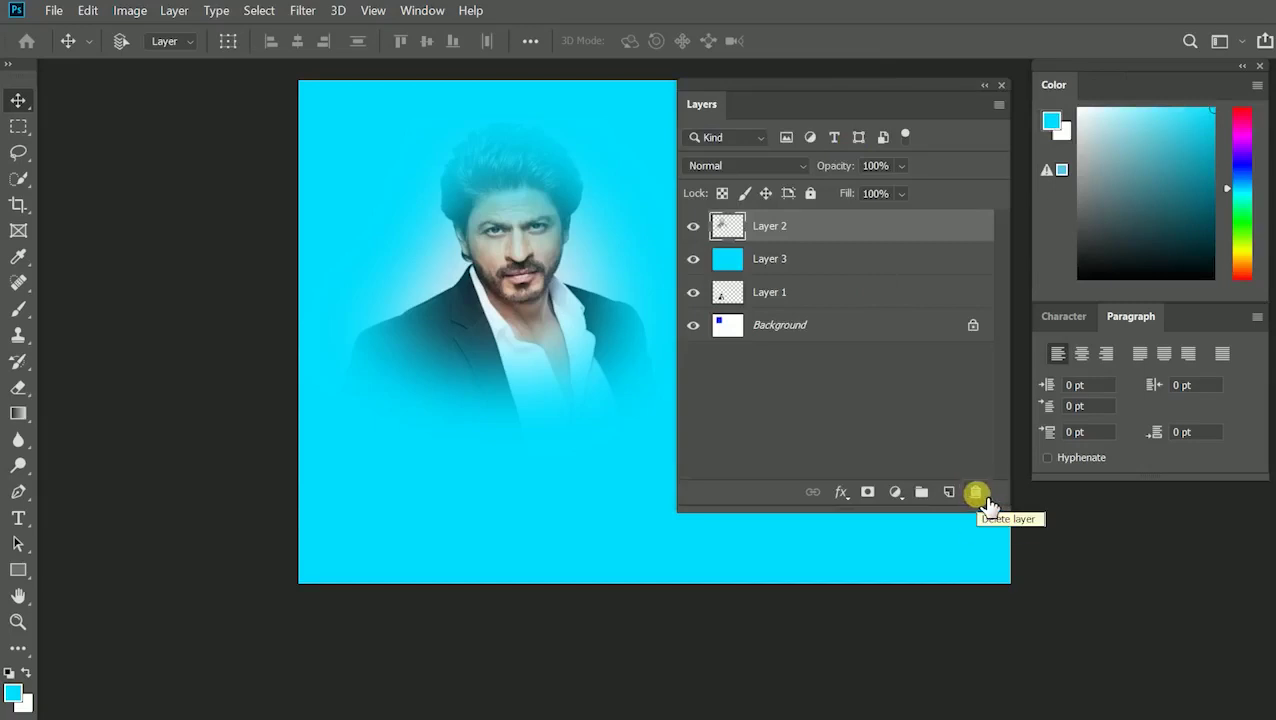
Step: Reset default colours, add Layer 4, and fill a rectangle below the portrait with black
key("d")
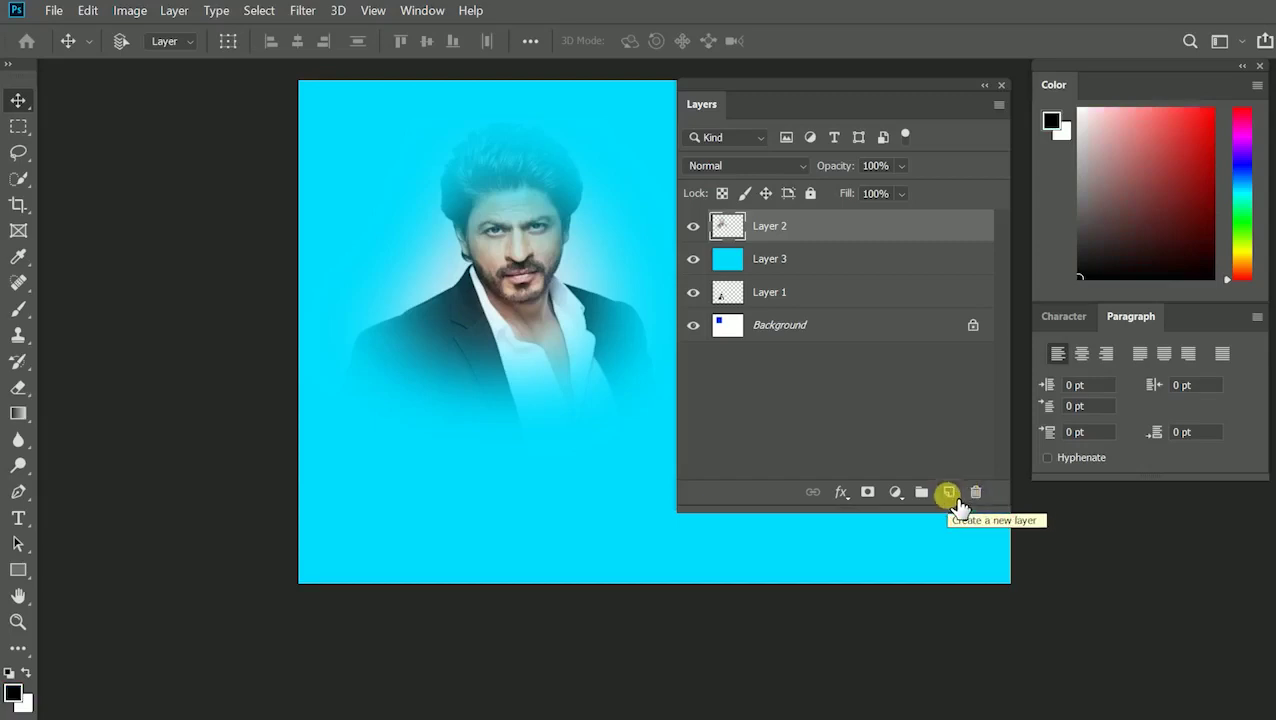
left_click(948, 493)
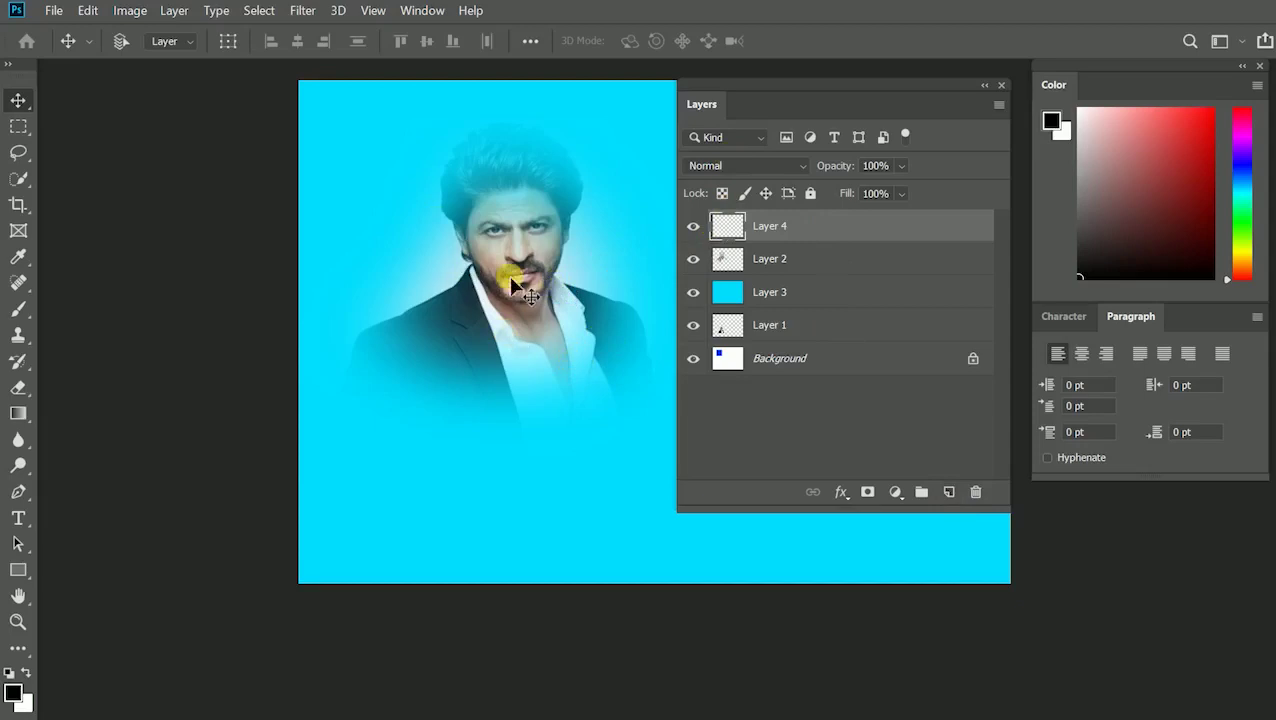
left_click_drag(533, 290, 424, 347)
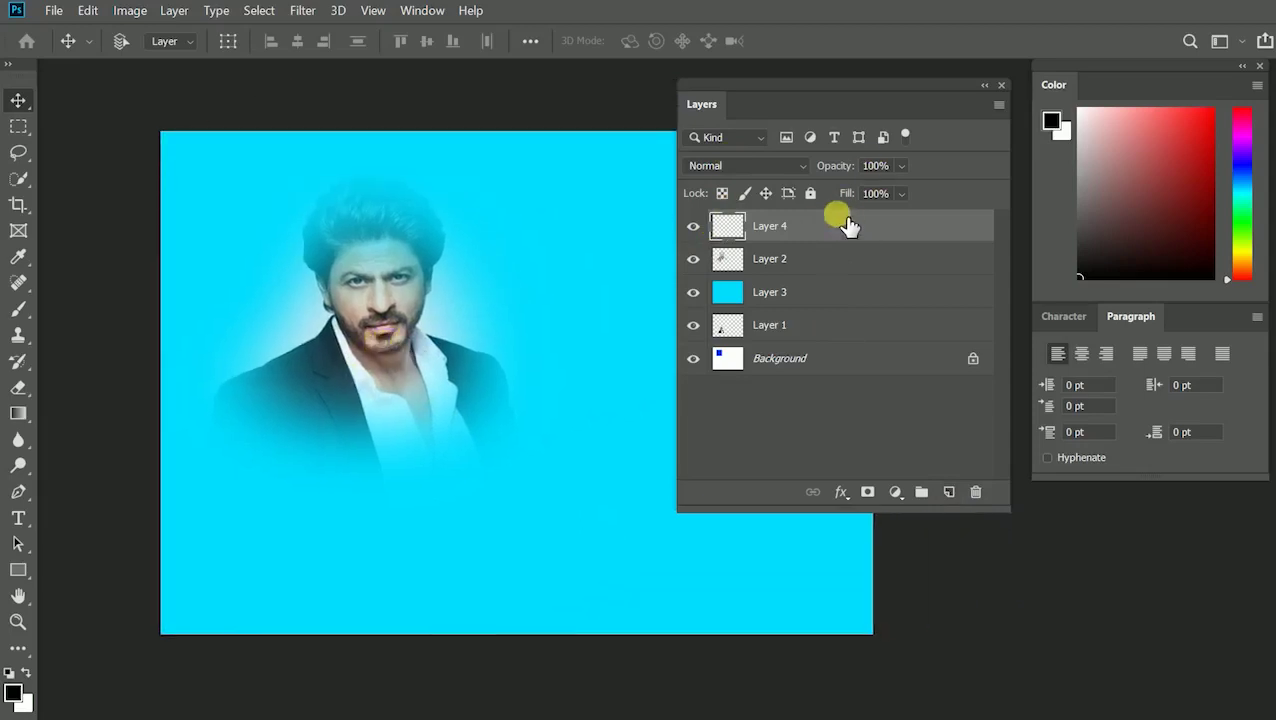
key("m")
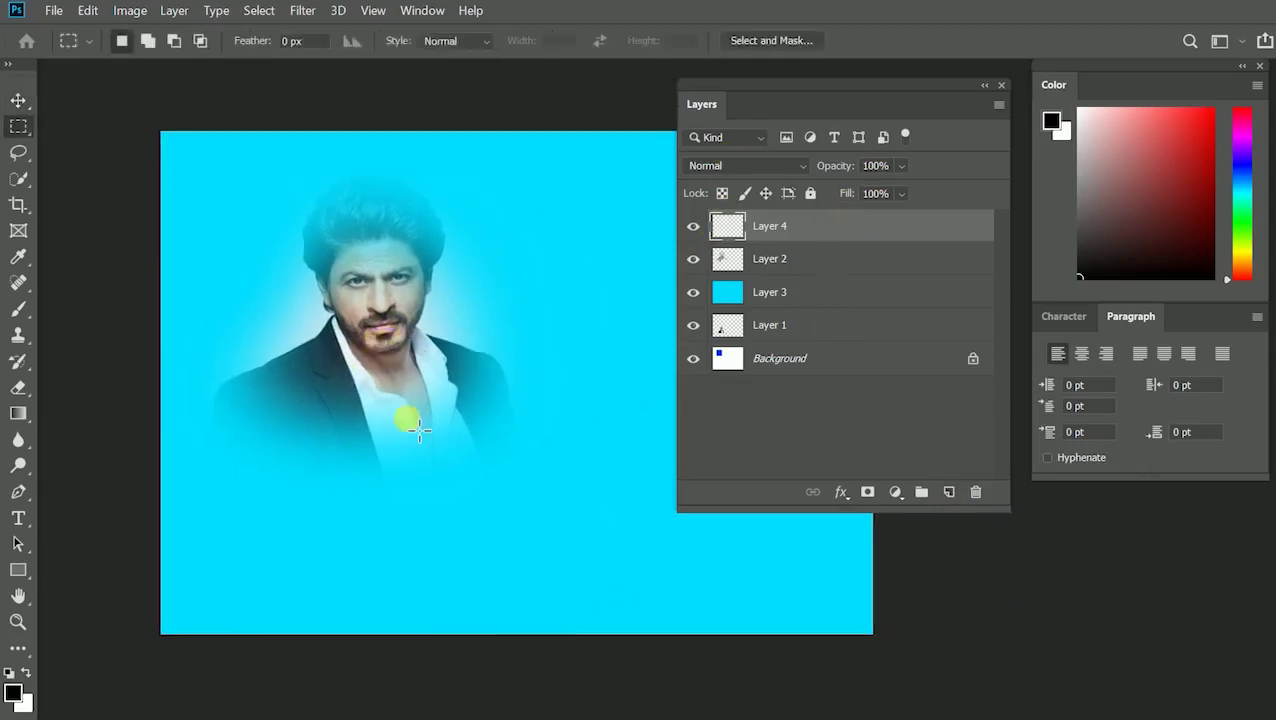
left_click_drag(281, 436, 534, 543)
key("alt+BackSpace")
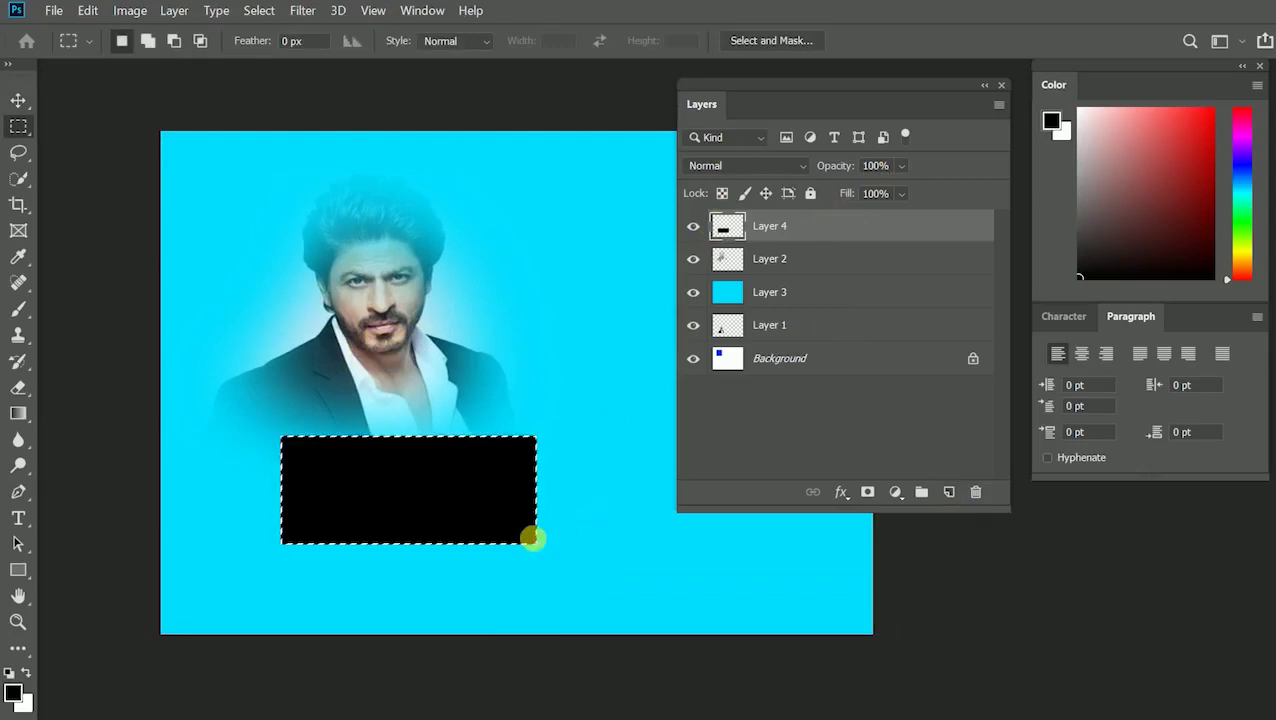
key("ctrl+d")
Step: Move the black rectangle on Layer 4 down, up, then down and right
key("alt+v")
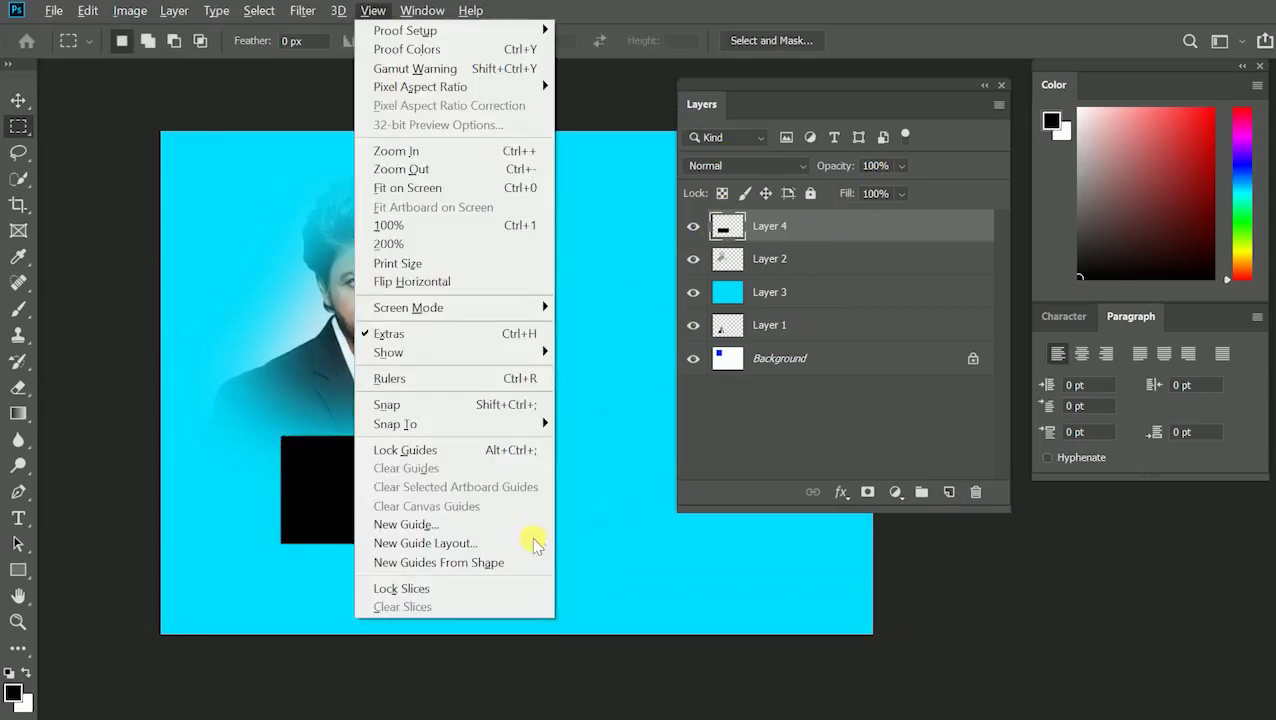
key("Escape")
key("v")
left_click_drag(390, 504, 439, 533)
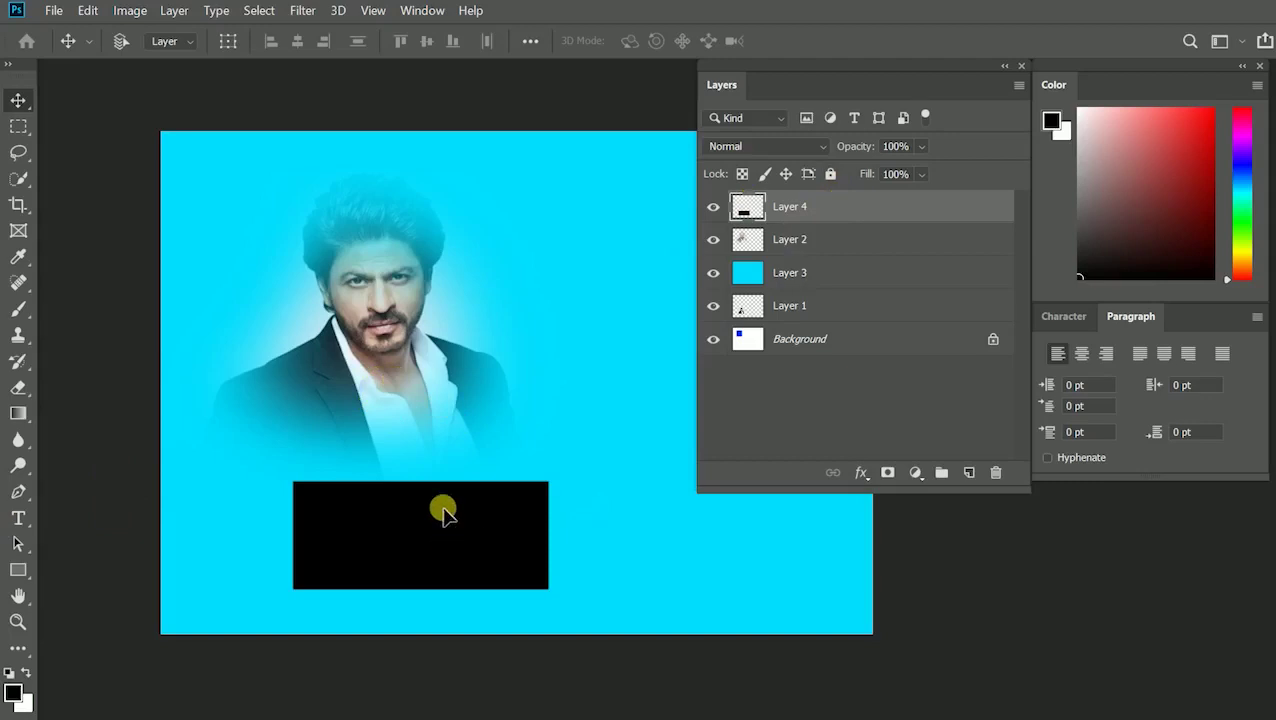
left_click_drag(440, 505, 338, 466)
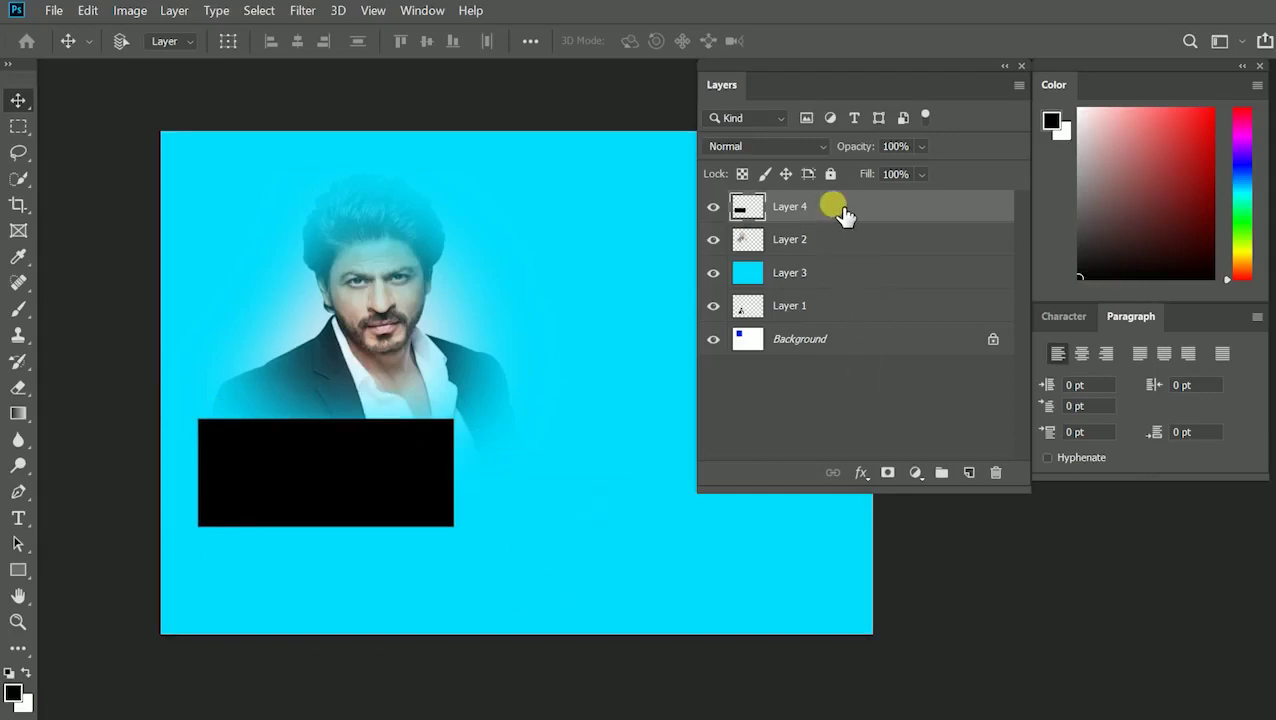
right_click(351, 466)
left_click(351, 466)
left_click_drag(308, 455, 441, 499)
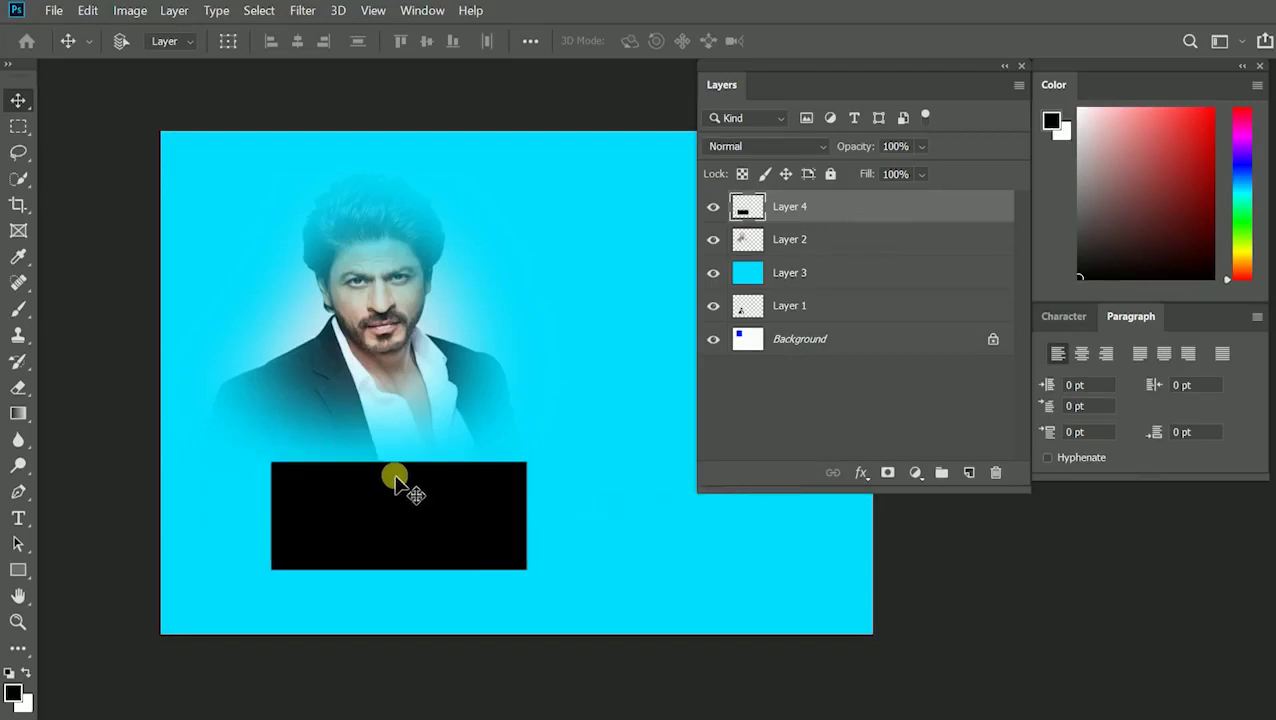
Step: Alt-drag a copy of the rectangle near the top edge, then undo moving the lower one
left_click_drag(393, 501, 380, 172)
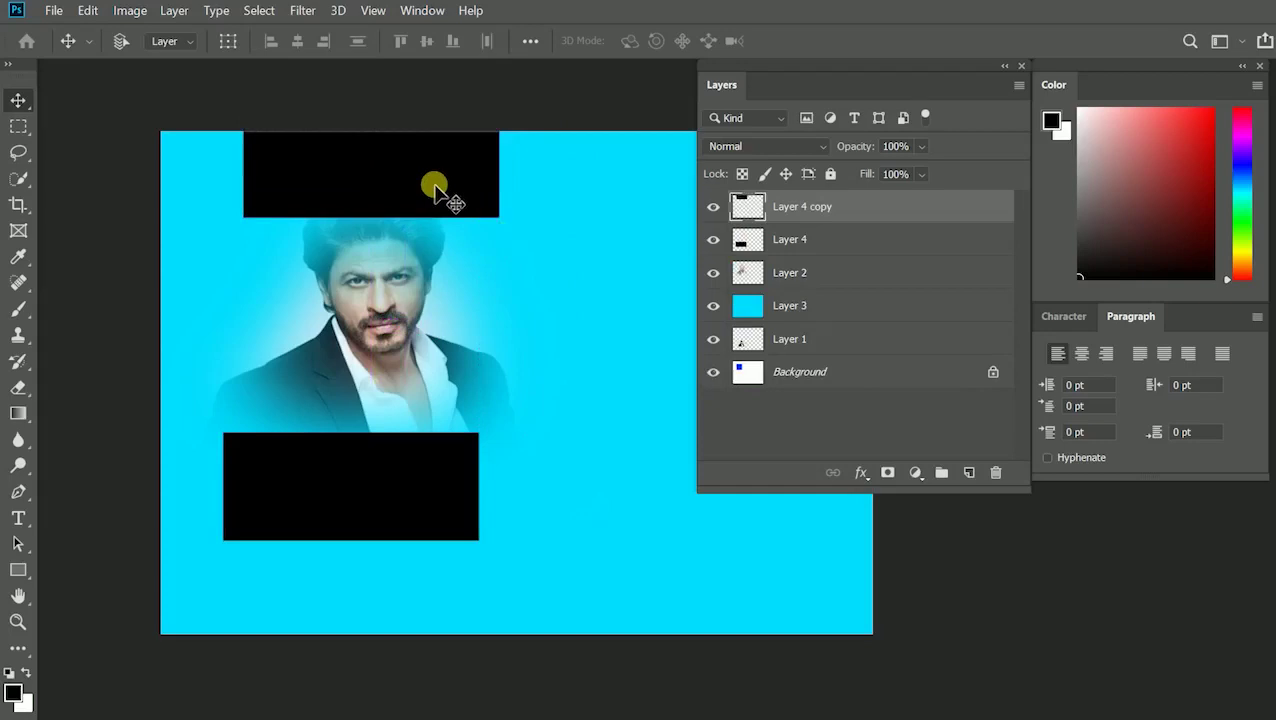
right_click(410, 495)
left_click(445, 497)
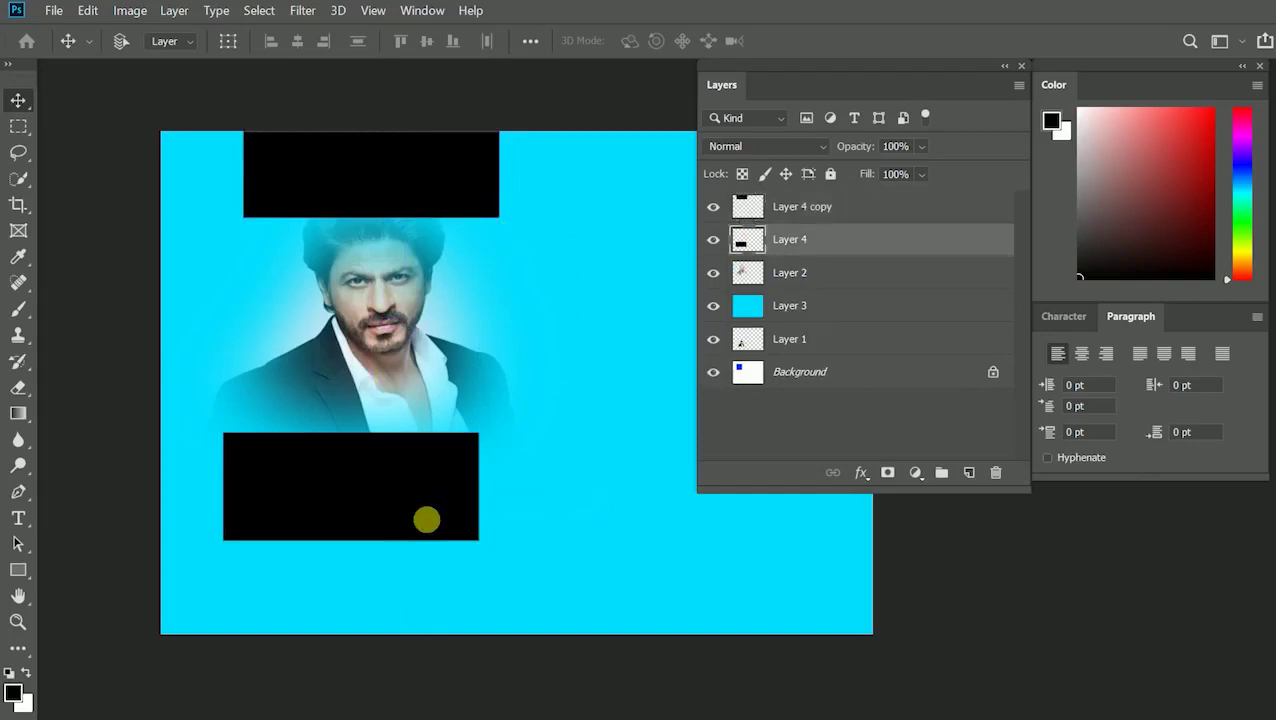
left_click_drag(408, 495, 432, 529)
key("ctrl+z")
Step: Undo the copy and moves, clear the black box from Layer 4, and deselect layers
right_click(433, 170)
left_click(446, 178, "shift")
mouse_move(446, 180)
left_mouse_down()
mouse_move(572, 205)
mouse_move(446, 180)
left_mouse_up()
key("ctrl+z")
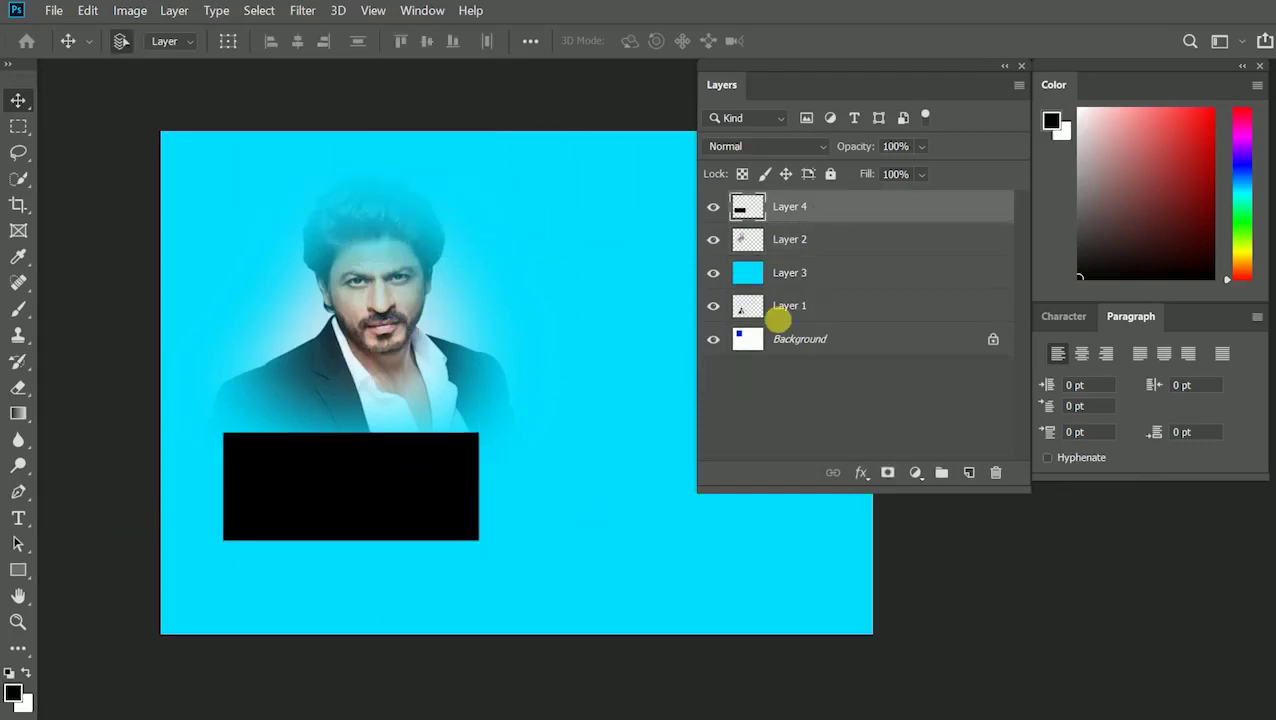
key("ctrl+z")
left_click(918, 428)
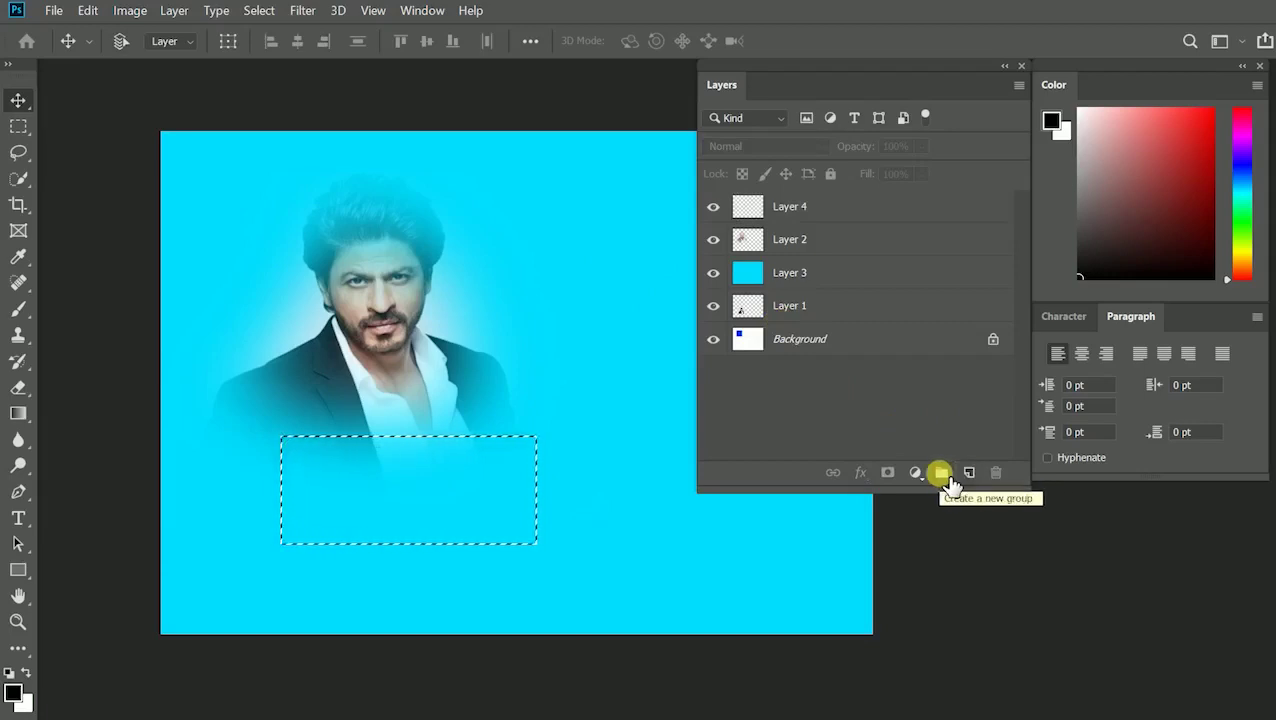
Step: Create Group 1 and add a new empty Layer 5 inside it
left_click(942, 474)
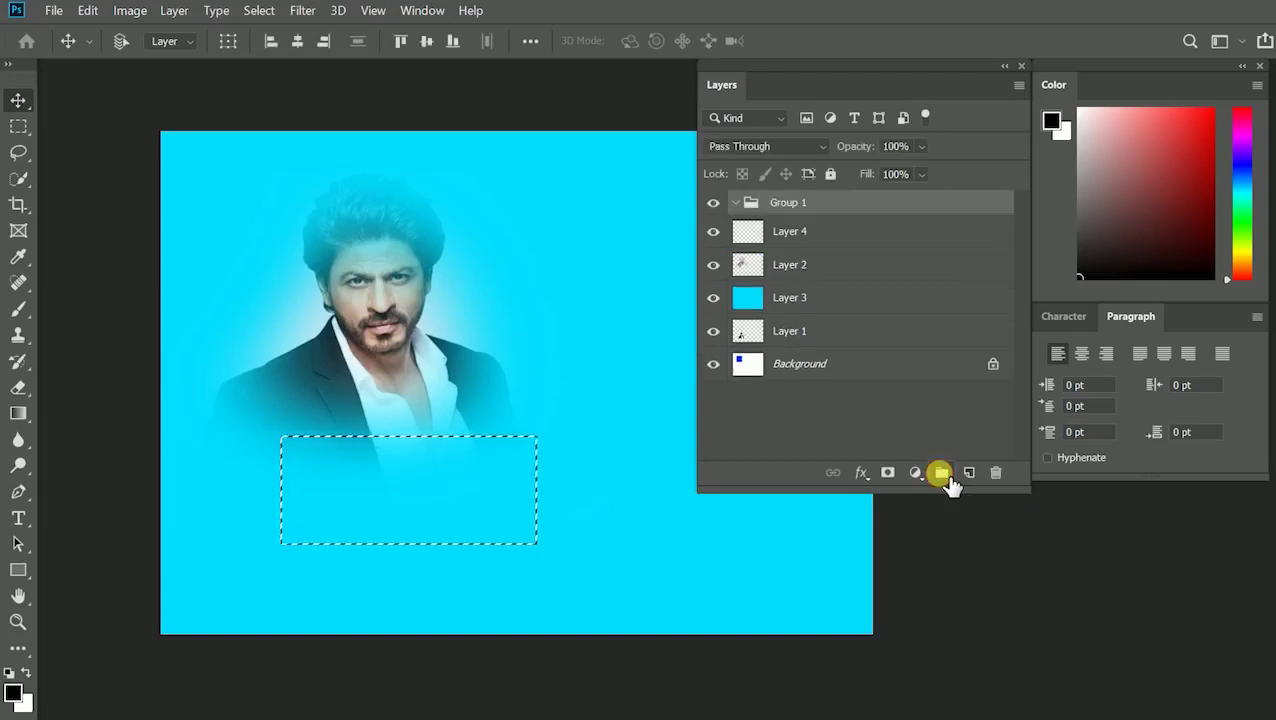
left_click(818, 402)
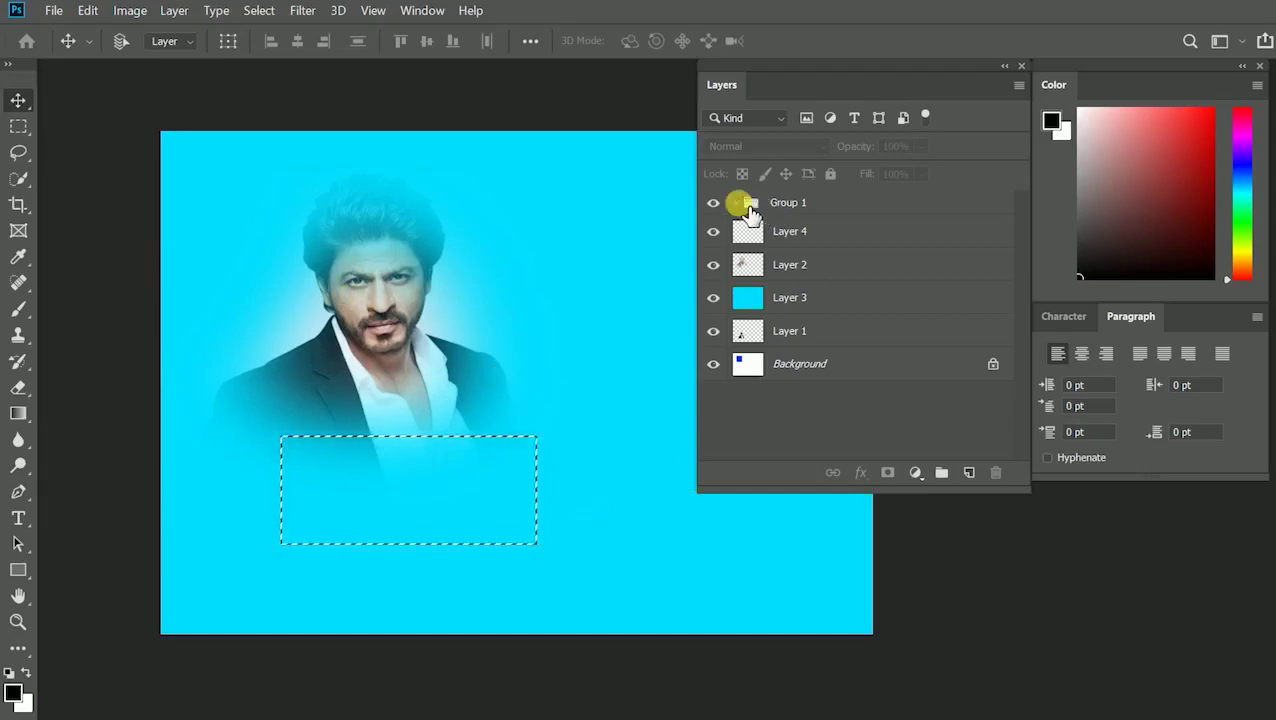
left_click(969, 472)
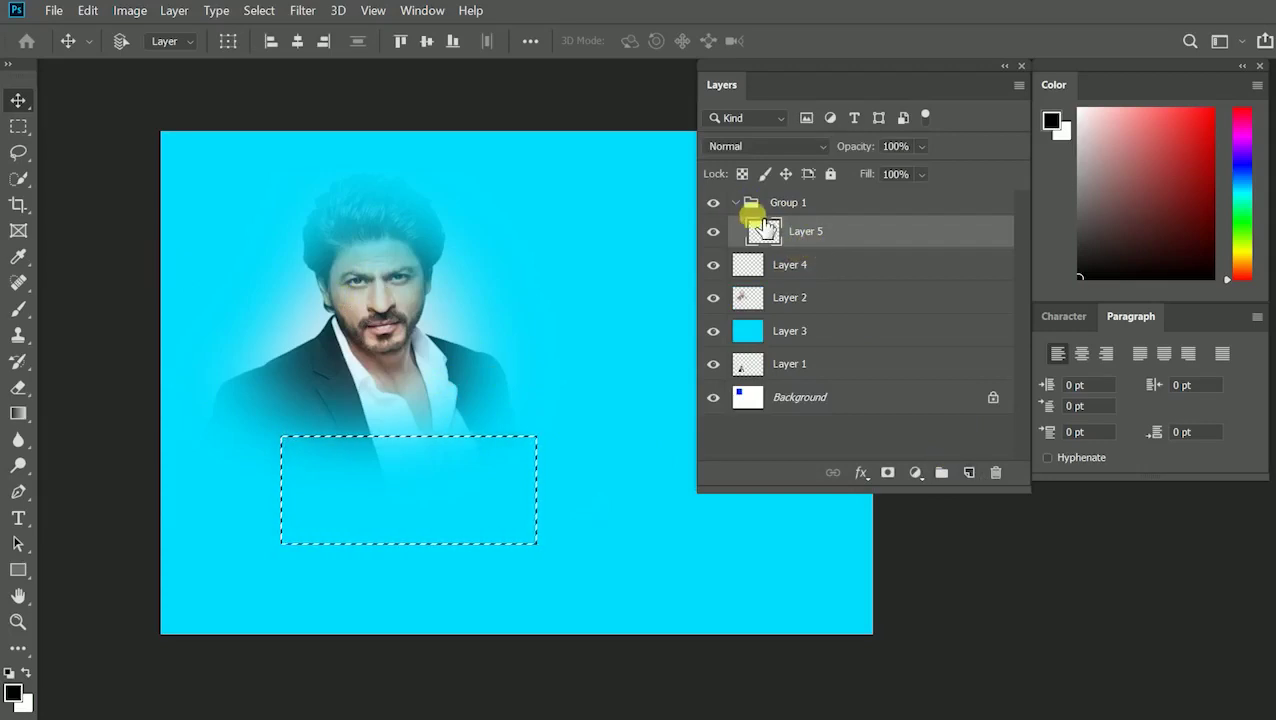
left_click(737, 203)
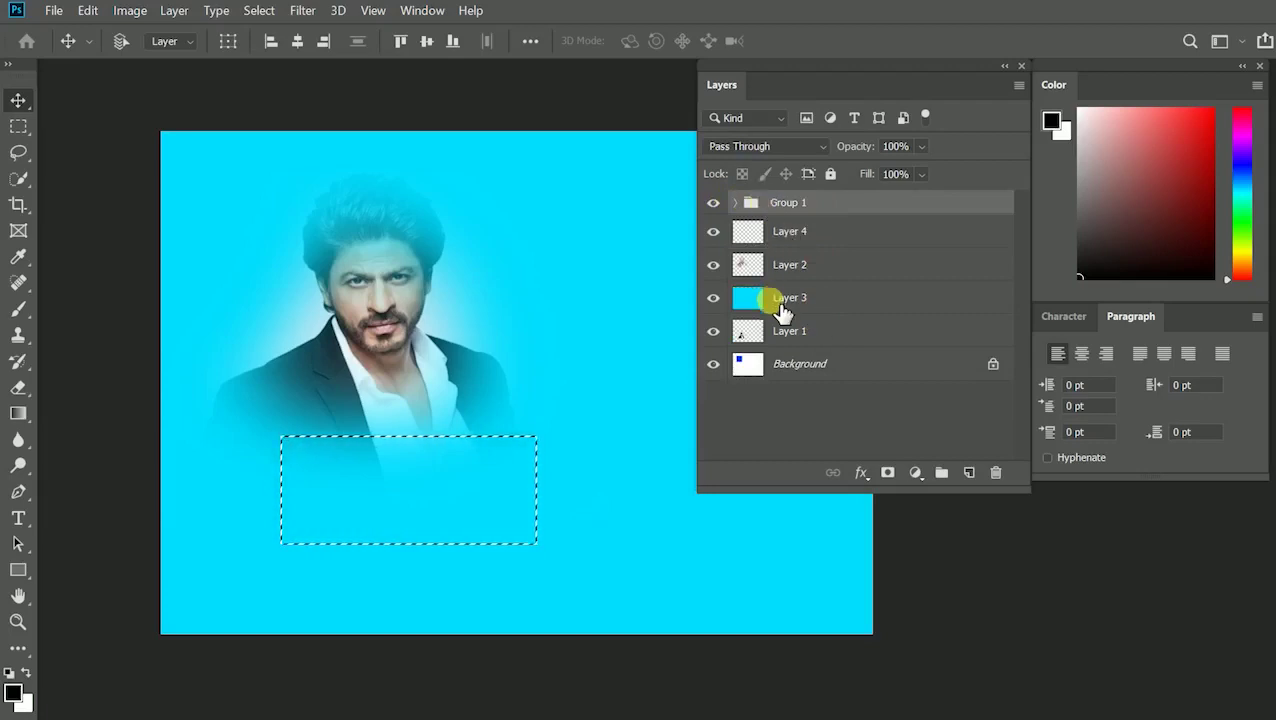
left_click(775, 404)
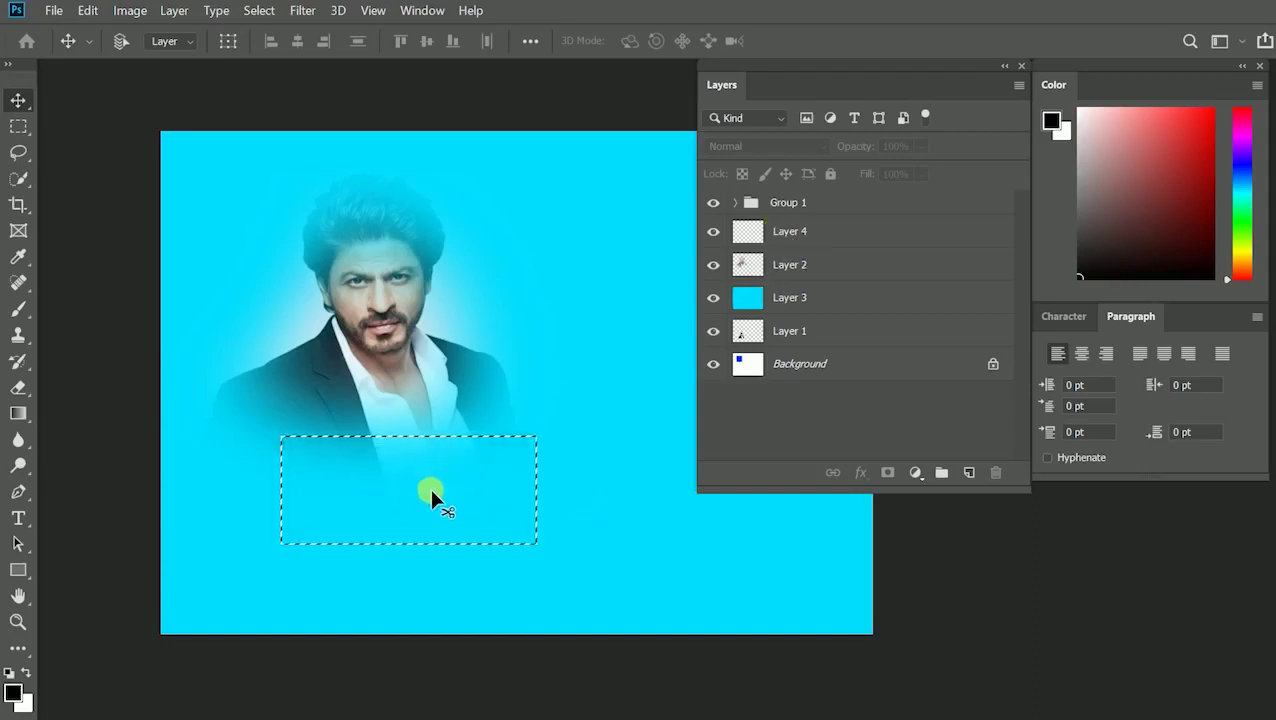
left_click(737, 203)
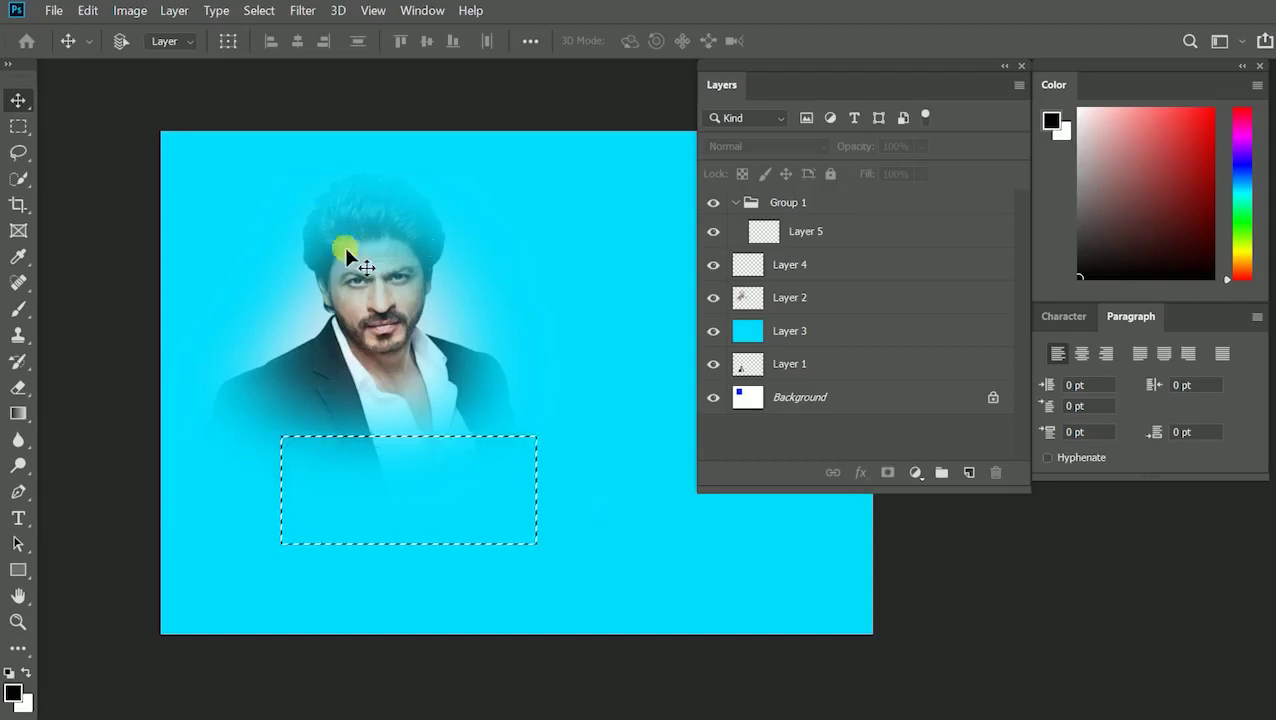
left_click(796, 210)
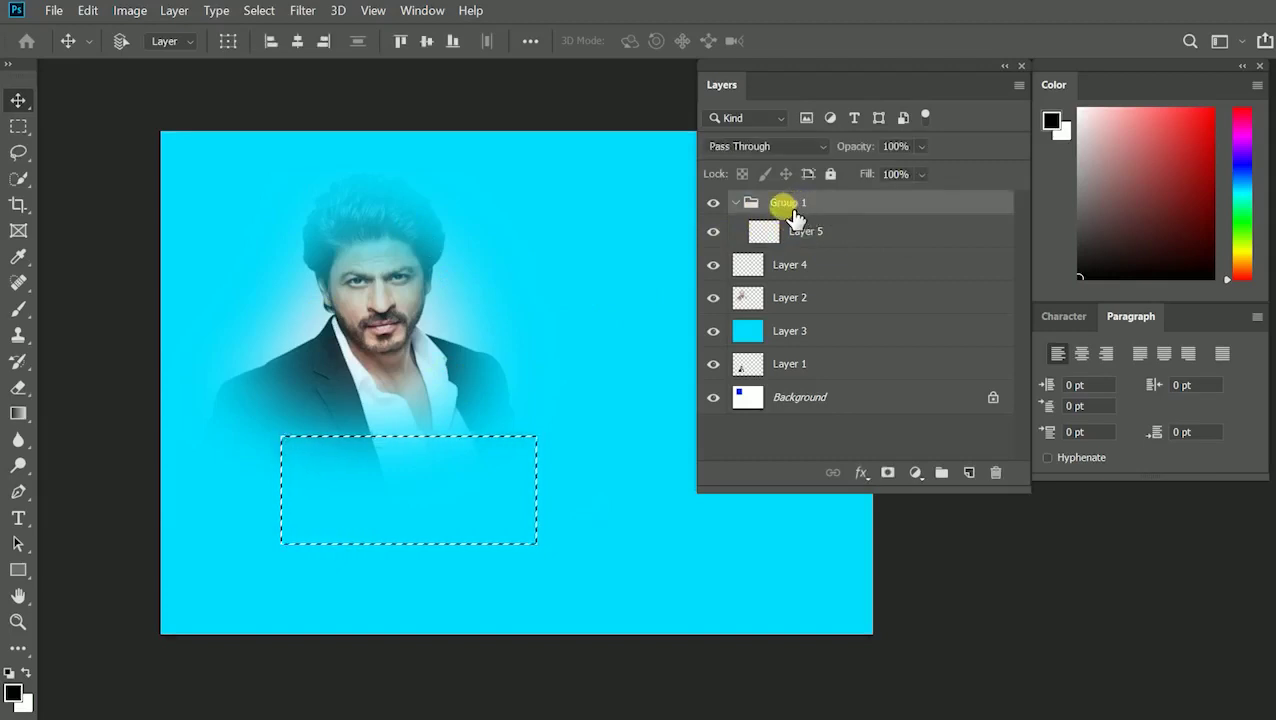
Step: Add Group 2 above Group 1 and collapse Group 1
left_click(942, 473)
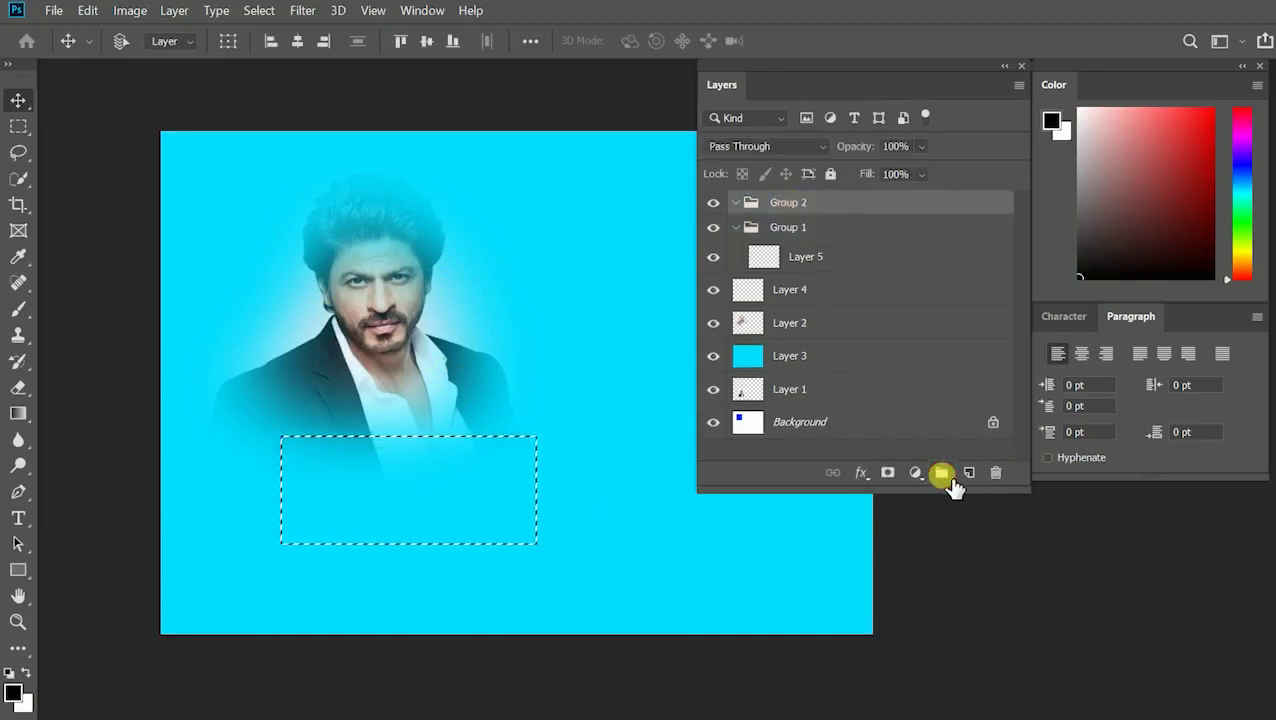
right_click(766, 204)
left_click(763, 205)
left_click(736, 227)
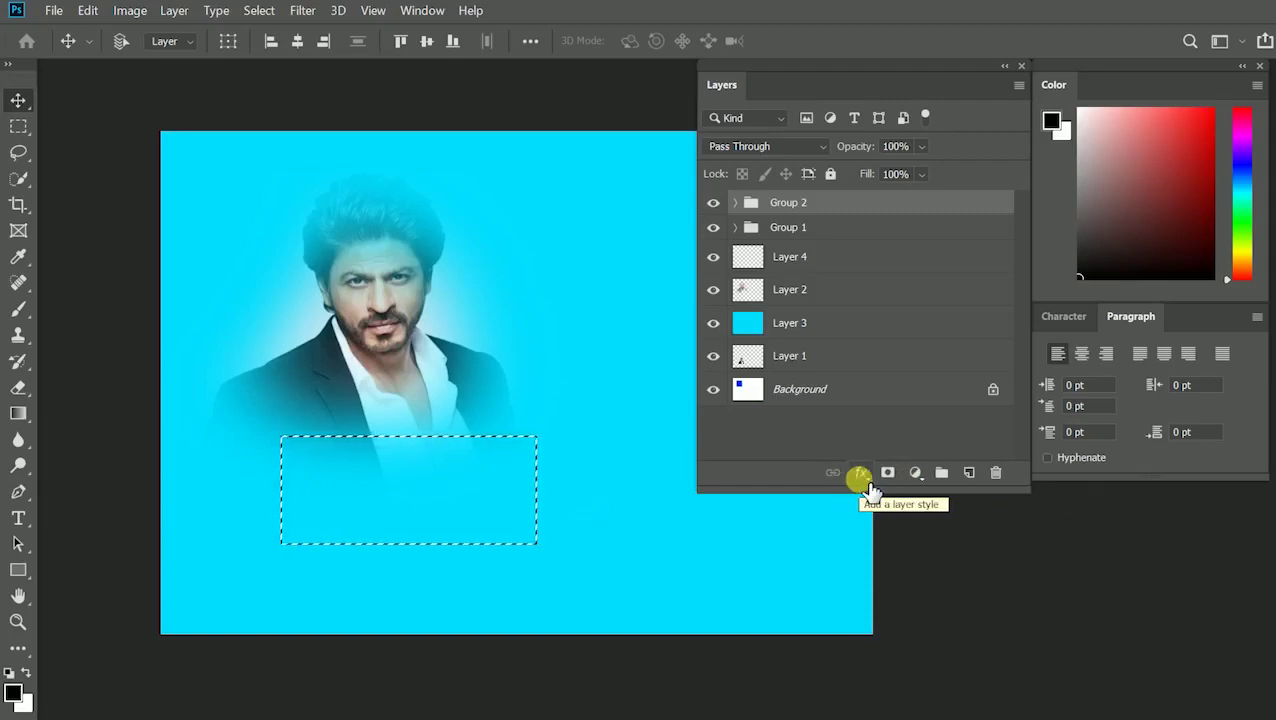
Step: Add a new Layer 6 and fill the rectangular selection with black
key("m")
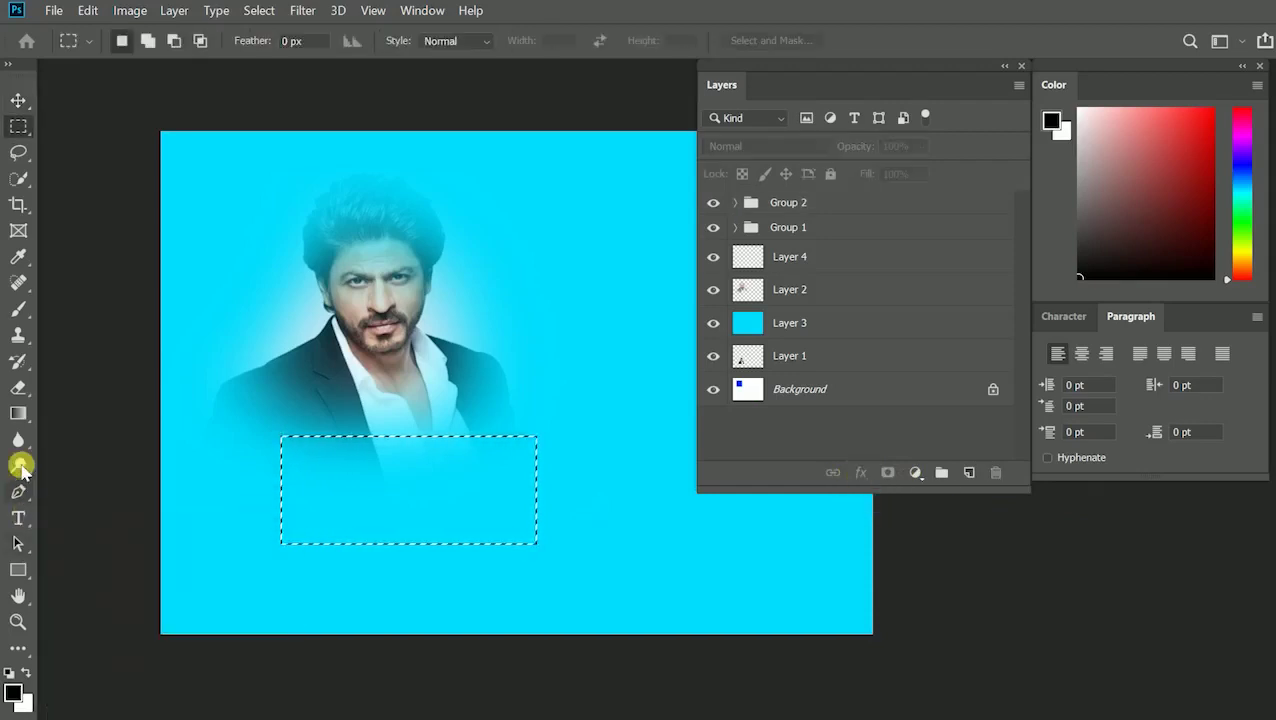
left_click(14, 102)
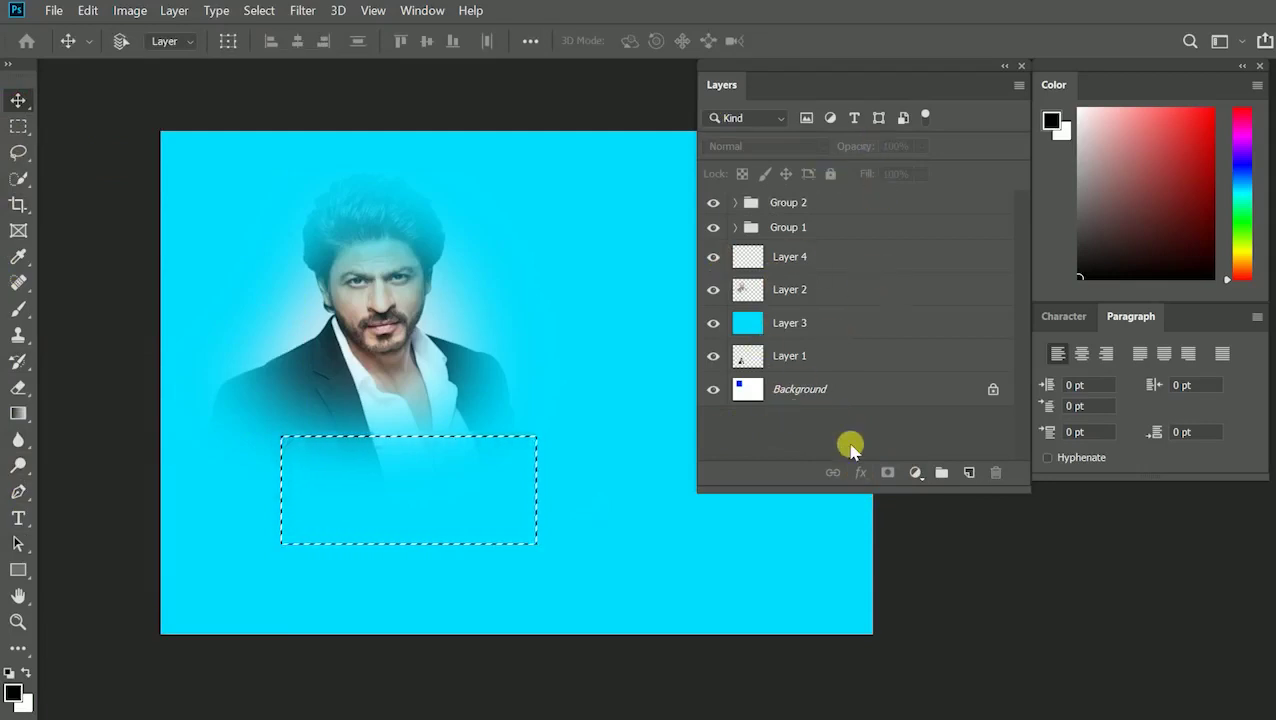
left_click(376, 287)
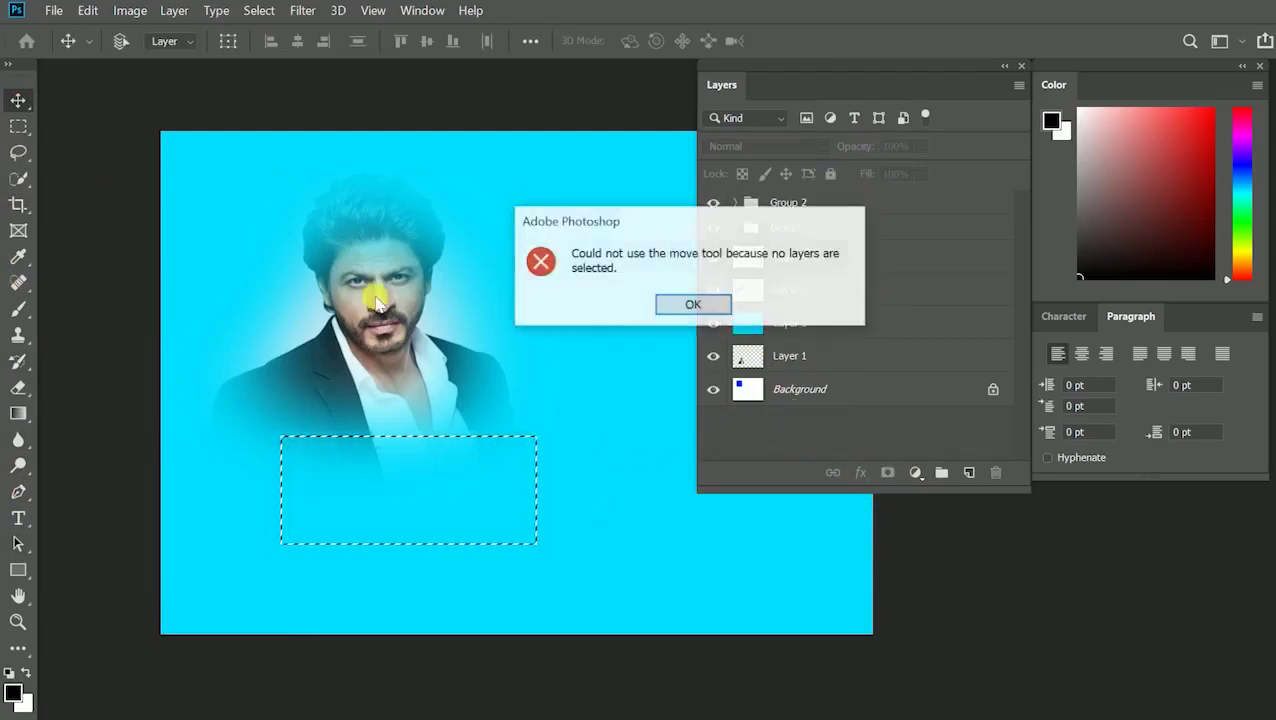
left_click(690, 305)
key("ctrl+shift+alt+n")
key("alt+BackSpace")
key("ctrl+d")
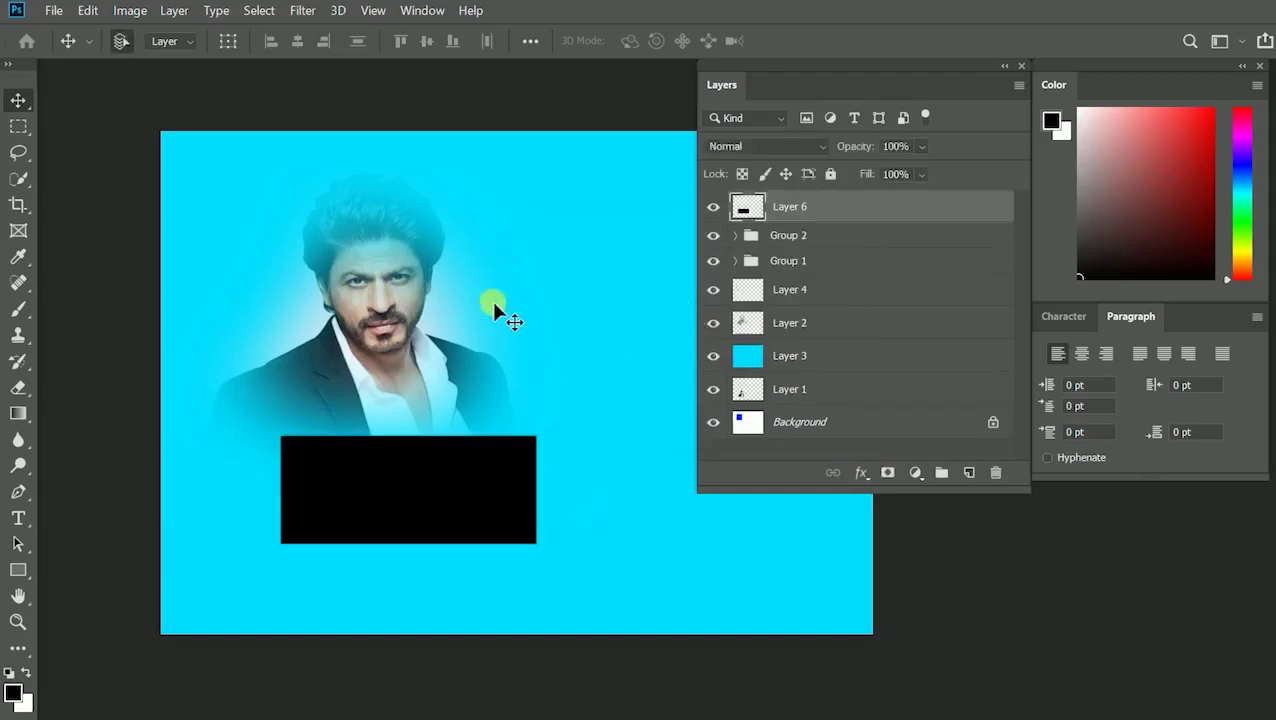
Step: Move the portrait right and the black box up-left, then open Layer 6's Blending Options
left_click_drag(493, 310, 743, 270)
right_click(330, 455)
left_click(333, 458)
left_click_drag(333, 455, 333, 427)
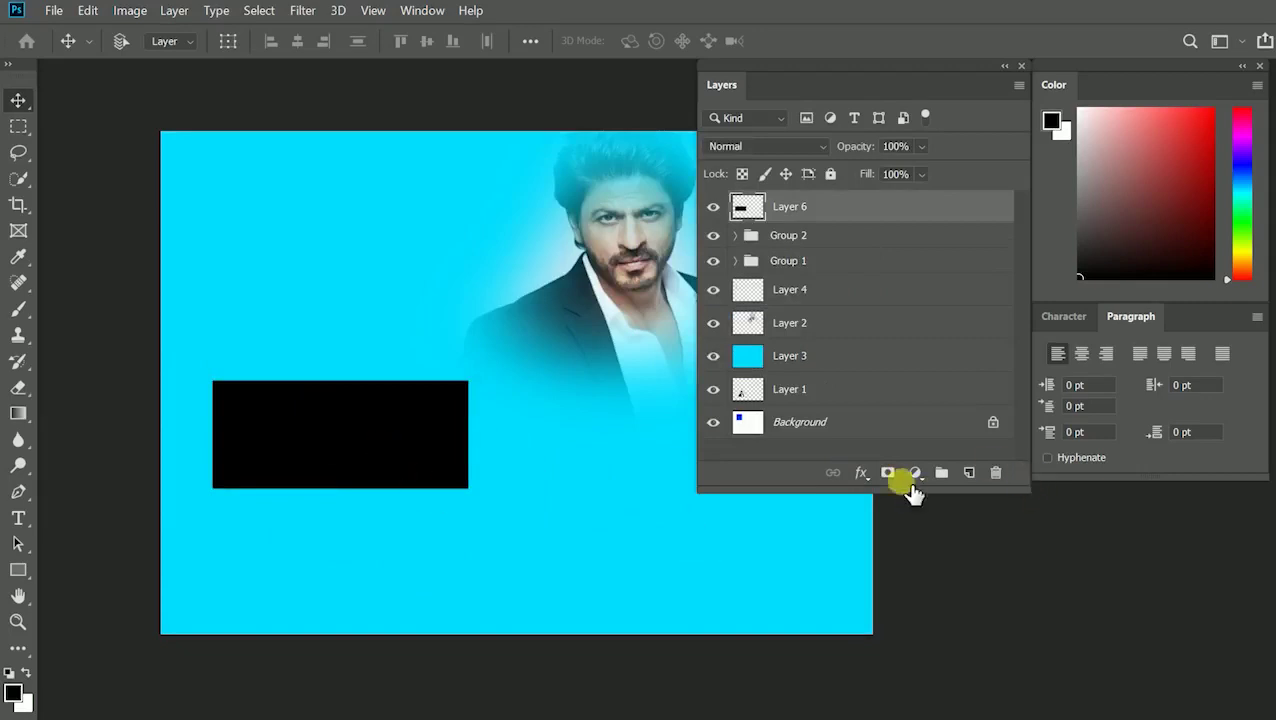
left_click(862, 476)
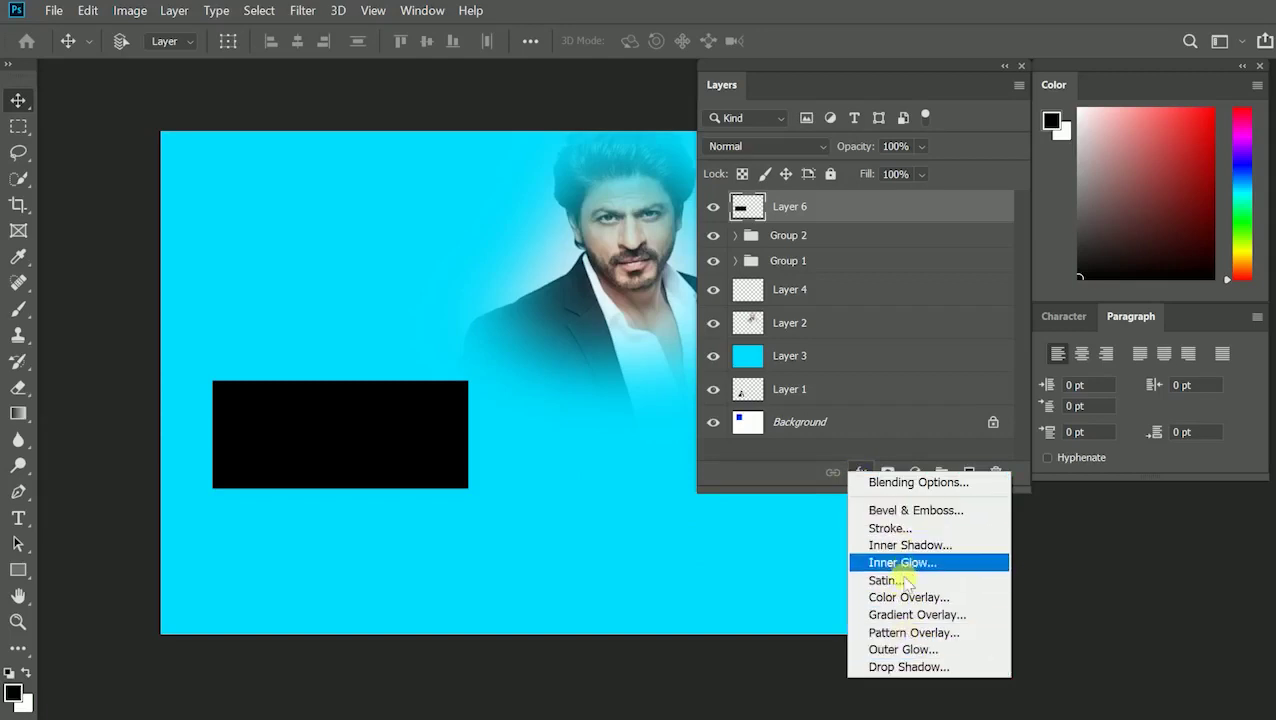
left_click(897, 483)
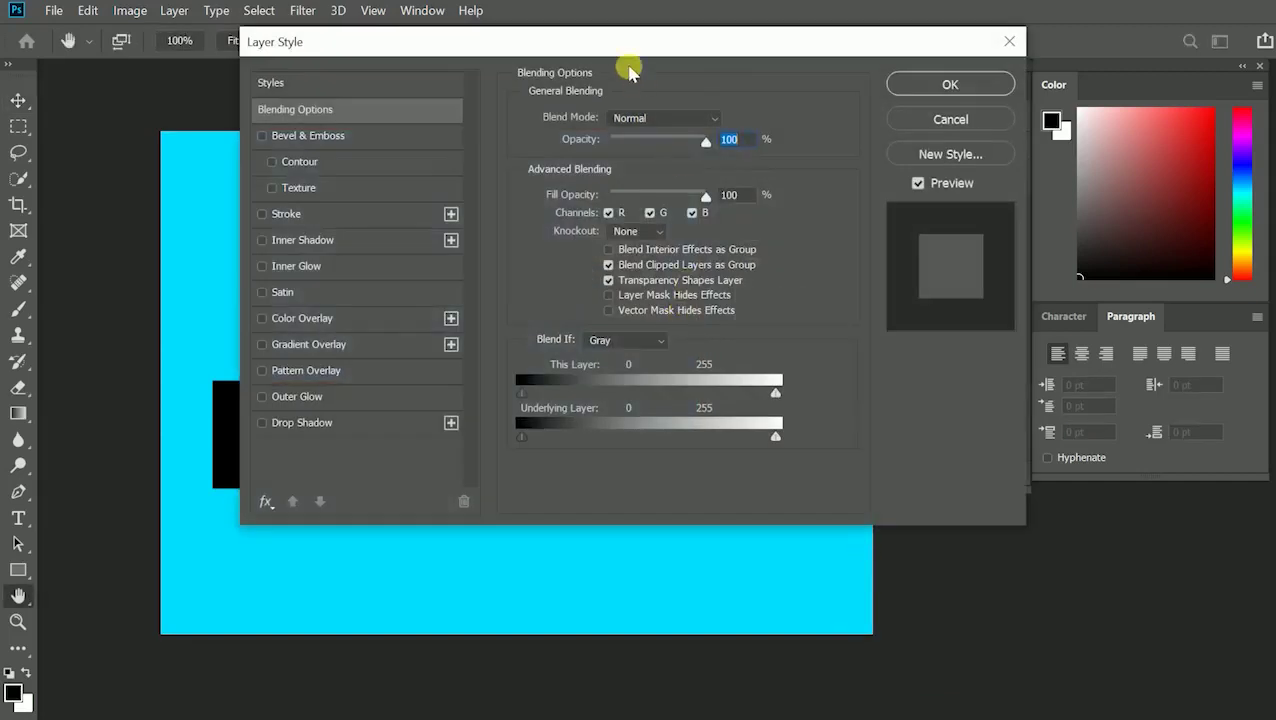
Step: Enable Bevel & Emboss on the Layer 6 black rectangle, giving an Inner Bevel at 7 px size
left_click_drag(627, 41, 876, 46)
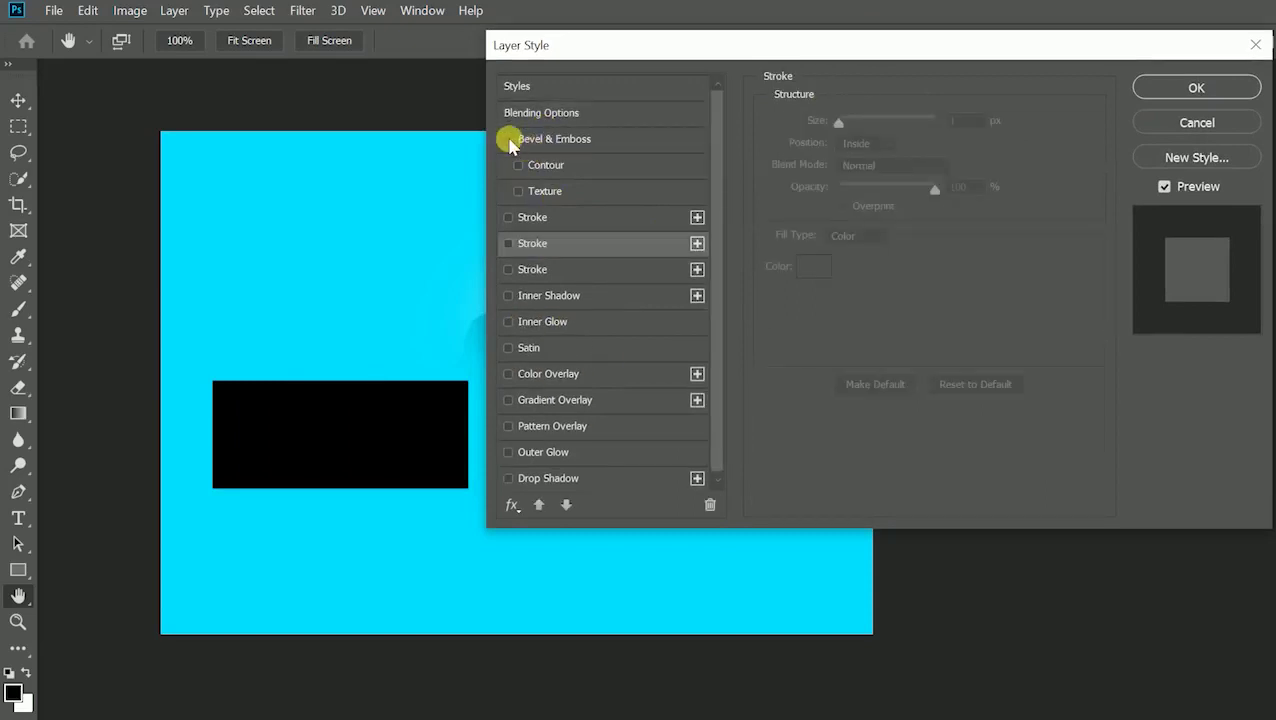
right_click(358, 453)
left_click(308, 424)
left_click_drag(428, 405, 345, 416)
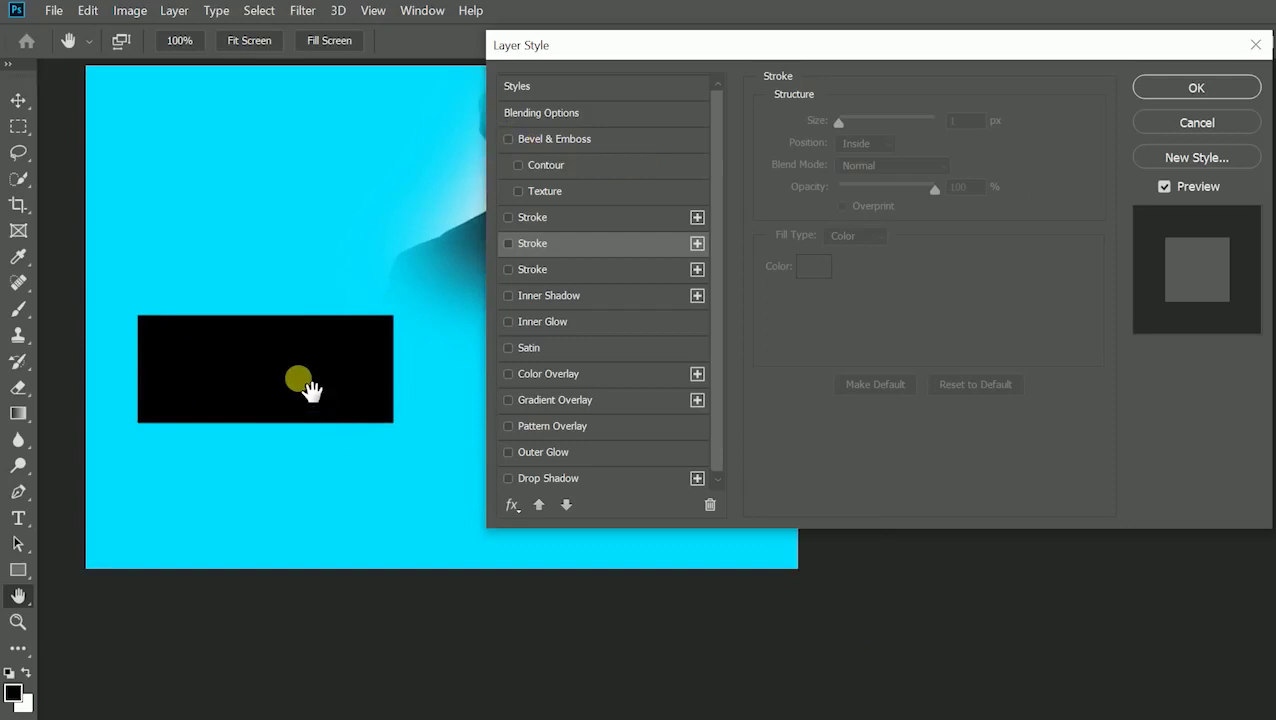
left_click(570, 139)
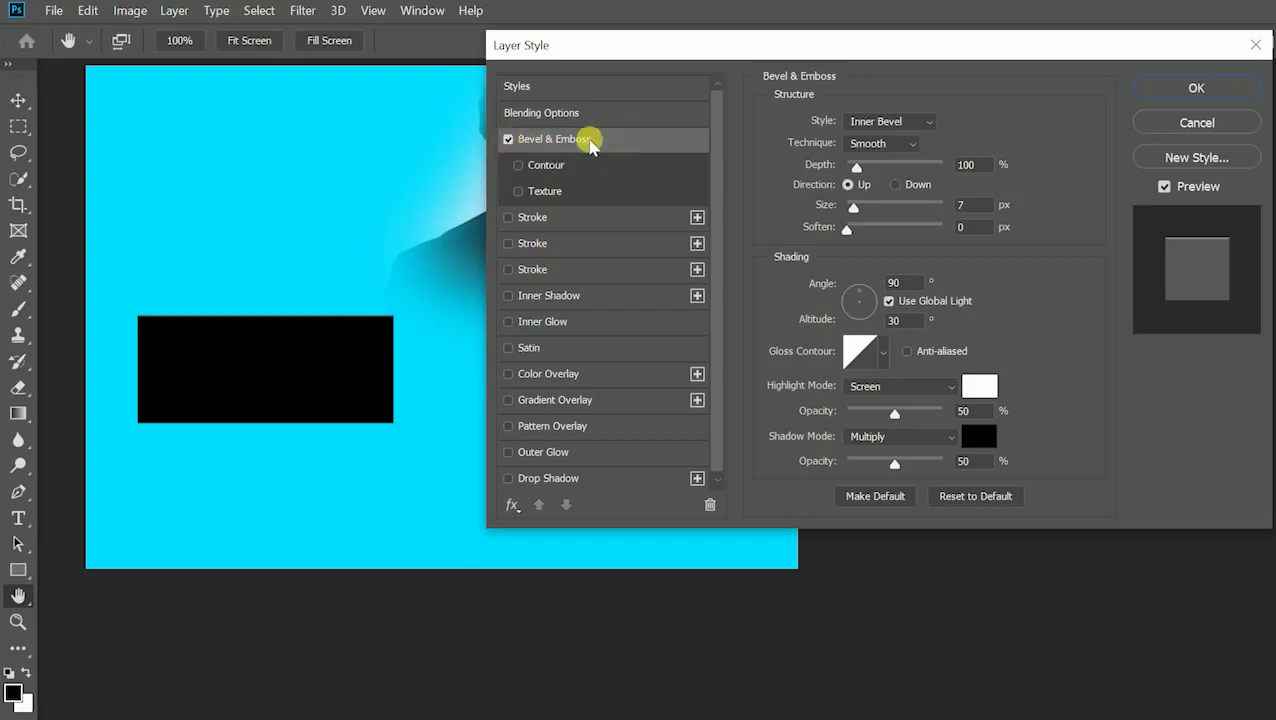
left_click(890, 121)
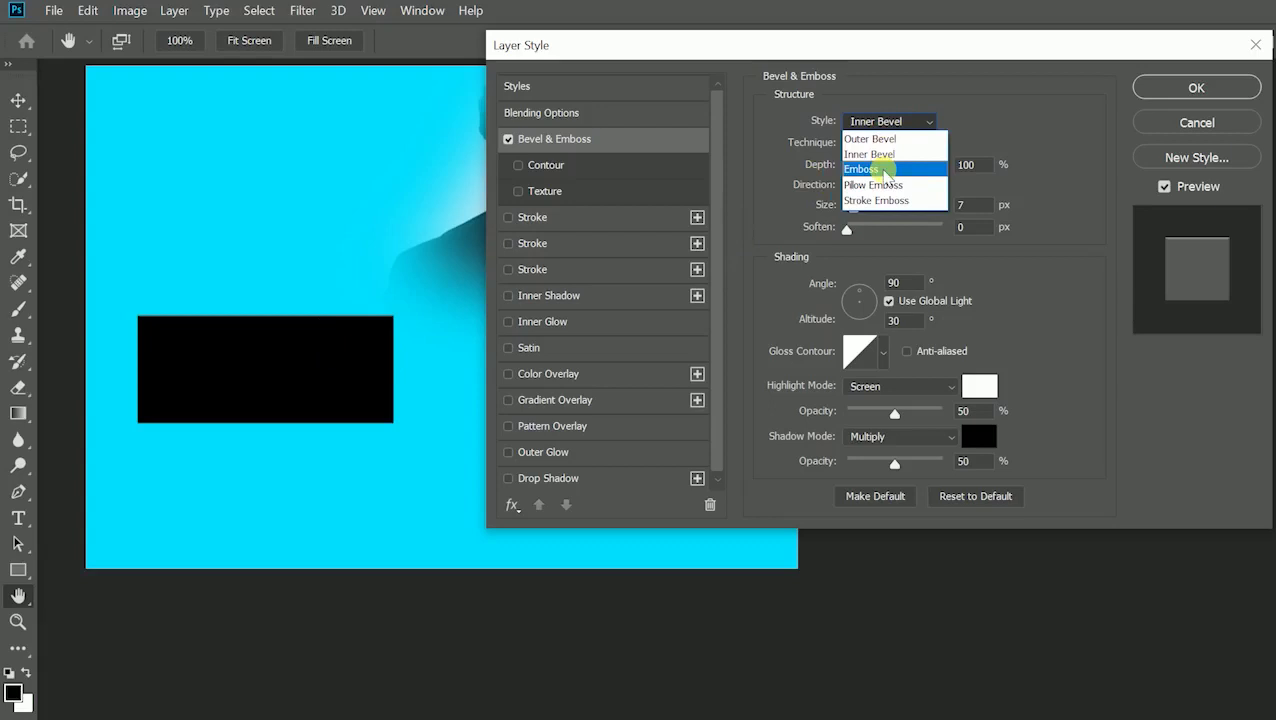
Step: Try the Emboss style and adjust its depth, size and soften sliders on the rectangle
left_click(885, 170)
left_click_drag(863, 164, 896, 172)
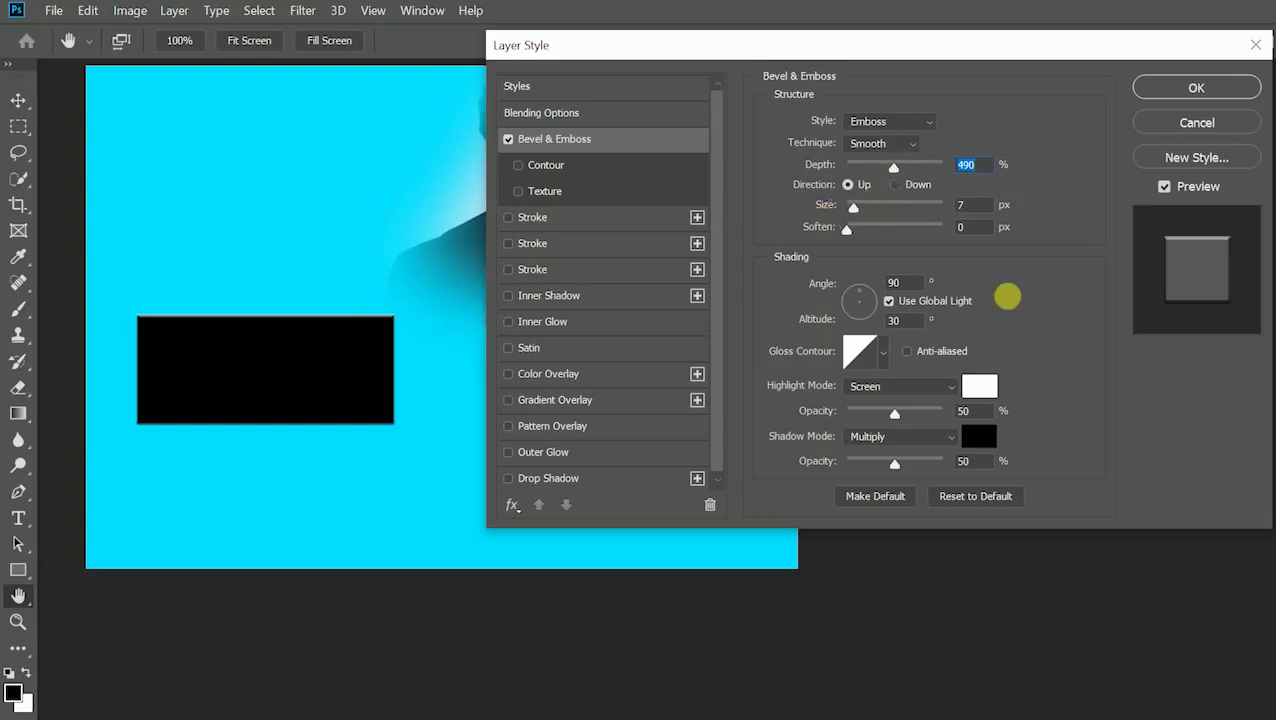
left_click_drag(853, 207, 820, 167)
left_click_drag(893, 207, 806, 225)
left_click(866, 122)
left_click(883, 127)
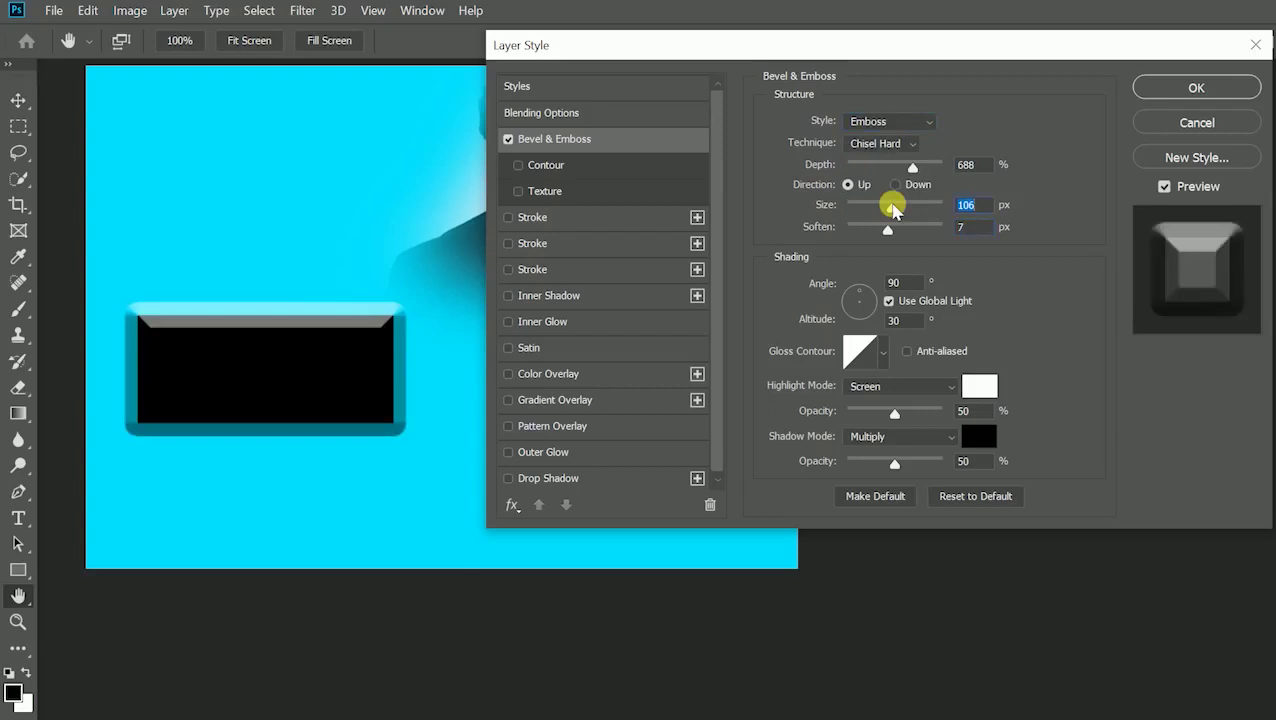
Step: Settle on Inner Bevel as the rectangle's bevel style
left_click(905, 122)
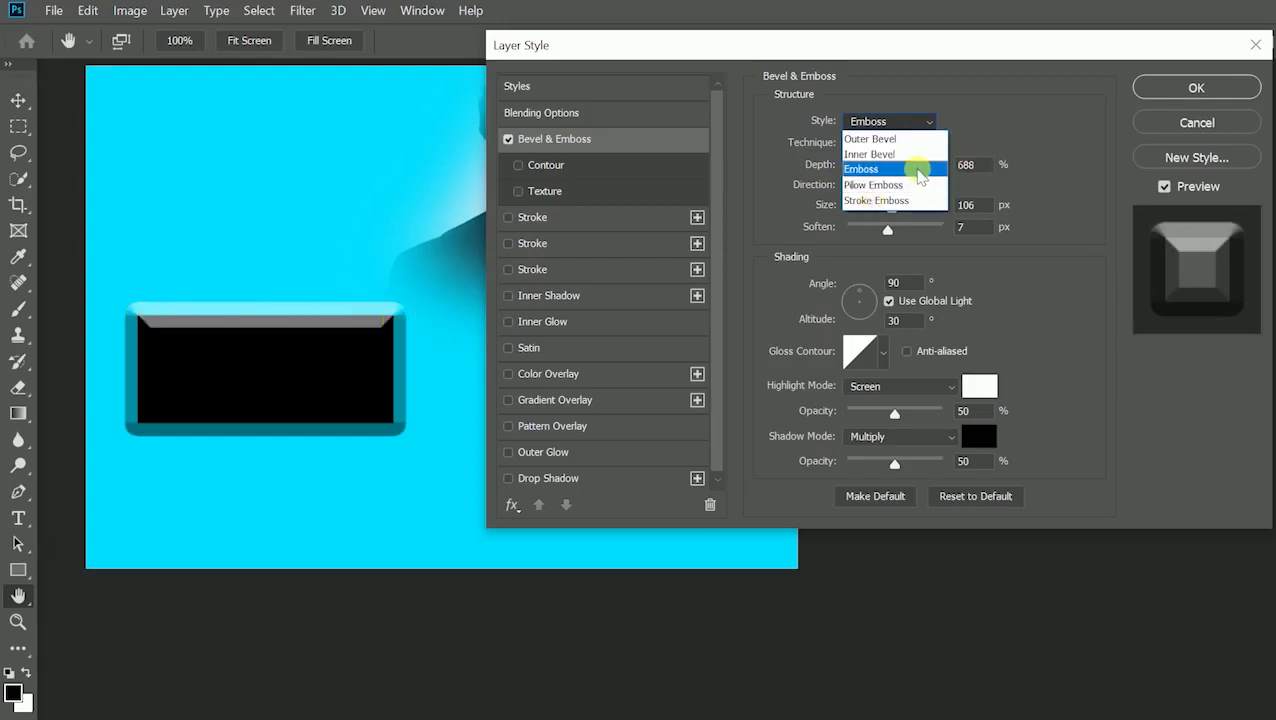
left_click(866, 154)
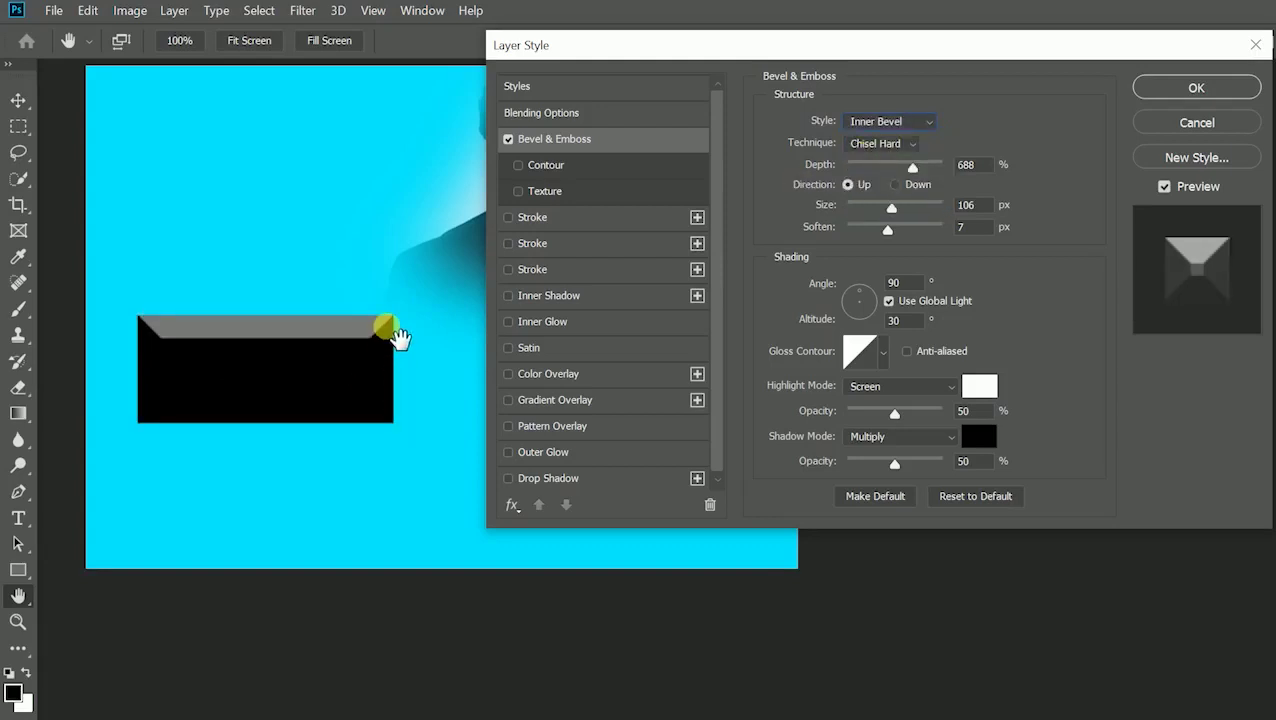
left_click(884, 121)
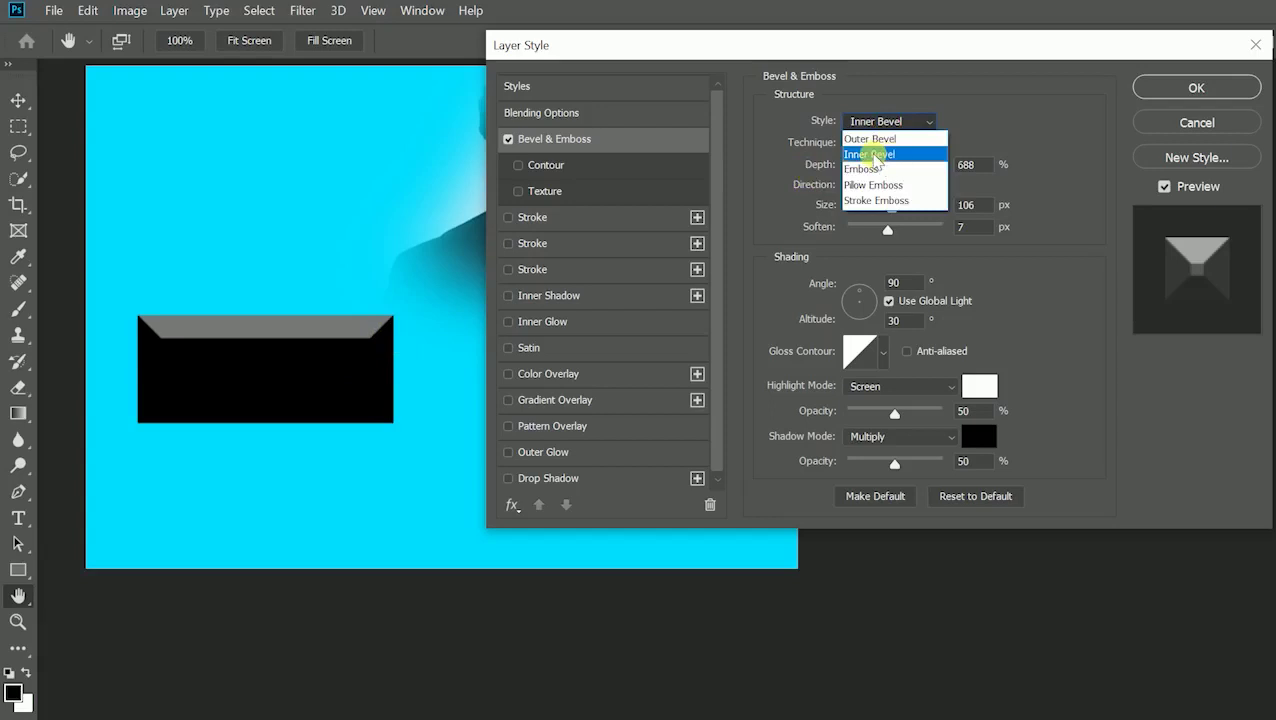
left_click(876, 155)
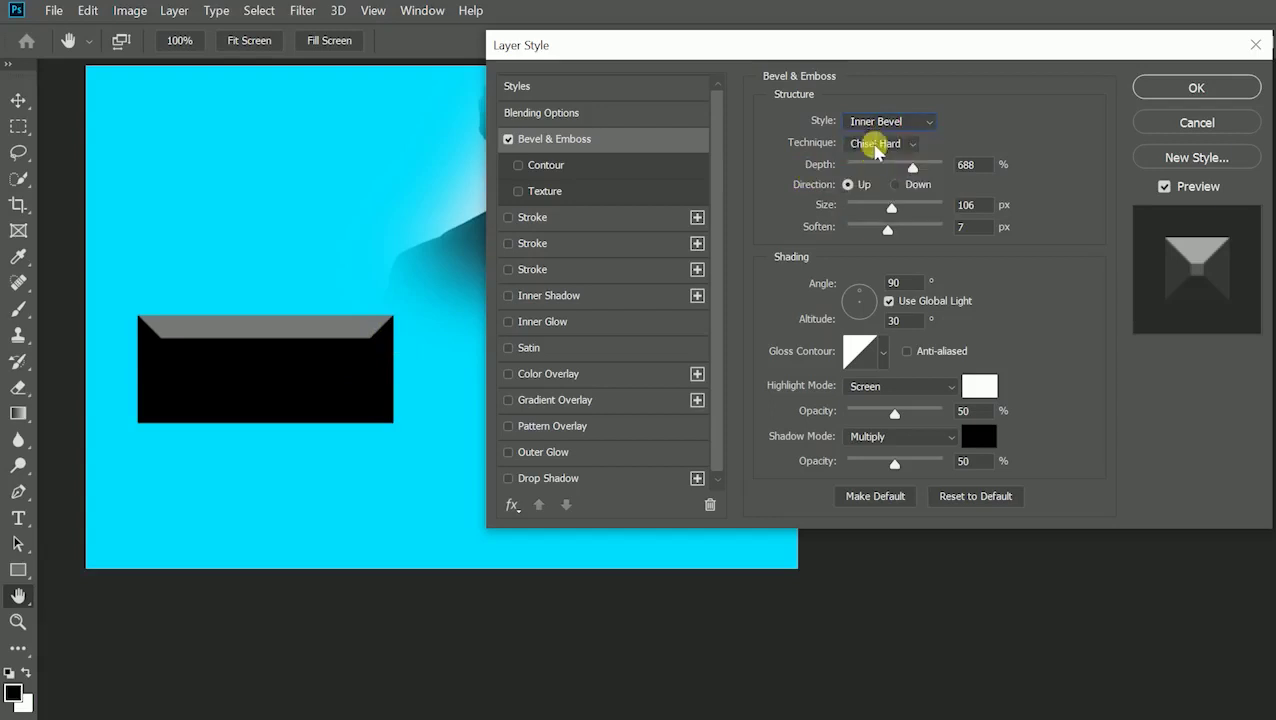
left_click(880, 123)
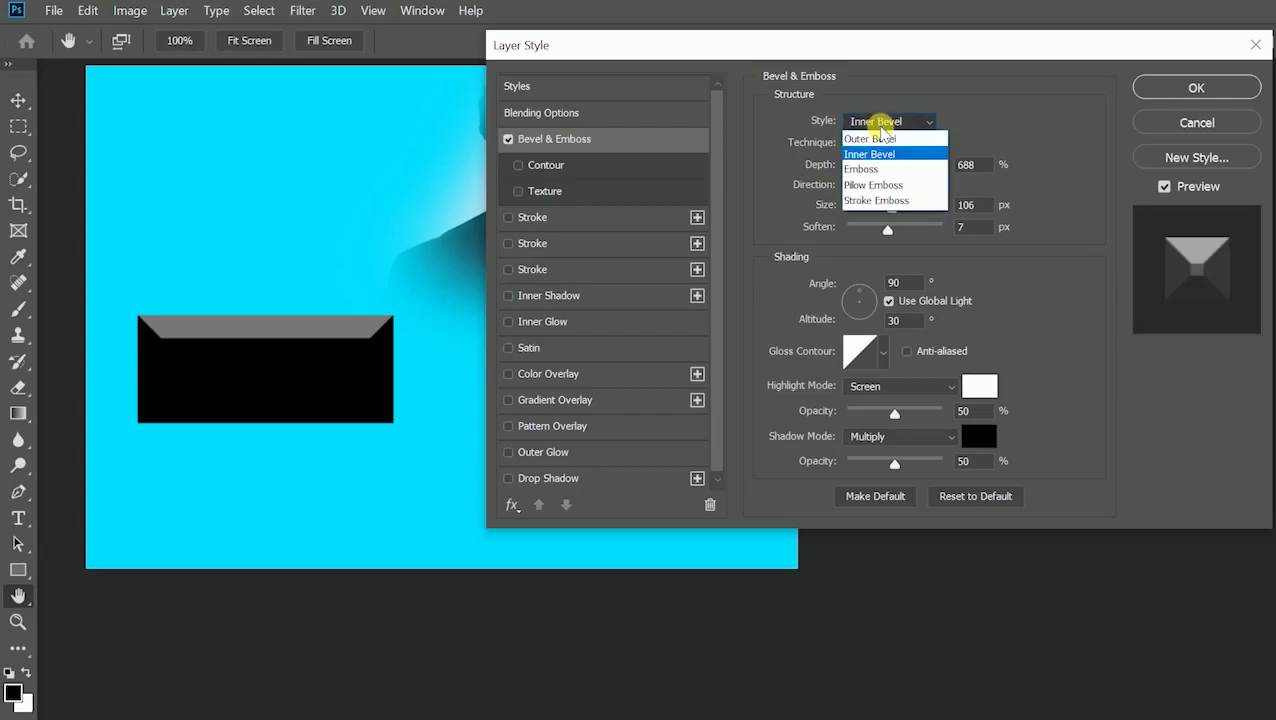
Step: Set the bevel to 355% depth, 70 px size and 15 px soften, tweaking angle and altitude
left_click_drag(893, 143, 826, 219)
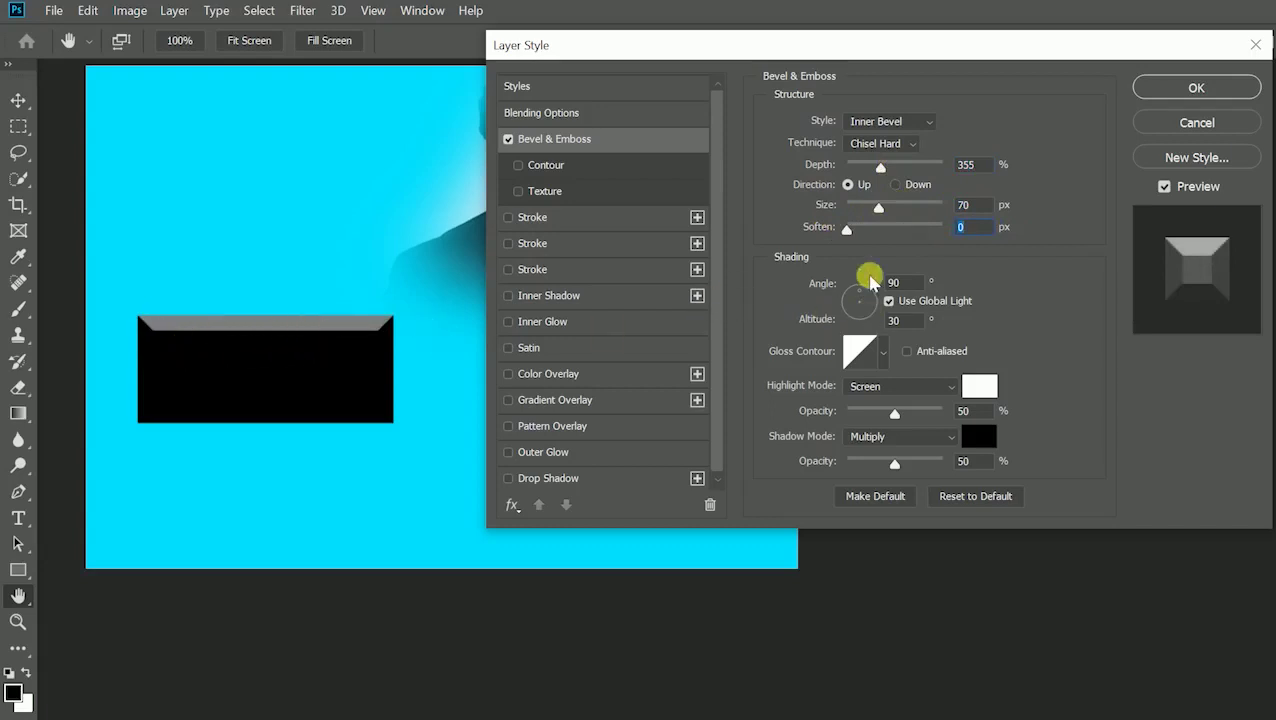
left_click_drag(847, 229, 938, 230)
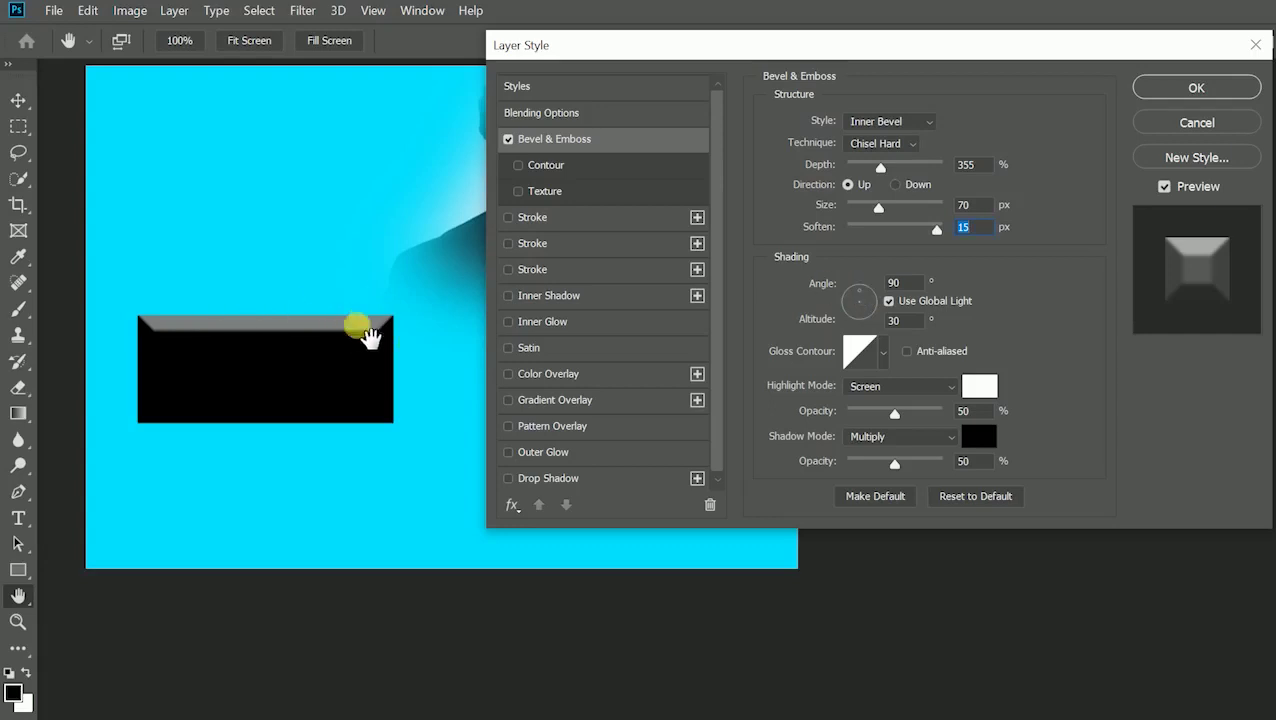
left_click_drag(859, 293, 860, 300)
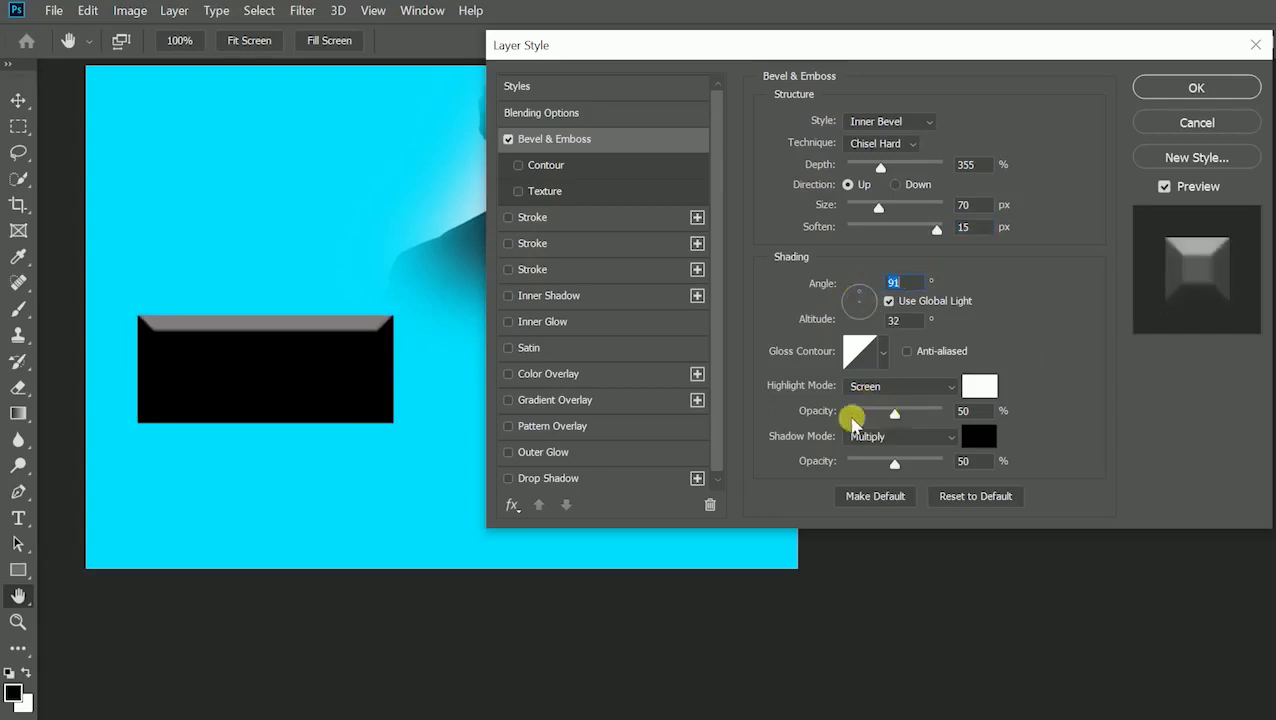
mouse_move(892, 413)
left_mouse_down()
mouse_move(851, 418)
mouse_move(889, 410)
left_mouse_up()
Step: Set the bevel's Highlight Mode to Normal after briefly trying Dissolve
left_click(903, 389)
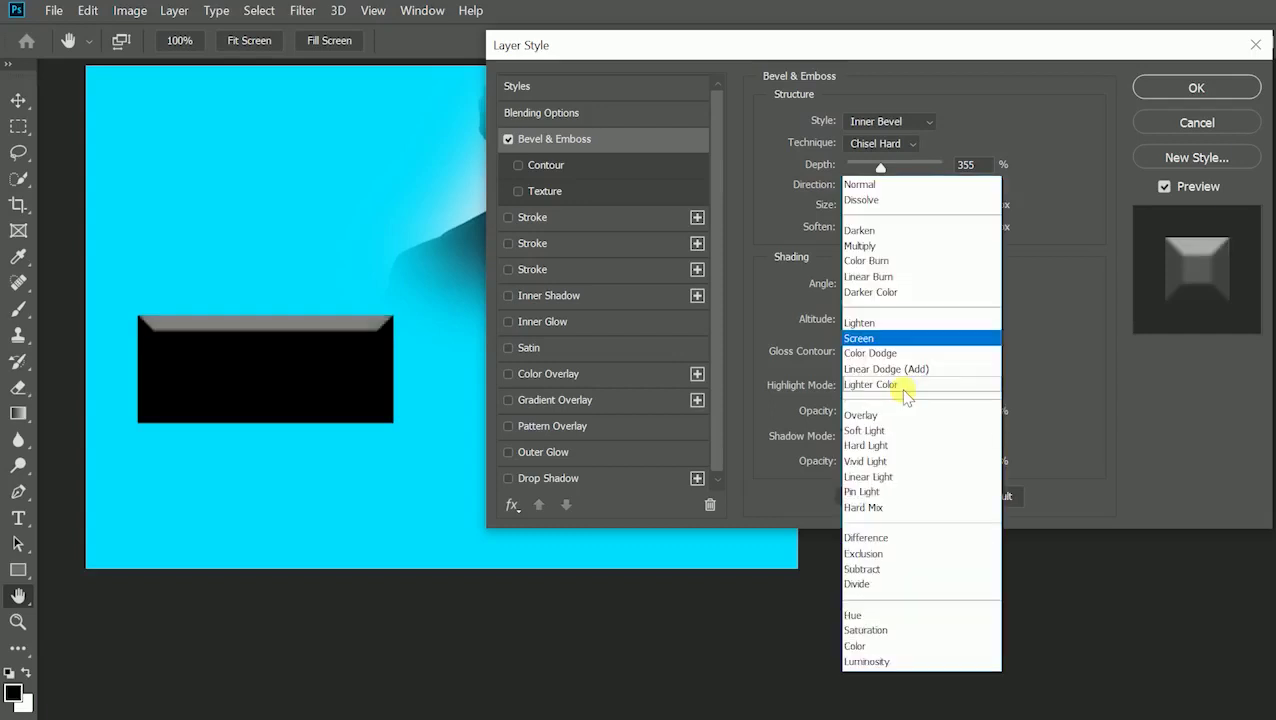
left_click(880, 186)
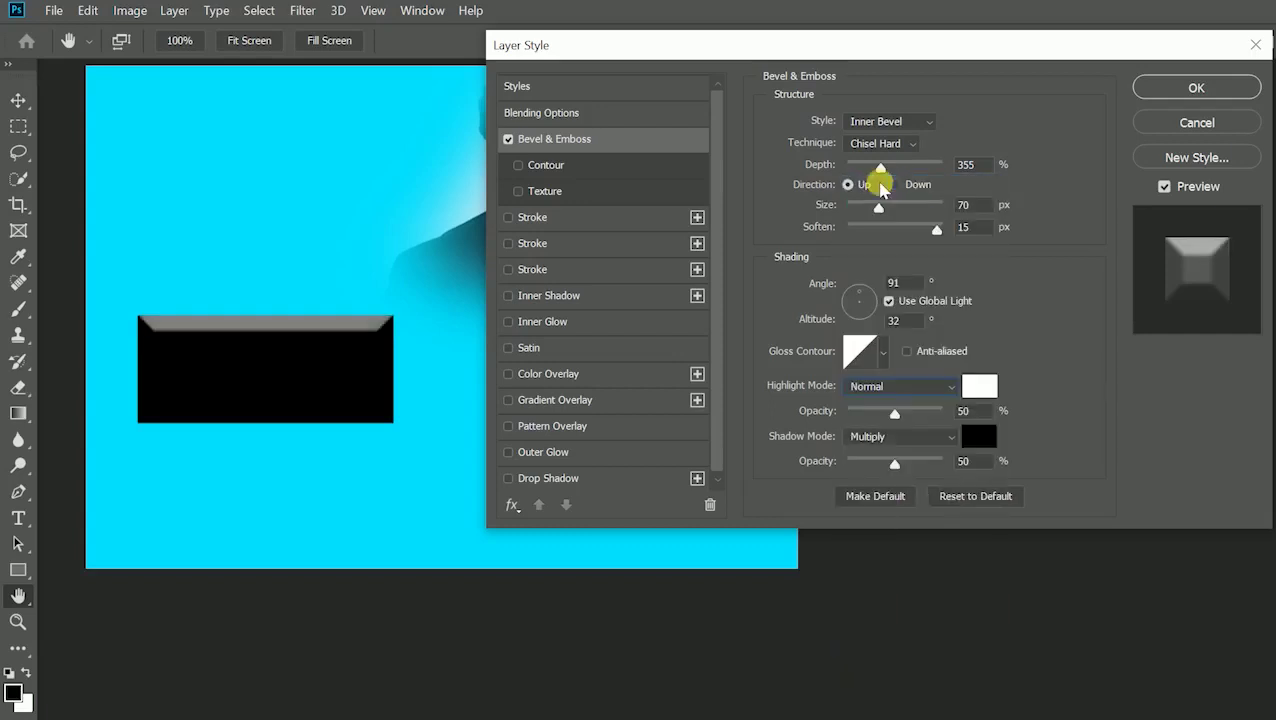
left_click(903, 387)
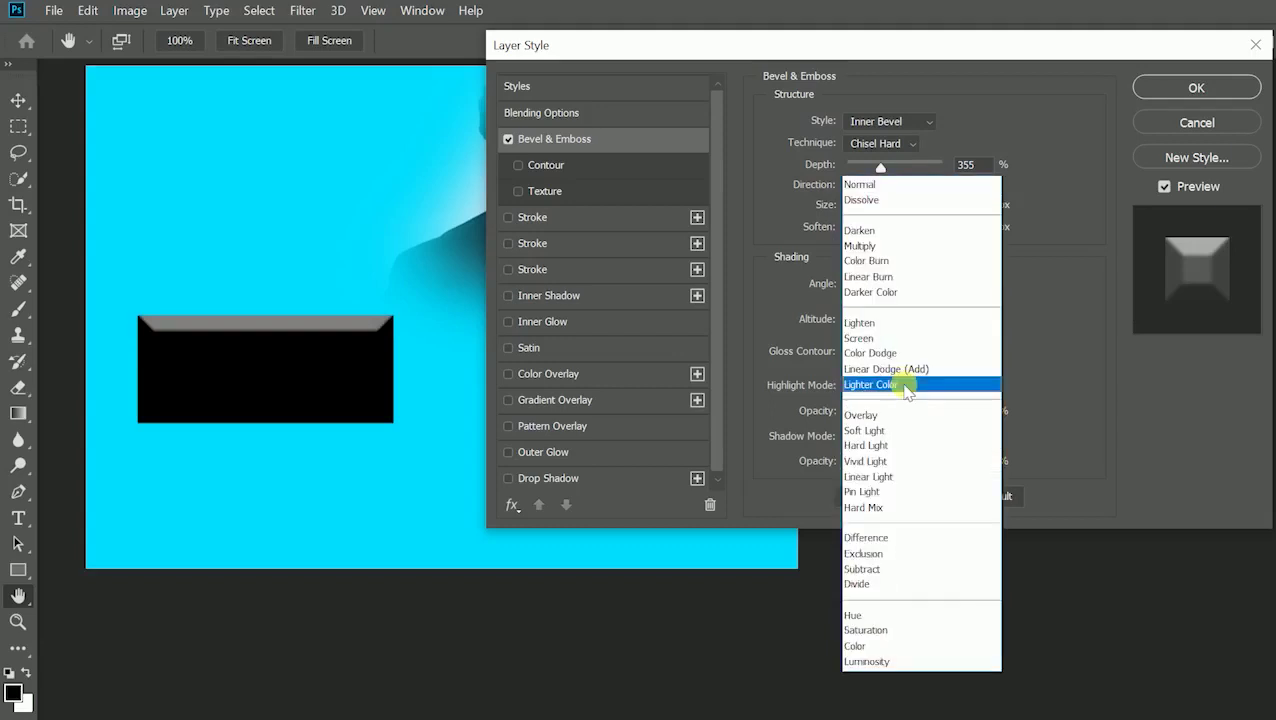
left_click(885, 201)
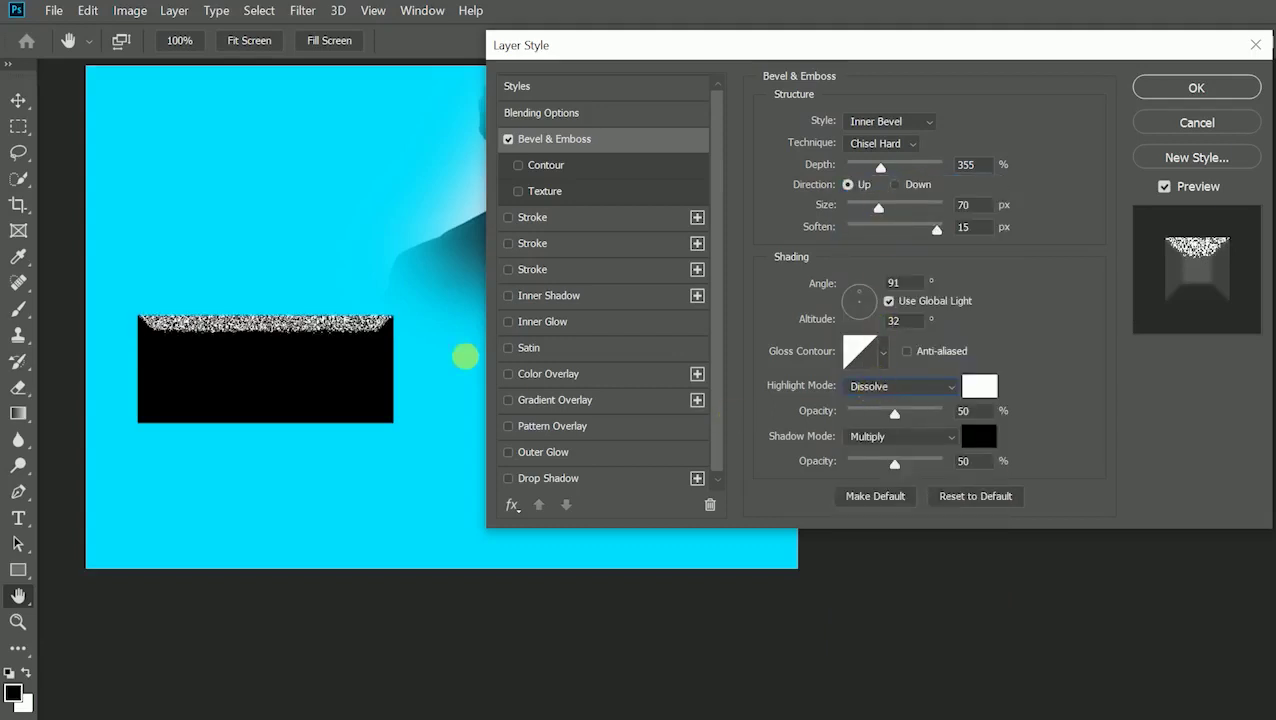
left_click(887, 389)
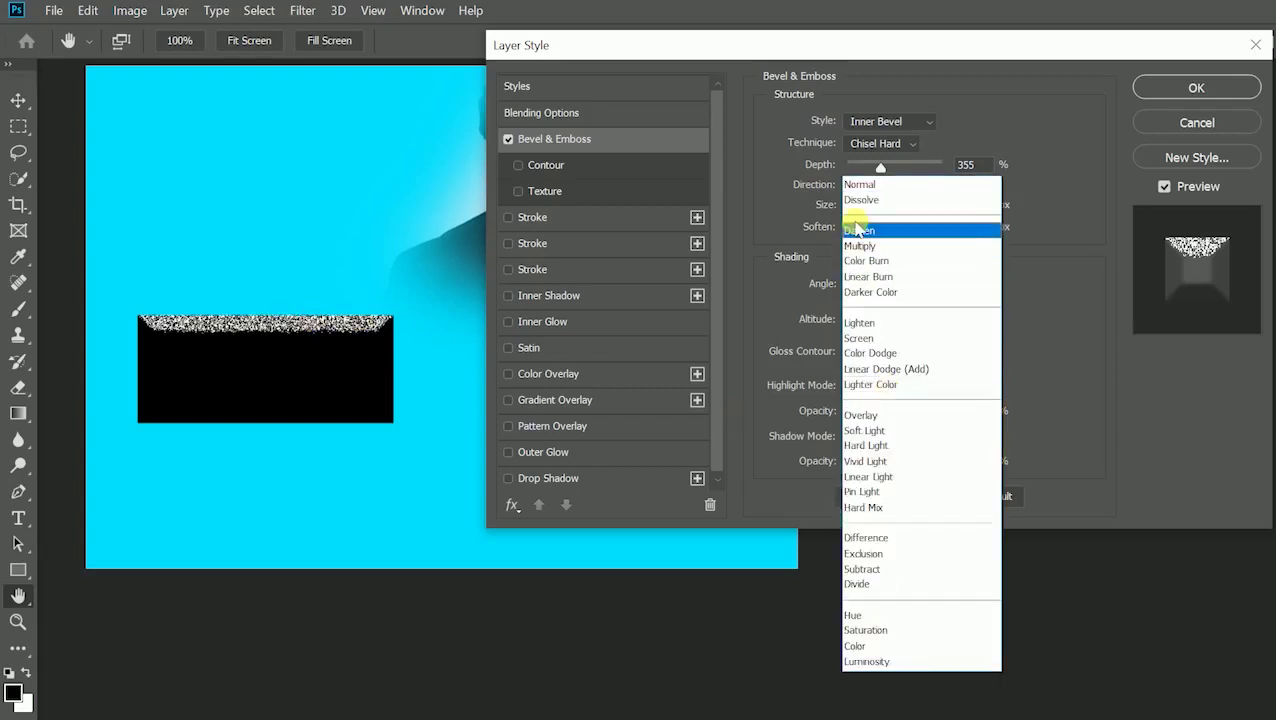
left_click(860, 185)
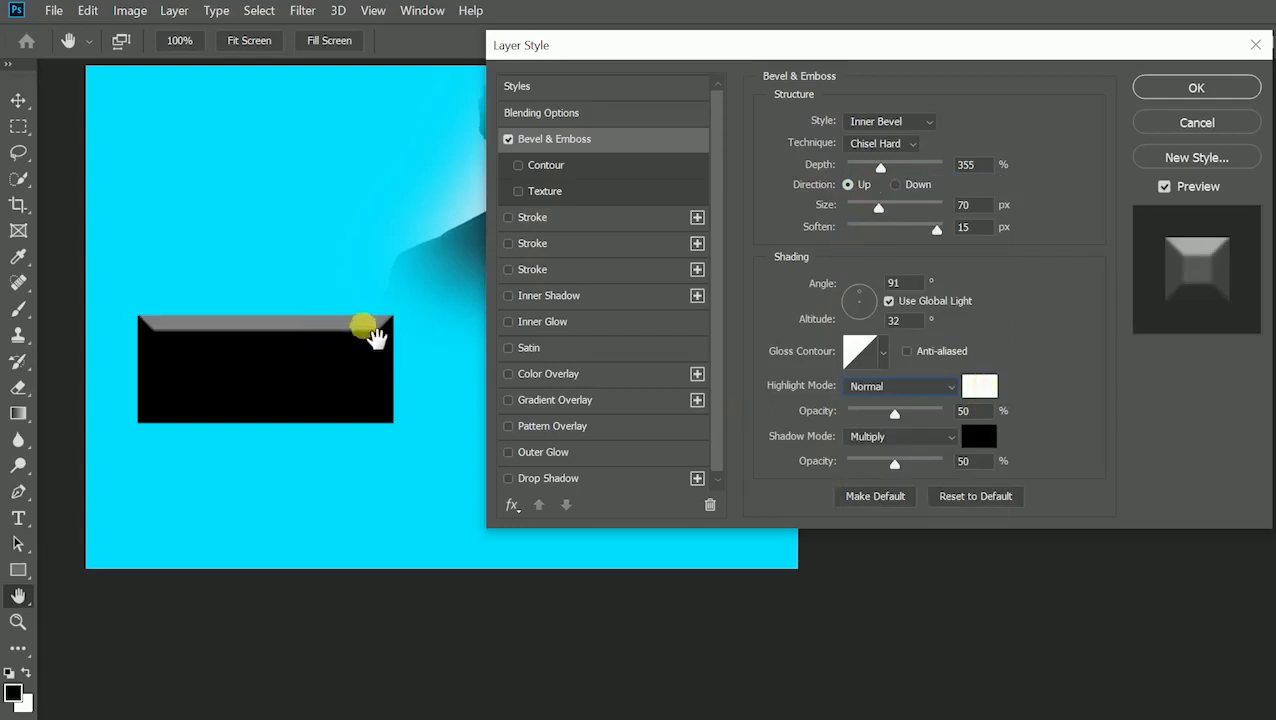
left_click(985, 385)
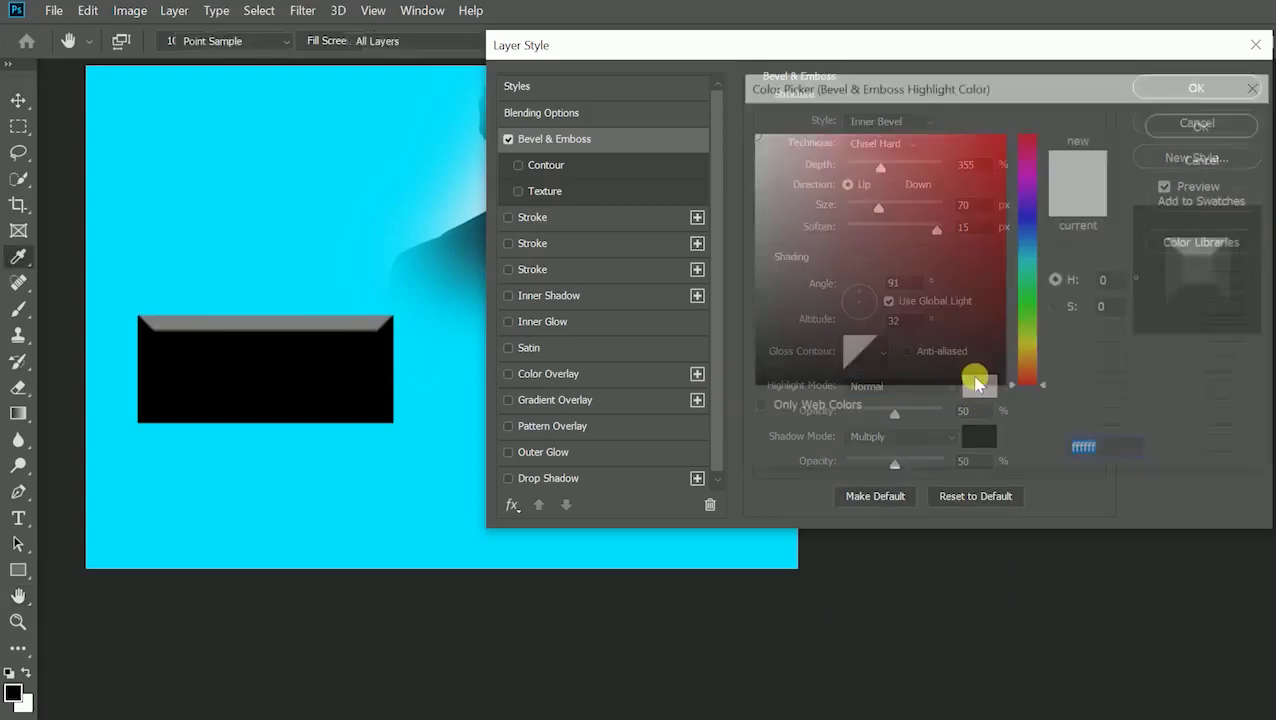
Step: Try a red bevel highlight colour, then cancel it
mouse_move(950, 212)
left_mouse_down()
mouse_move(970, 188)
mouse_move(913, 276)
left_mouse_up()
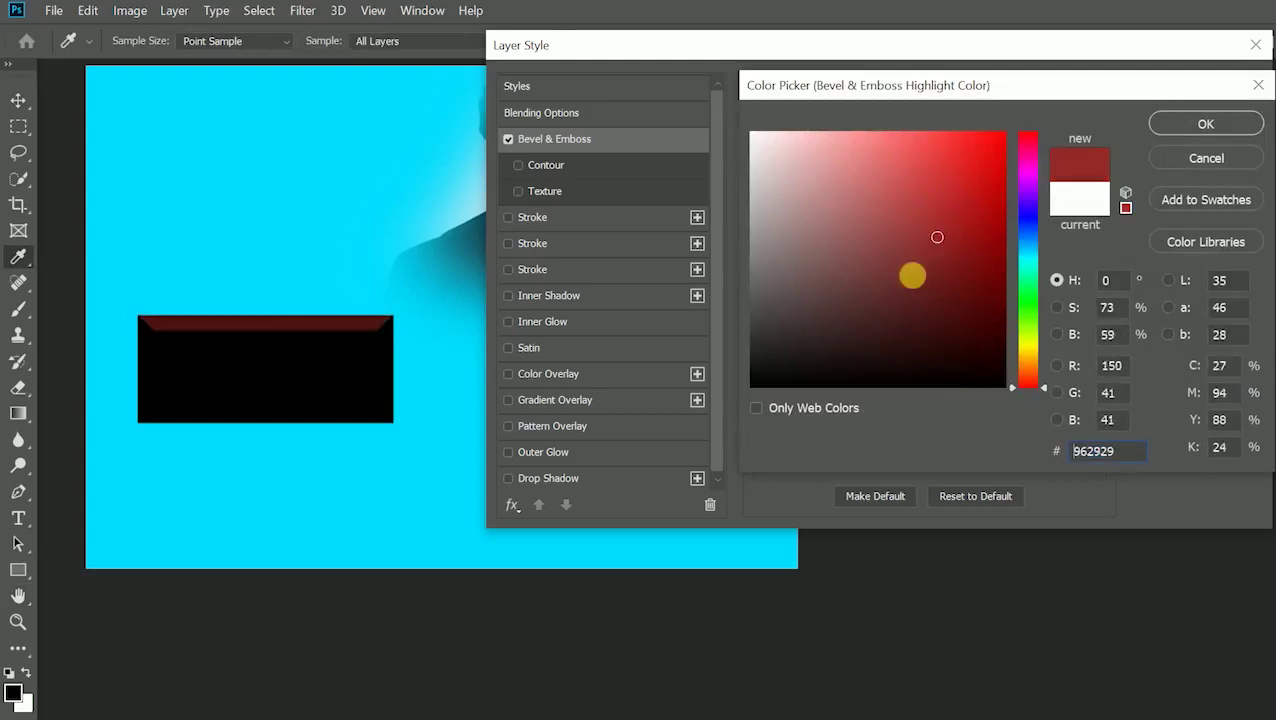
left_click(1206, 158)
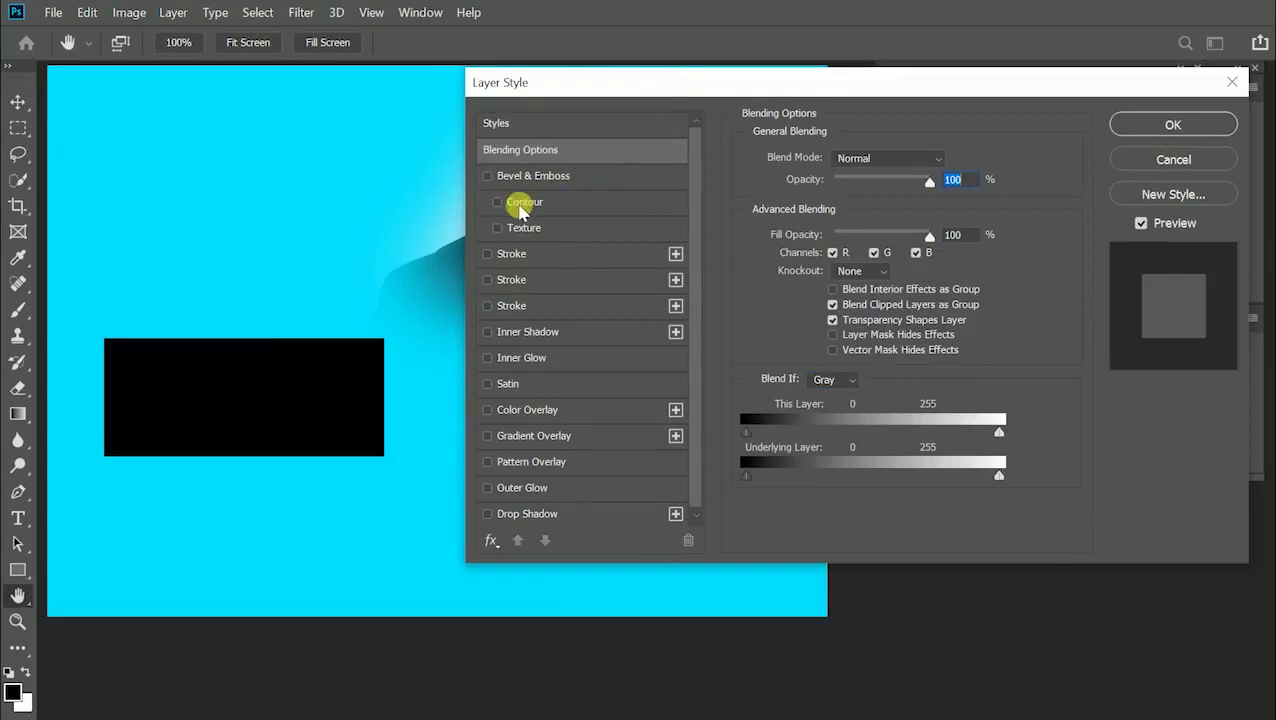
Step: Try a pattern Texture on the bevel, then turn off Texture and Bevel & Emboss
left_click(521, 227)
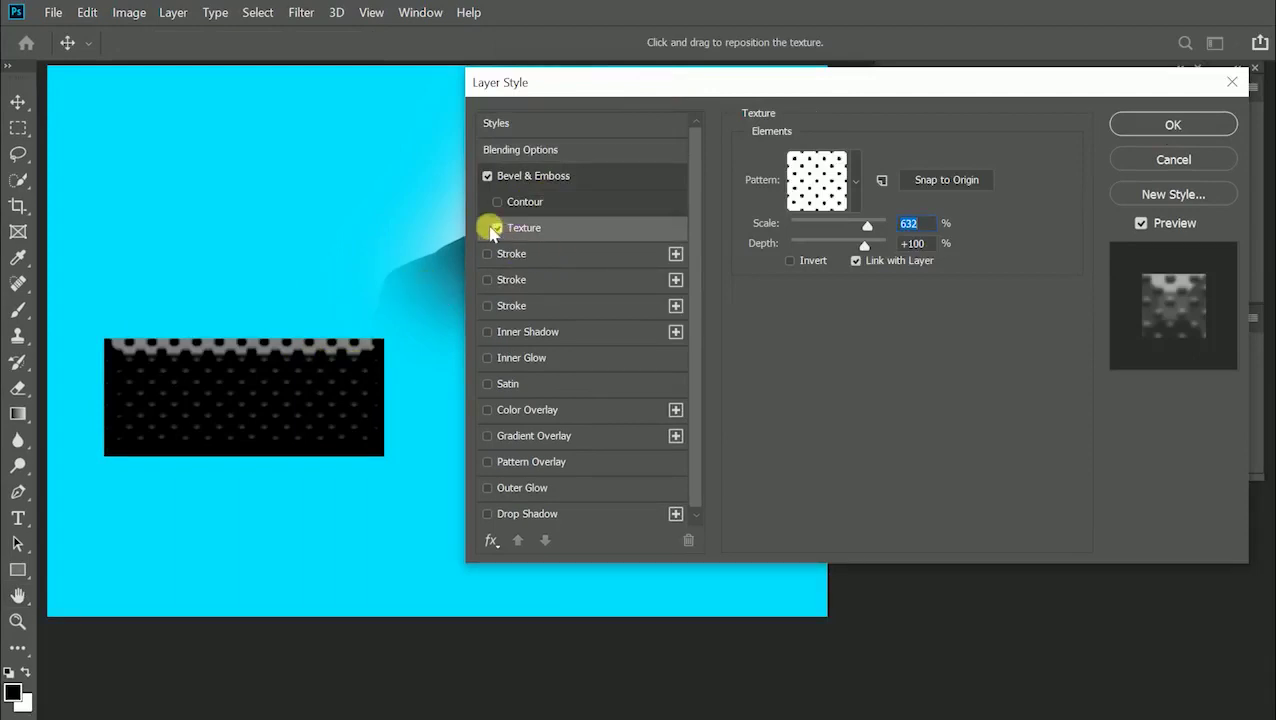
left_click(855, 182)
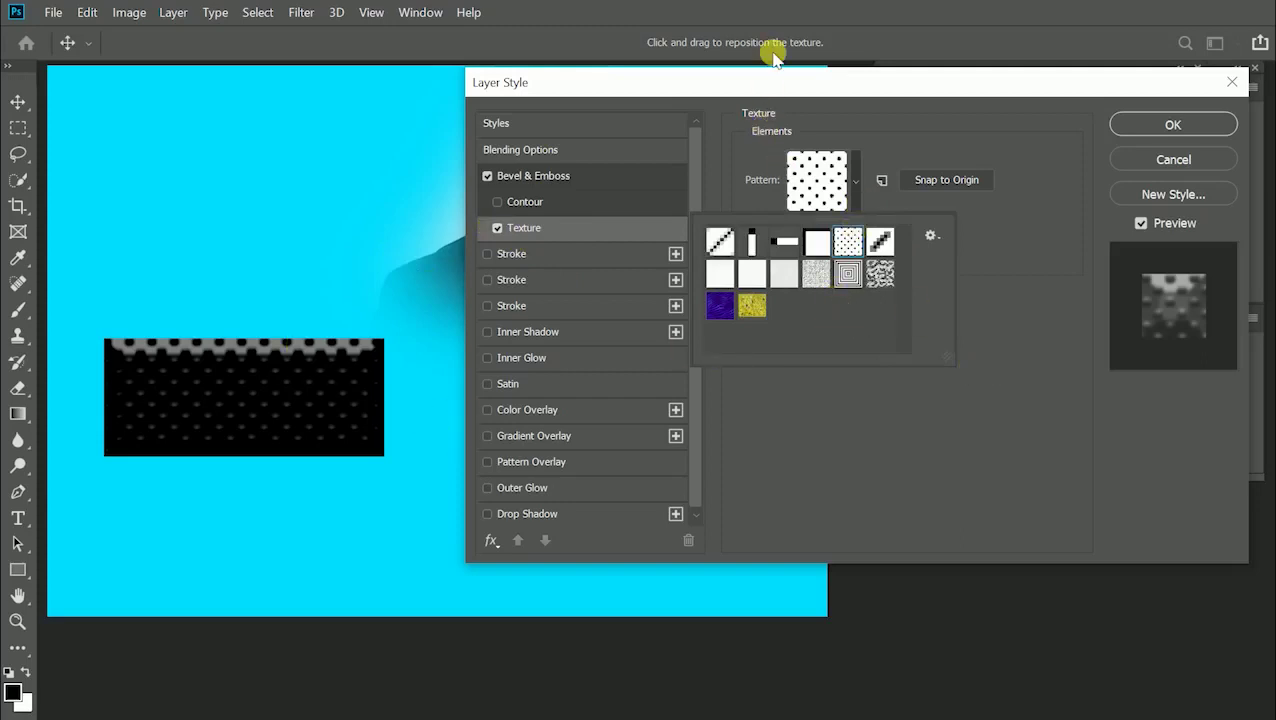
left_click(497, 228)
left_click(487, 176)
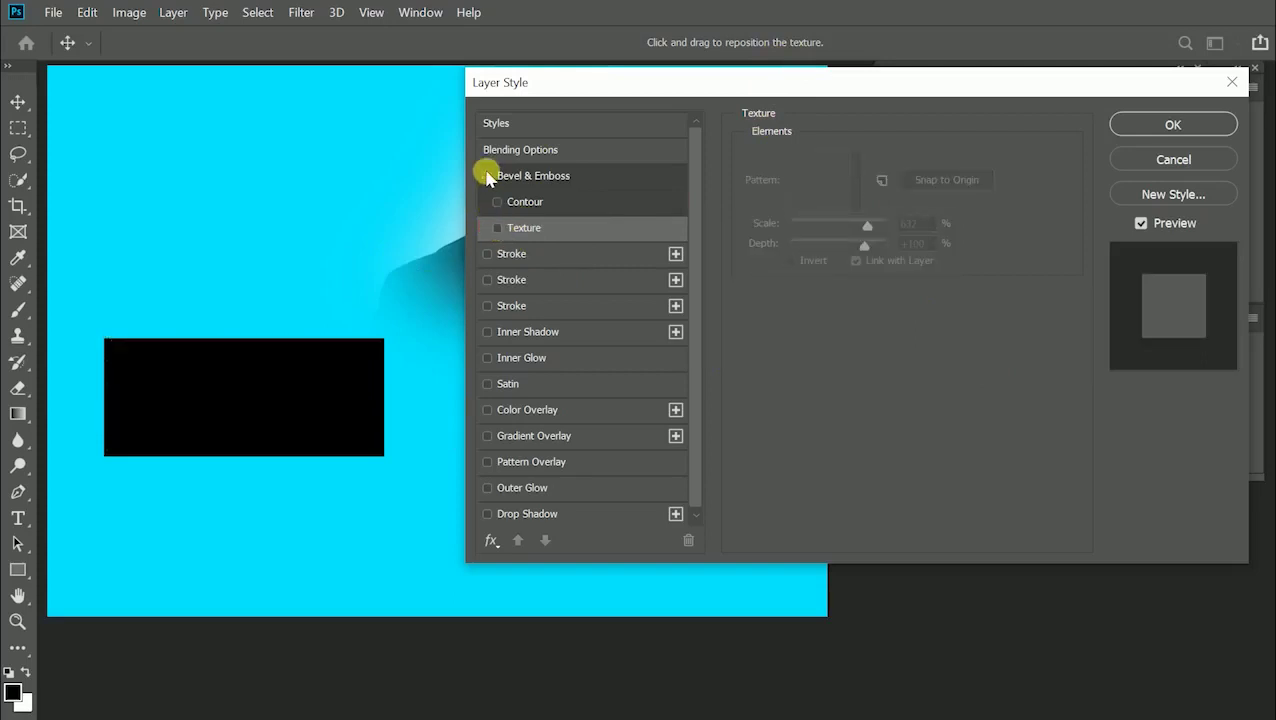
Step: Trial a yellow ffff00 10 px stroke on the rectangle, then cancel the layer styling
left_click(487, 254)
left_click_drag(561, 86, 507, 575)
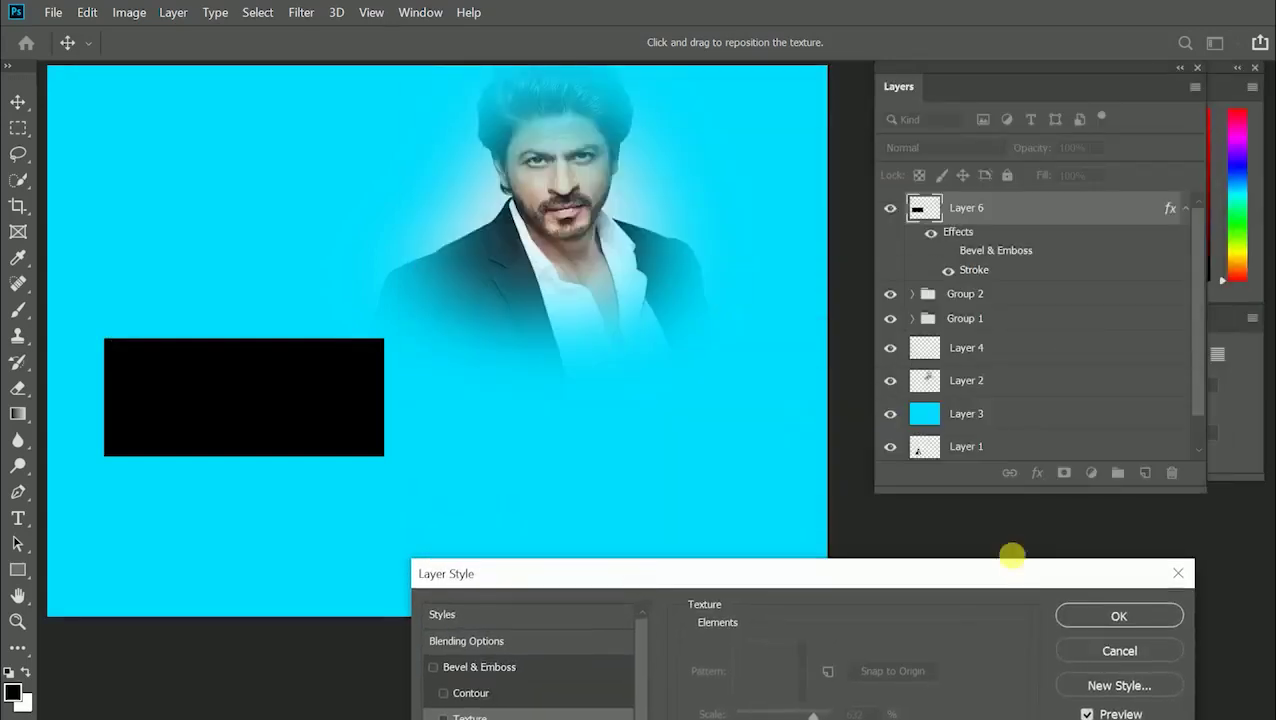
left_click_drag(900, 564, 900, 88)
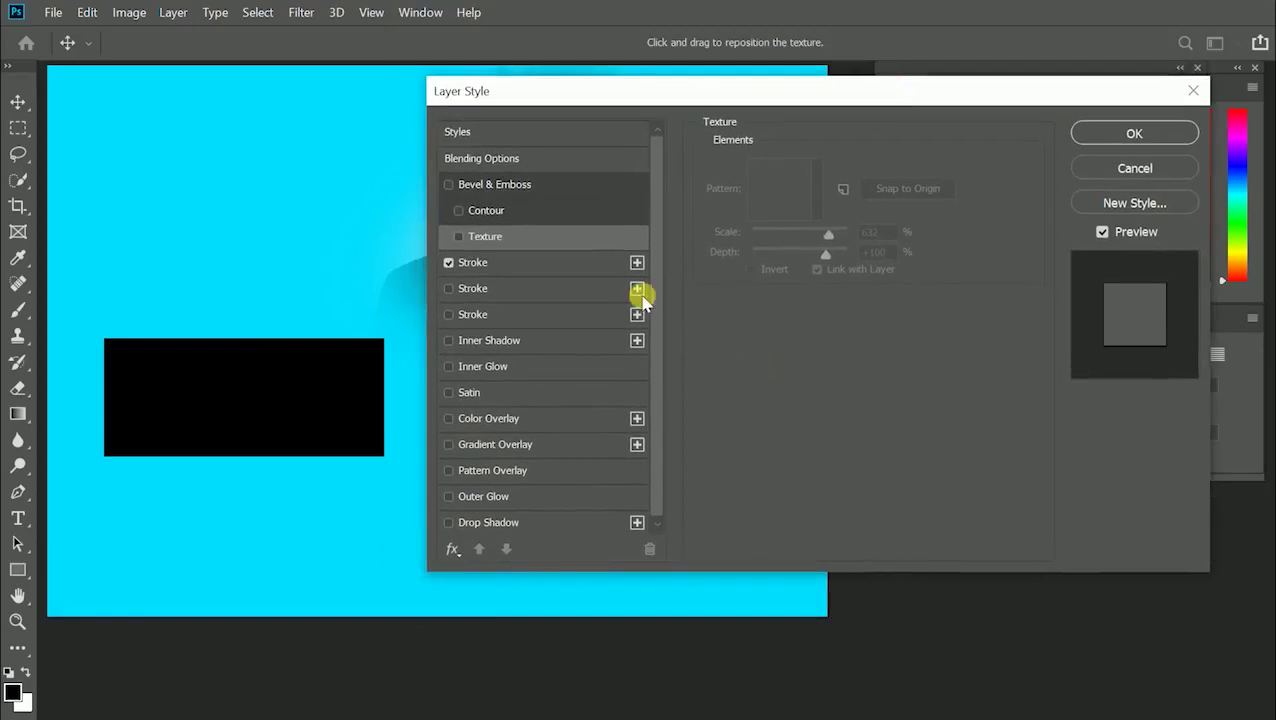
left_click(540, 265)
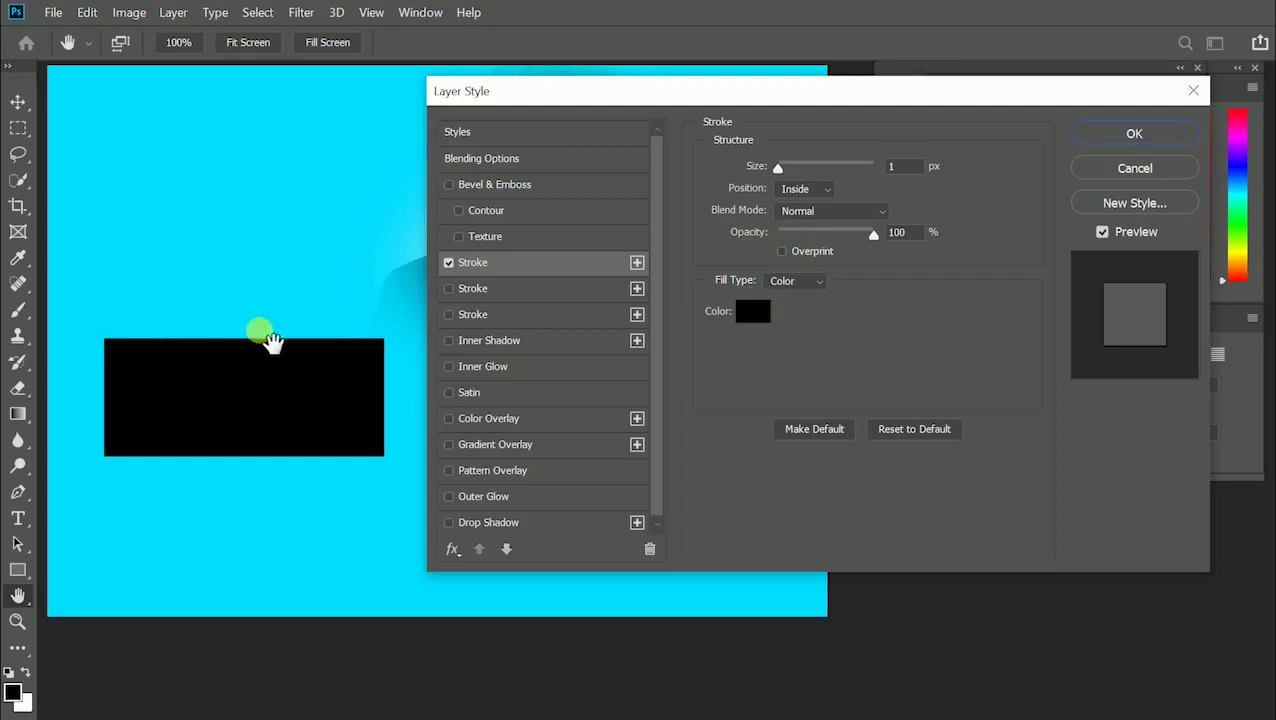
left_click(753, 311)
left_click(680, 97)
type("ffff00")
left_click(1201, 125)
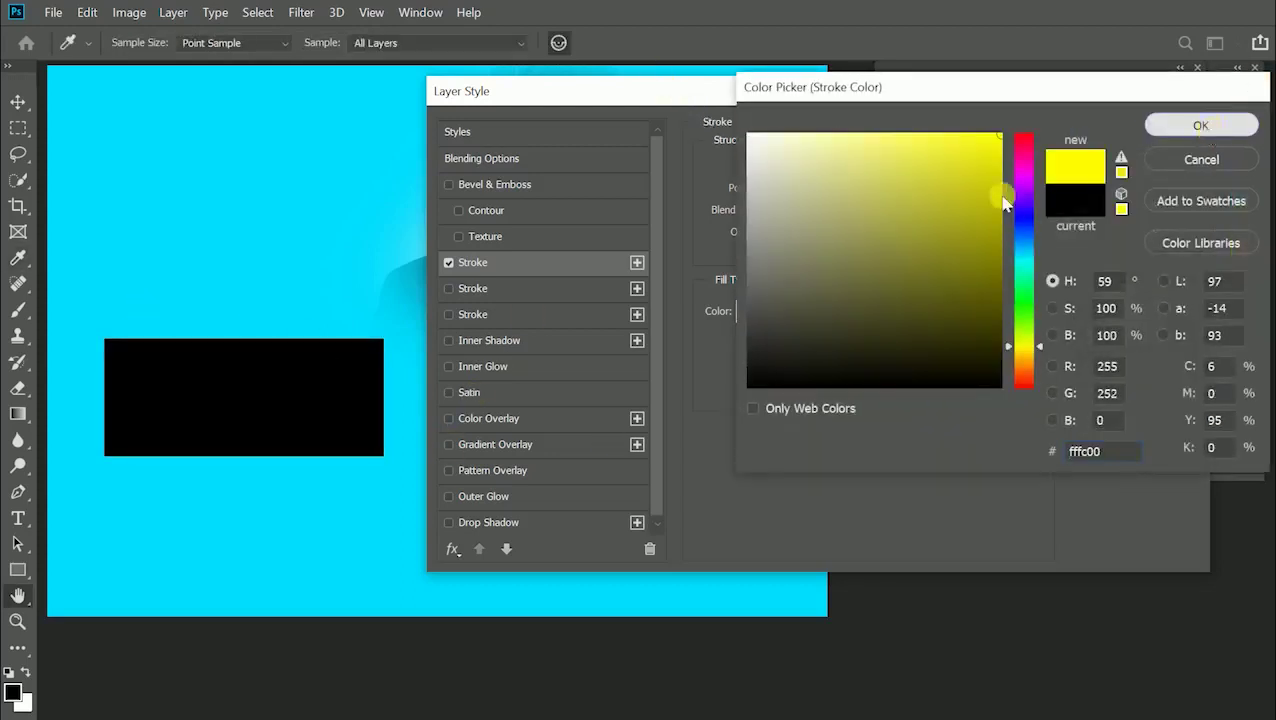
mouse_move(778, 170)
left_mouse_down()
mouse_move(812, 171)
mouse_move(789, 172)
left_mouse_up()
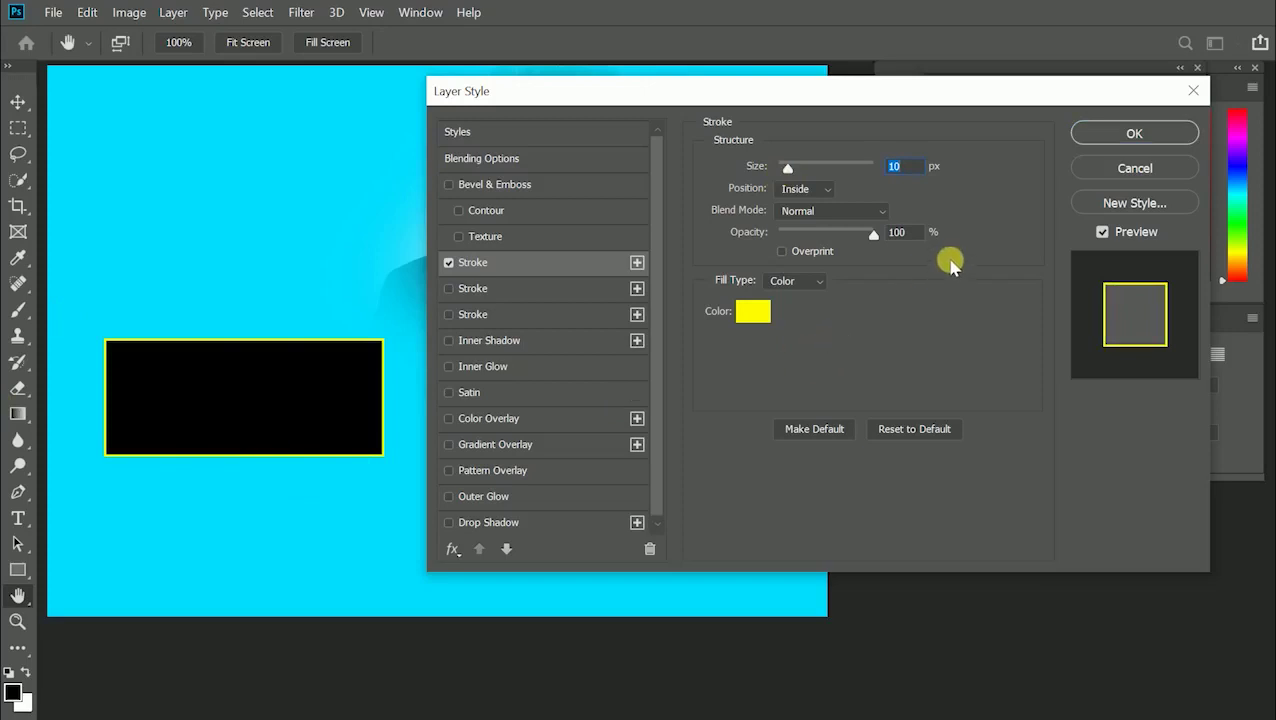
left_click(1096, 166)
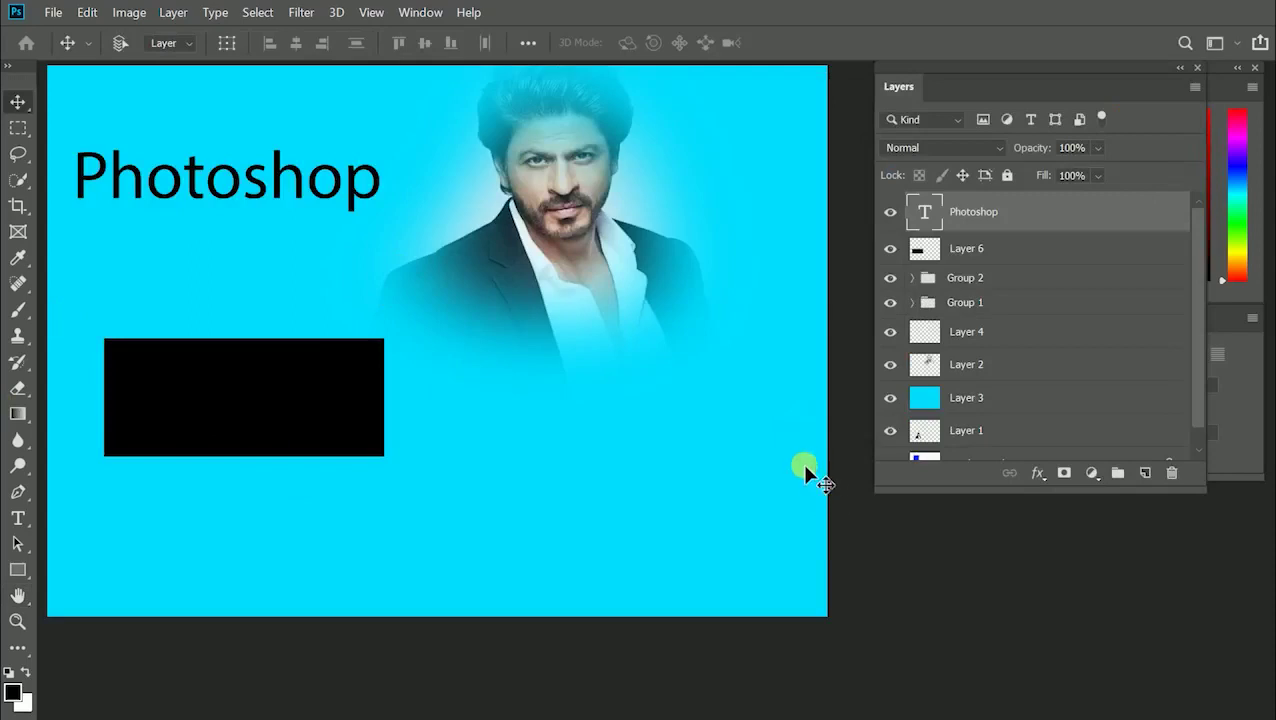
Step: Make the 'Photoshop' title Myriad Pro Bold and commit the text
left_click(433, 43)
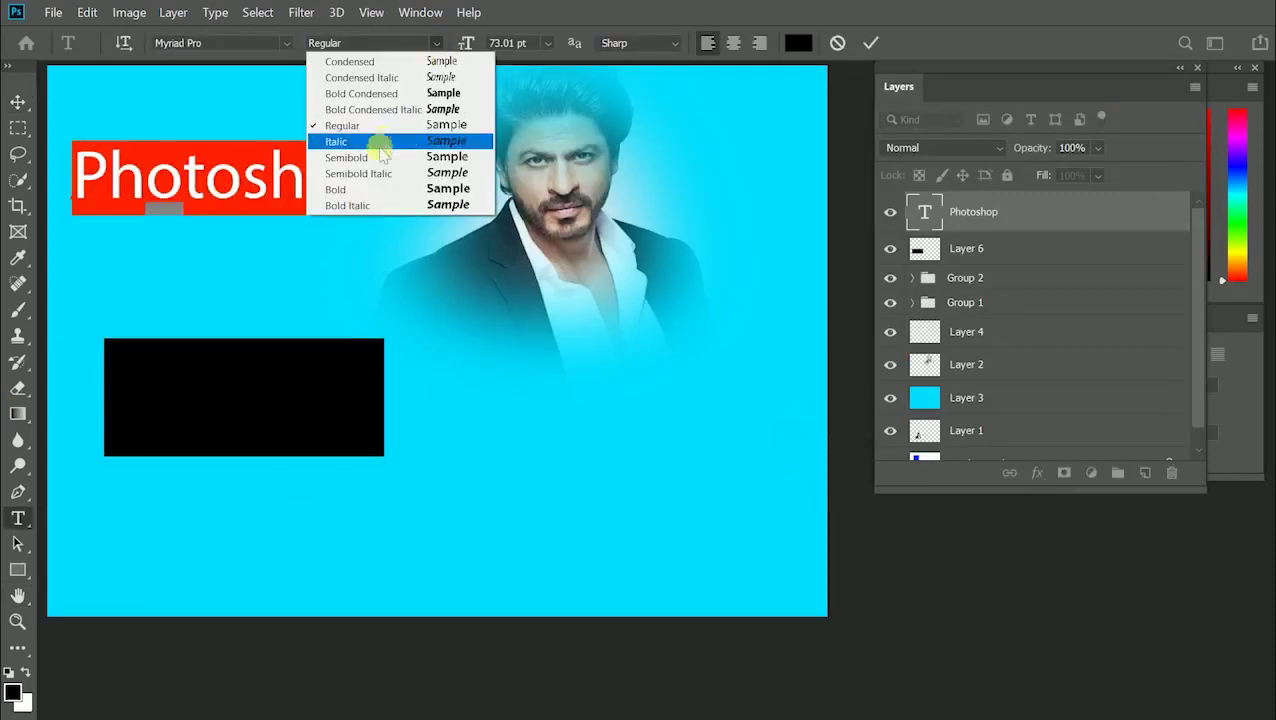
left_click(366, 190)
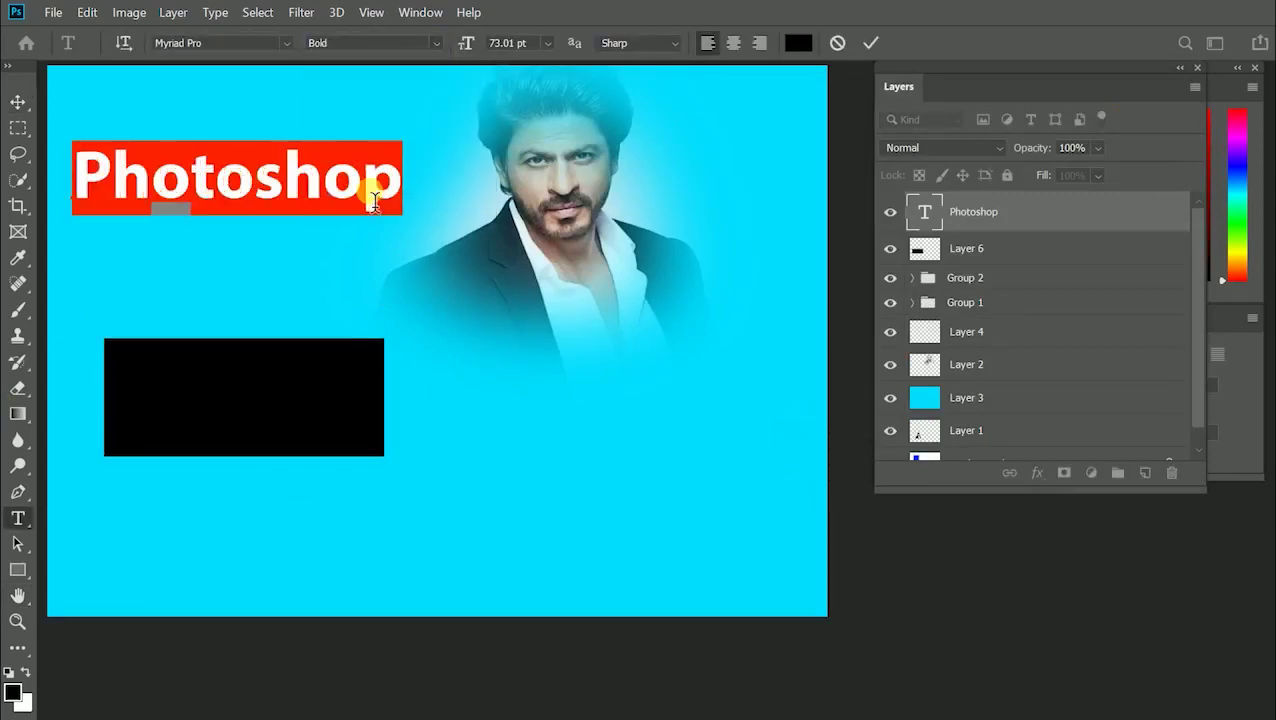
key("Escape")
left_click(18, 102)
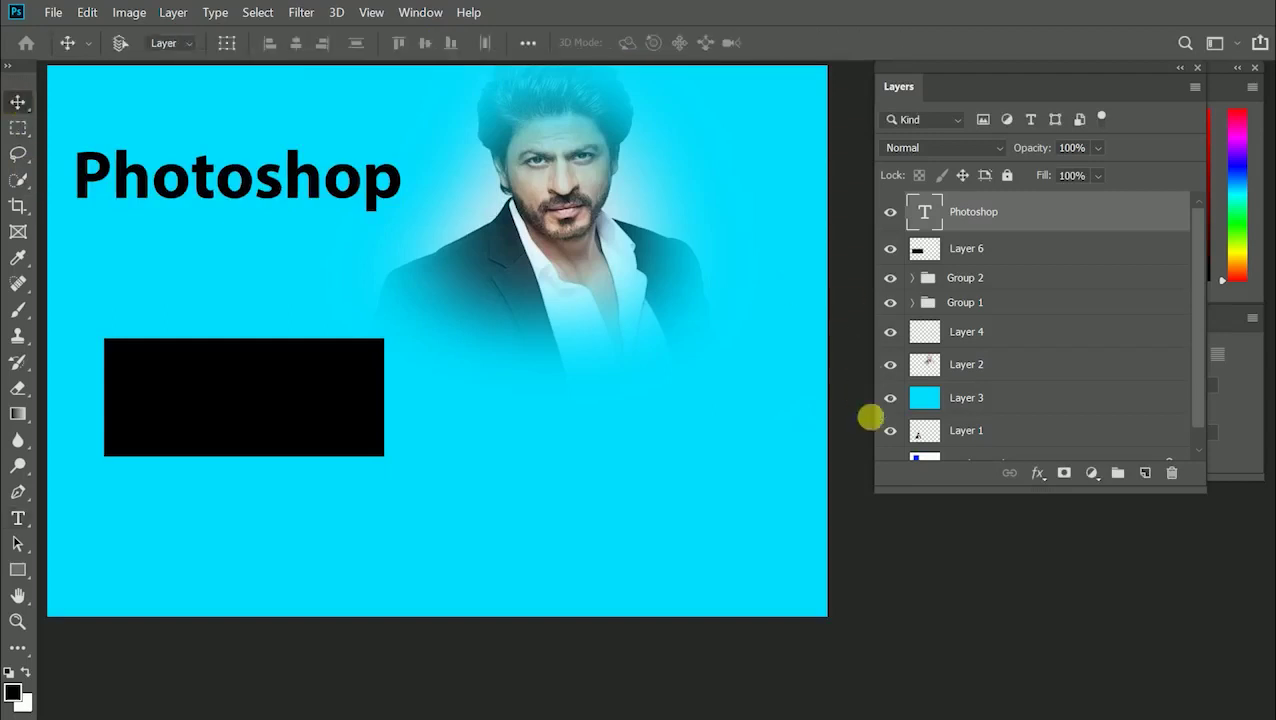
Step: Open Blending Options for the title's type layer
left_click(1038, 472)
left_click(1045, 276)
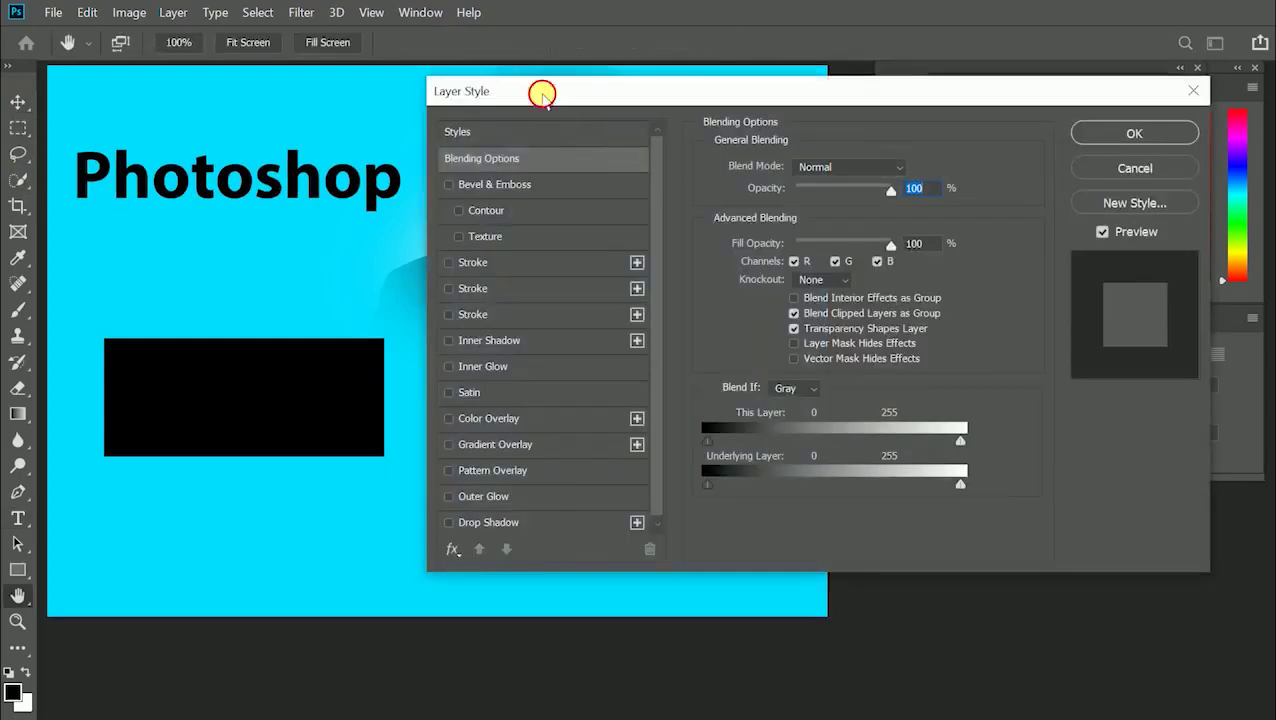
left_click_drag(541, 92, 628, 90)
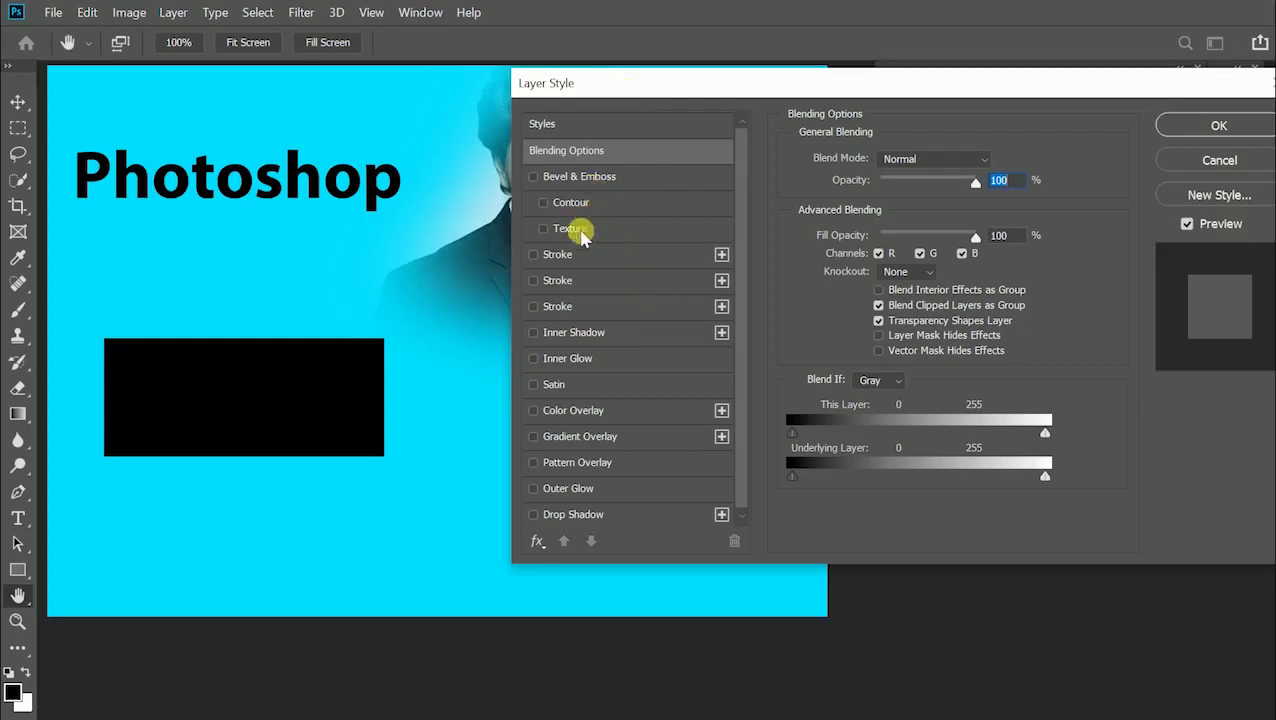
Step: Add a white ffffff stroke to the 'Photoshop' title, sized down to 6 px
left_click(541, 255)
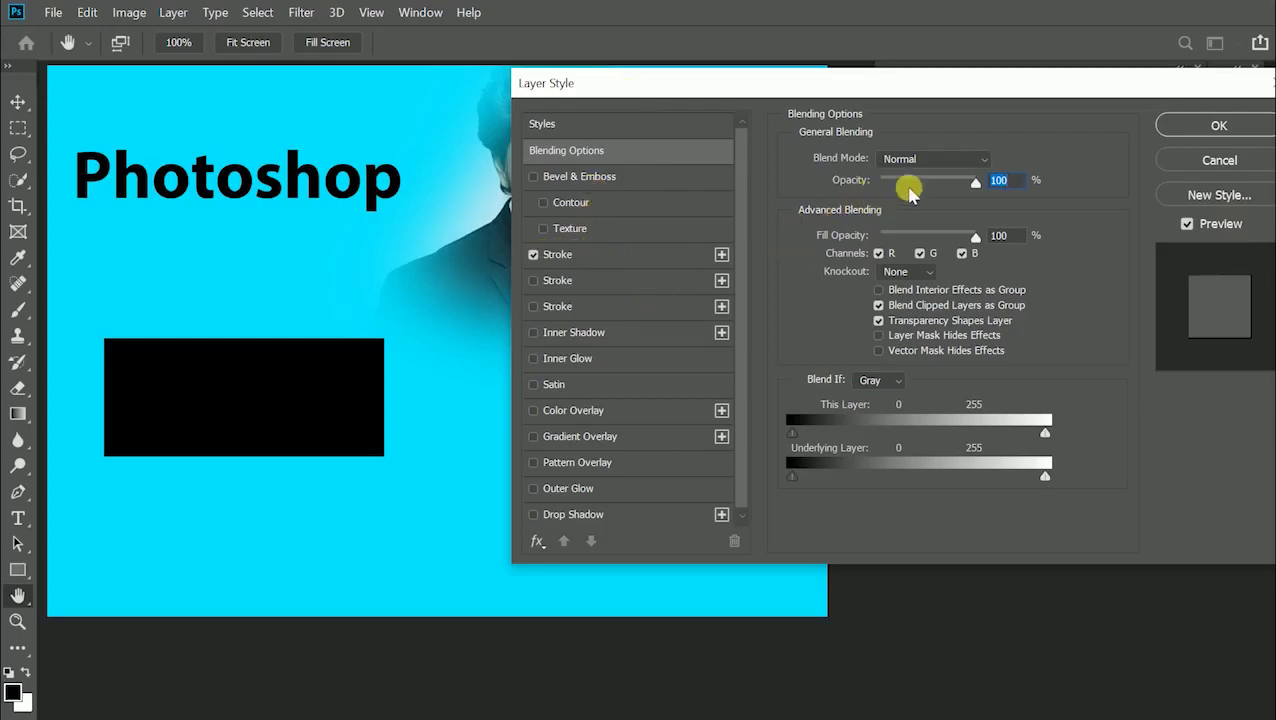
left_click(618, 258)
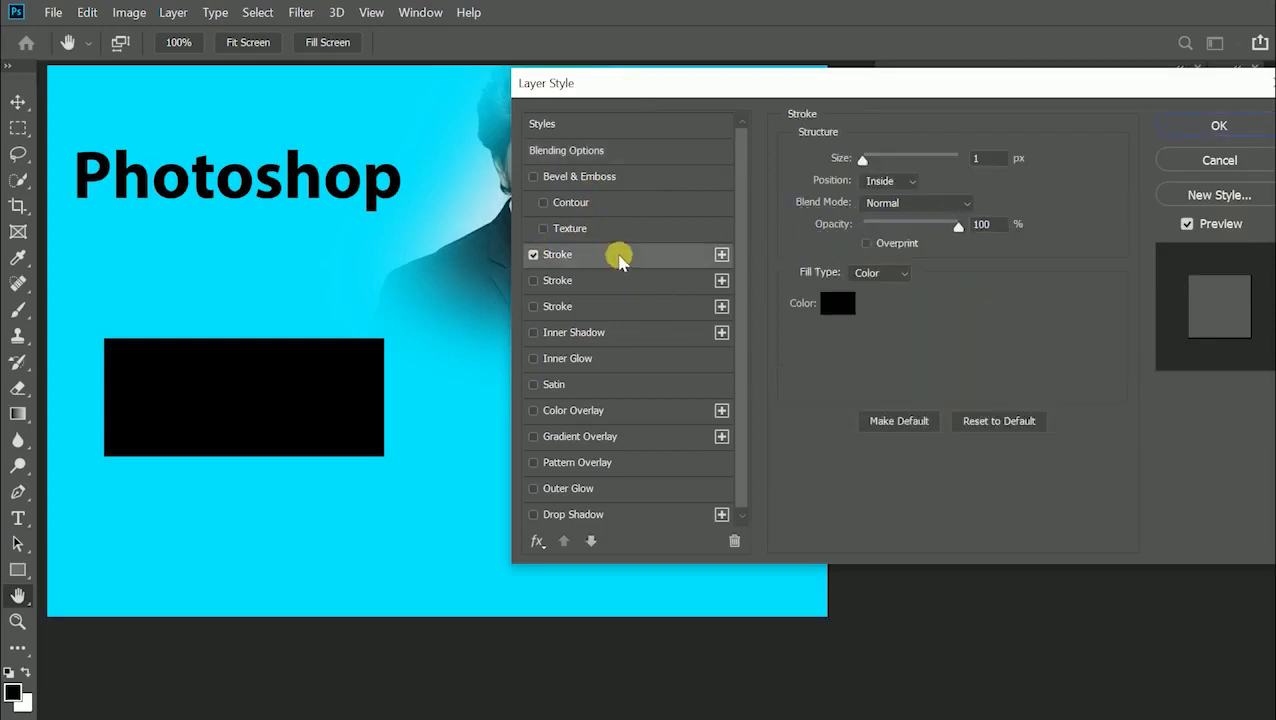
left_click_drag(869, 162, 902, 163)
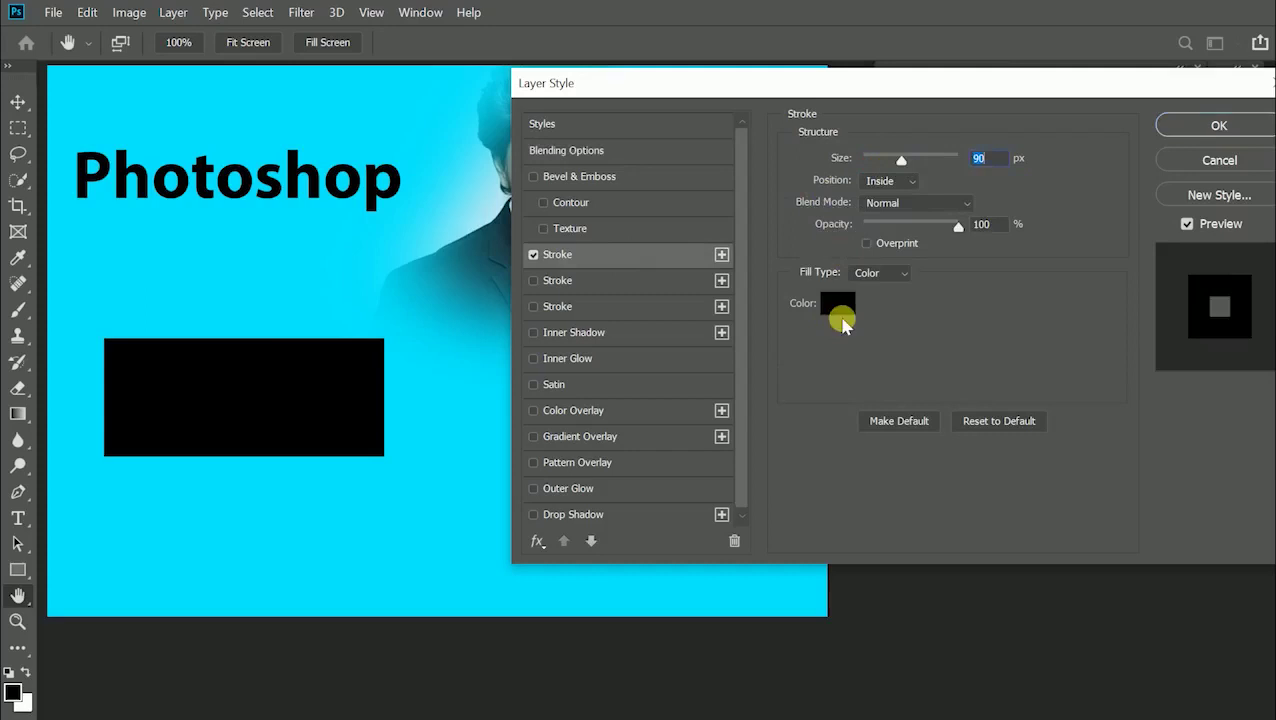
left_click(834, 300)
type("ffffff")
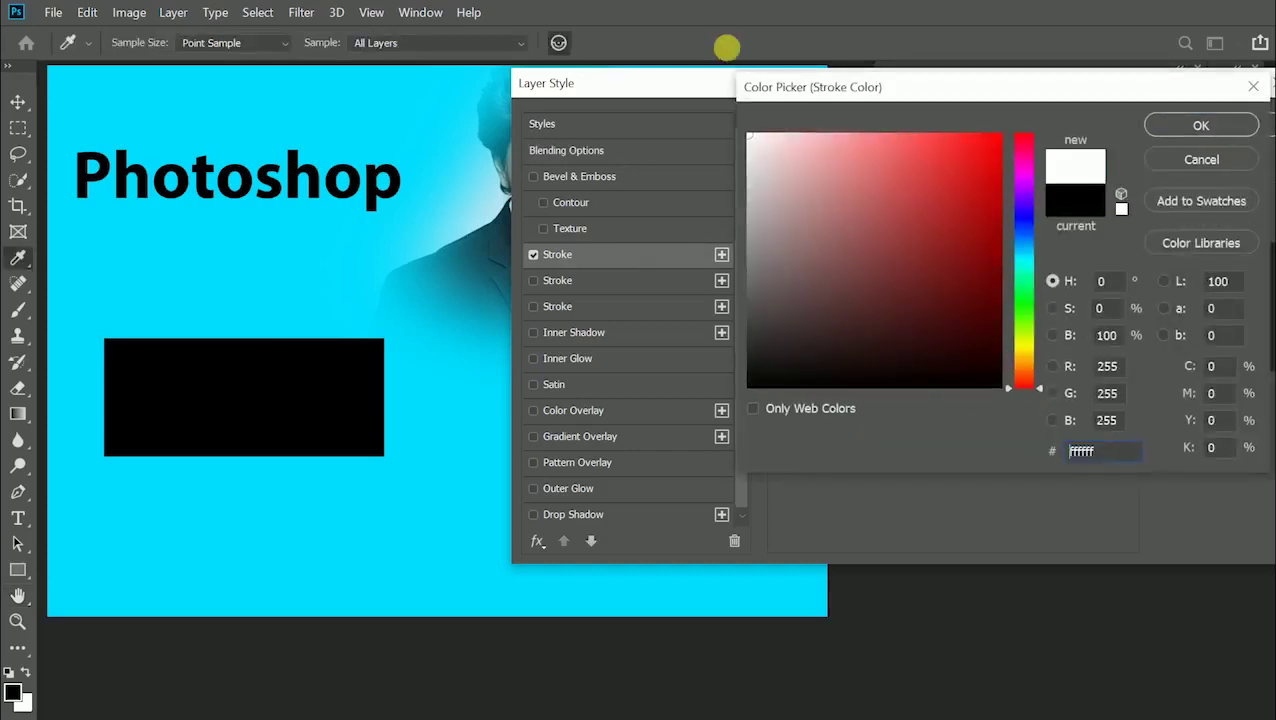
left_click(1201, 125)
left_click_drag(900, 159, 872, 163)
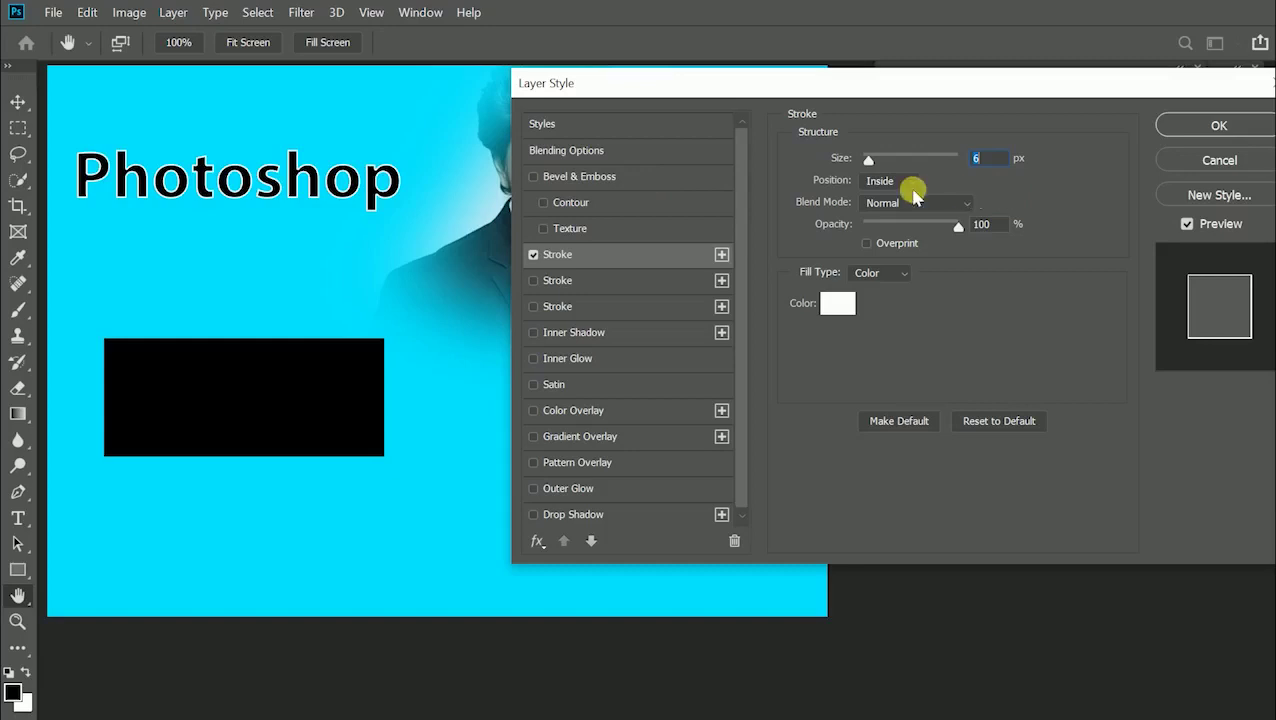
Step: Compare Inside, Center and Outside stroke positions, leaving the stroke Outside the letters
left_click(883, 181)
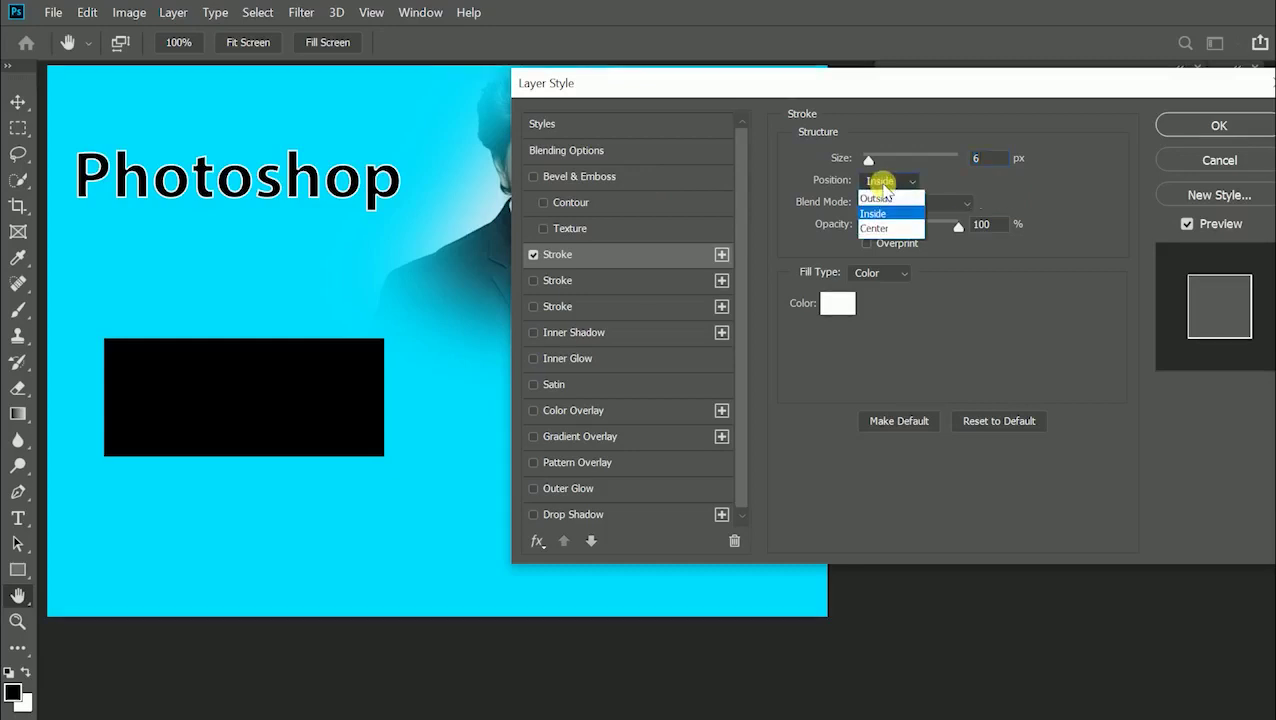
left_click(876, 198)
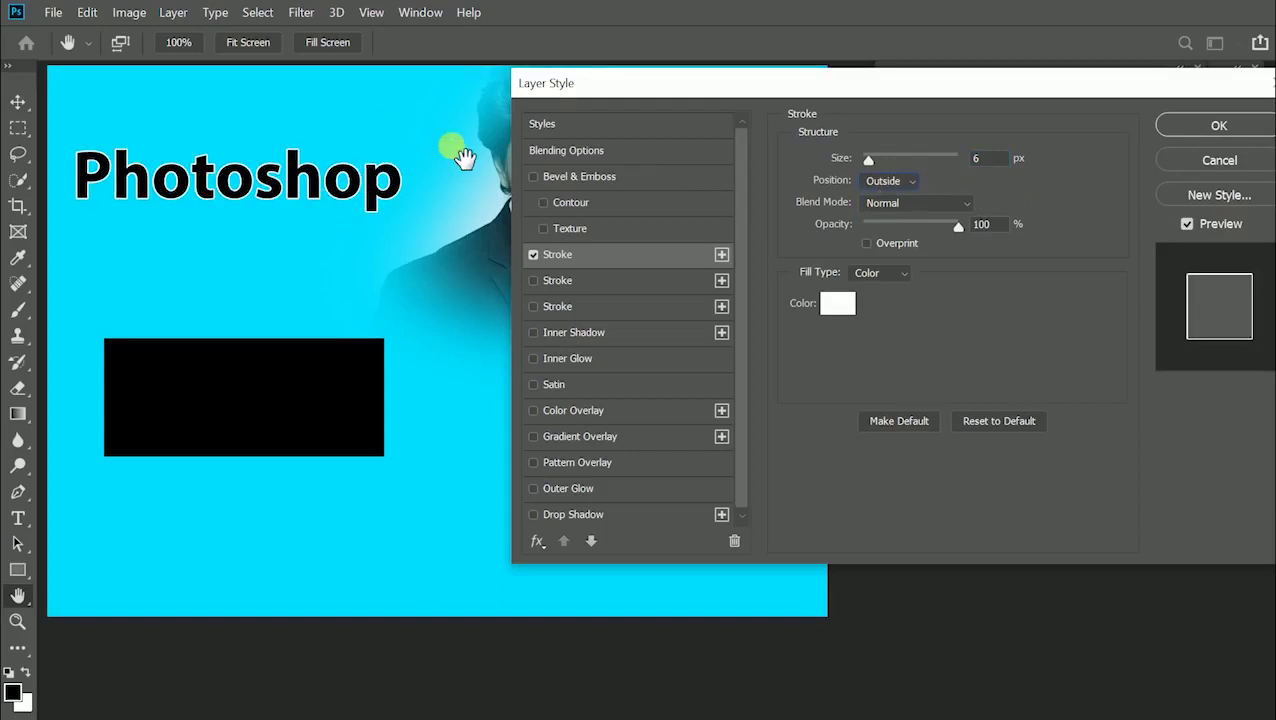
left_click(884, 180)
left_click(878, 214)
left_click(902, 184)
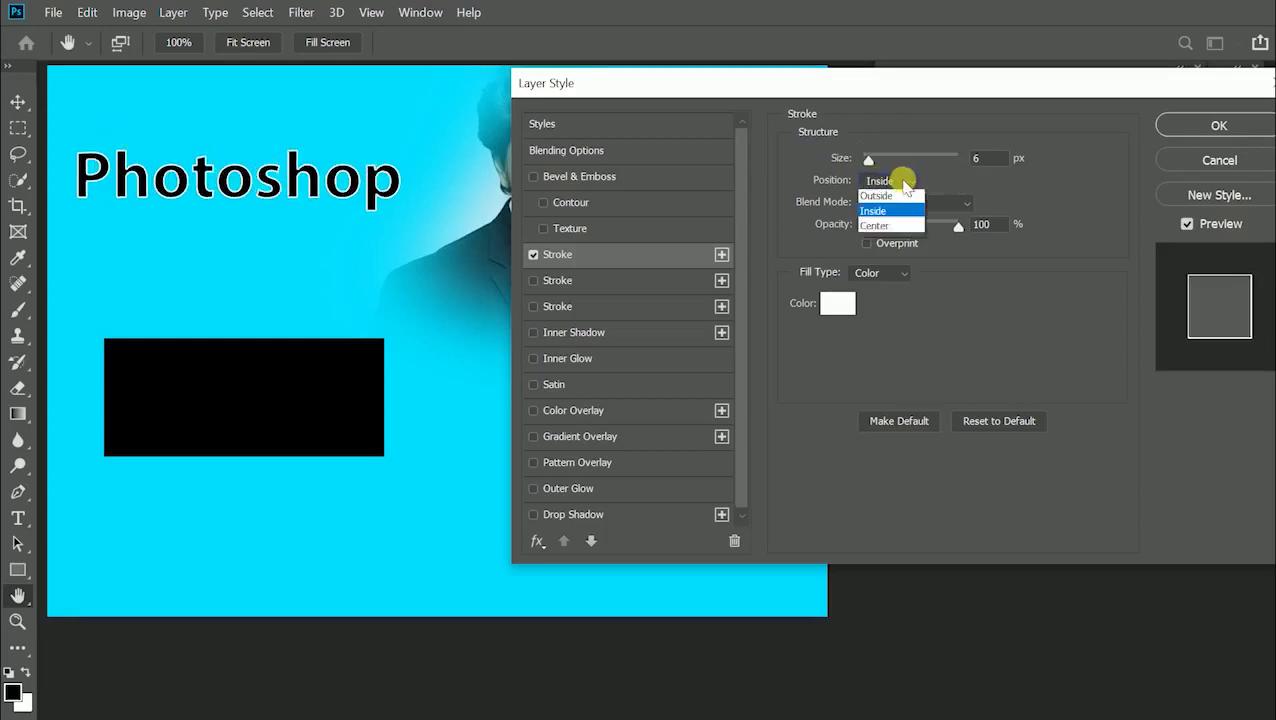
left_click(891, 199)
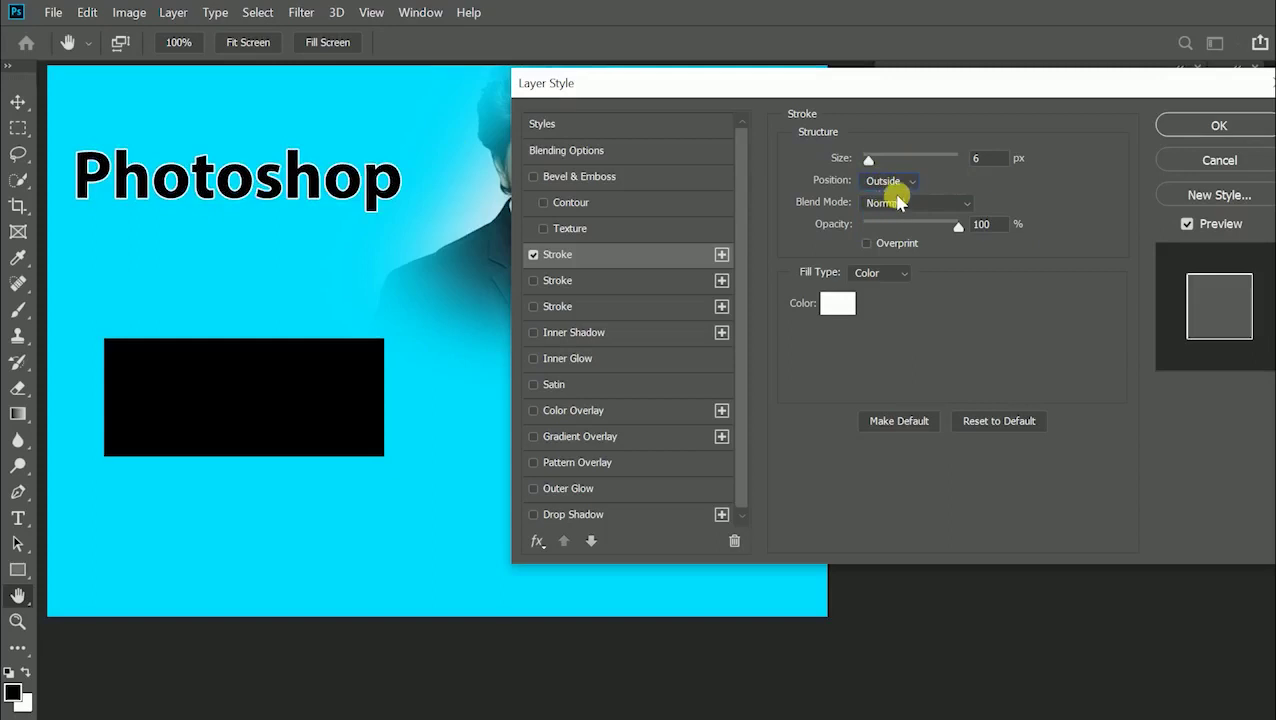
left_click(896, 185)
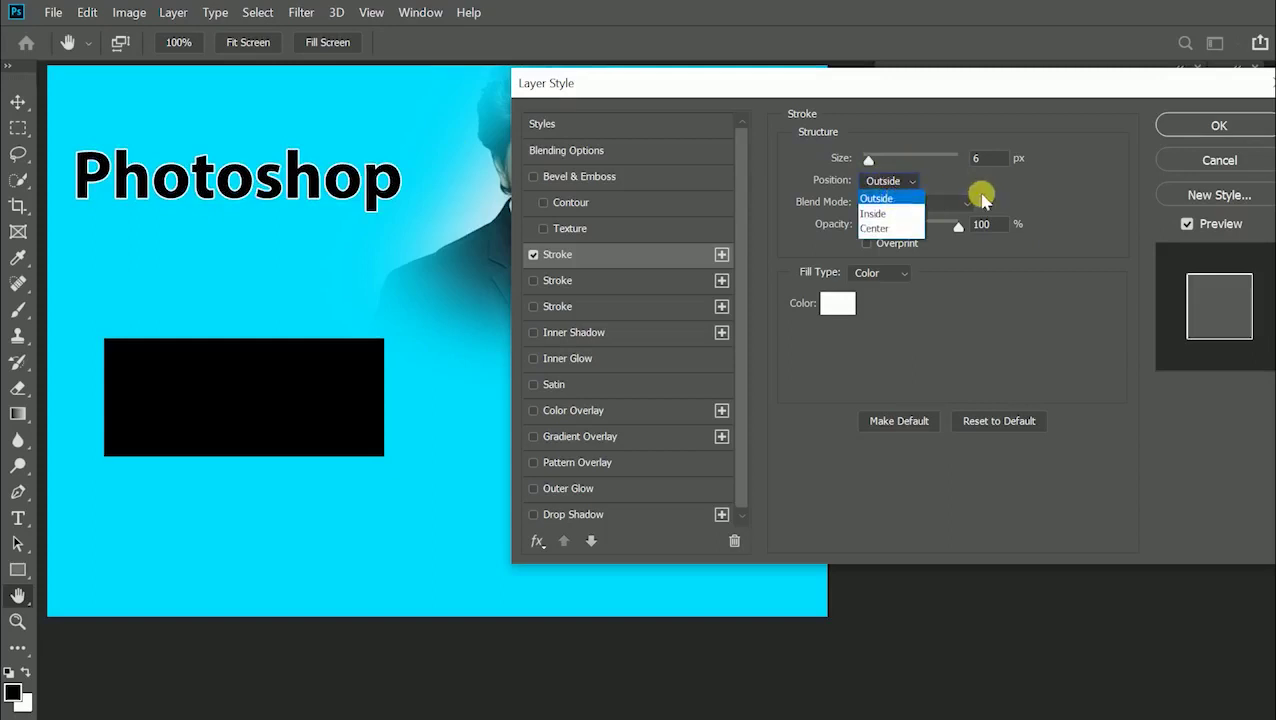
left_click(895, 229)
left_click(903, 180)
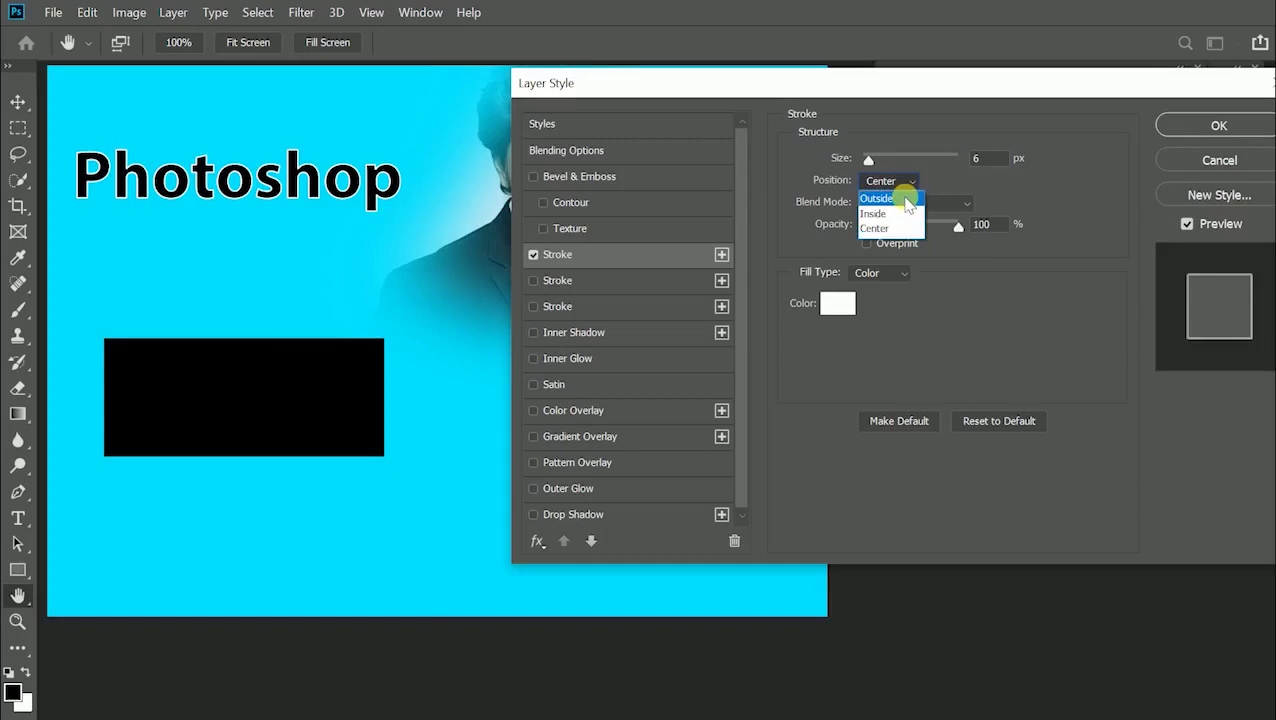
left_click(903, 199)
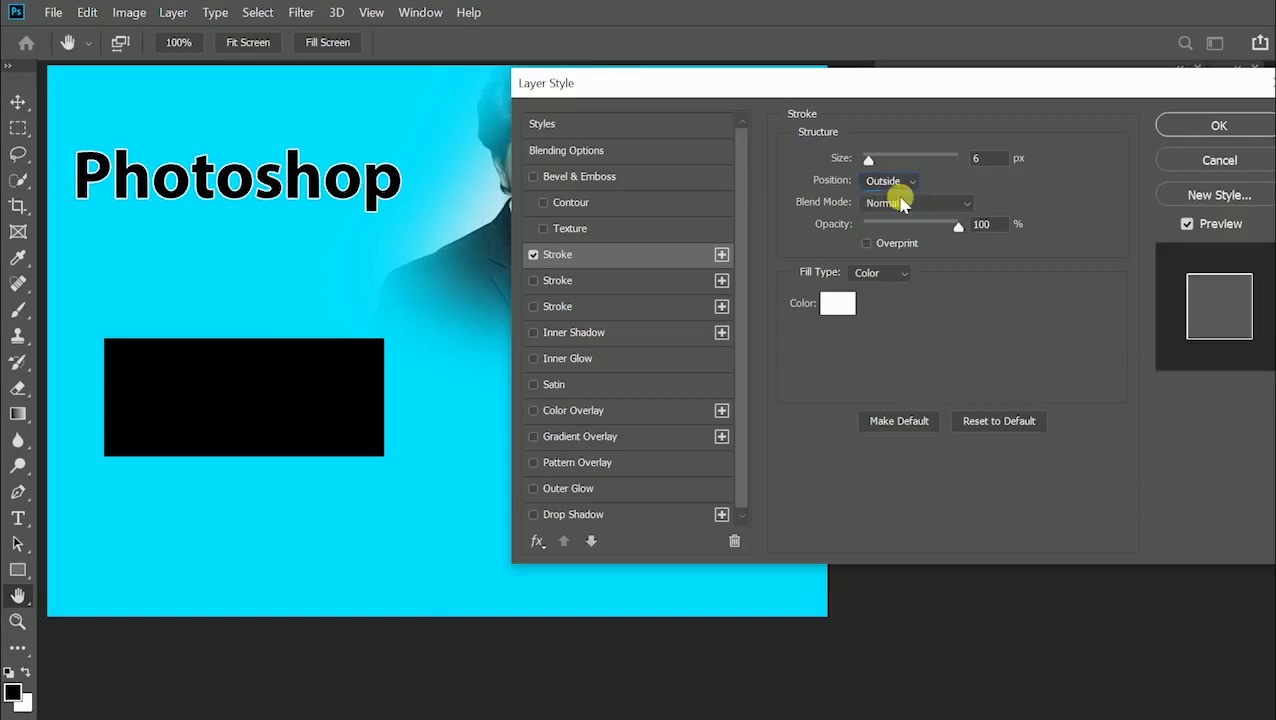
Step: Set the white stroke size to 9 px
left_click_drag(868, 160, 918, 166)
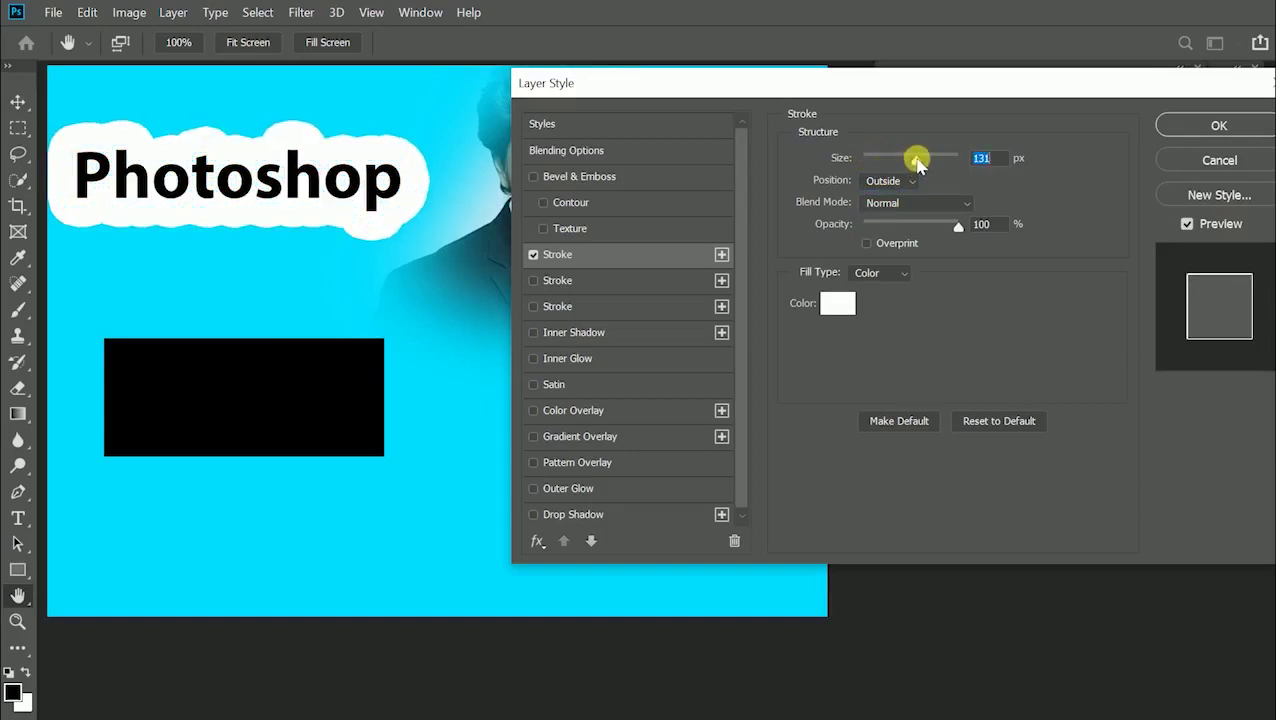
mouse_move(912, 163)
left_mouse_down()
mouse_move(899, 165)
mouse_move(926, 162)
mouse_move(889, 162)
mouse_move(874, 177)
left_mouse_up()
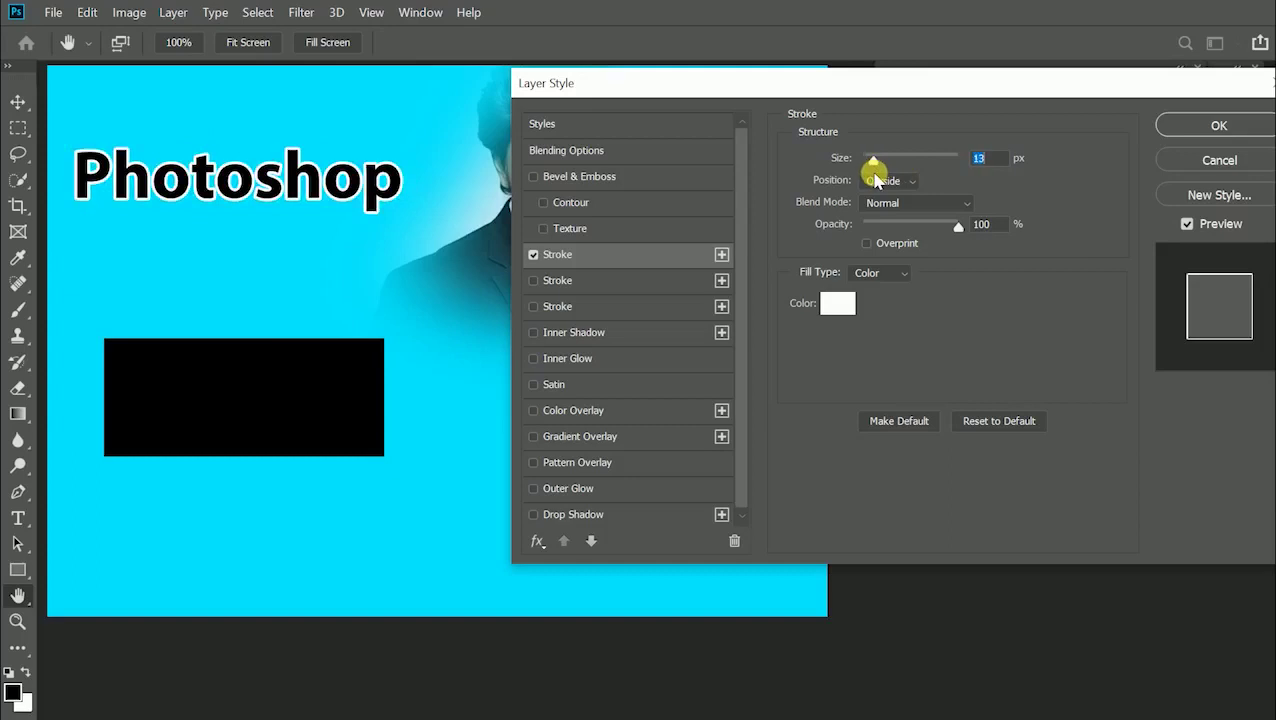
key("Down")
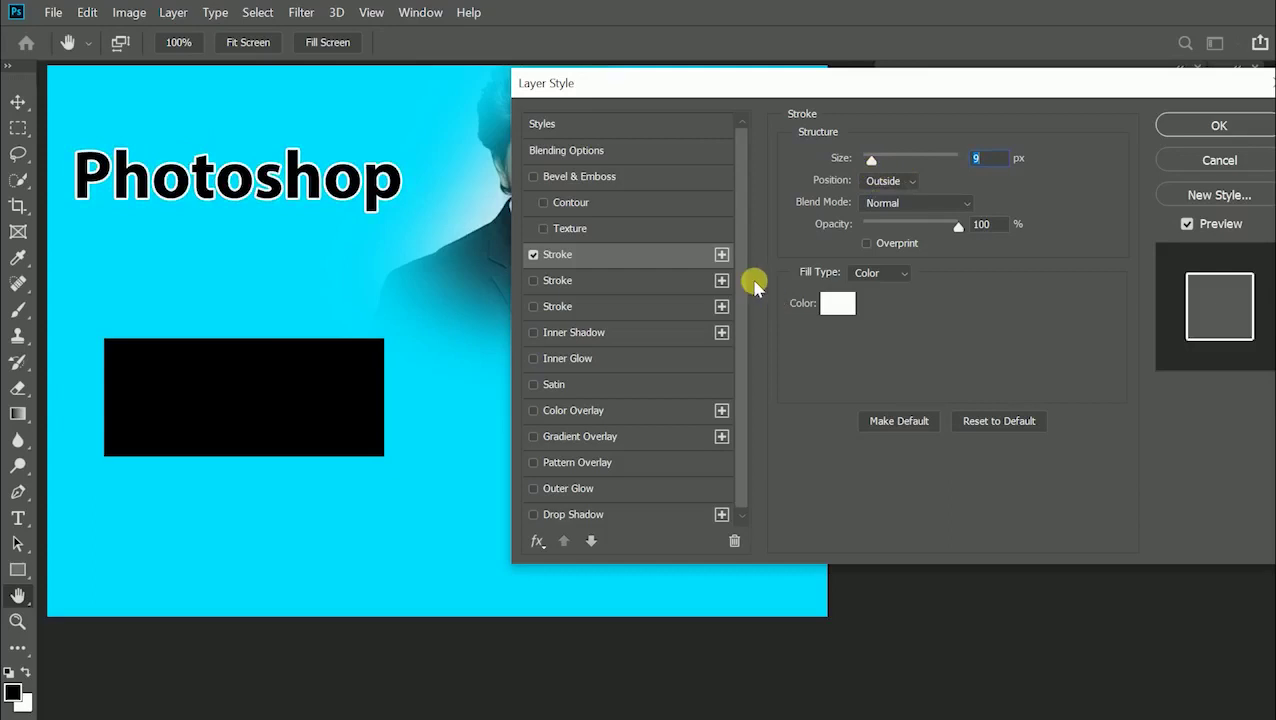
scroll(743, 282, "down", 1)
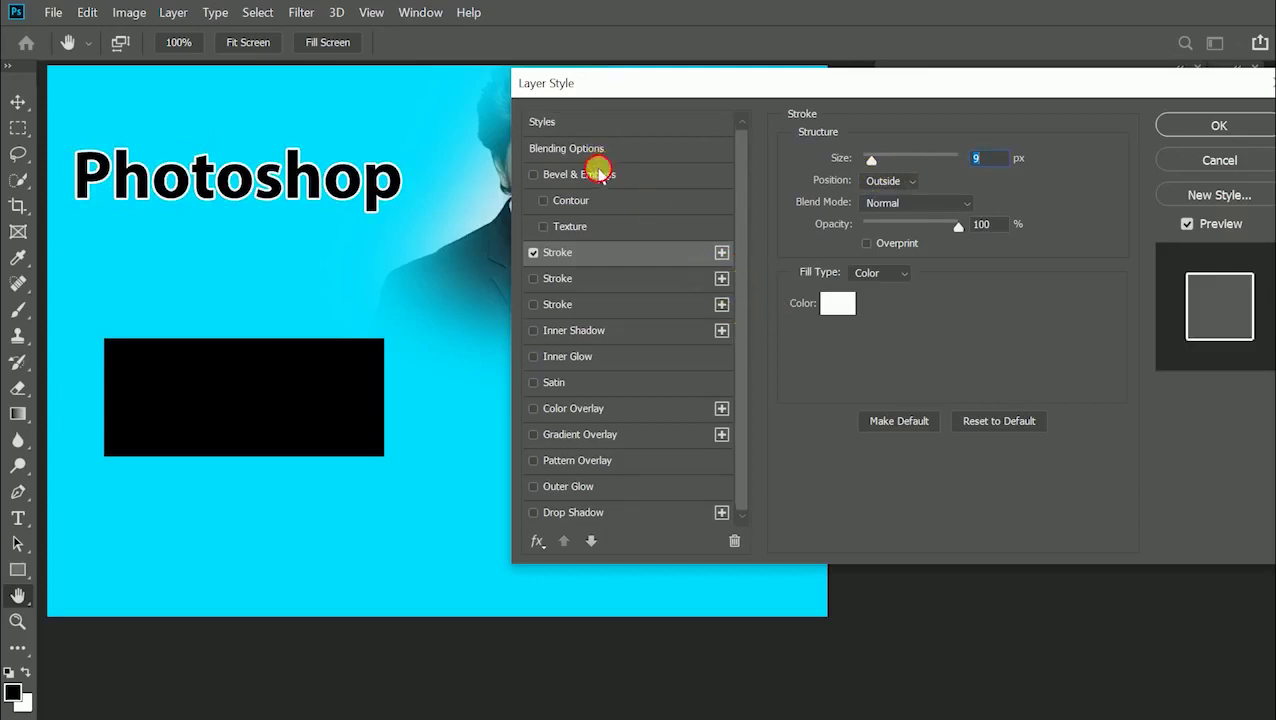
Step: Enable Bevel & Emboss on the title with 334% depth and 169 px size
left_click(600, 175)
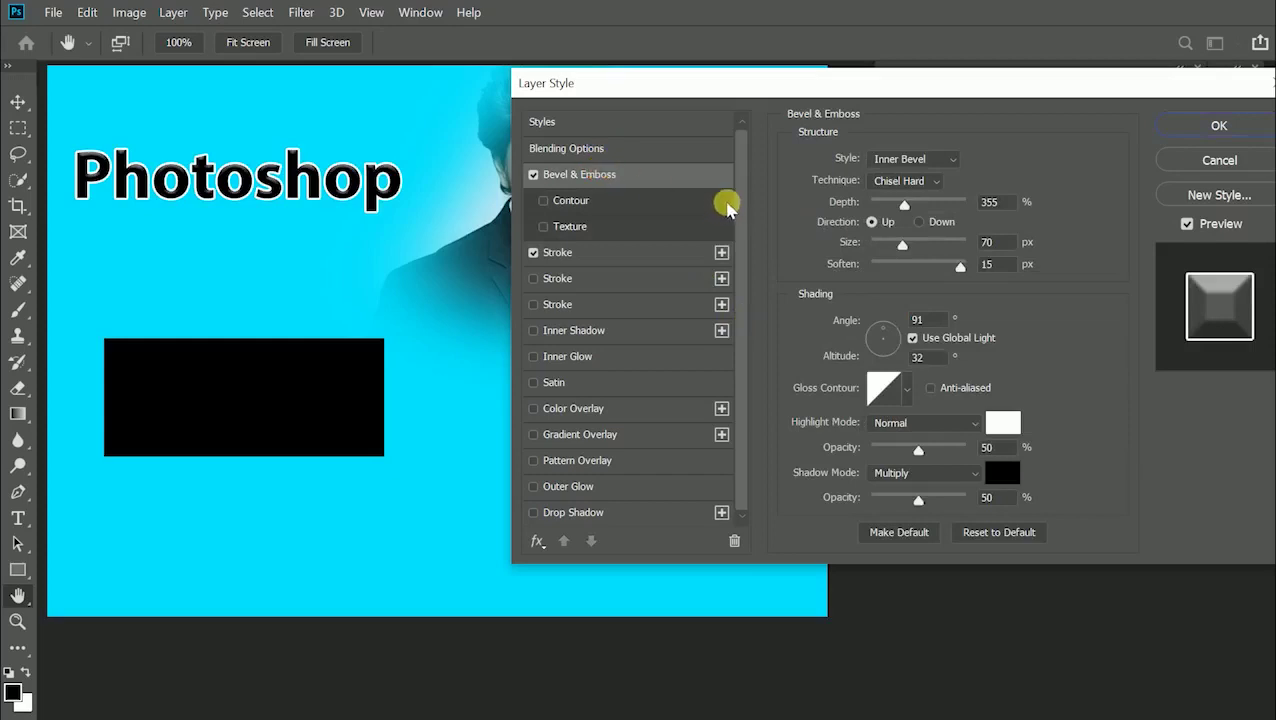
mouse_move(904, 204)
left_mouse_down()
mouse_move(940, 201)
mouse_move(906, 201)
left_mouse_up()
left_click_drag(903, 247, 941, 250)
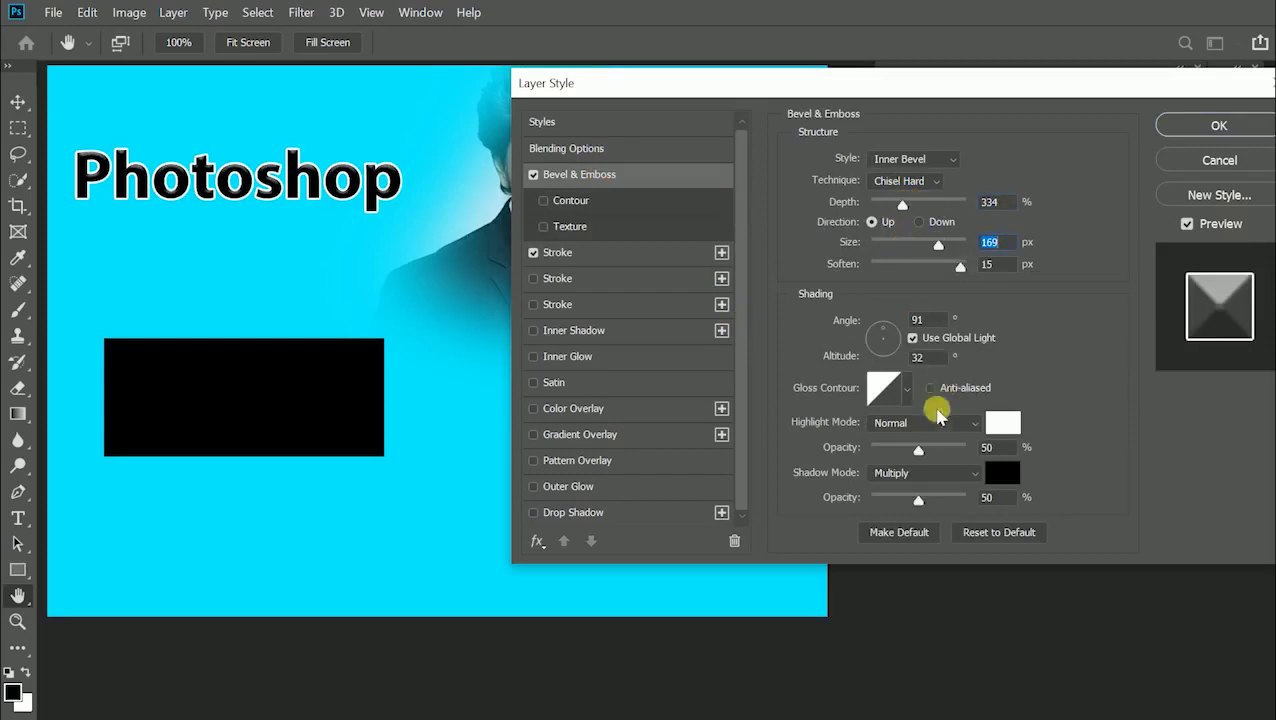
Step: Raise the bevel's highlight and shadow opacity to 100%
left_click_drag(918, 450, 948, 453)
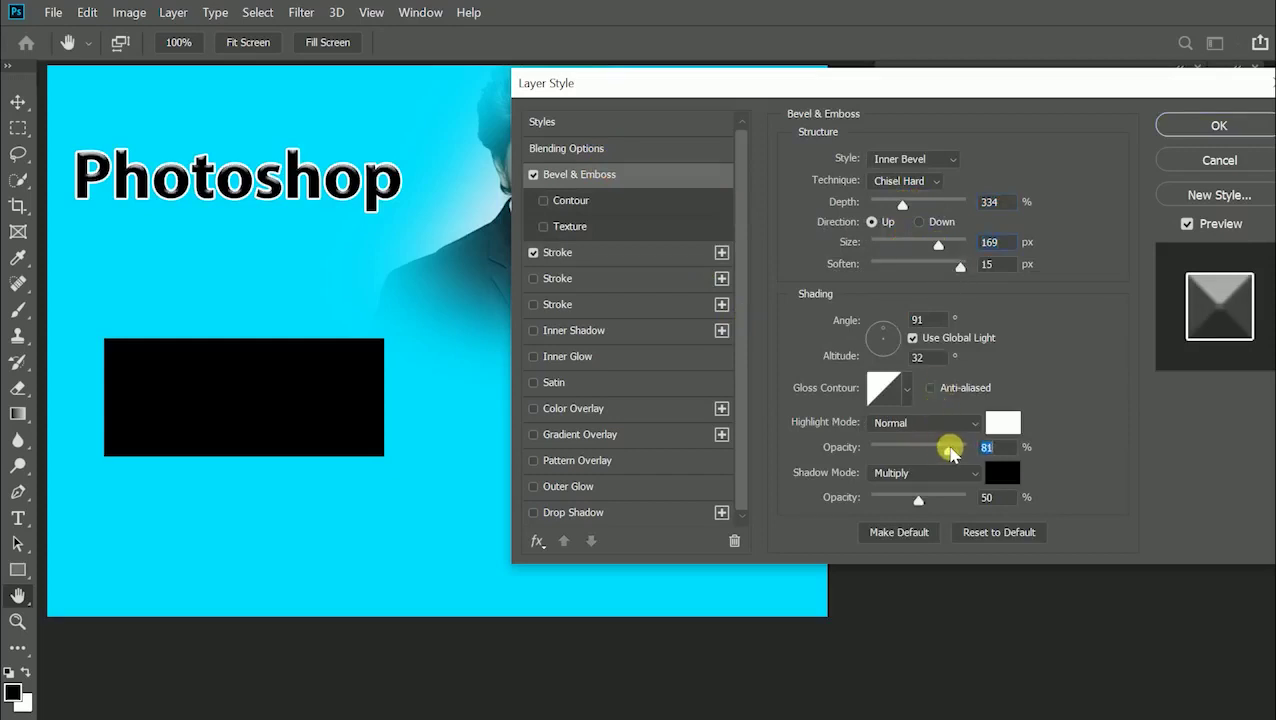
left_click_drag(955, 452, 972, 455)
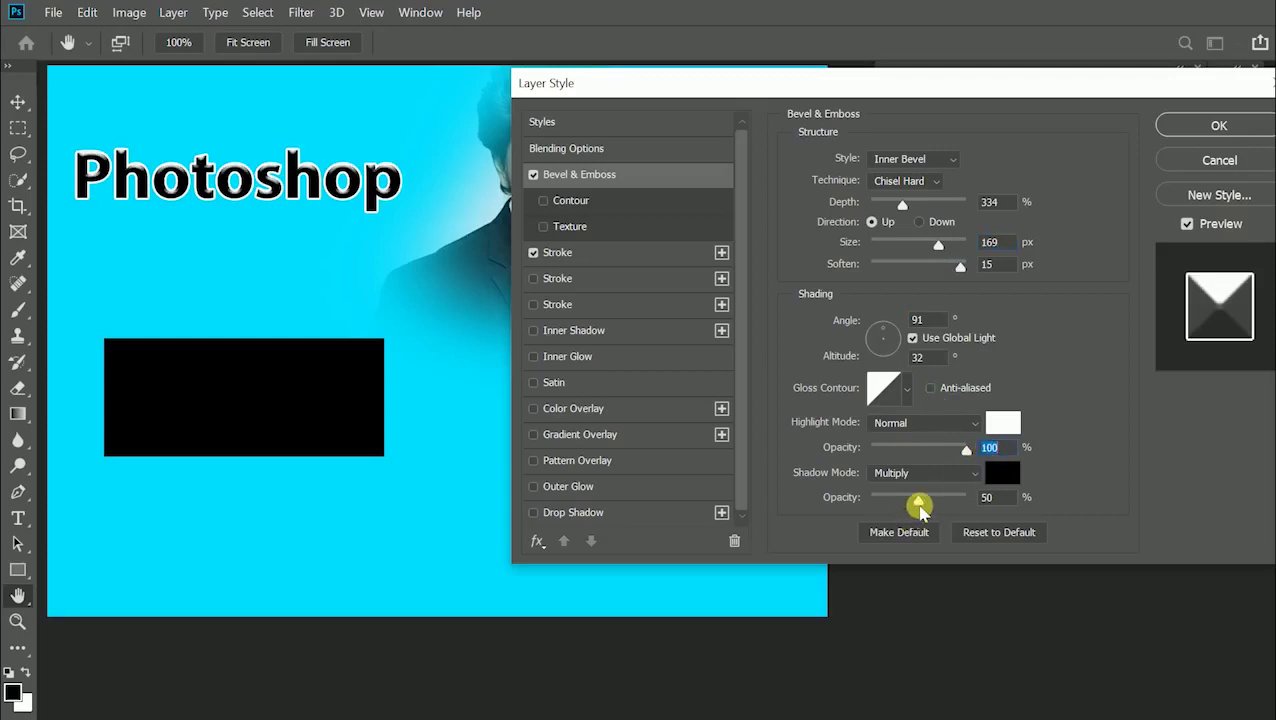
left_click_drag(919, 503, 1013, 505)
left_click_drag(355, 207, 370, 222)
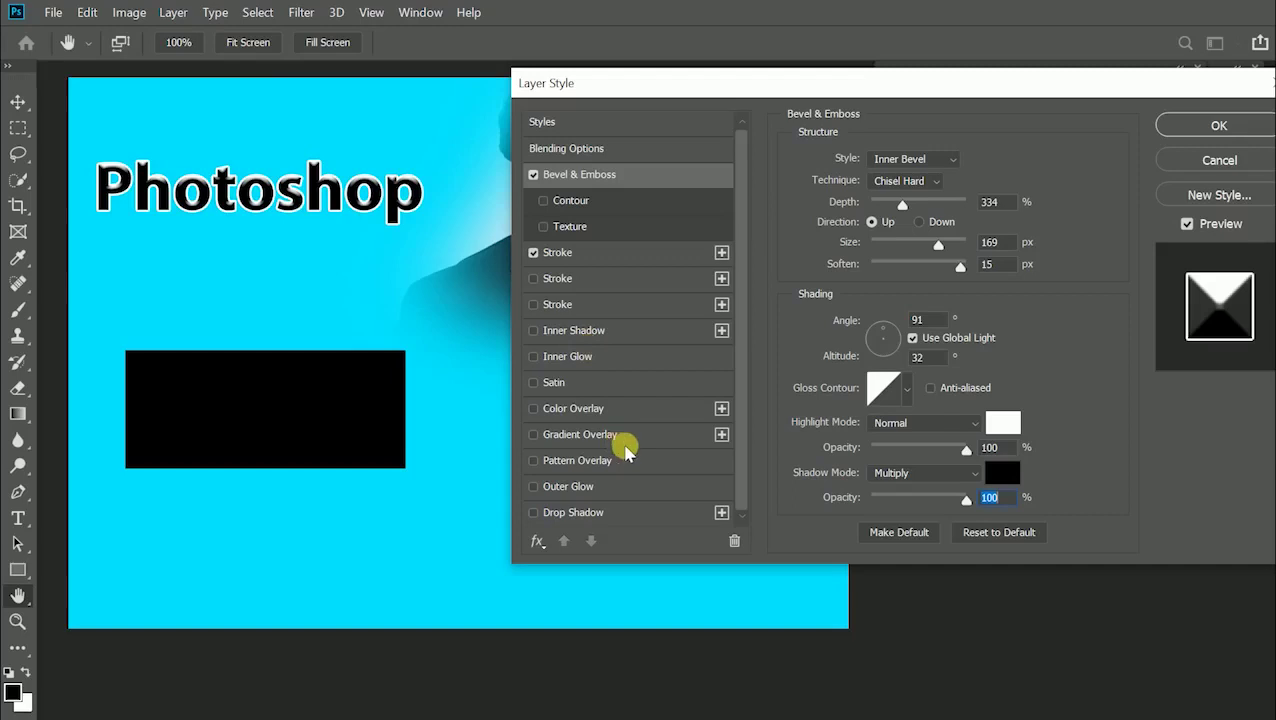
left_click(741, 373)
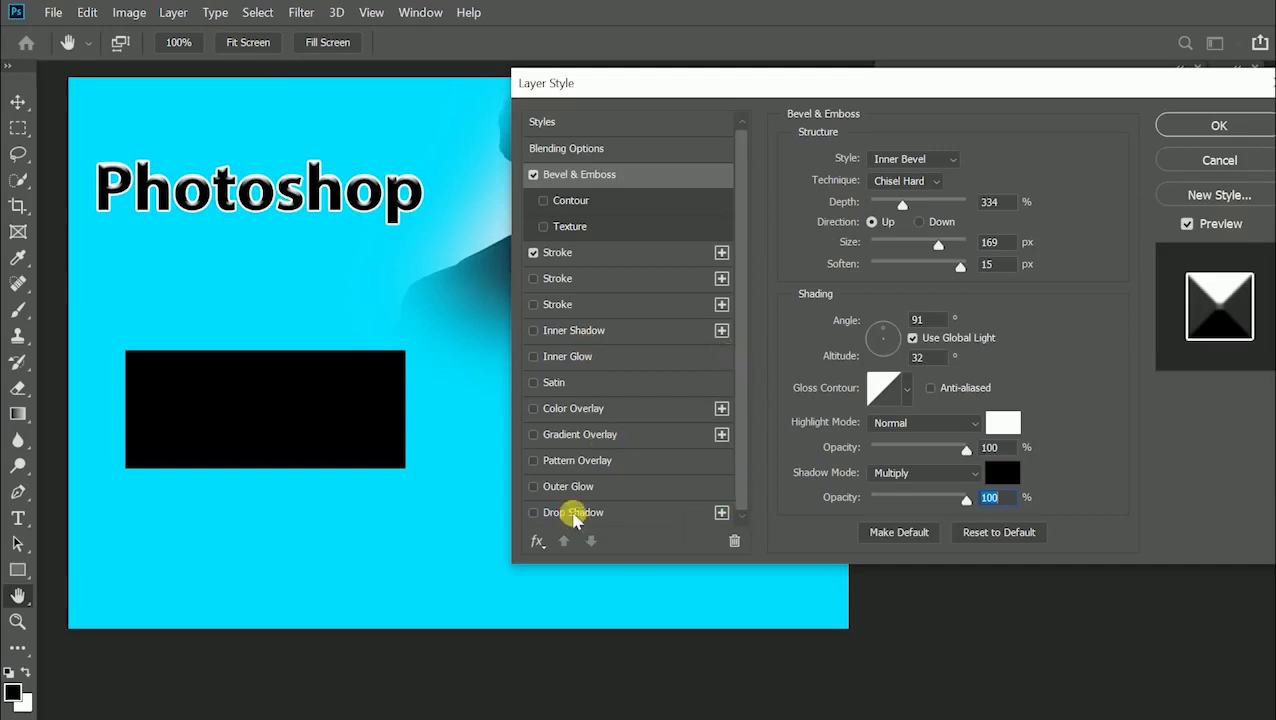
Step: Add a drop shadow at 153° with 16 px distance, then enable Inner Shadow
left_click(565, 512)
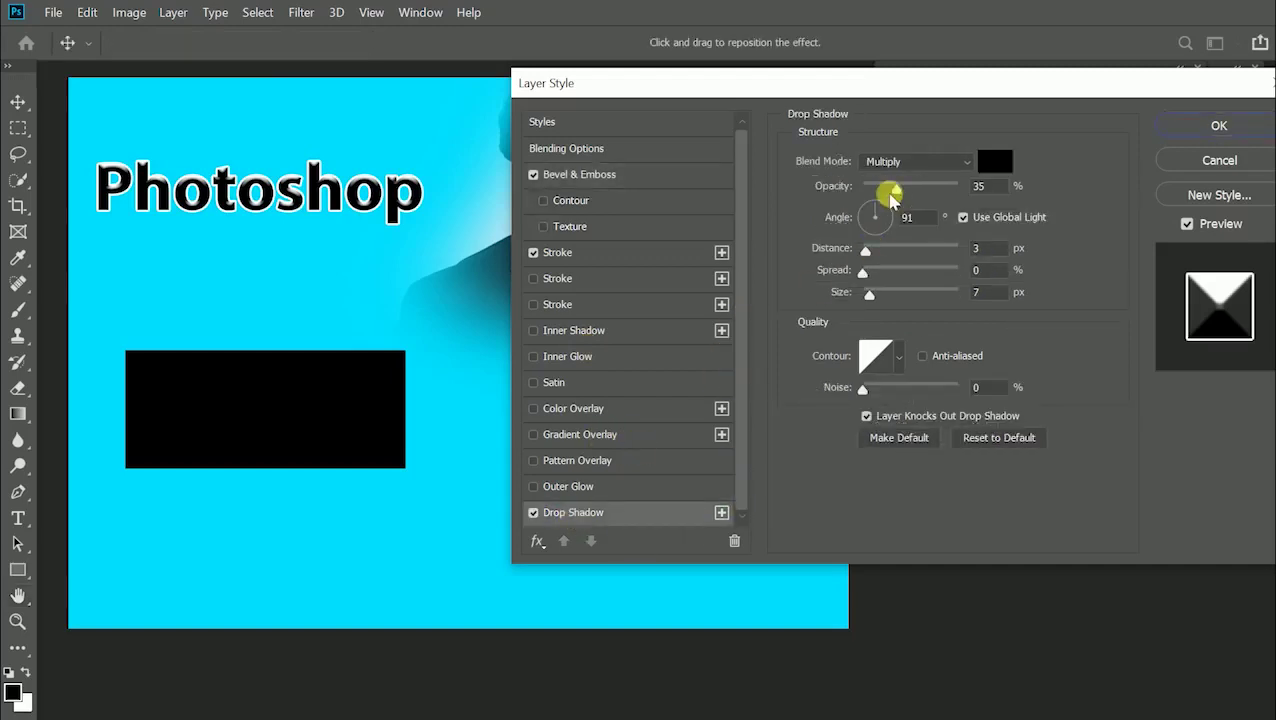
left_click_drag(866, 250, 870, 216)
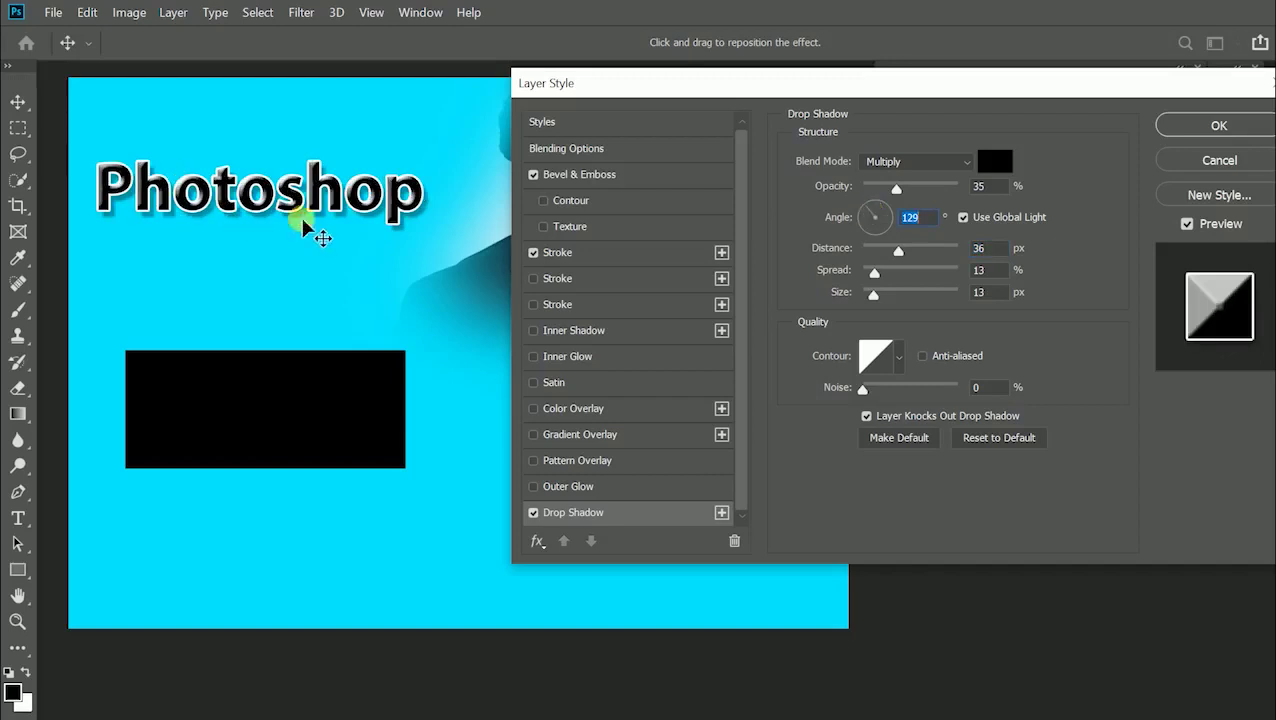
left_click_drag(845, 218, 958, 192)
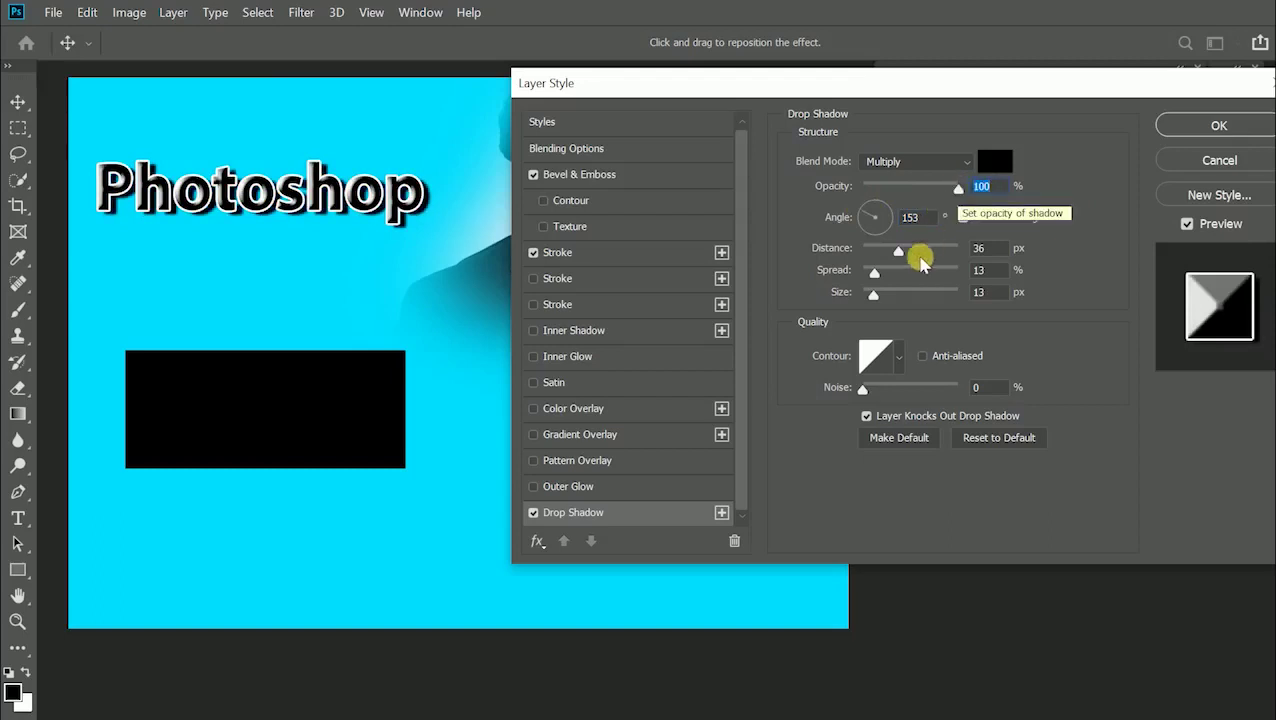
left_click_drag(888, 250, 878, 254)
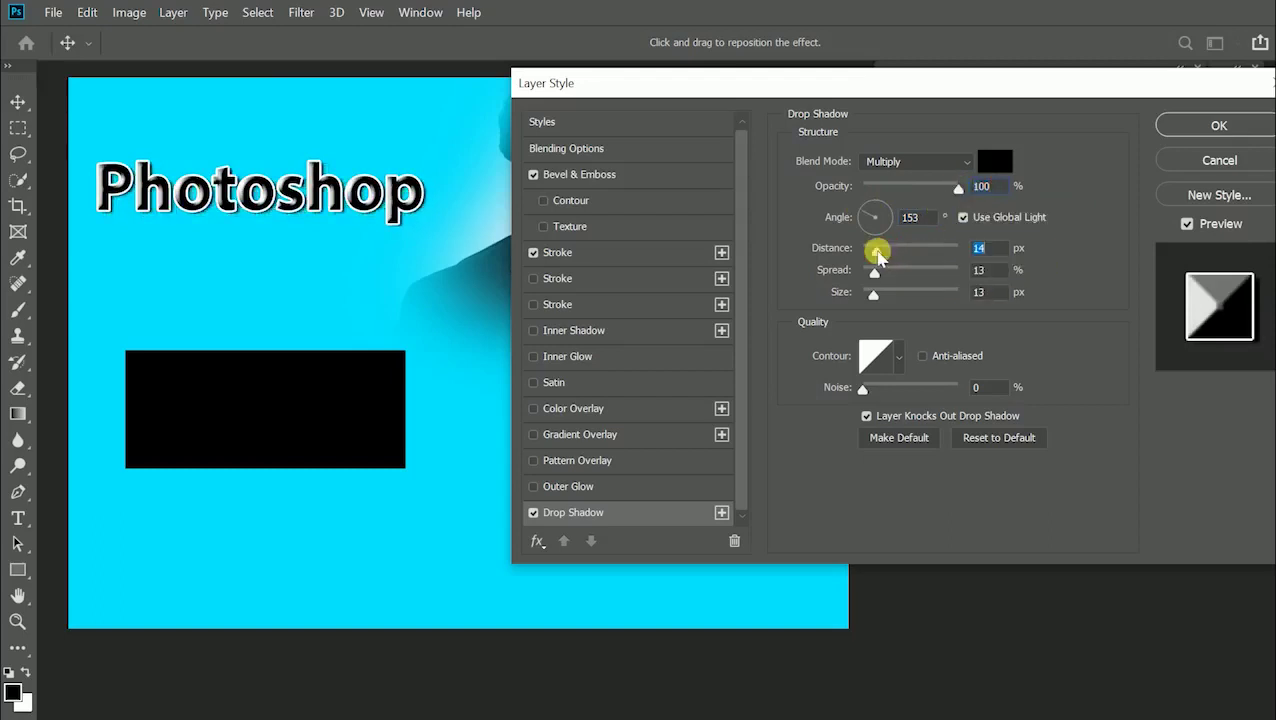
left_click_drag(877, 254, 879, 255)
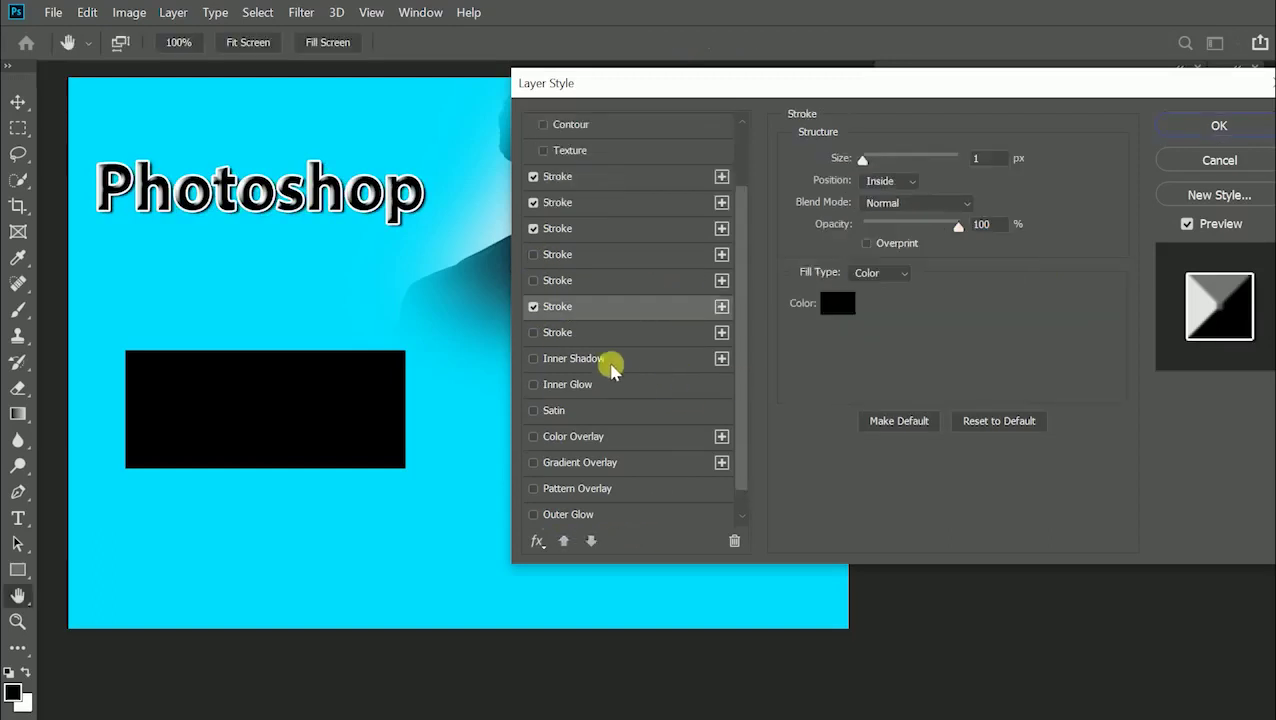
left_click(606, 362)
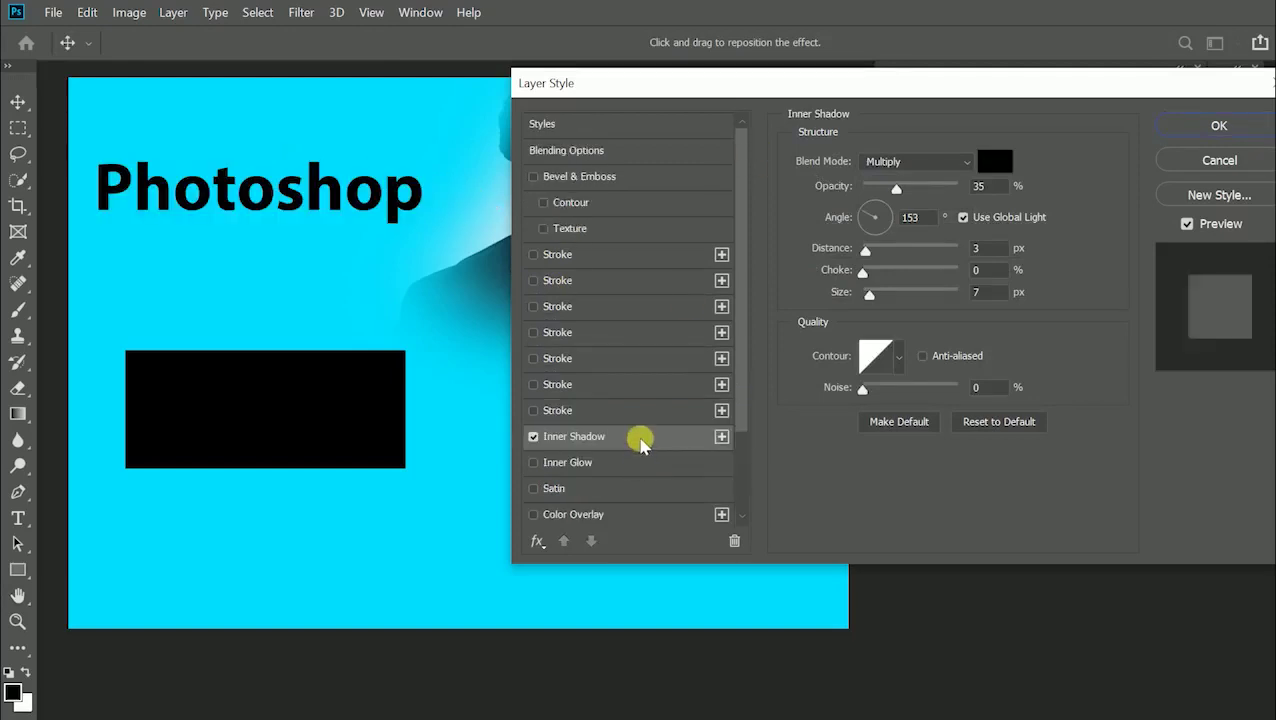
Step: Enable Inner Shadow at 35% opacity, 91°, 3 px distance, with added noise and a new colour
left_click(640, 437)
left_click_drag(866, 248, 896, 293)
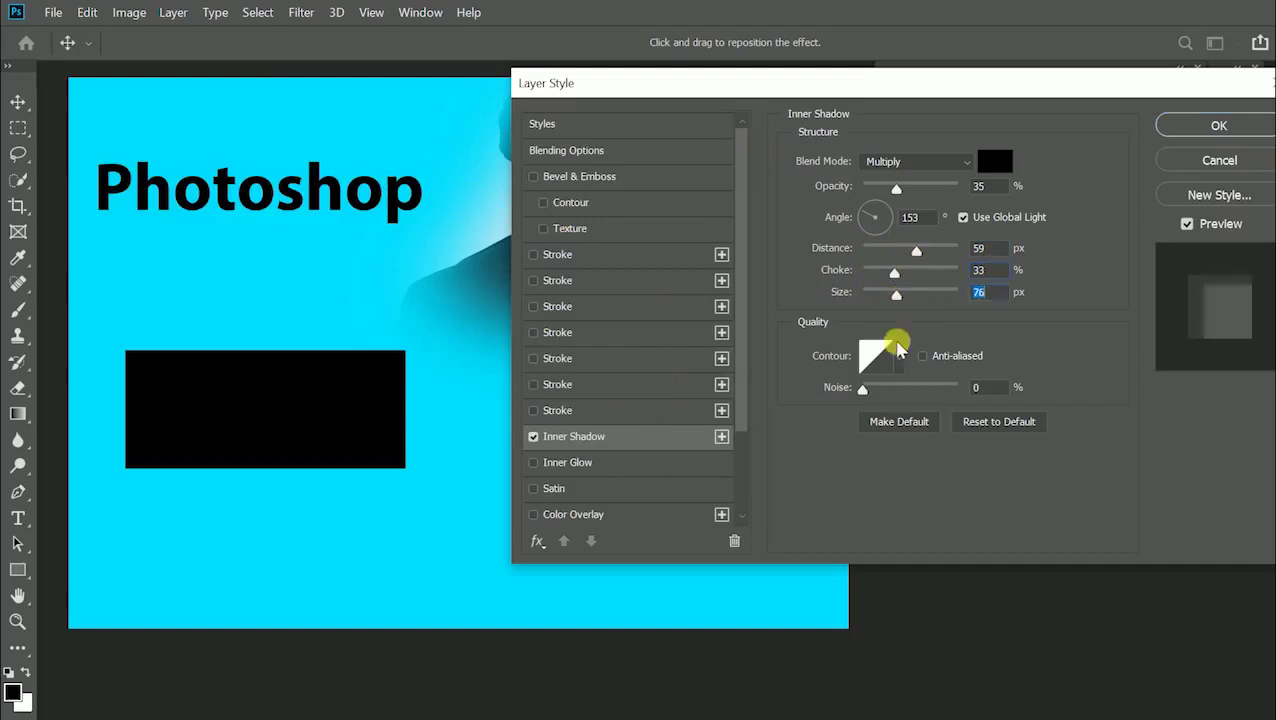
left_click_drag(863, 388, 899, 386)
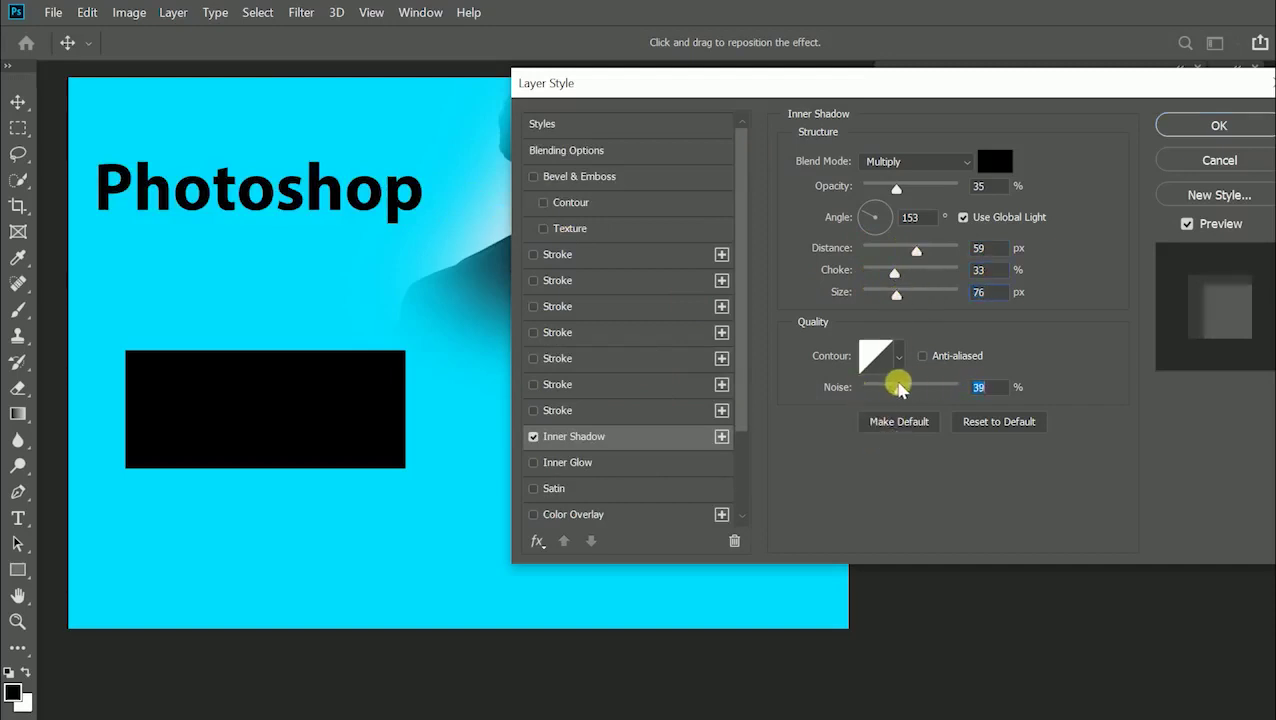
left_click(995, 161)
left_click(1199, 125)
left_click_drag(954, 188, 910, 205)
left_click_drag(910, 261, 903, 296)
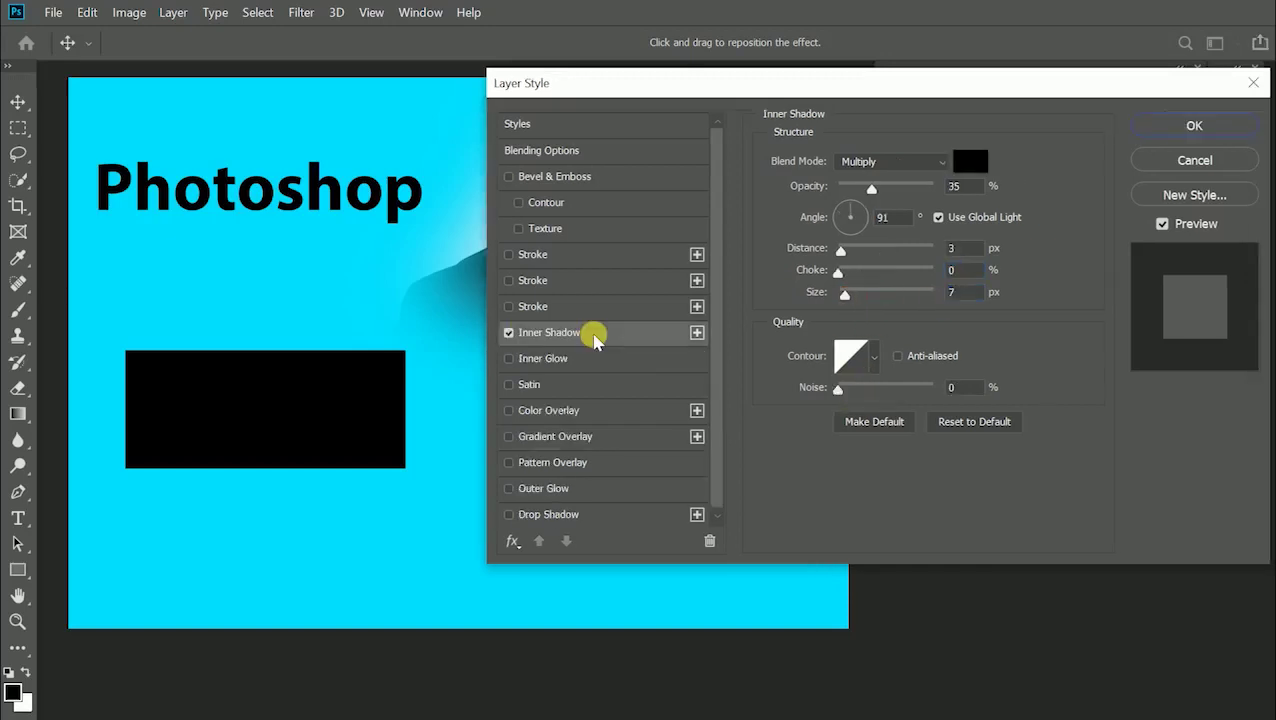
Step: Raise the Inner Shadow opacity, make its colour white, and increase its distance
left_click_drag(871, 188, 921, 190)
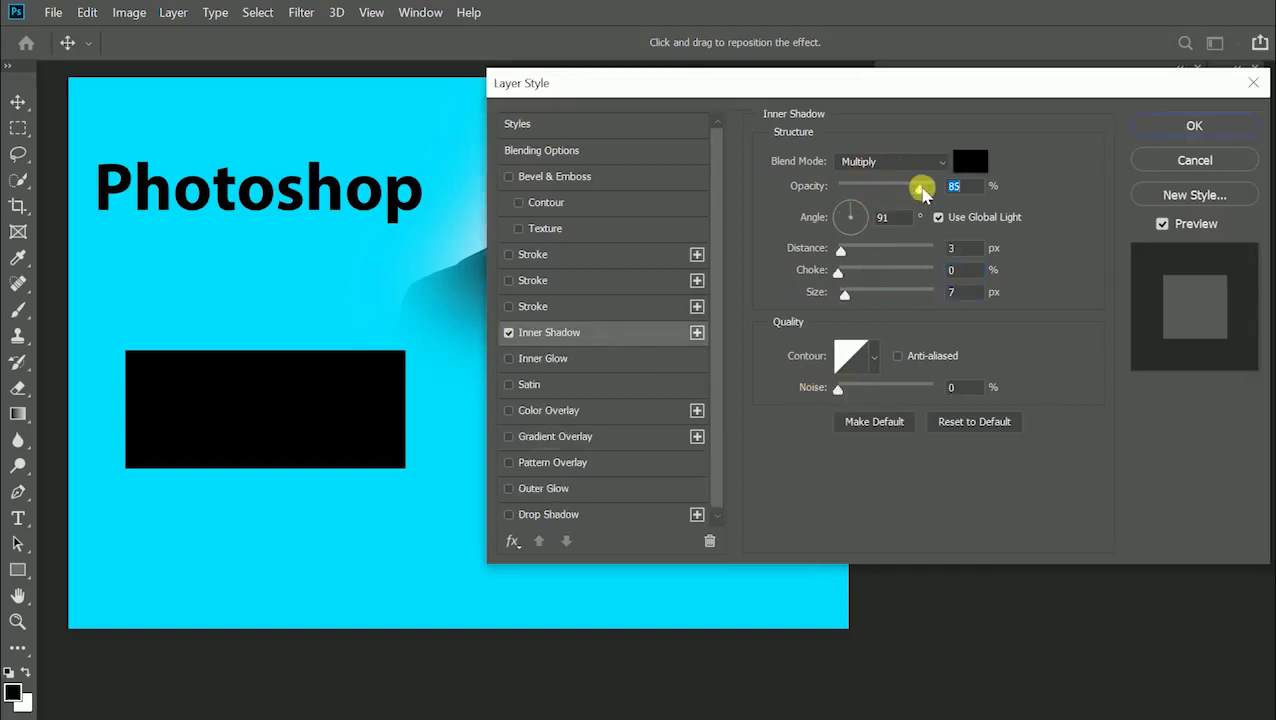
left_click(968, 160)
left_click_drag(812, 176, 749, 133)
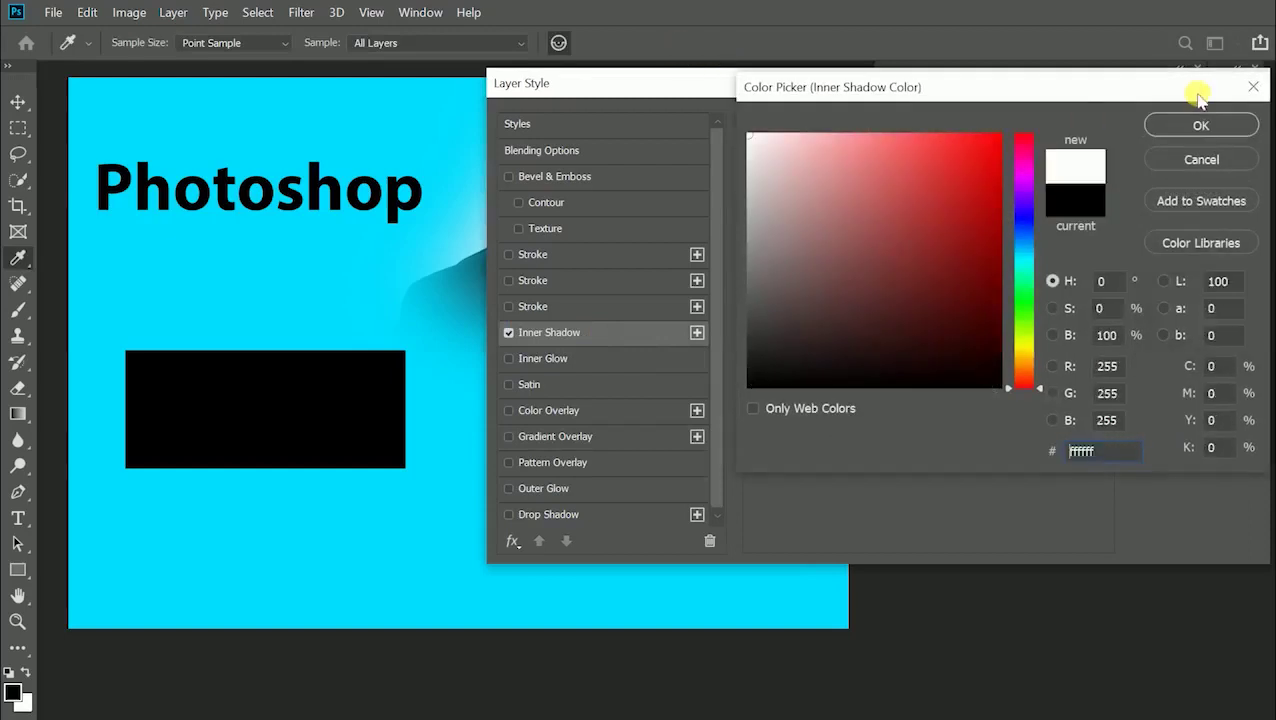
left_click(1190, 124)
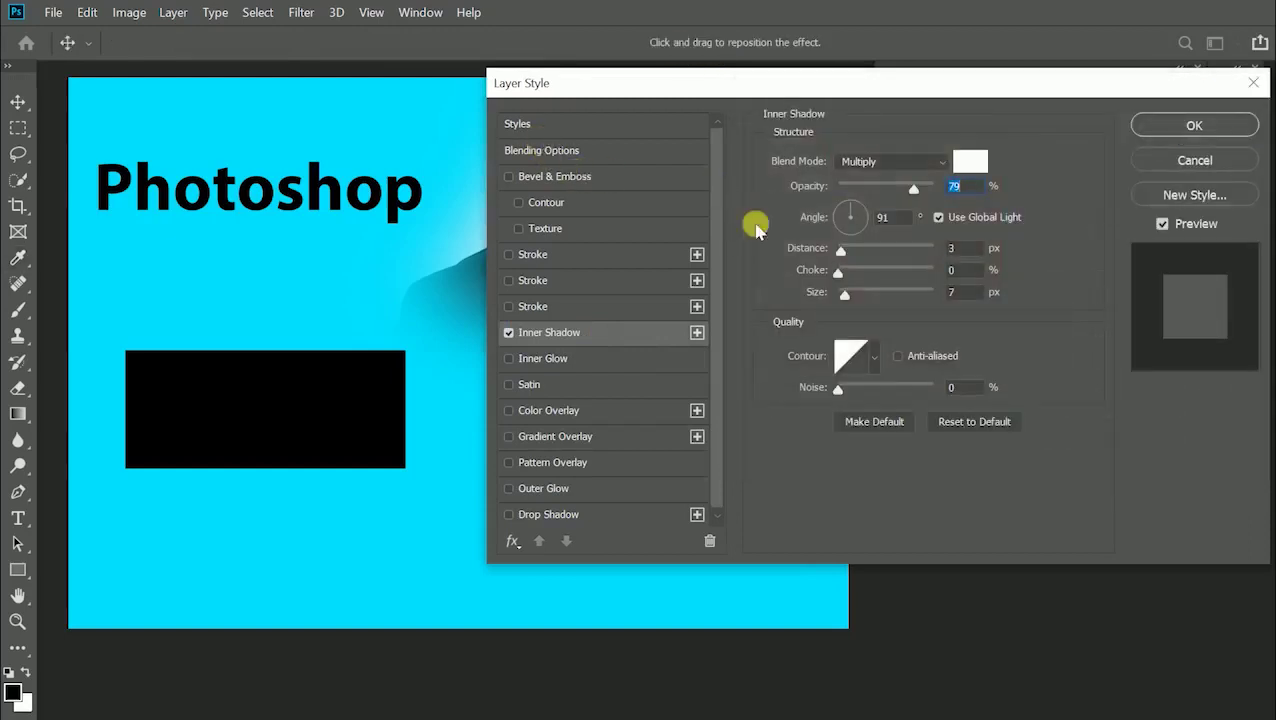
left_click_drag(840, 250, 906, 250)
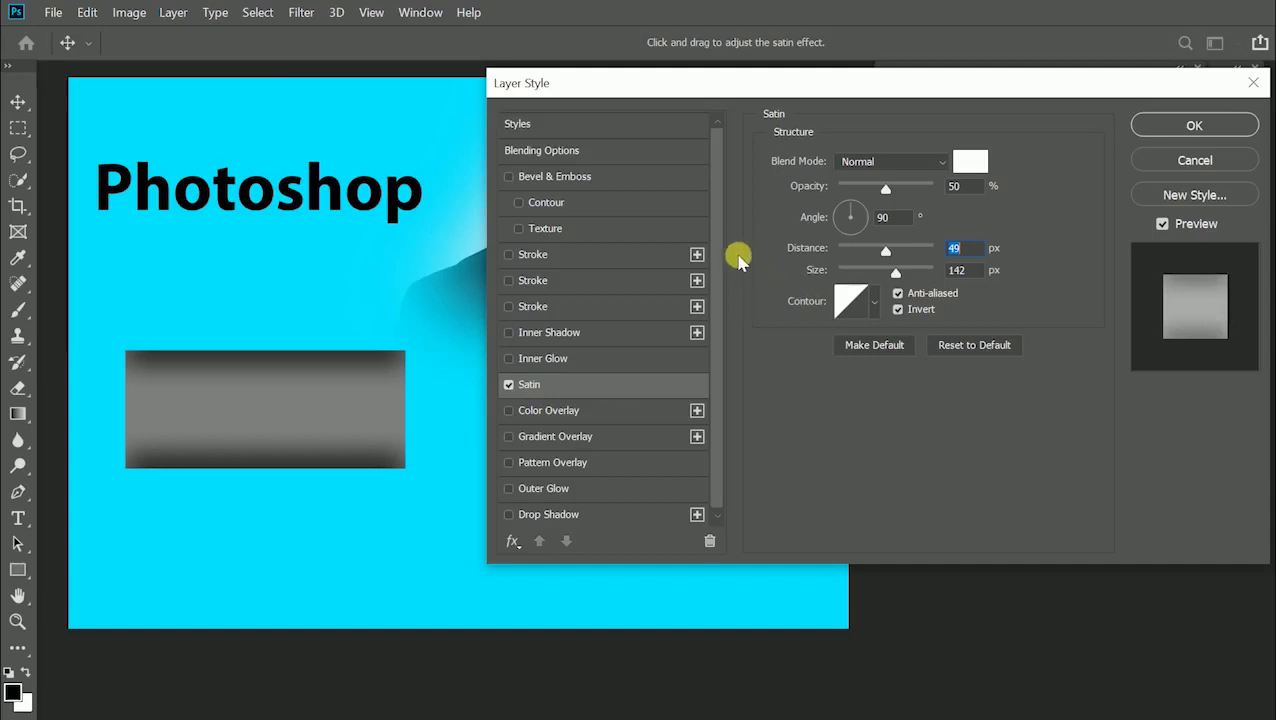
Step: Try Bevel & Emboss and turn it off, then add a Color Overlay for lighter grey
left_click(621, 178)
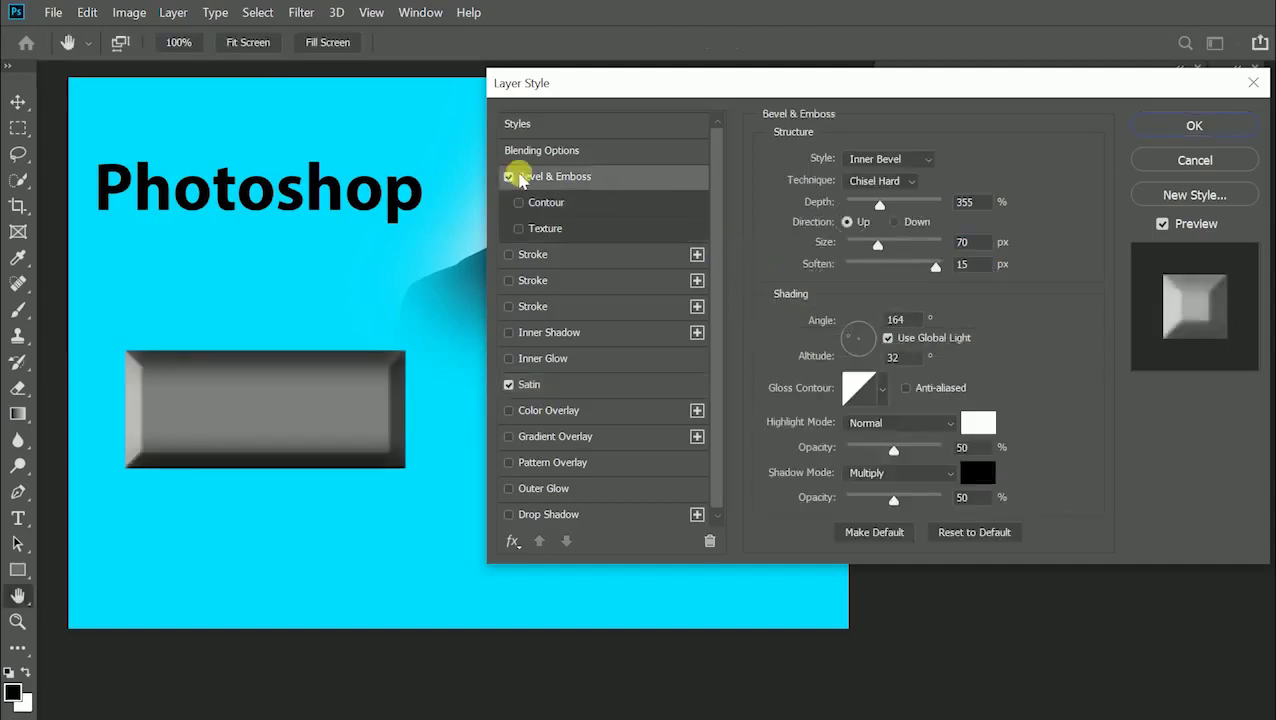
left_click(508, 177)
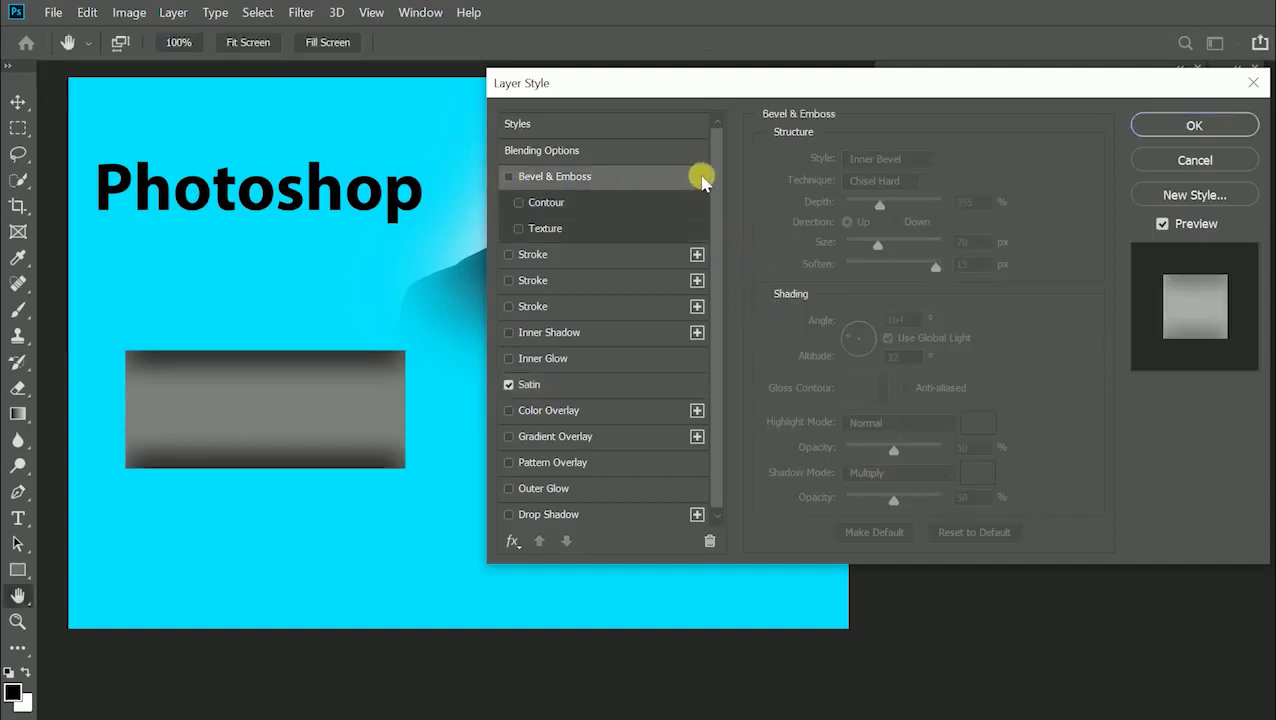
scroll(718, 183, "down", 1)
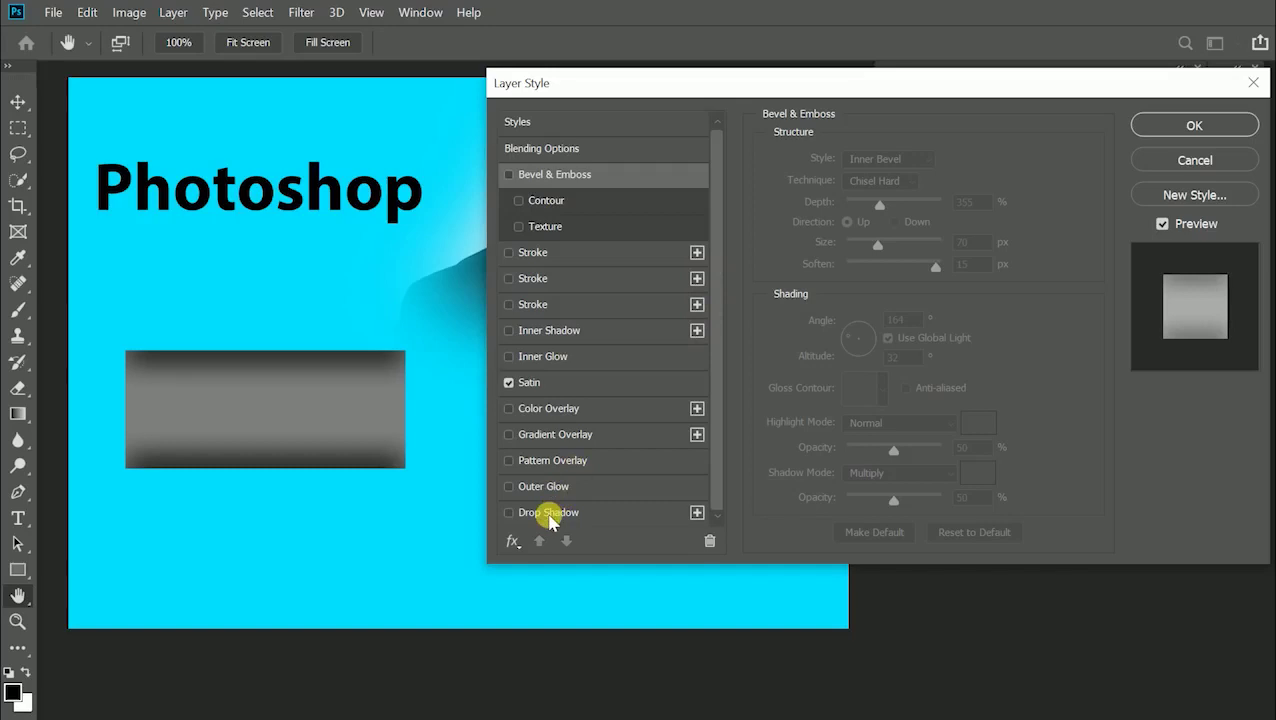
scroll(720, 230, "up", 1)
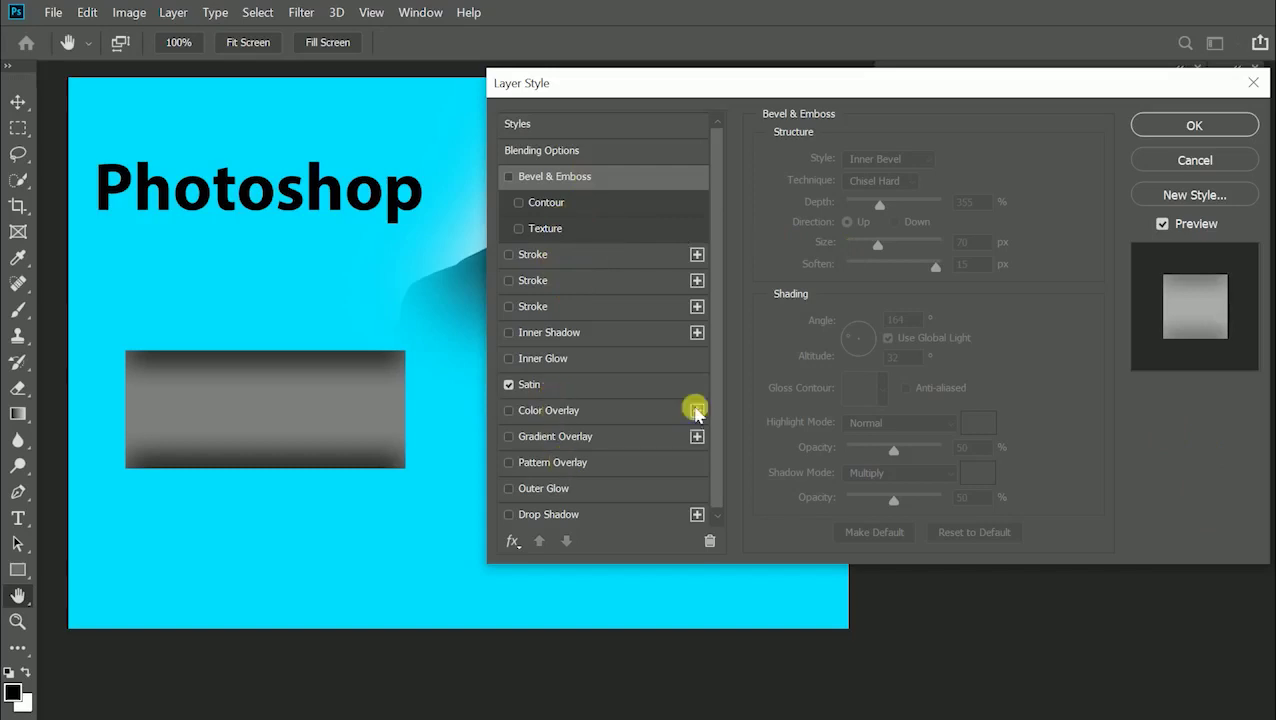
scroll(675, 450, "down", 1)
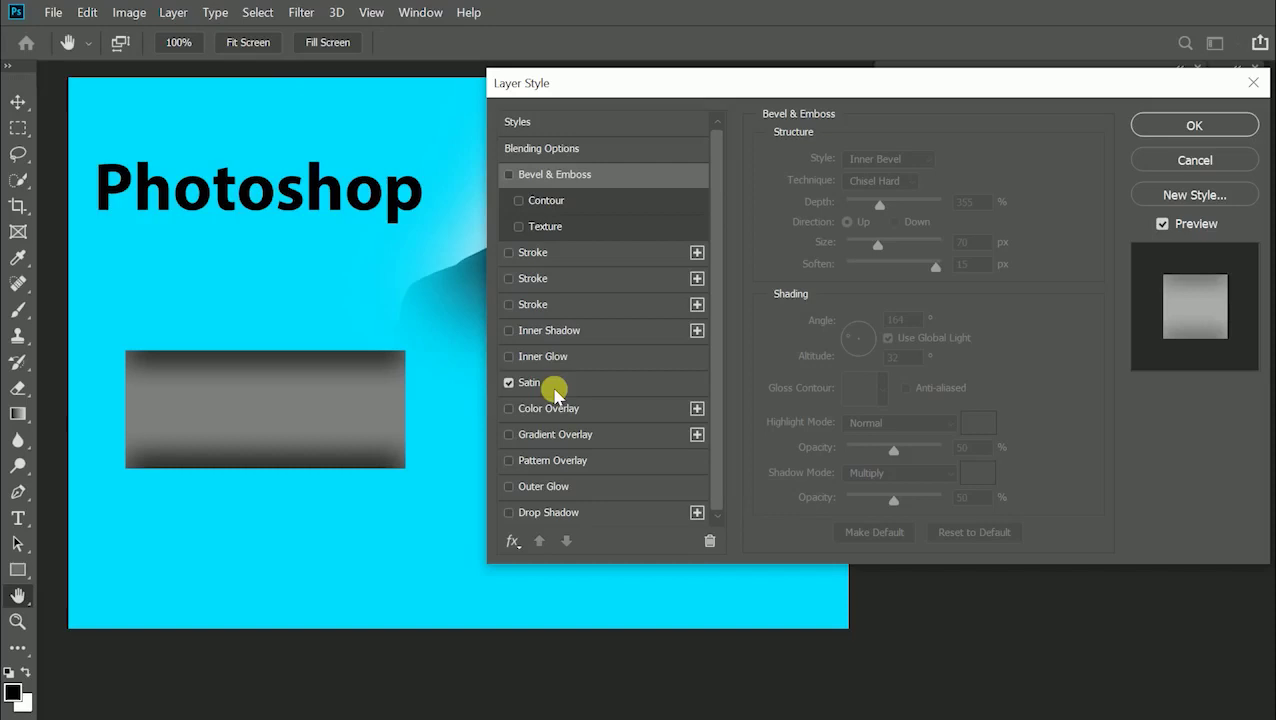
key("ctrl+3")
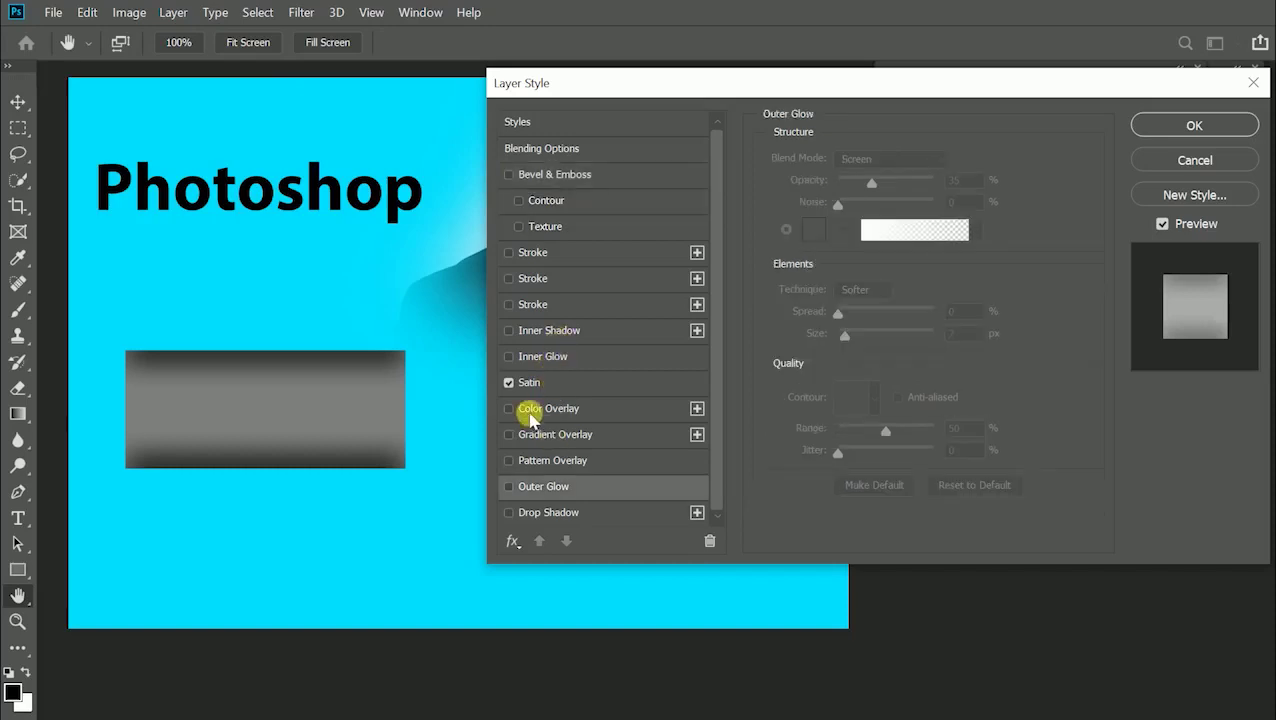
left_click(508, 408)
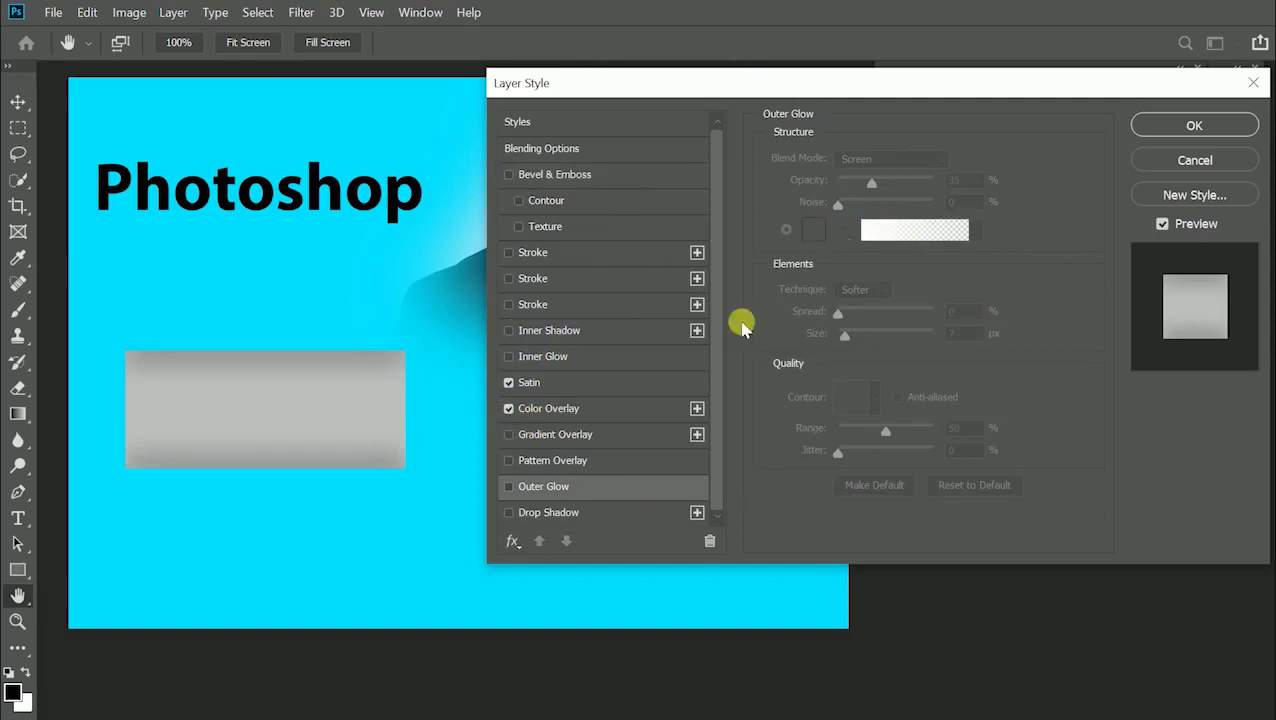
Step: Apply the layer style and reposition the grey rectangle up and to the right
left_click(1165, 124)
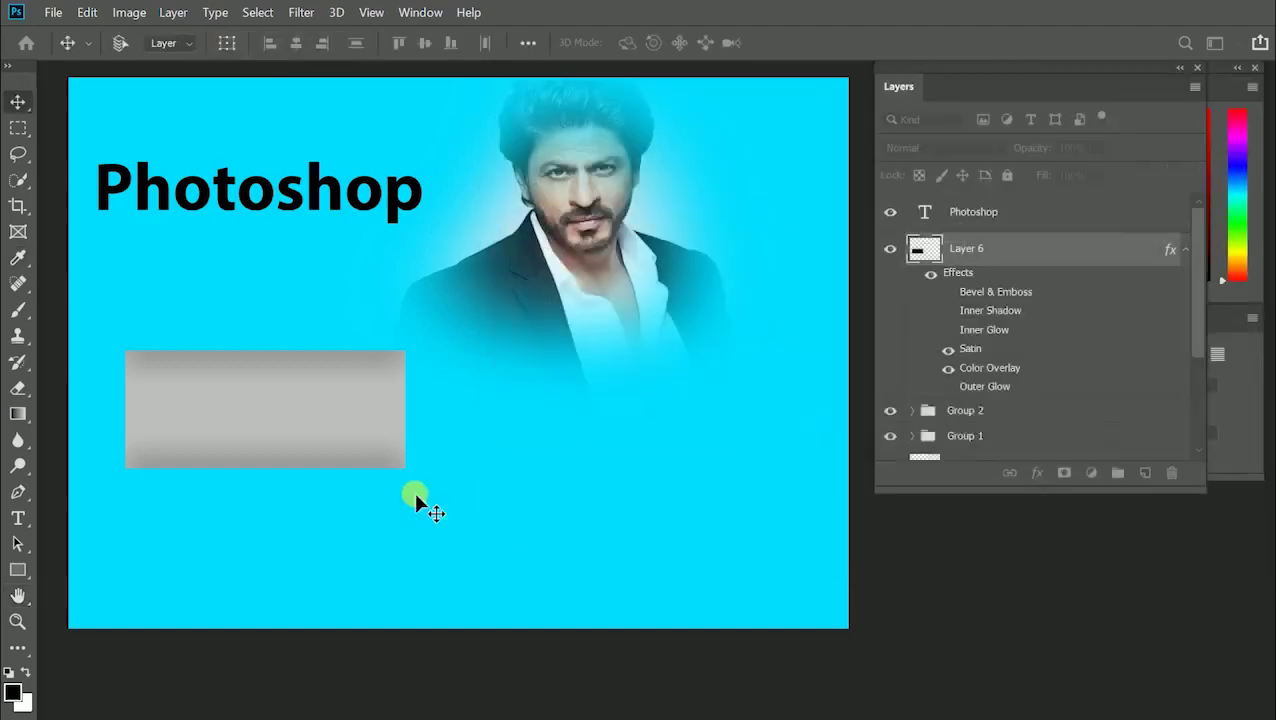
left_click_drag(294, 411, 327, 413)
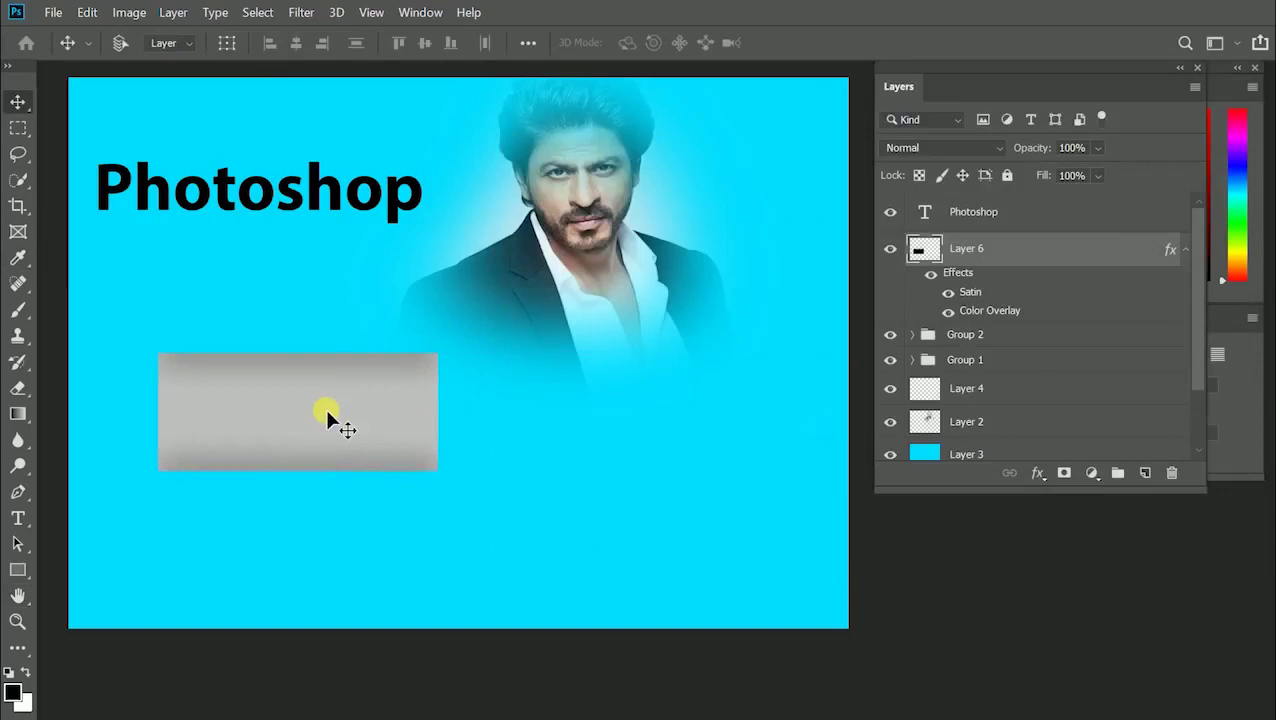
left_click_drag(327, 410, 345, 412)
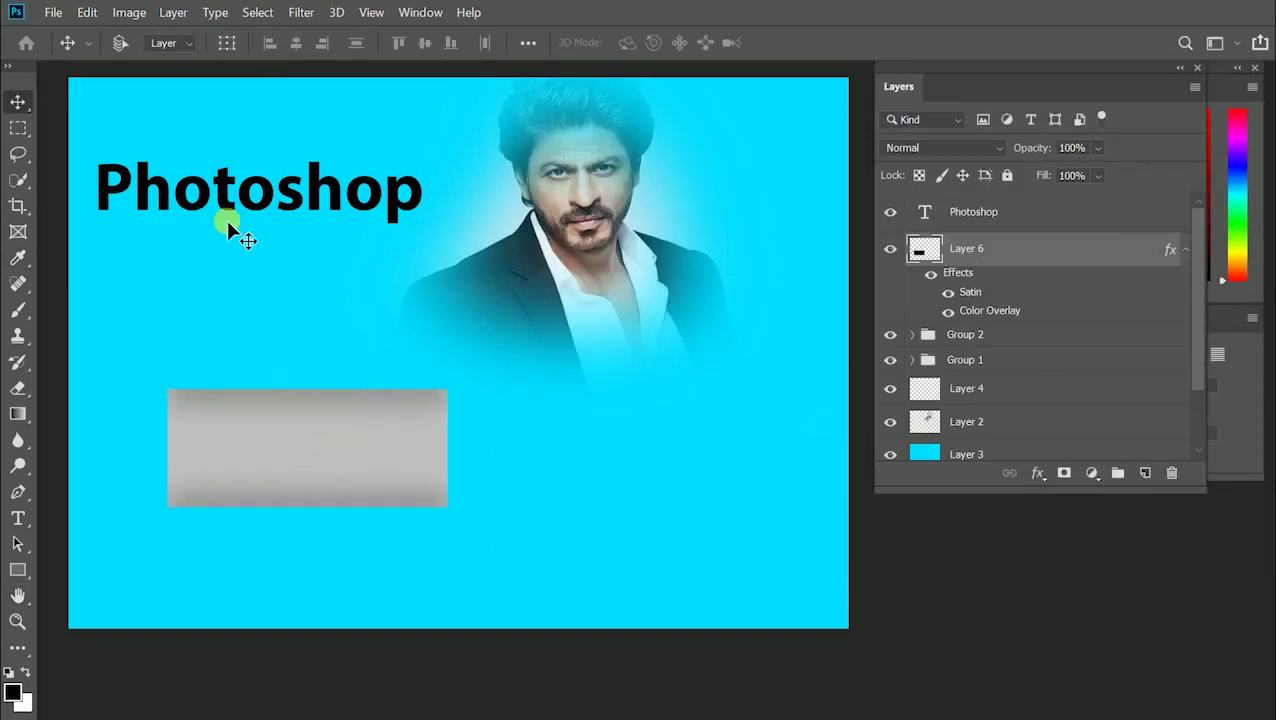
left_click_drag(360, 422, 376, 366)
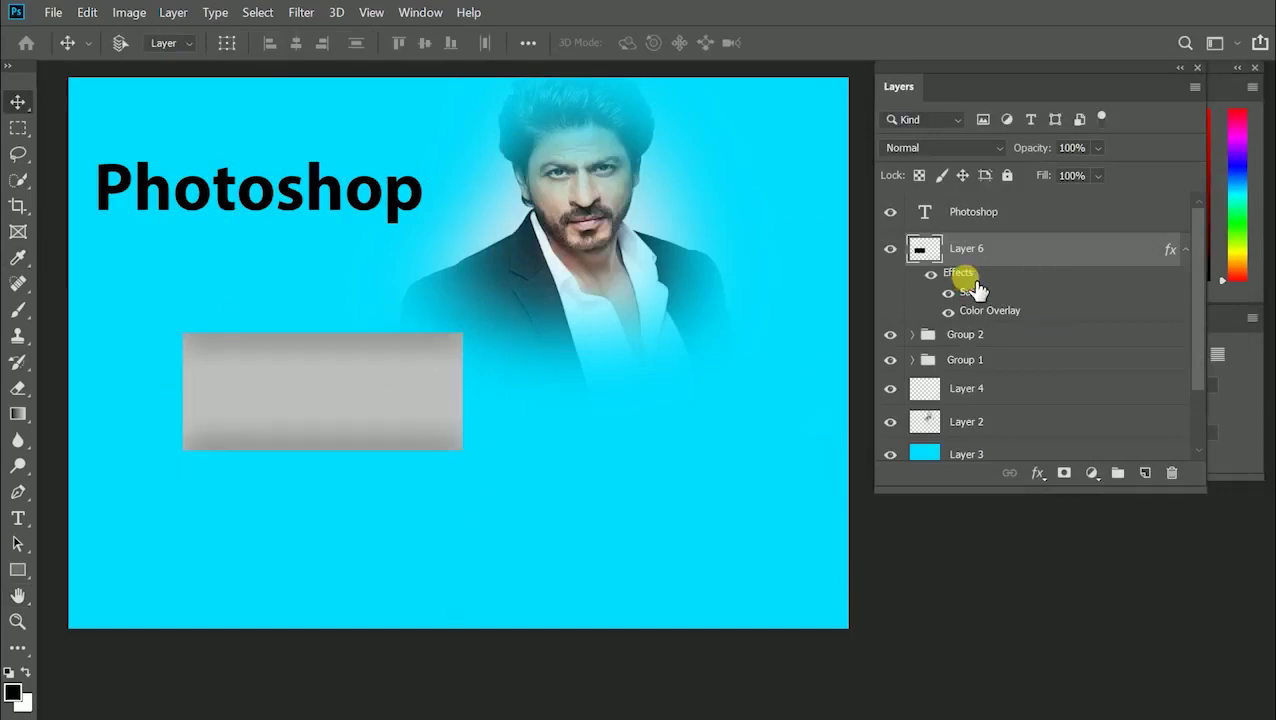
Step: Move the rectangle's effects onto Group 2, then delete Group 2 and Group 1
left_click_drag(968, 285, 982, 418)
key("ctrl+z")
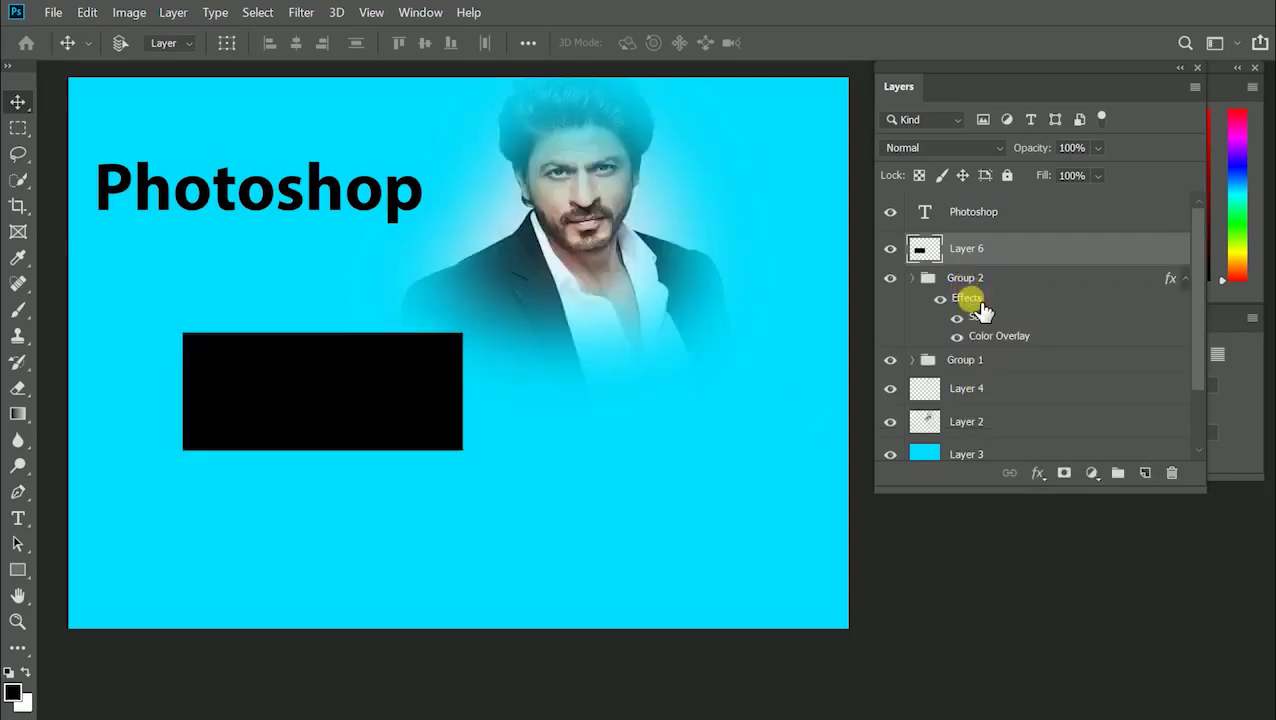
left_click(980, 300)
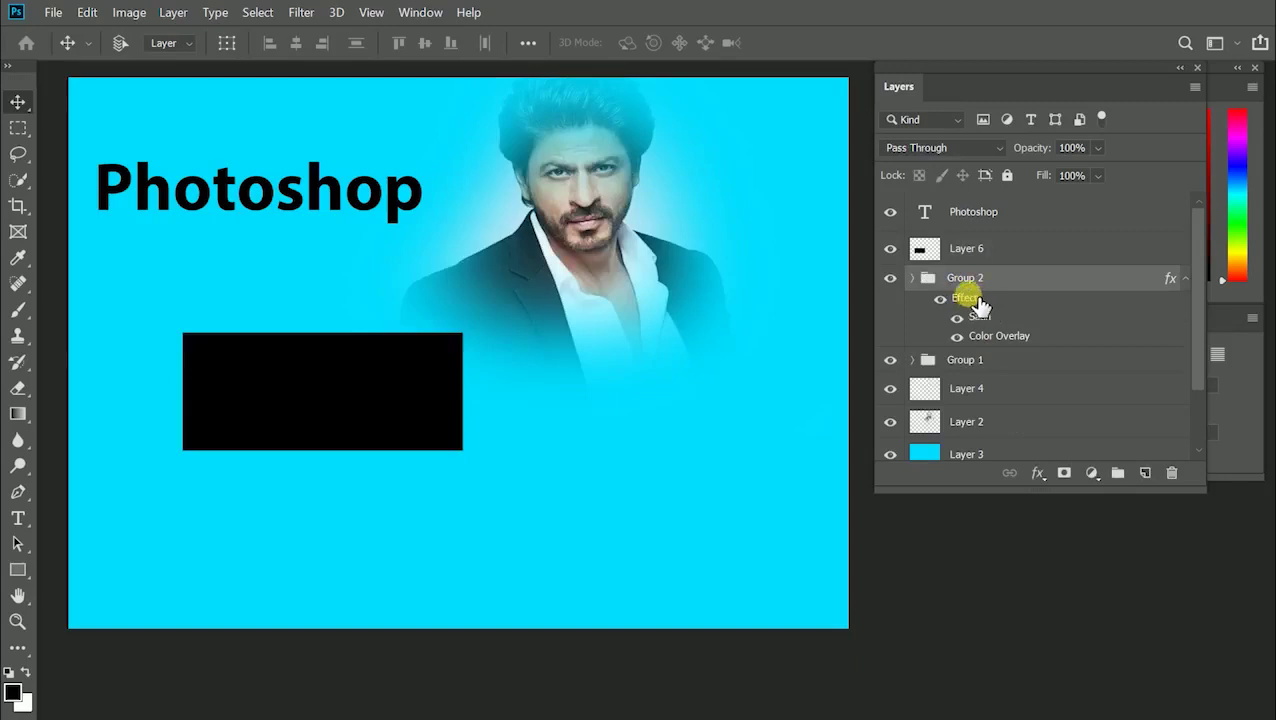
left_click_drag(968, 284, 1172, 472)
left_click_drag(969, 278, 1170, 474)
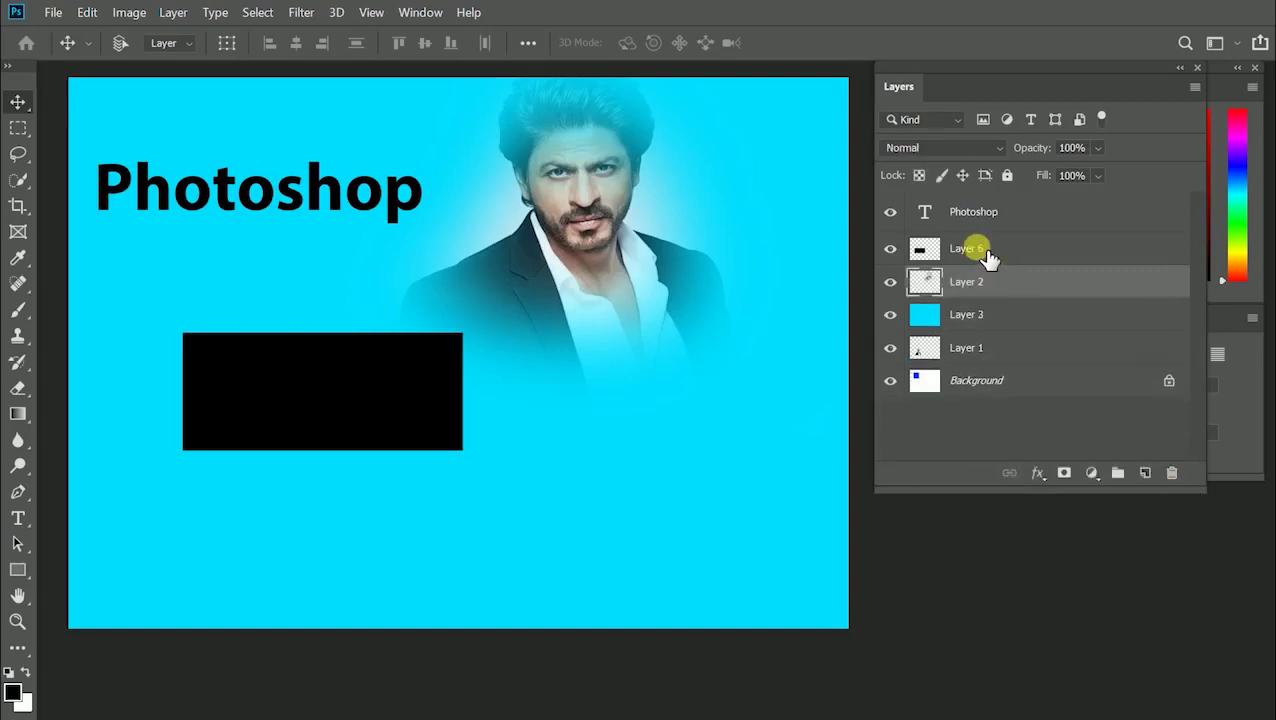
Step: Finish deleting Group 1 and move Layer 6's black rectangle down to the left
left_click(966, 314)
right_click(380, 378)
left_click(433, 390)
left_click_drag(425, 390, 335, 435)
Step: Select the faded portrait's layer and move it down and to the right
right_click(586, 220)
left_click(607, 245)
left_click_drag(595, 285, 628, 345)
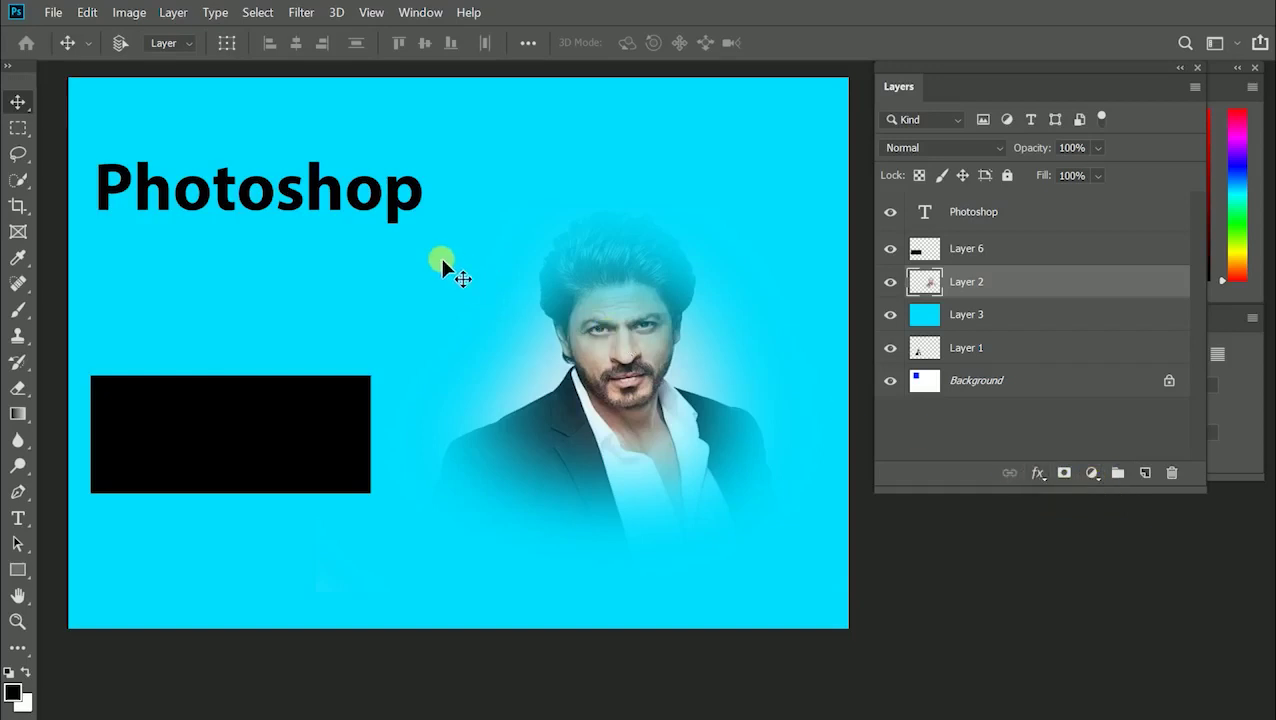
right_click(27, 132)
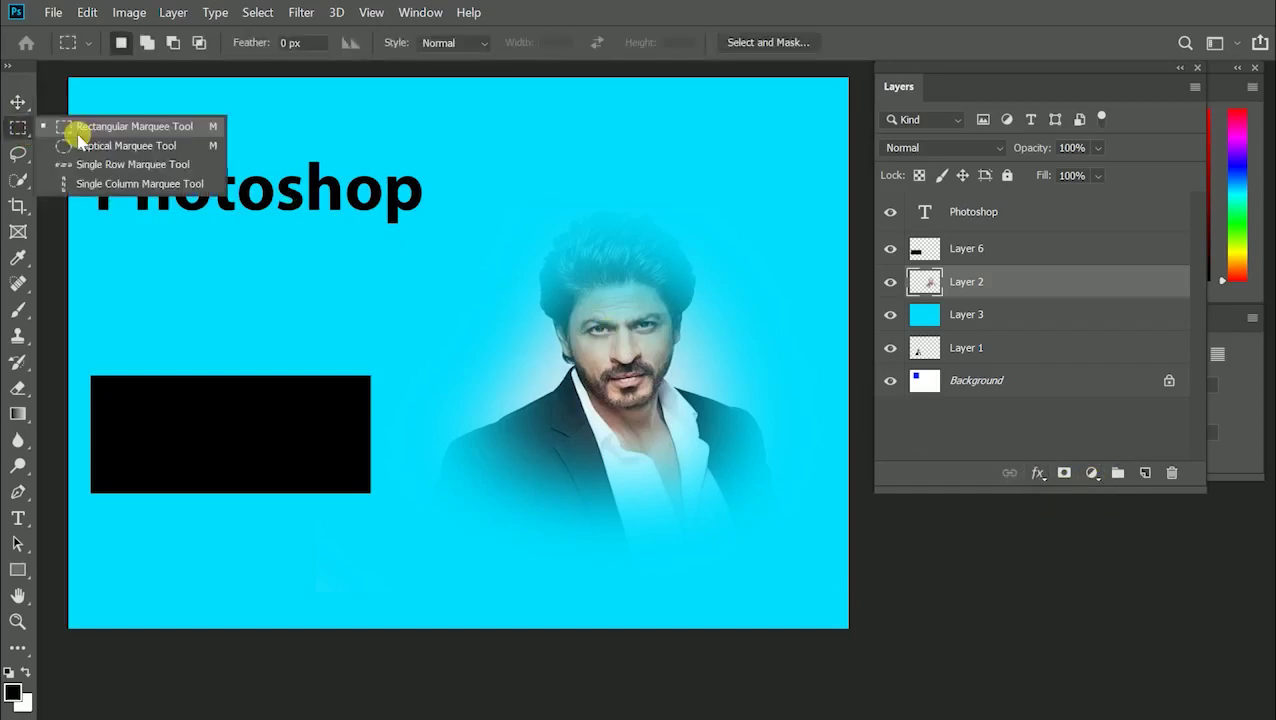
Step: Draw elliptical marquee selections around the face, then clear the selection
left_click(150, 148)
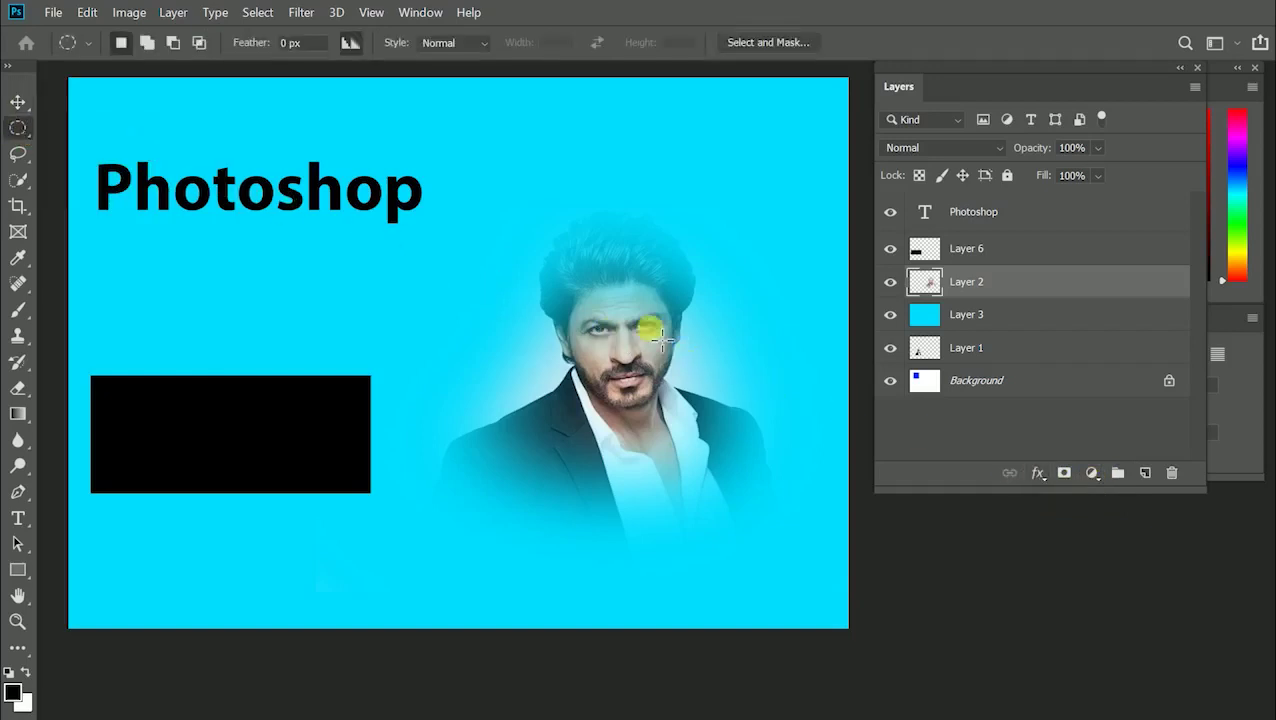
left_click_drag(452, 222, 720, 492)
left_click(684, 196)
left_click_drag(712, 447, 712, 246)
left_click(712, 246)
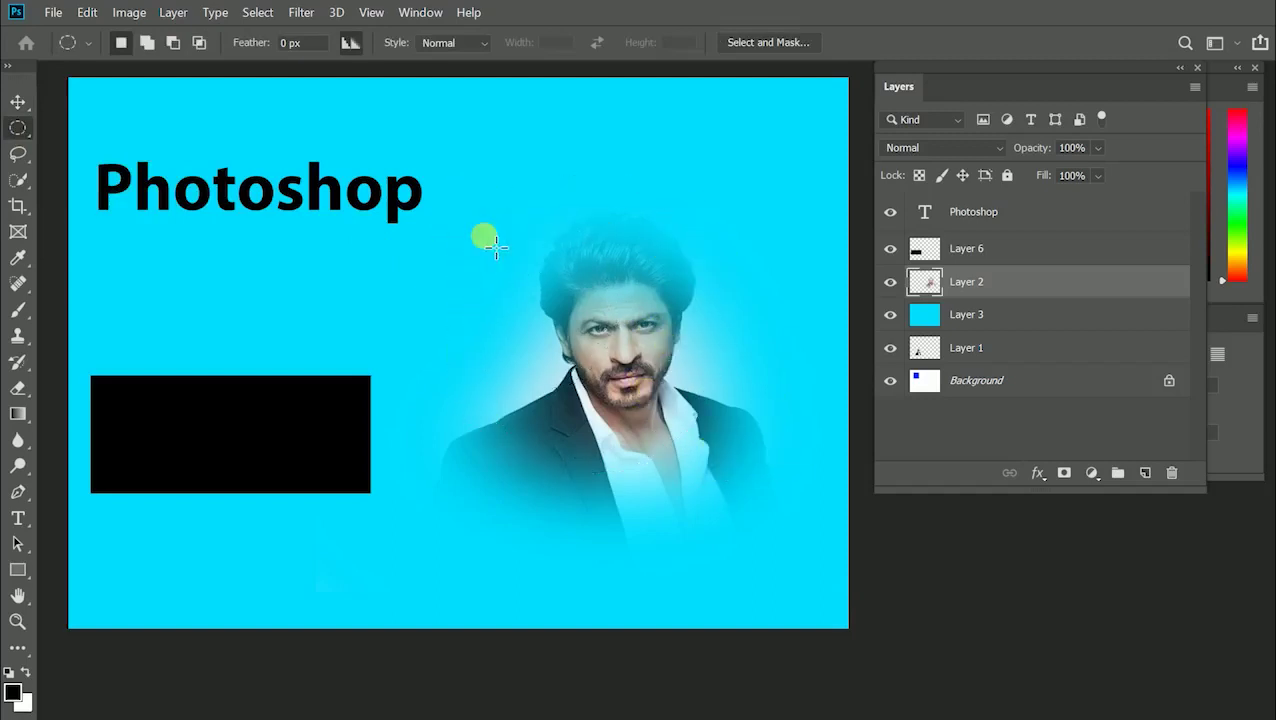
Step: Pick the Lasso Tool and move the second photo, Layer 7, to the poster's lower left
left_click(17, 155)
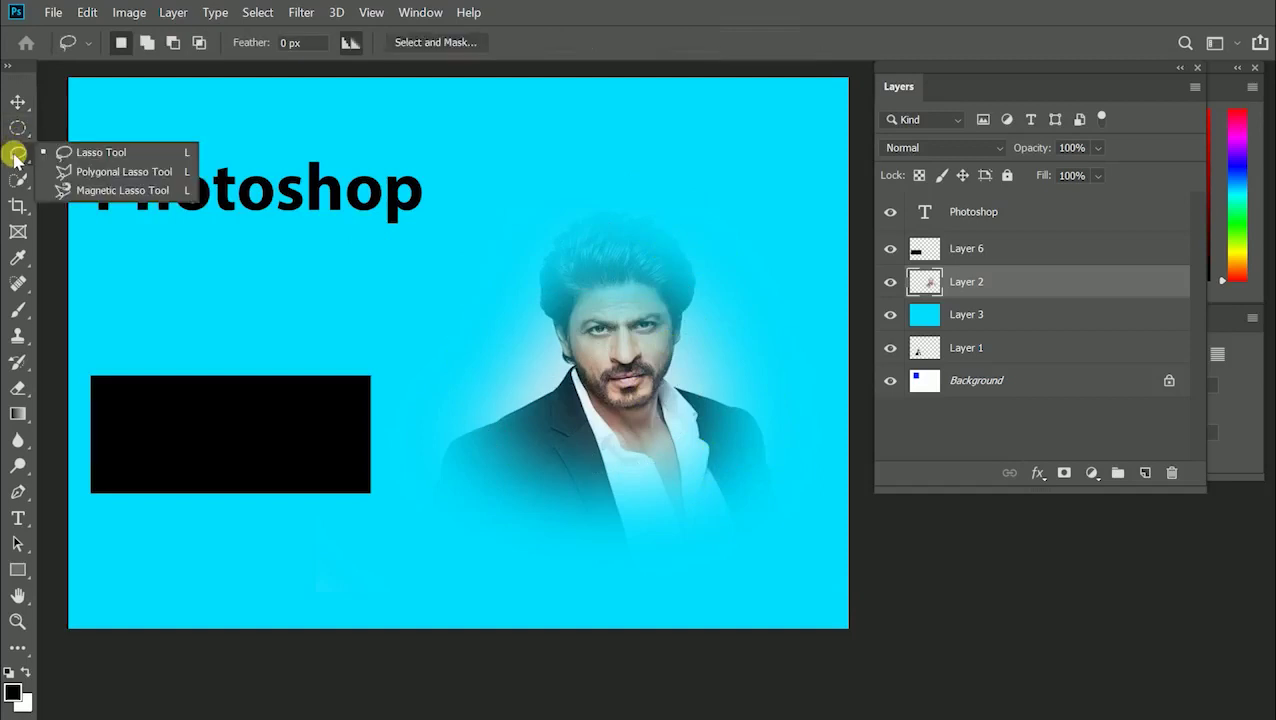
left_click(143, 157)
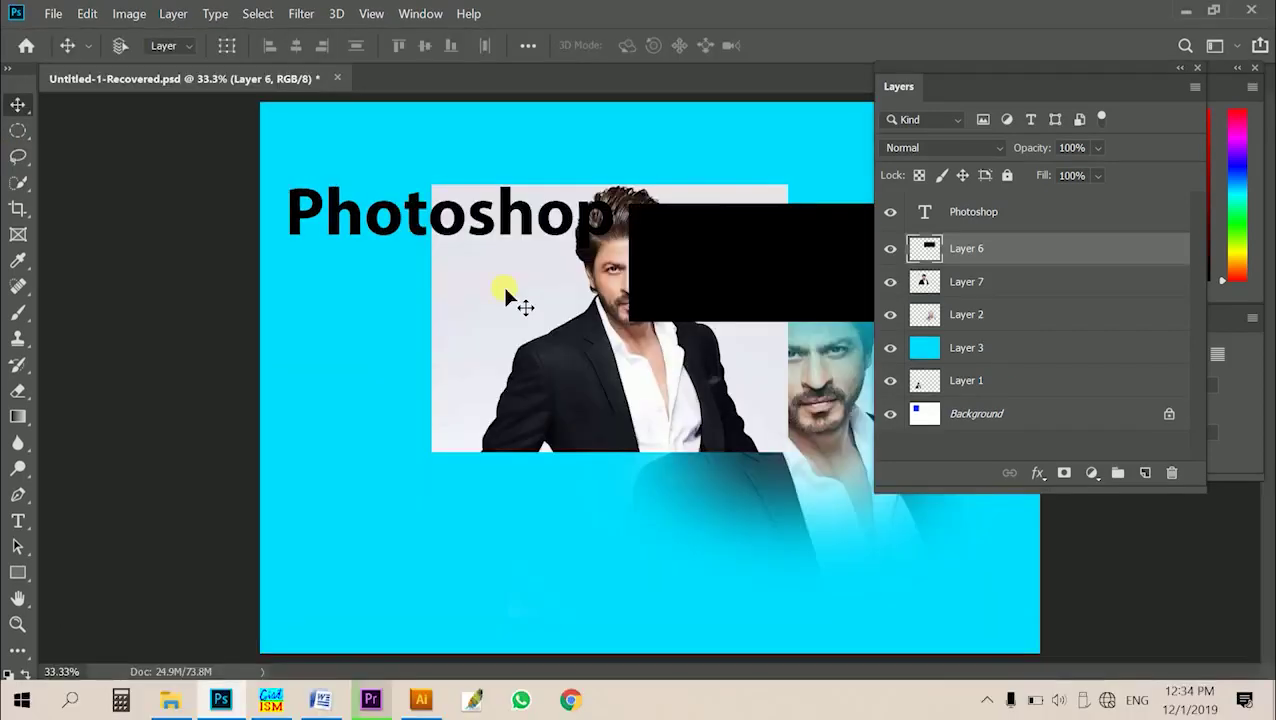
right_click(507, 293)
left_click(541, 296)
left_click_drag(528, 313, 417, 467)
right_click(665, 285)
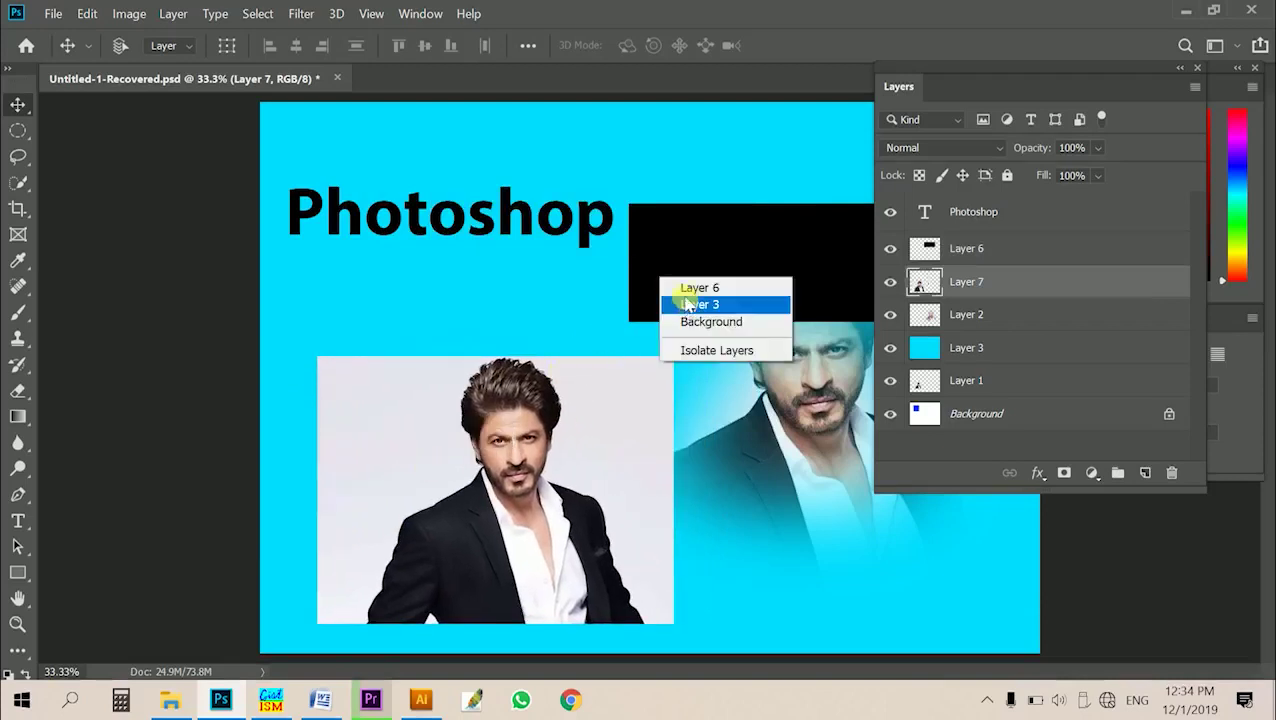
Step: Move the black box (Layer 6) up beside the Photoshop title and select the Lasso Tool
left_click(697, 288)
left_click_drag(658, 296, 650, 228)
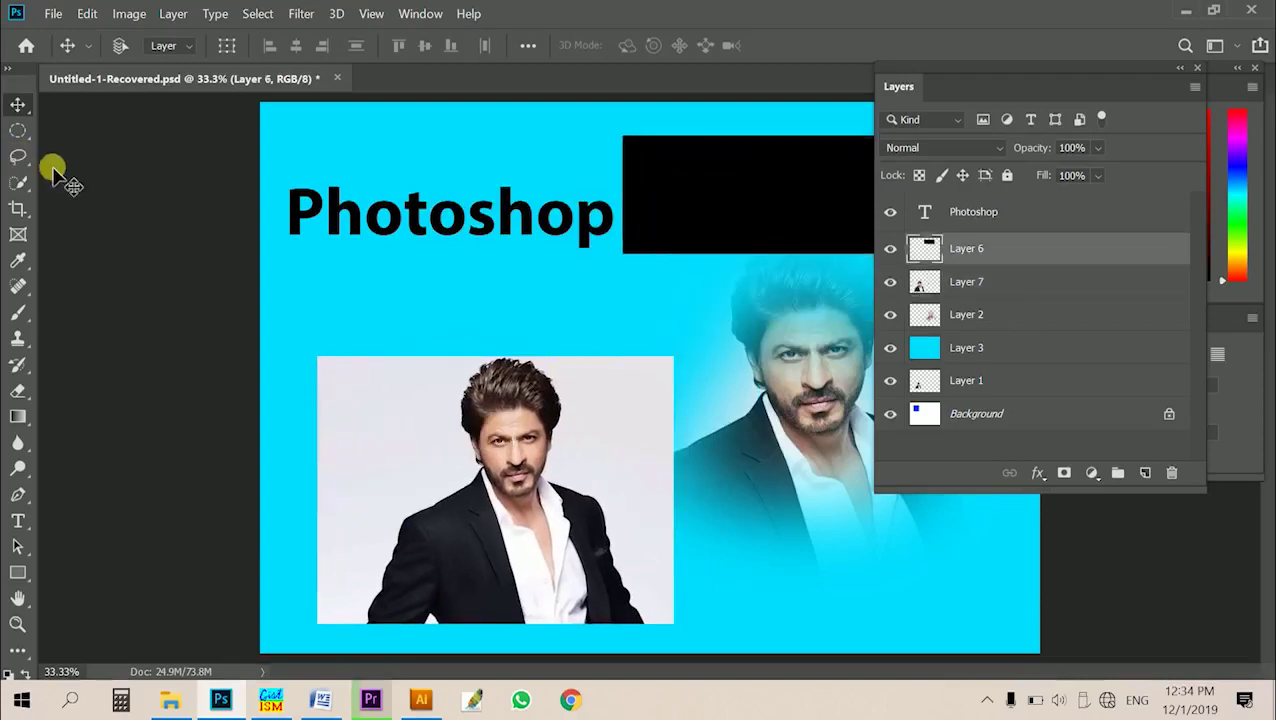
left_click(18, 156)
Step: Switch to full-screen mode and zoom and pan over the second portrait
key("f")
left_click_drag(432, 348, 452, 215)
mouse_move(495, 314)
left_mouse_down()
mouse_move(473, 322)
mouse_move(460, 265)
left_mouse_up()
key("ctrl+minus")
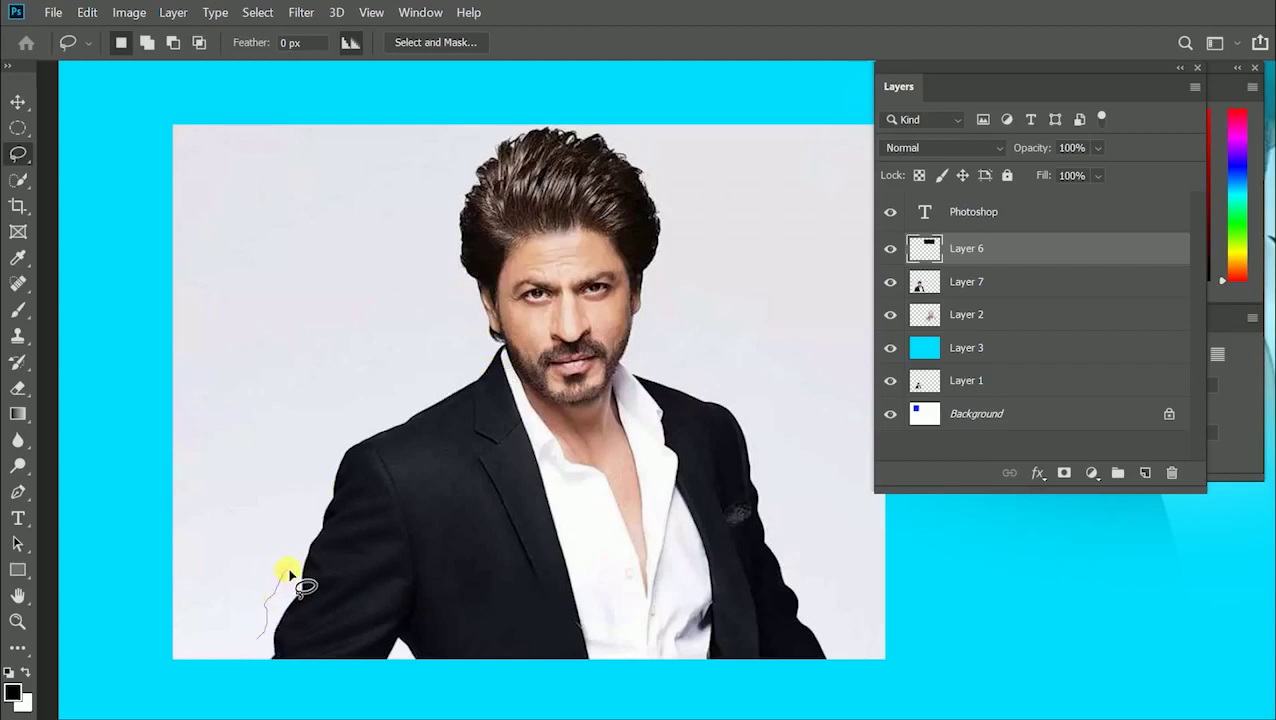
Step: Trace a freehand selection around the figure, deselect, then draw ellipses over the shoulder and face
left_click(274, 658)
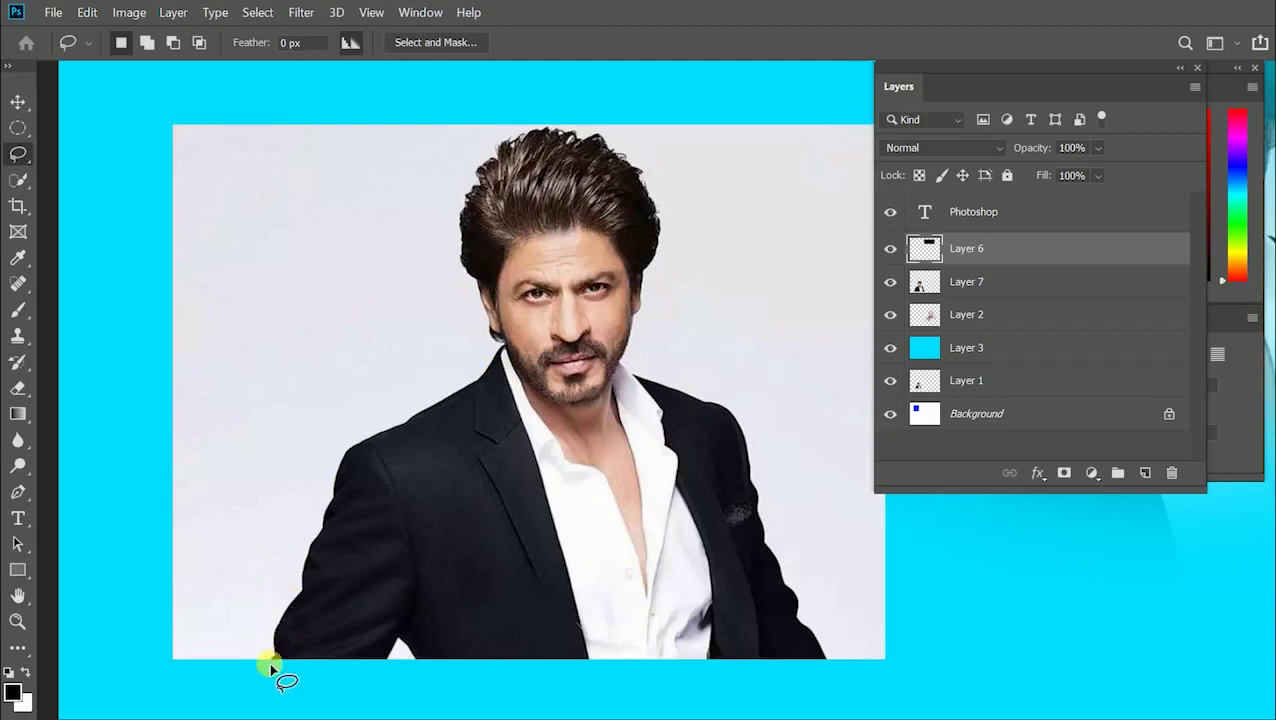
mouse_move(277, 630)
left_mouse_down()
mouse_move(356, 451)
mouse_move(485, 363)
mouse_move(501, 303)
mouse_move(483, 236)
mouse_move(529, 176)
mouse_move(630, 262)
mouse_move(626, 389)
mouse_move(753, 432)
mouse_move(851, 716)
mouse_move(822, 682)
left_mouse_up()
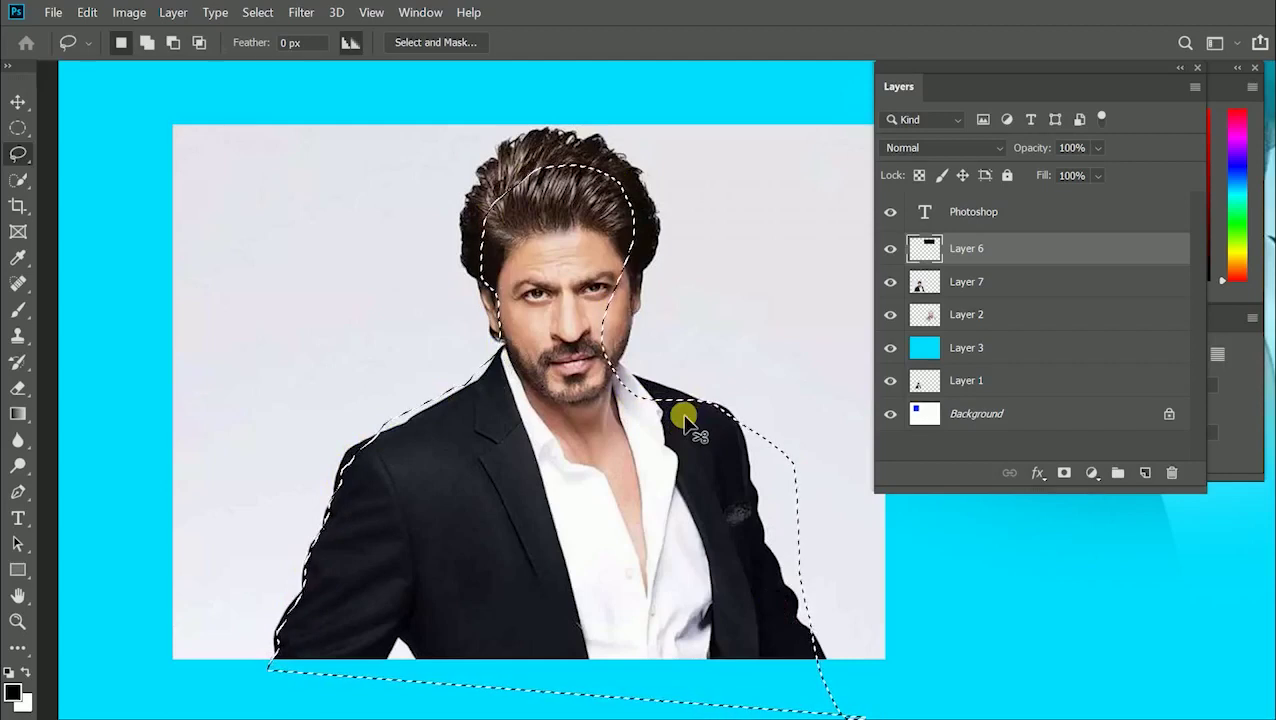
key("ctrl+d")
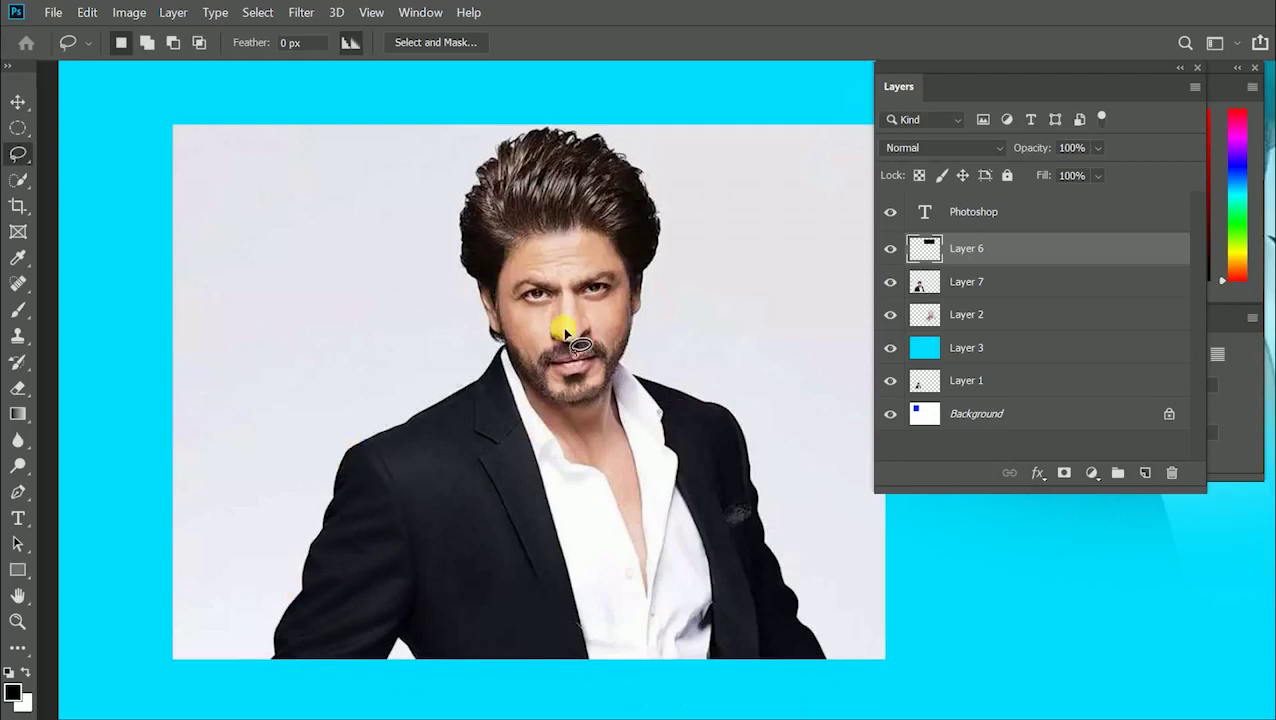
key("m")
left_click_drag(251, 242, 580, 505)
left_click(524, 417)
left_click_drag(524, 417, 568, 305)
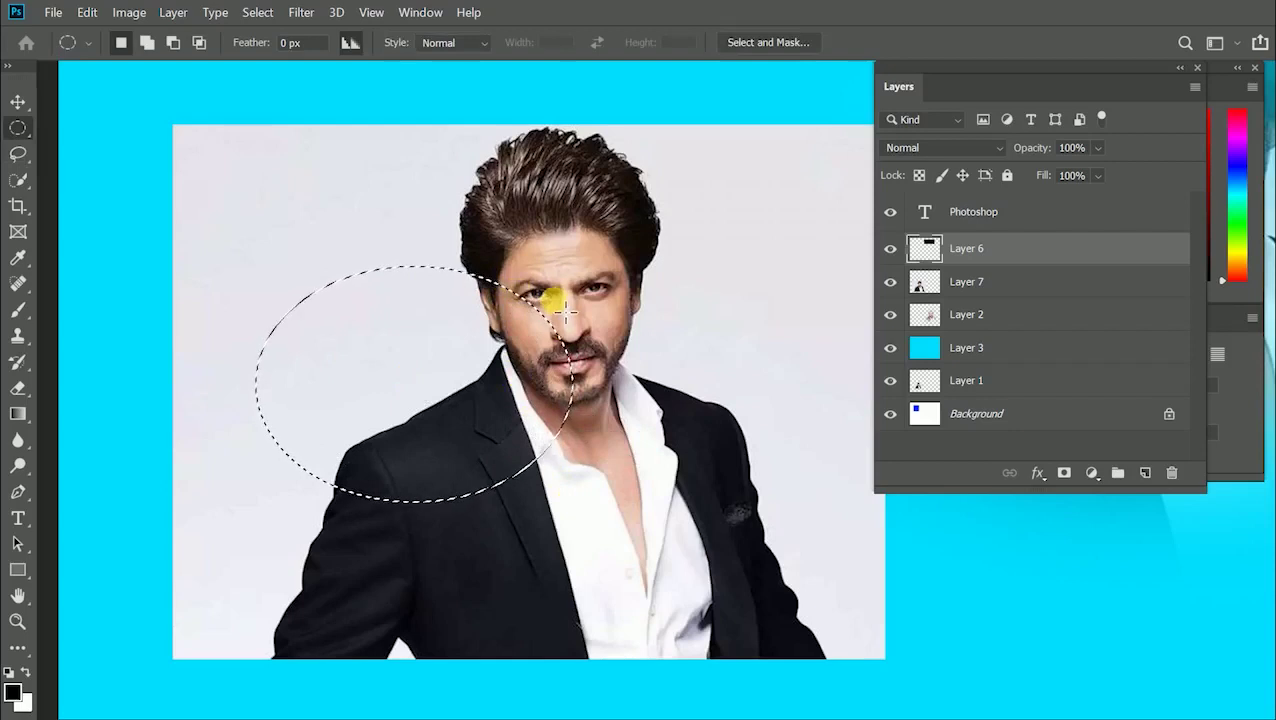
key("l")
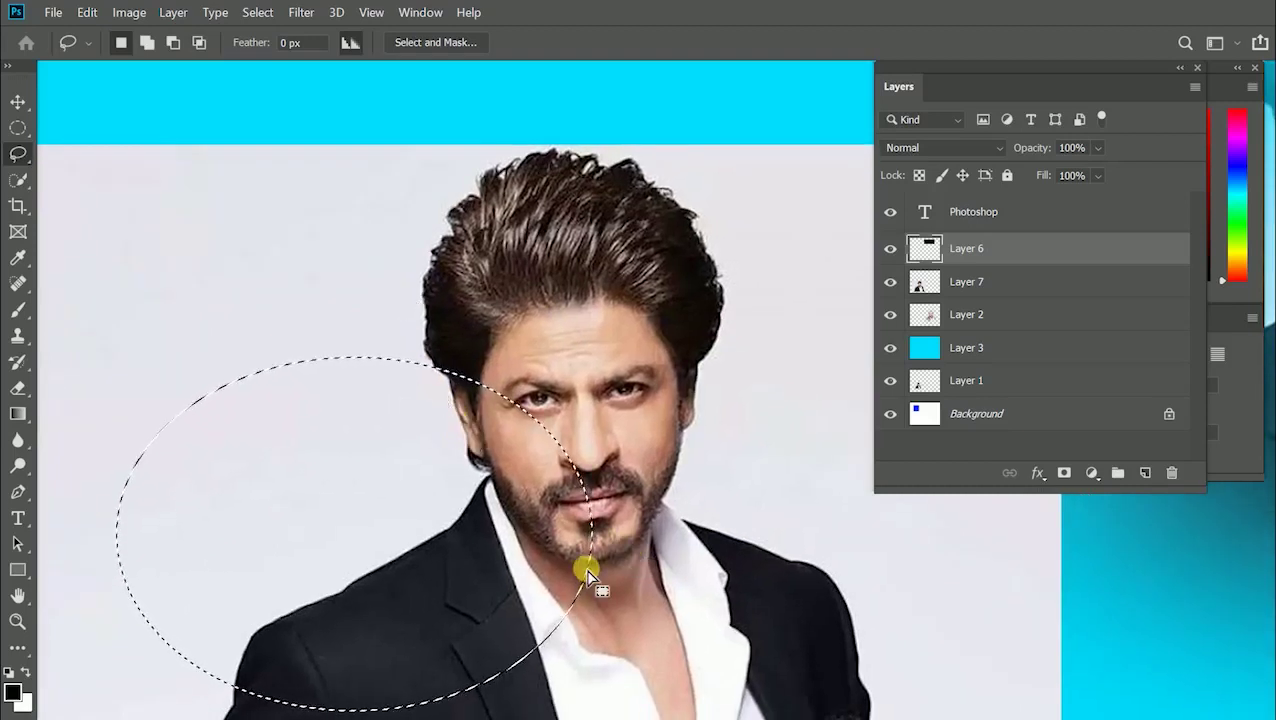
Step: Add a circle over the face and subtract a round bite from the ellipse, undoing each
key("shift")
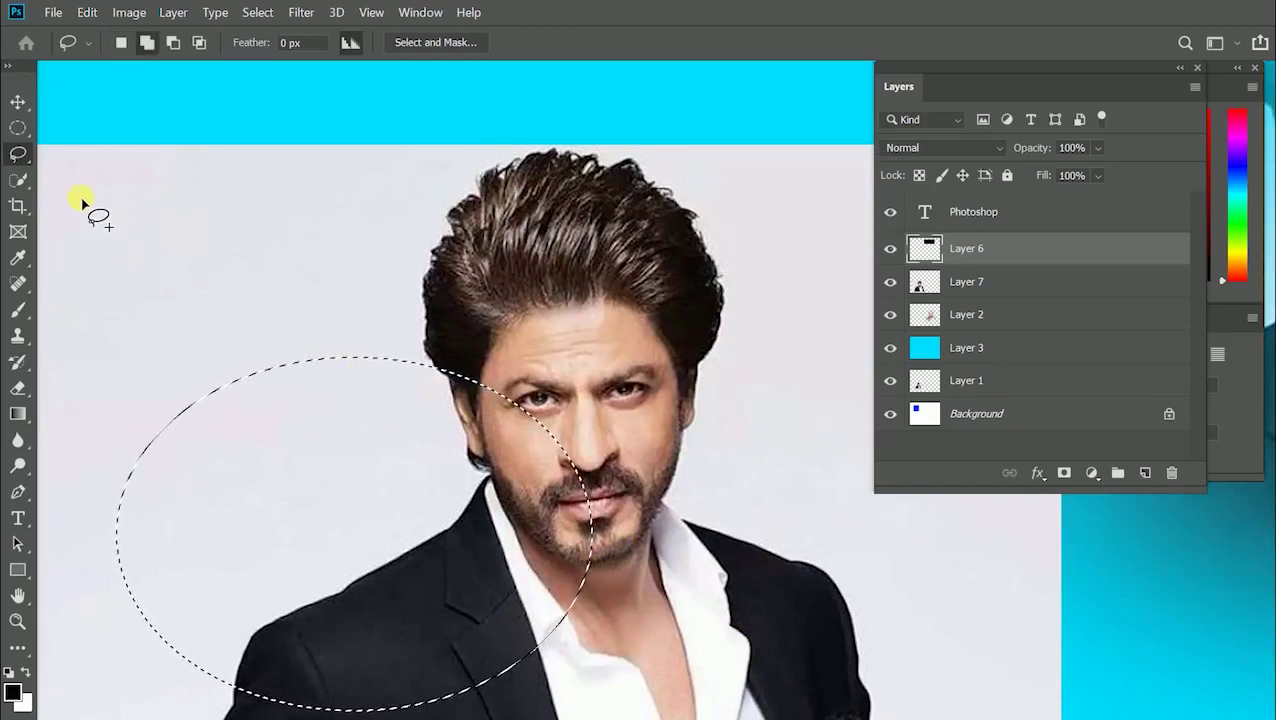
left_click(17, 127)
left_click_drag(460, 300, 560, 462)
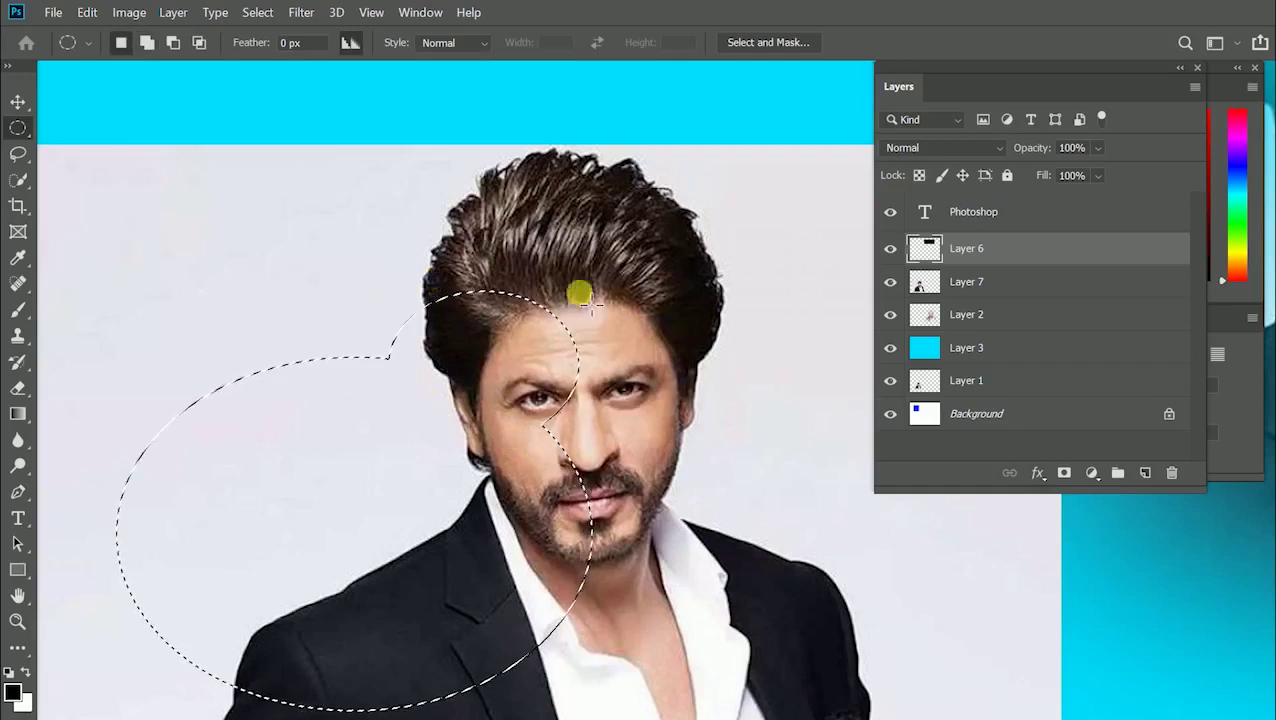
key("ctrl+z")
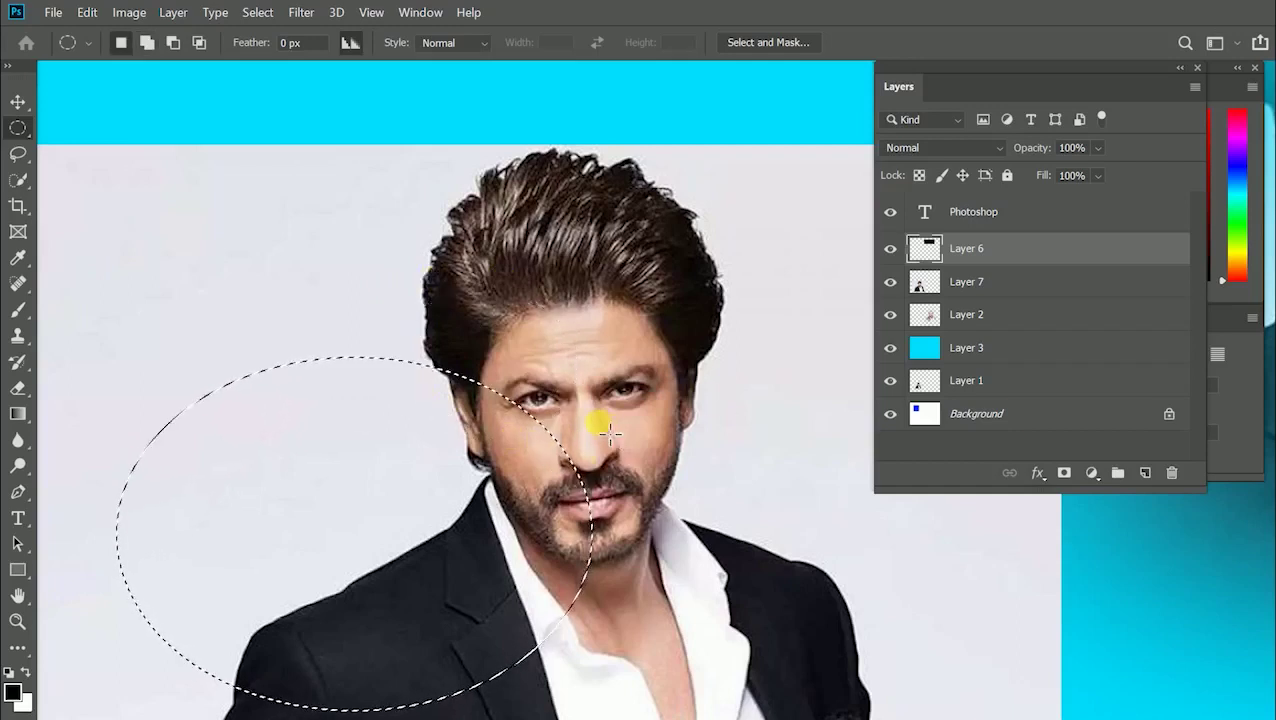
left_click_drag(230, 305, 440, 520)
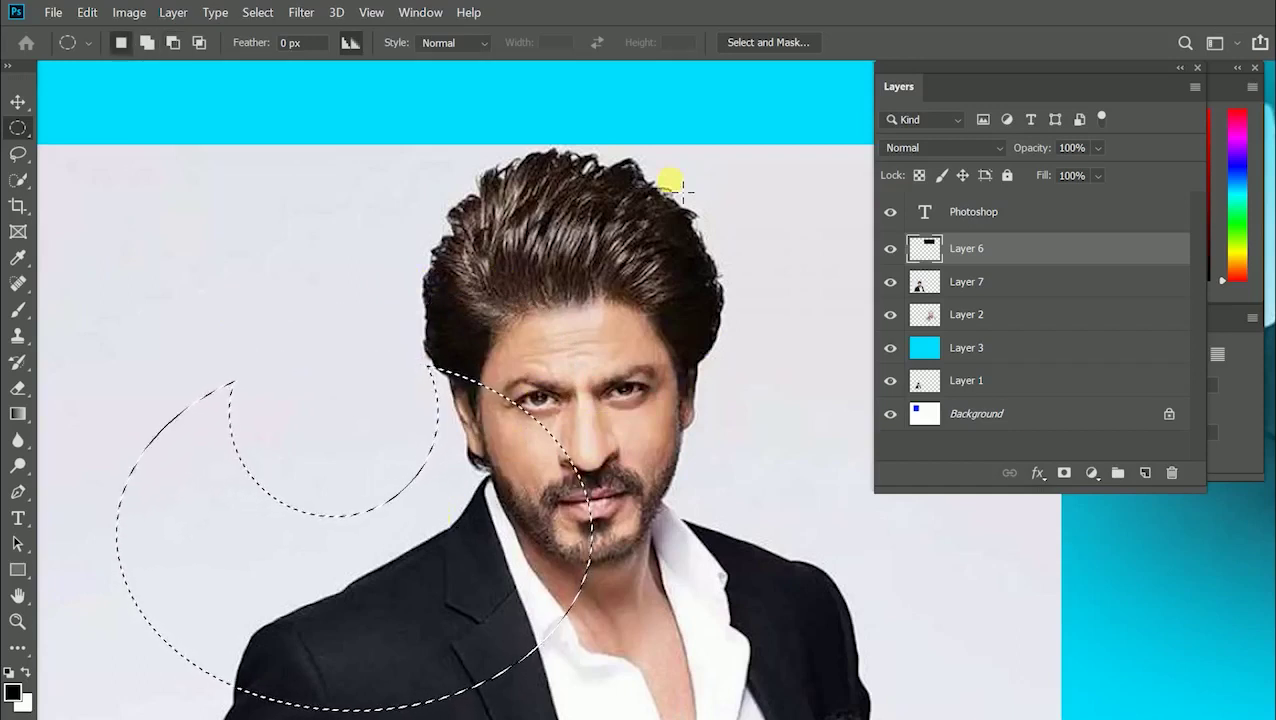
key("ctrl+z")
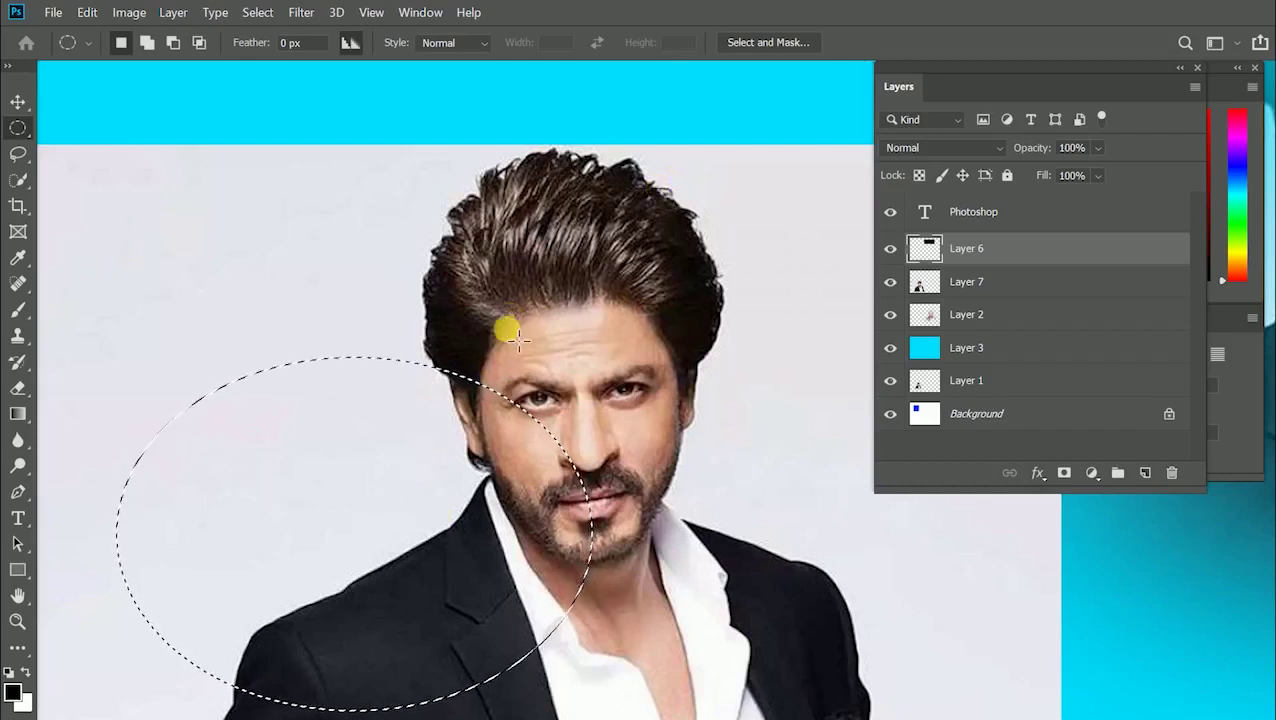
Step: Add a freehand loop around the left eye to the selection, then clear everything
key("l")
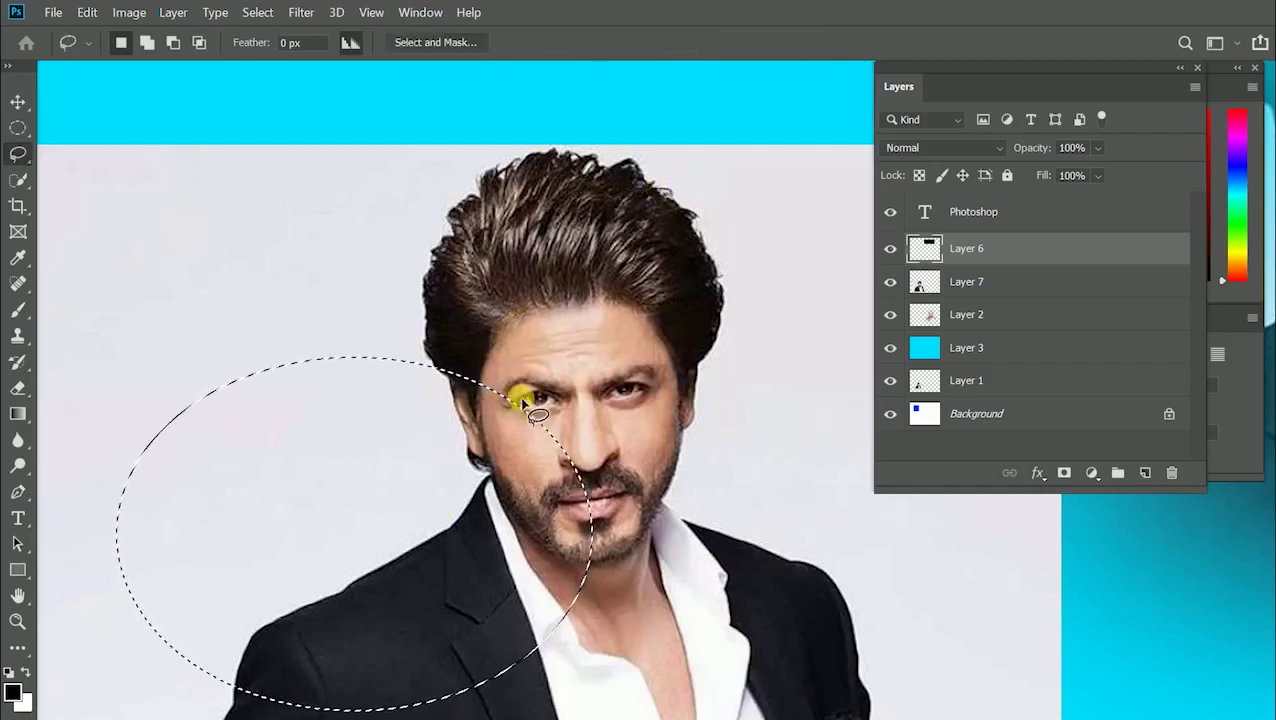
key("shift")
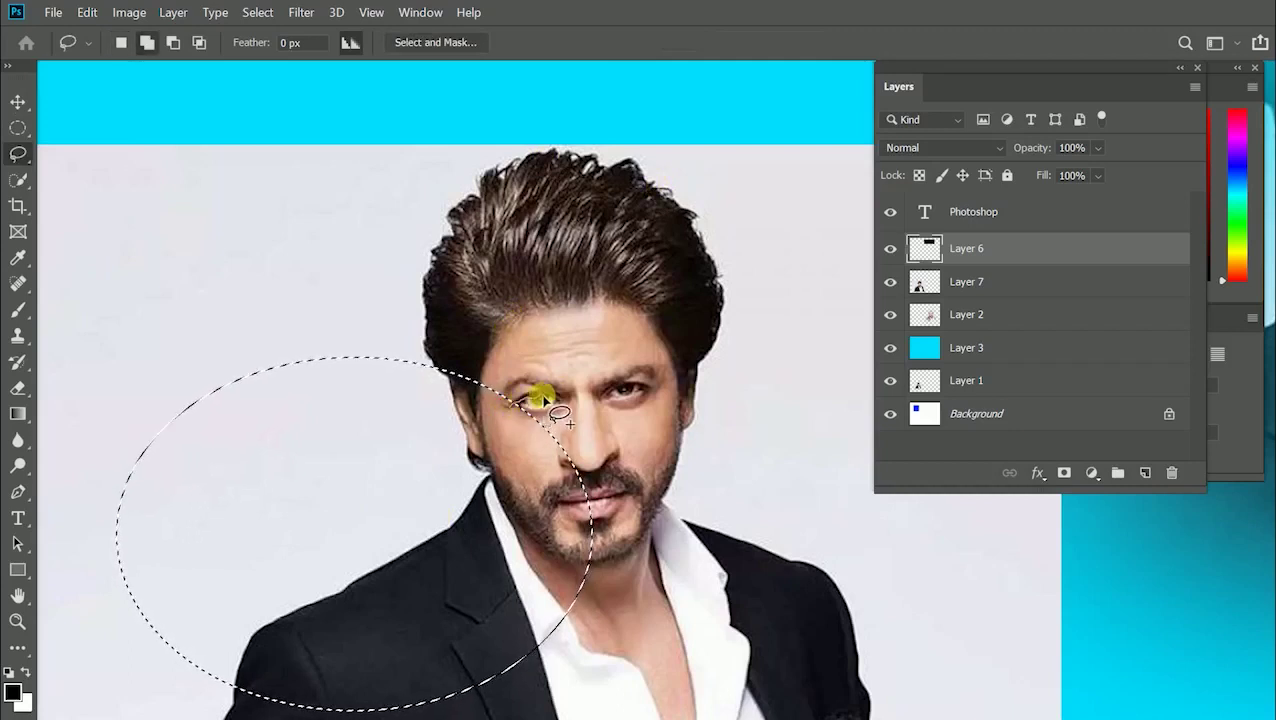
mouse_move(521, 421)
left_mouse_down()
mouse_move(572, 398)
mouse_move(513, 421)
left_mouse_up()
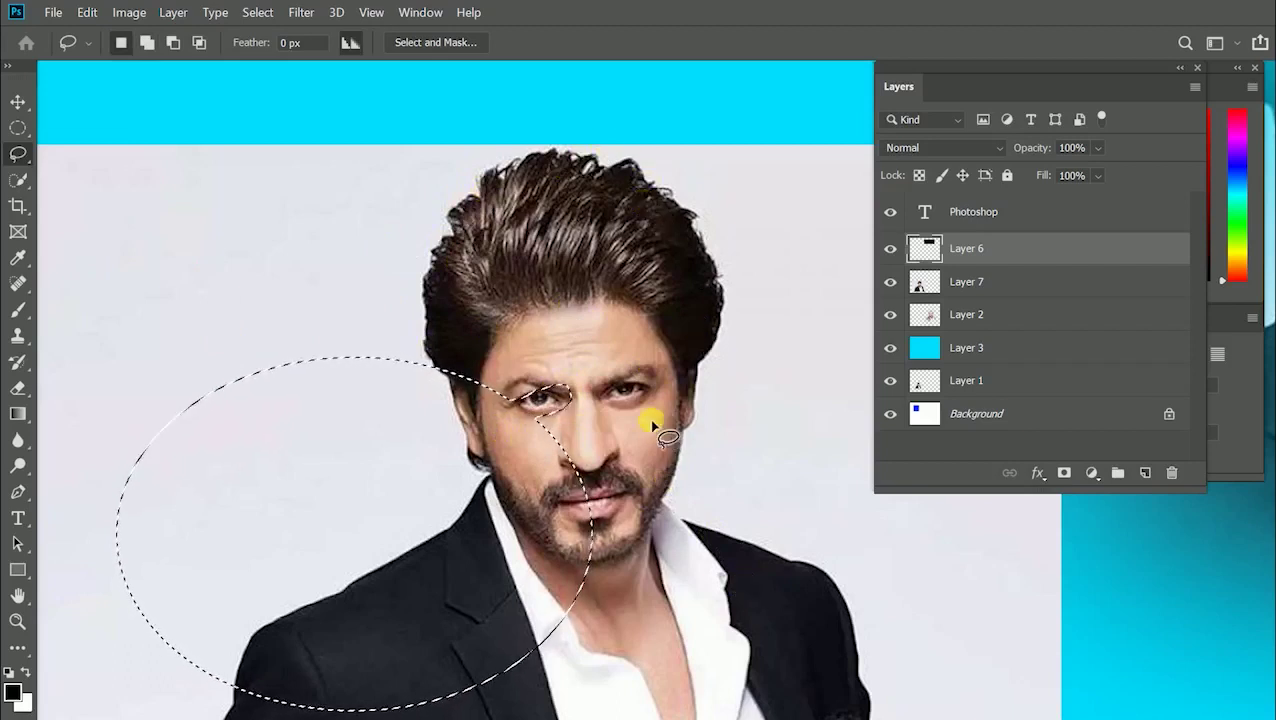
scroll(560, 350, "down", 1)
scroll(560, 350, "right", 1)
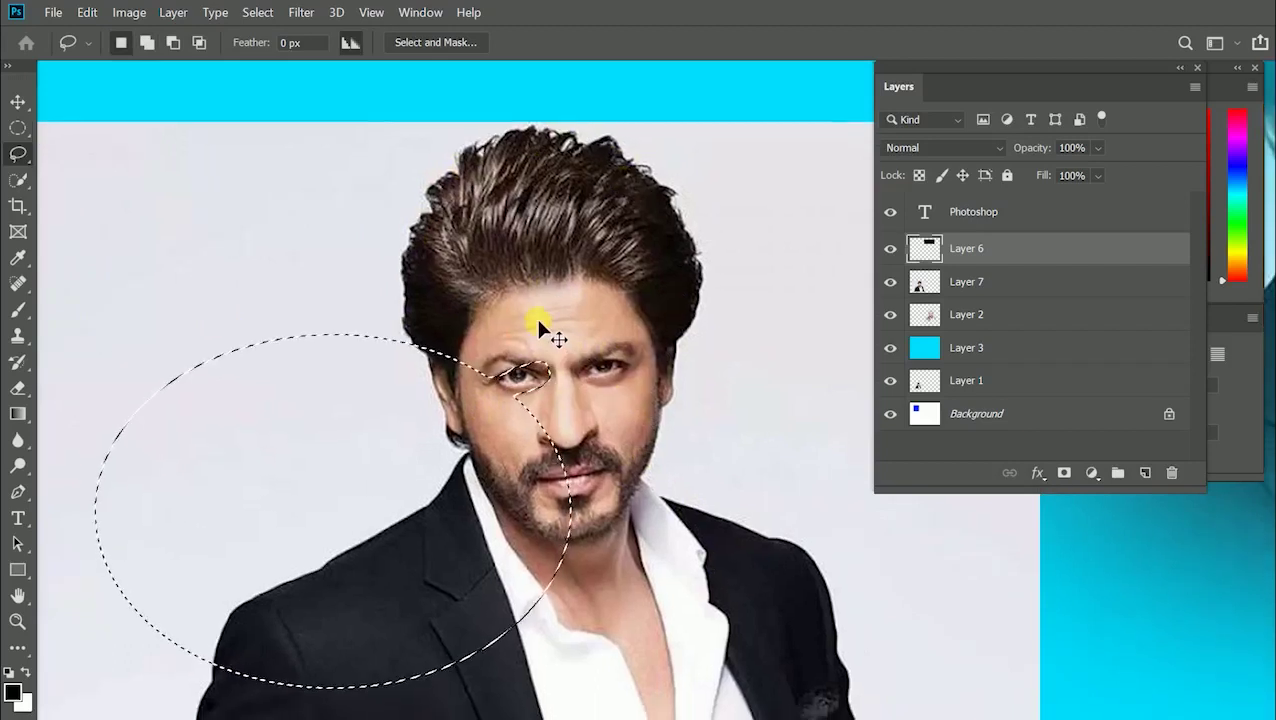
left_click(446, 340)
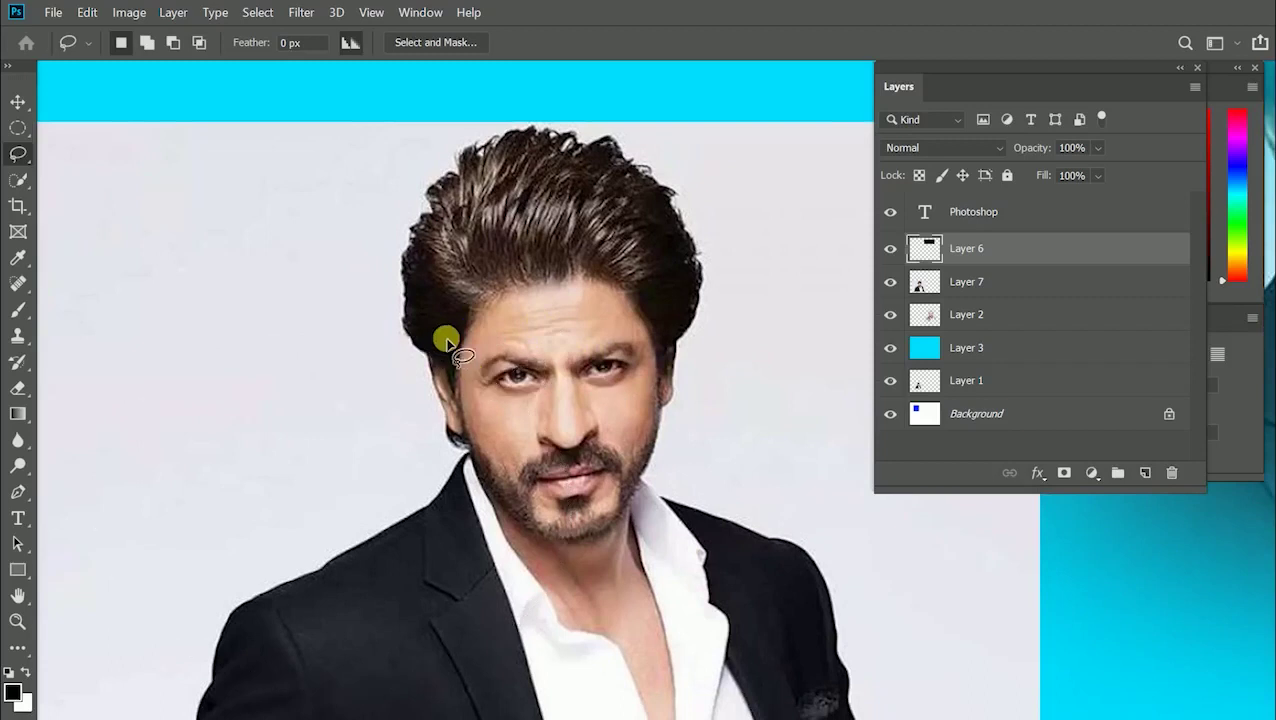
mouse_move(20, 155)
left_mouse_down()
mouse_move(135, 157)
mouse_move(143, 173)
left_mouse_up()
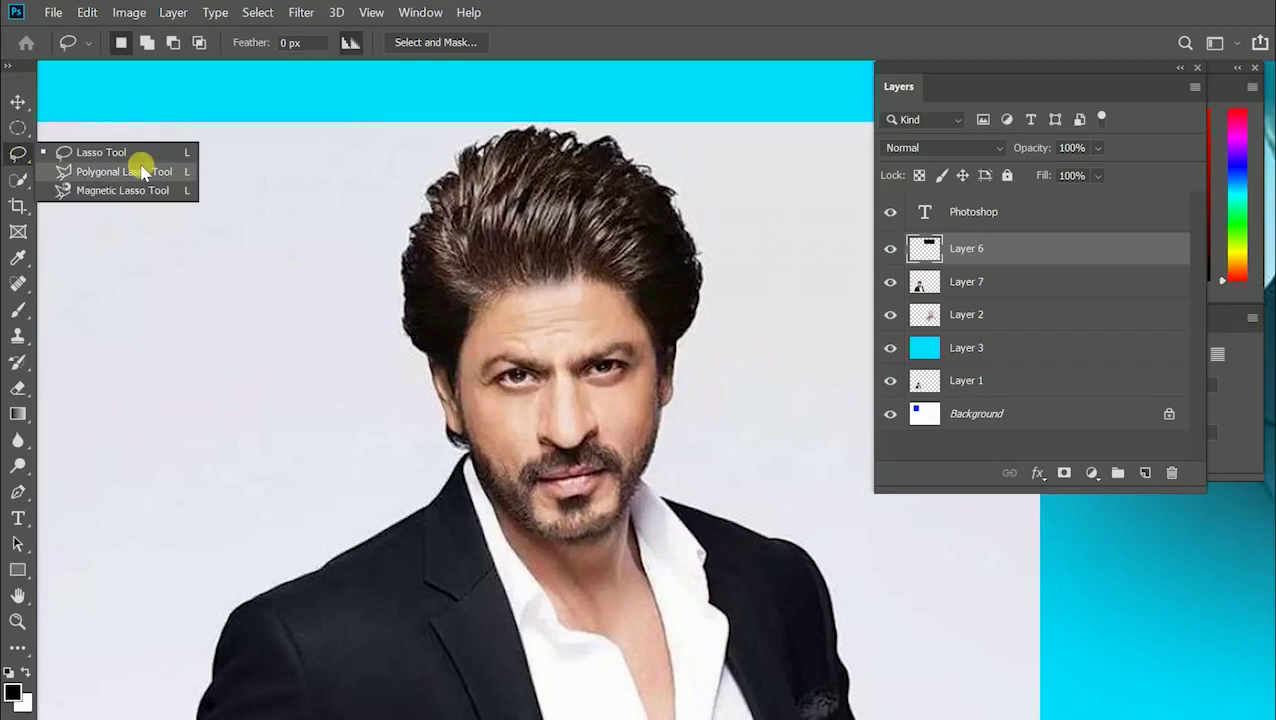
Step: Switch to the Polygonal Lasso and make trial outlines, dismissing the no-pixels-selected warning
left_click_drag(143, 172, 144, 173)
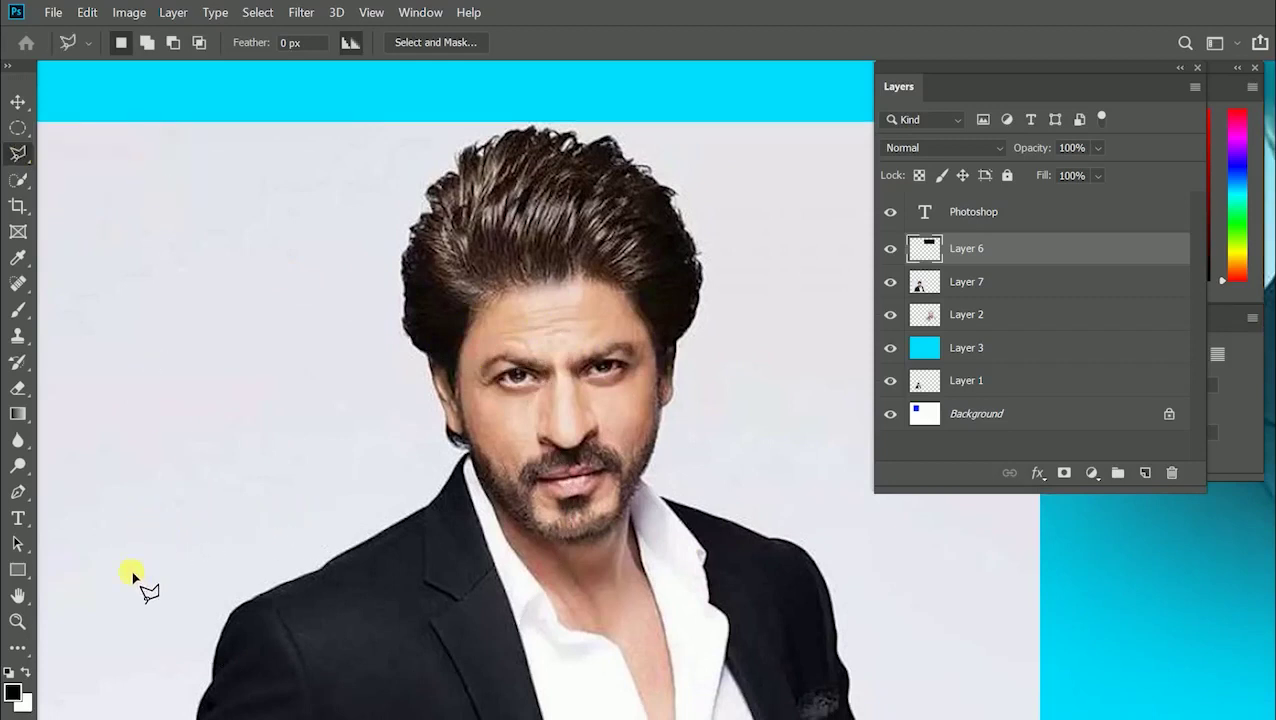
left_click(292, 300)
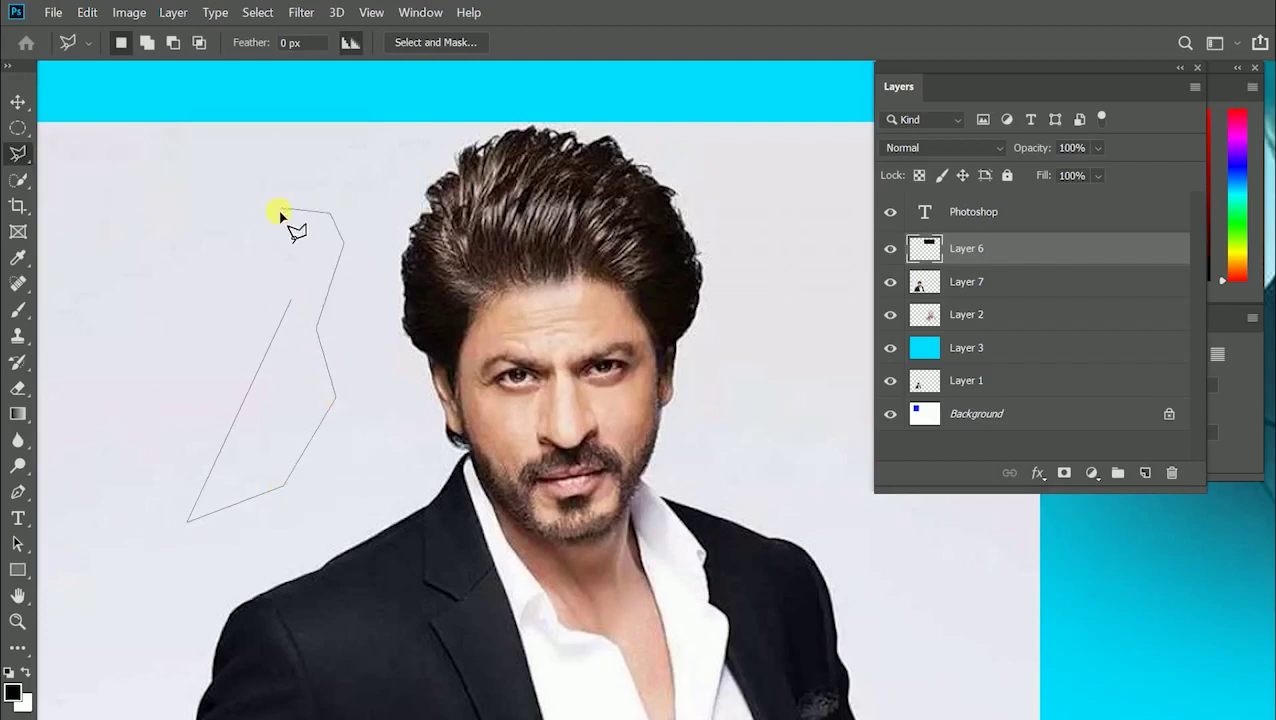
key("Escape")
left_click(272, 563)
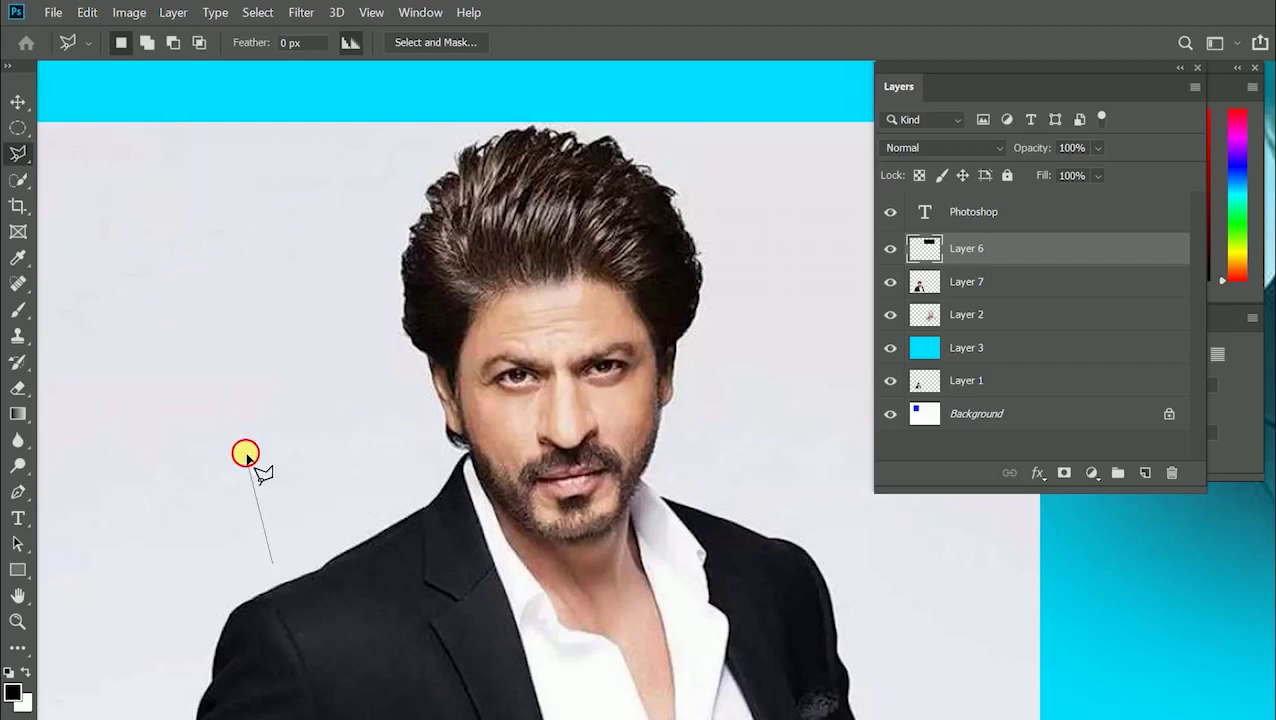
double_click(245, 451)
key("Return")
Step: Close a polygon selection around the shoulder, ear and head, then deselect it
left_click(247, 607)
left_click(330, 568)
left_click(421, 513)
left_click(466, 453)
left_click(416, 282)
left_click(822, 270)
left_click(615, 714)
double_click(409, 561)
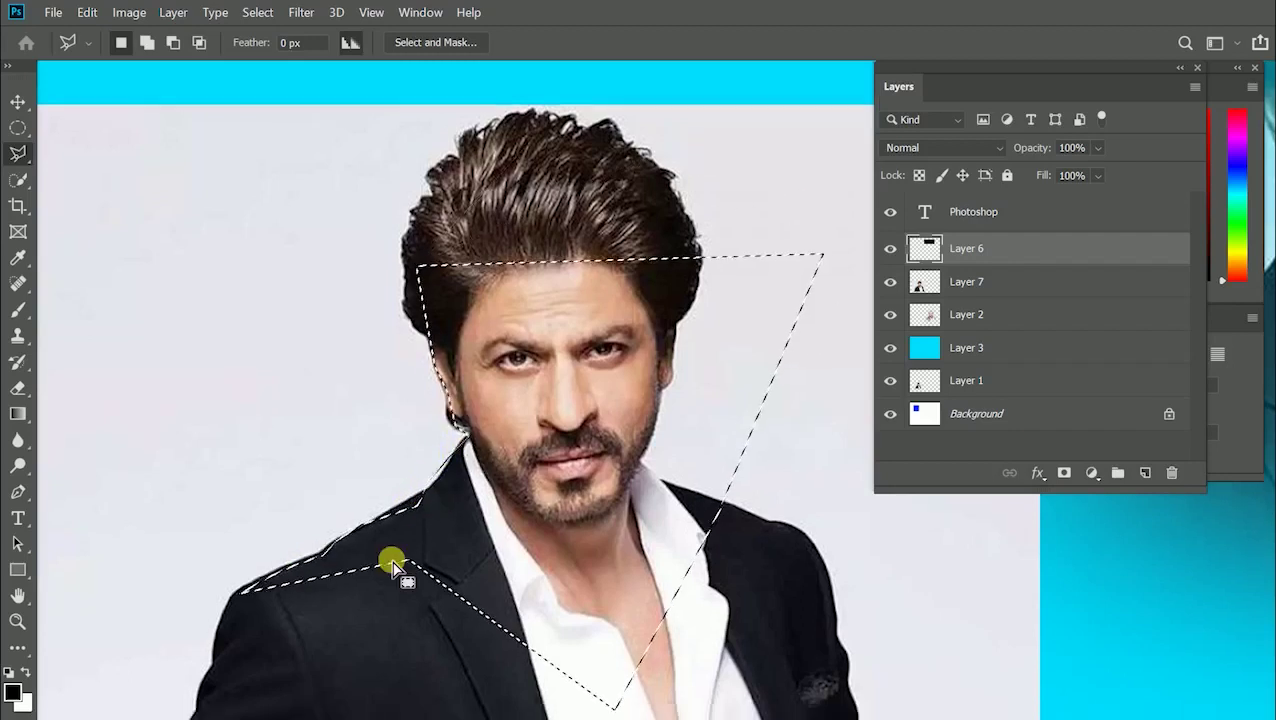
key("ctrl+d")
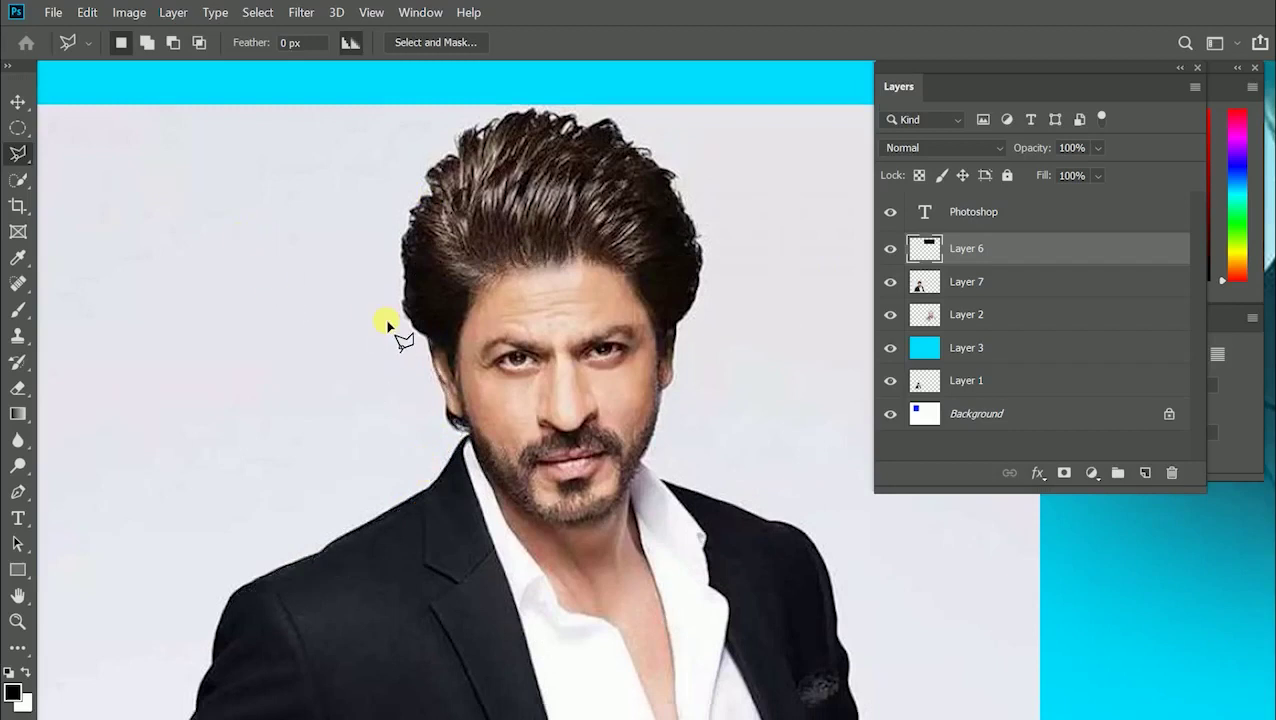
Step: Draw a circle around the face, add a polygon around the hair and forehead, then deselect
key("m")
mouse_move(305, 270)
left_mouse_down()
mouse_move(618, 541)
mouse_move(535, 305)
mouse_move(498, 279)
mouse_move(468, 290)
left_mouse_up()
key("ctrl+d")
left_click(18, 153)
left_click(512, 262)
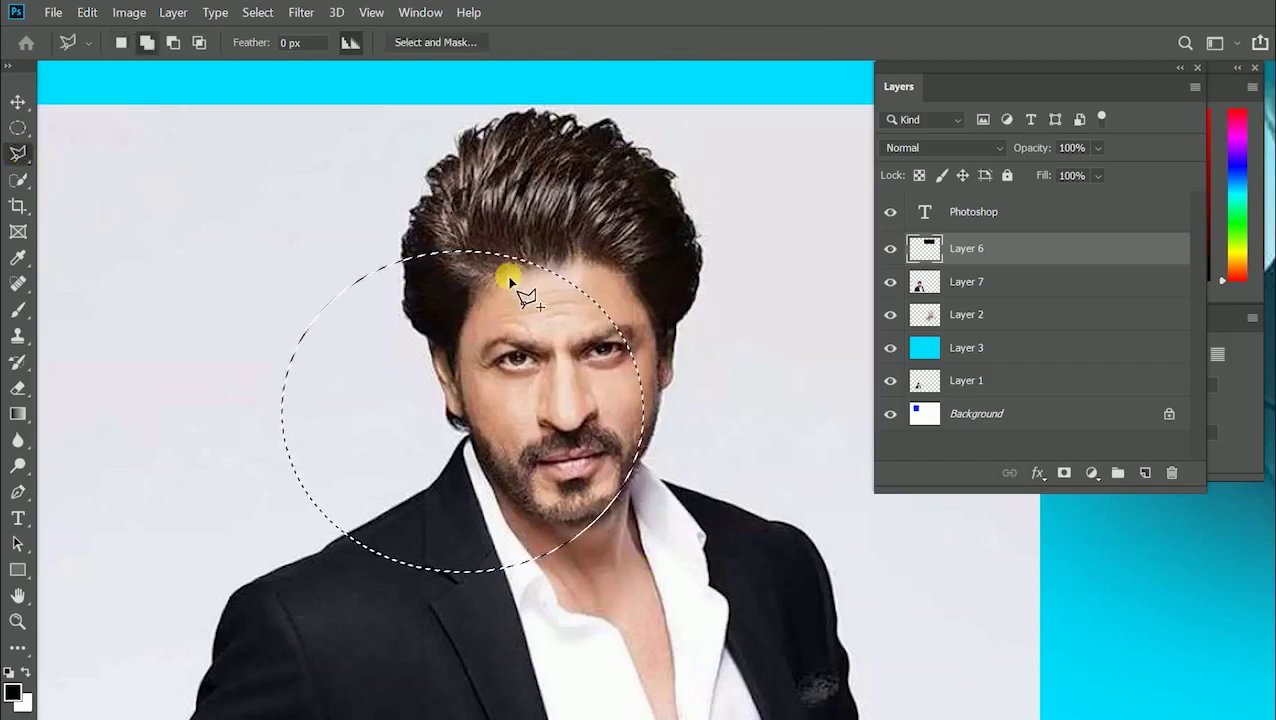
left_click(541, 175)
left_click(627, 183)
left_click(673, 233)
left_click(685, 353)
left_click(600, 388)
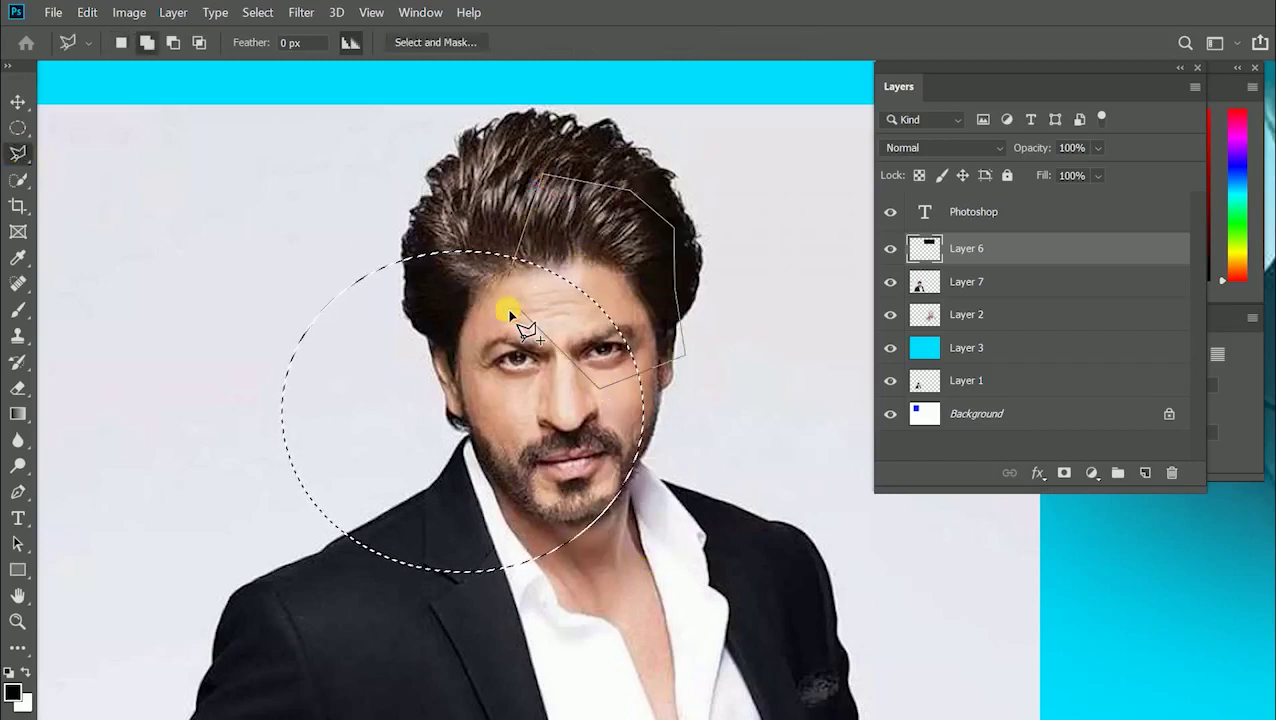
double_click(507, 308)
key("ctrl+d")
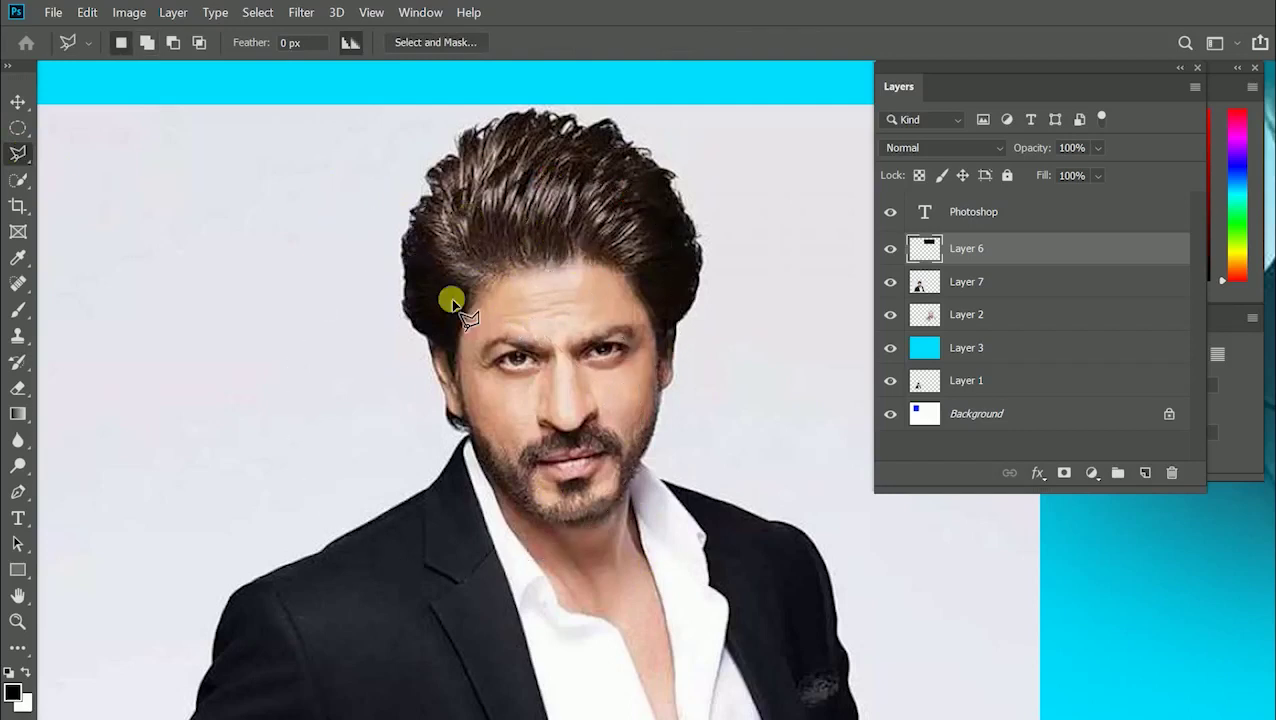
left_click(18, 153)
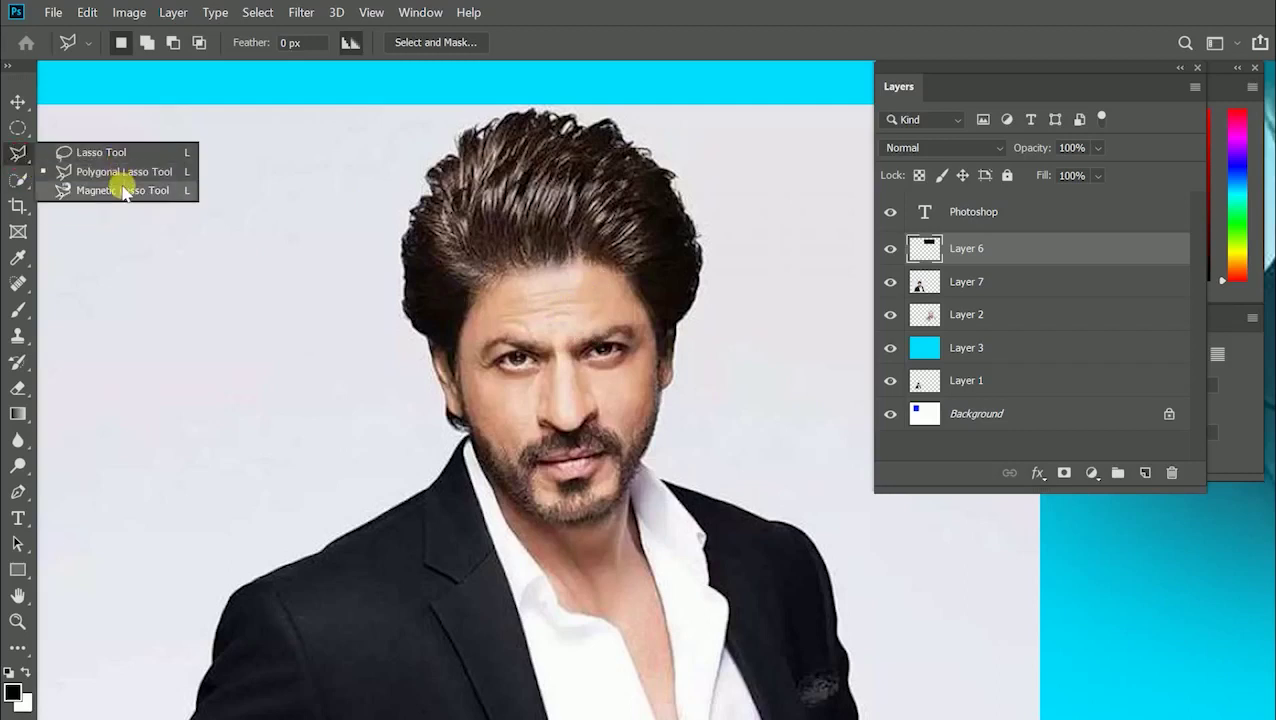
Step: Trace the jacket shoulder up to the hair by the ear with the Magnetic Lasso, then discard it
left_click(122, 190)
scroll(177, 242, "down", 2)
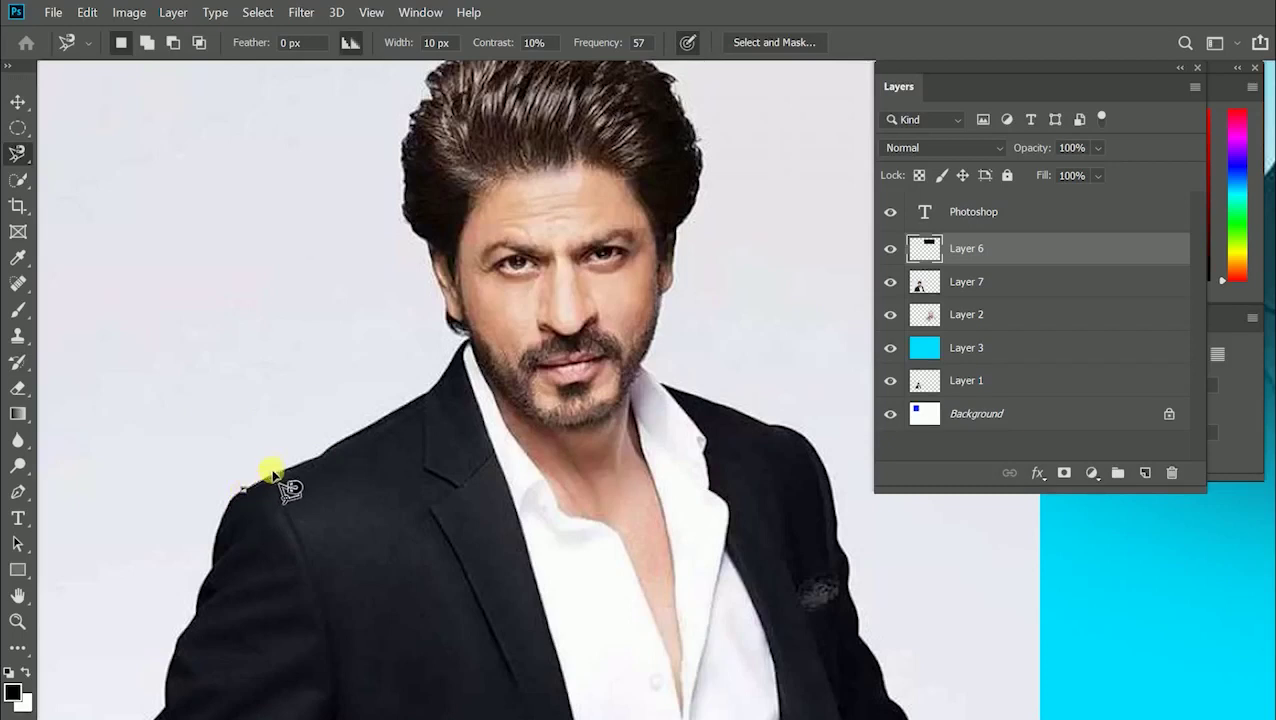
mouse_move(307, 443)
left_mouse_down()
mouse_move(332, 445)
mouse_move(410, 403)
left_mouse_up()
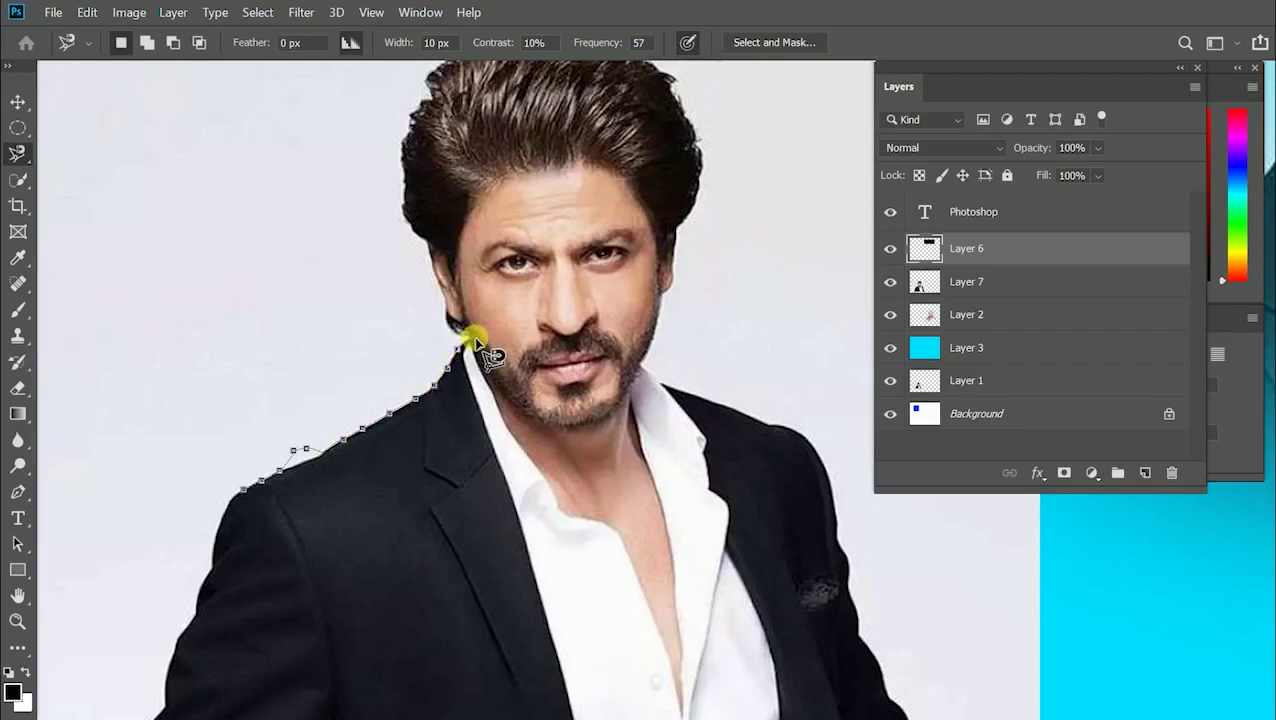
mouse_move(446, 306)
left_mouse_down()
mouse_move(348, 184)
mouse_move(268, 343)
left_mouse_up()
mouse_move(140, 335)
left_mouse_down()
mouse_move(166, 376)
mouse_move(216, 353)
mouse_move(290, 352)
left_mouse_up()
key("Escape")
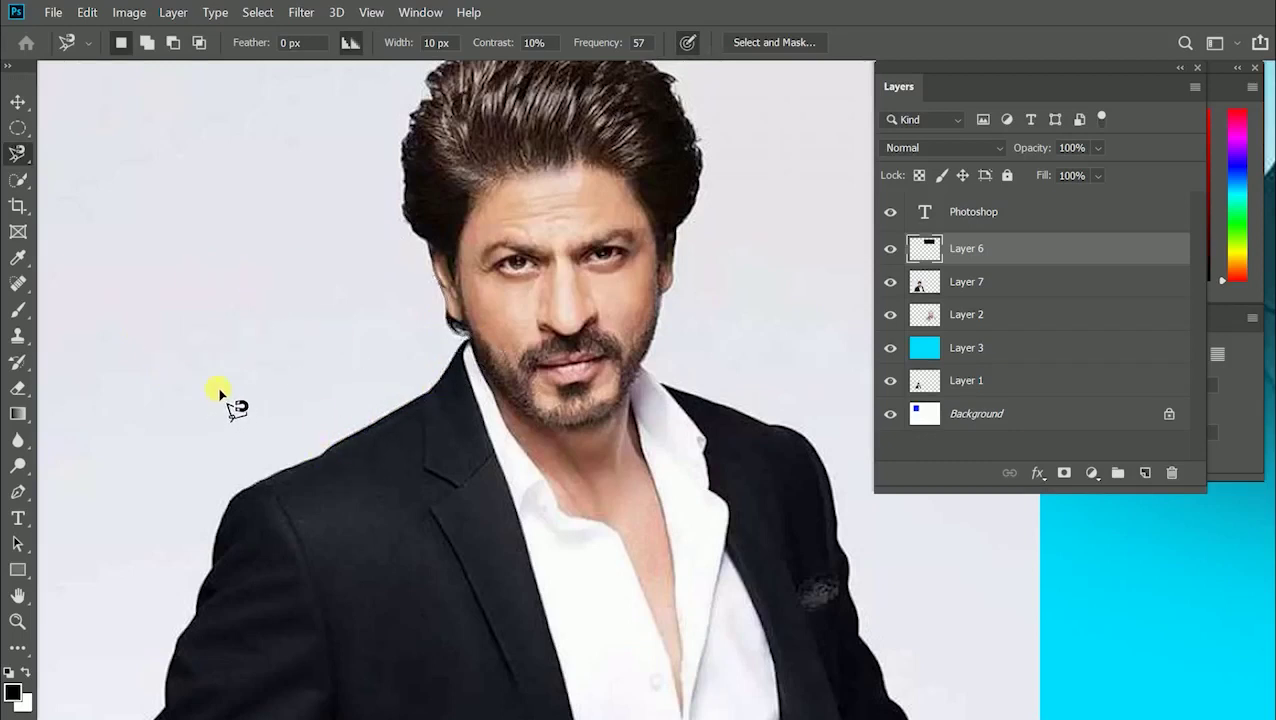
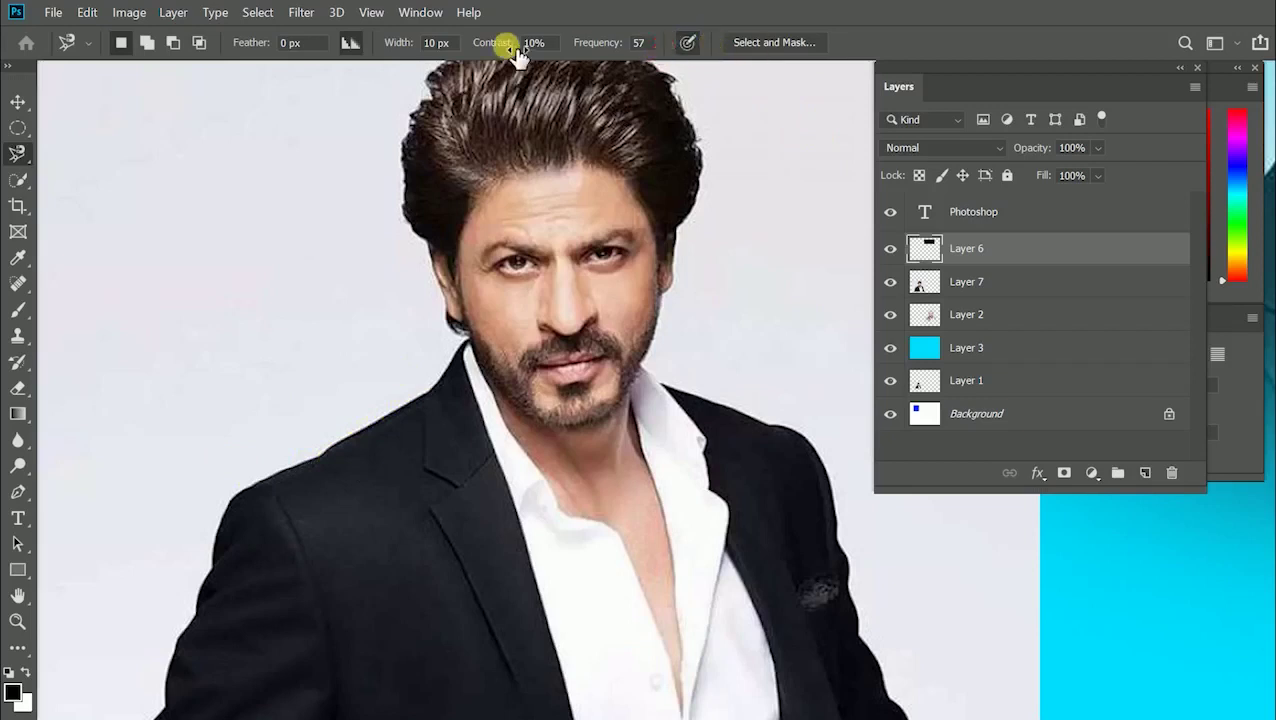
Step: Set Magnetic Lasso frequency to 100 and trace a closed selection around the man
type("100")
mouse_move(240, 497)
left_mouse_down()
mouse_move(406, 408)
mouse_move(473, 336)
mouse_move(445, 329)
mouse_move(435, 294)
mouse_move(408, 104)
mouse_move(421, 88)
mouse_move(435, 86)
mouse_move(434, 112)
mouse_move(479, 82)
mouse_move(506, 99)
mouse_move(603, 107)
mouse_move(647, 133)
mouse_move(705, 245)
mouse_move(656, 426)
mouse_move(964, 677)
mouse_move(359, 654)
mouse_move(337, 674)
mouse_move(312, 641)
mouse_move(259, 678)
mouse_move(153, 675)
mouse_move(131, 624)
mouse_move(161, 595)
mouse_move(225, 374)
left_mouse_up()
double_click(225, 374)
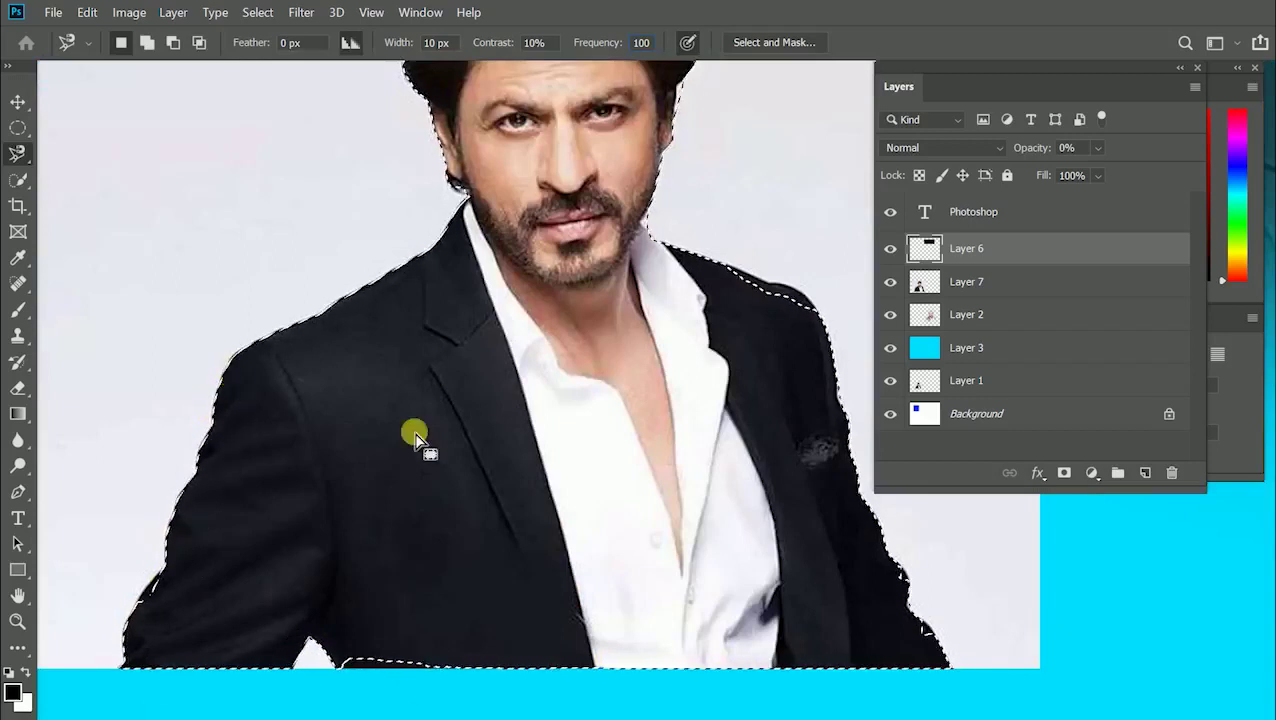
scroll(527, 419, "up", 3)
scroll(517, 419, "down", 3)
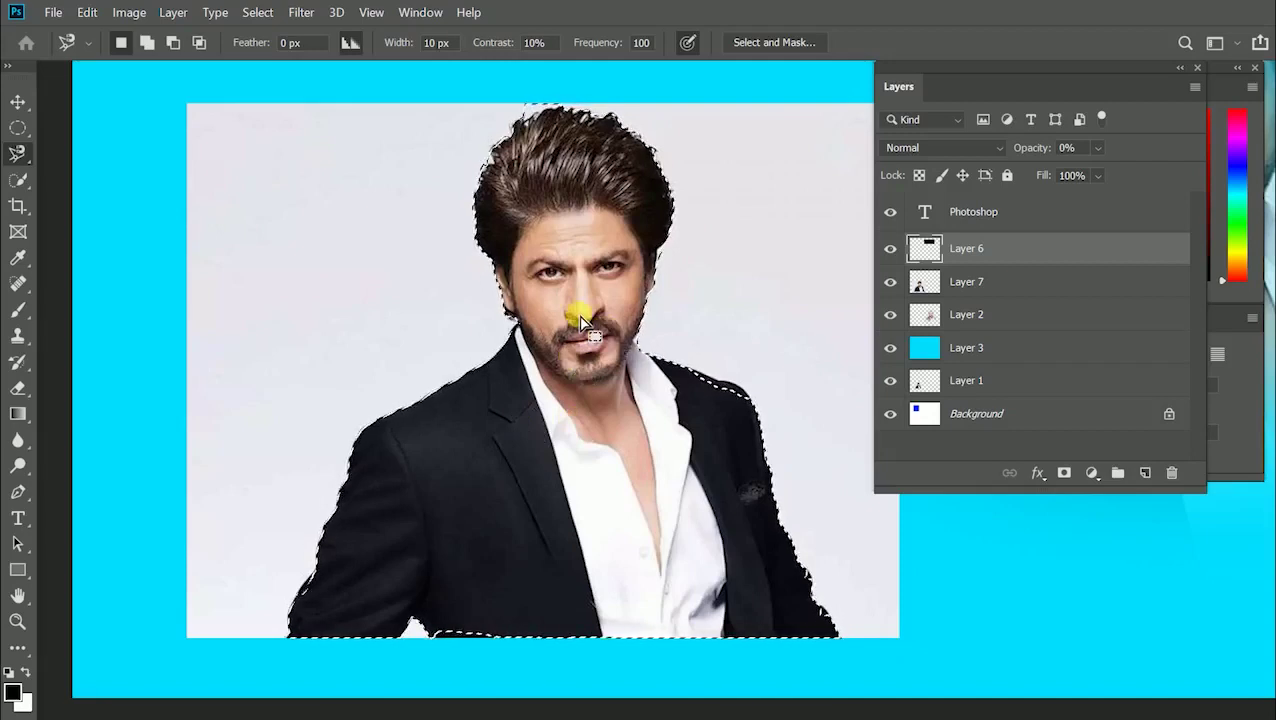
Step: Add the shoulder area to the selection and review the whole composition
left_click(678, 362, "shift")
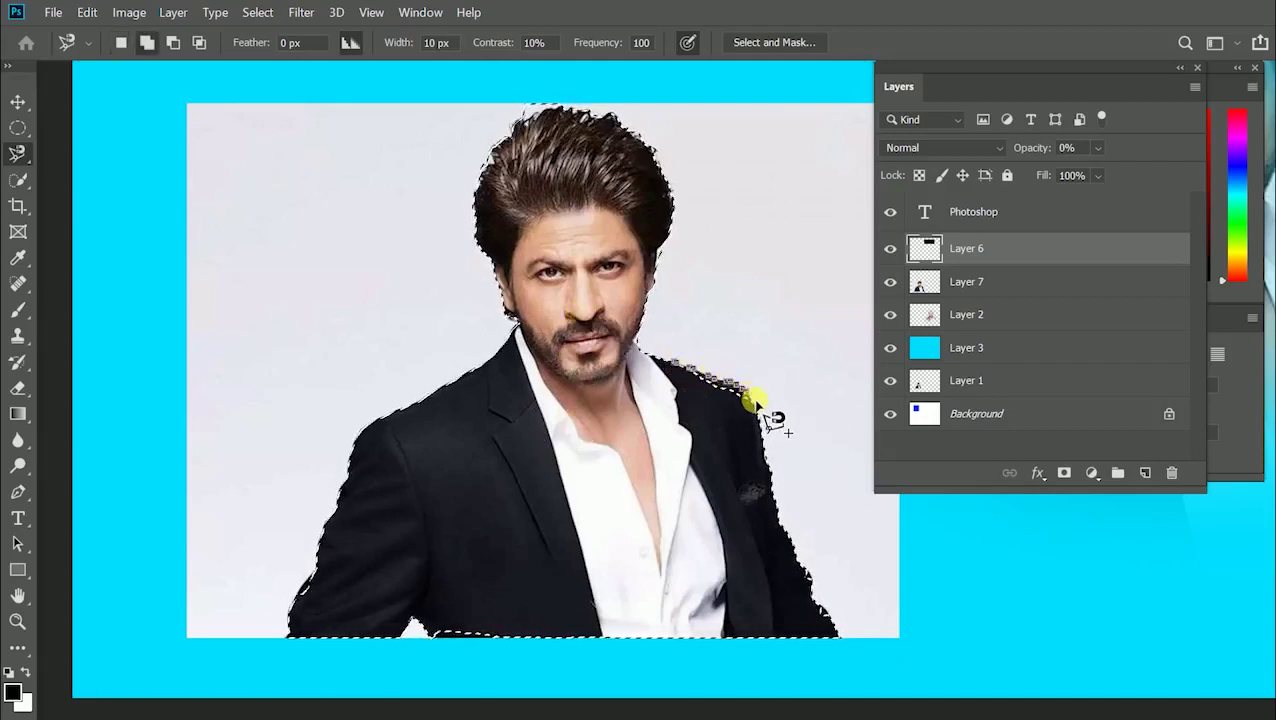
left_click(666, 366)
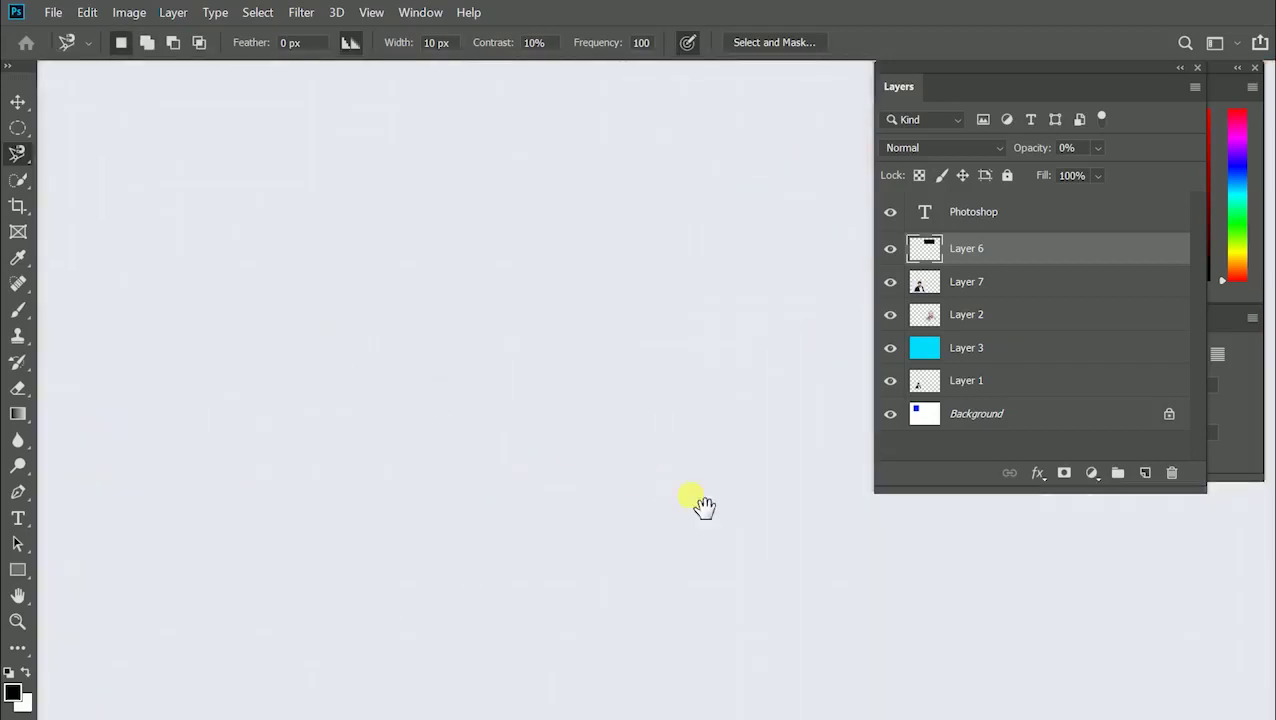
left_click_drag(704, 507, 584, 521)
left_click_drag(857, 590, 710, 568)
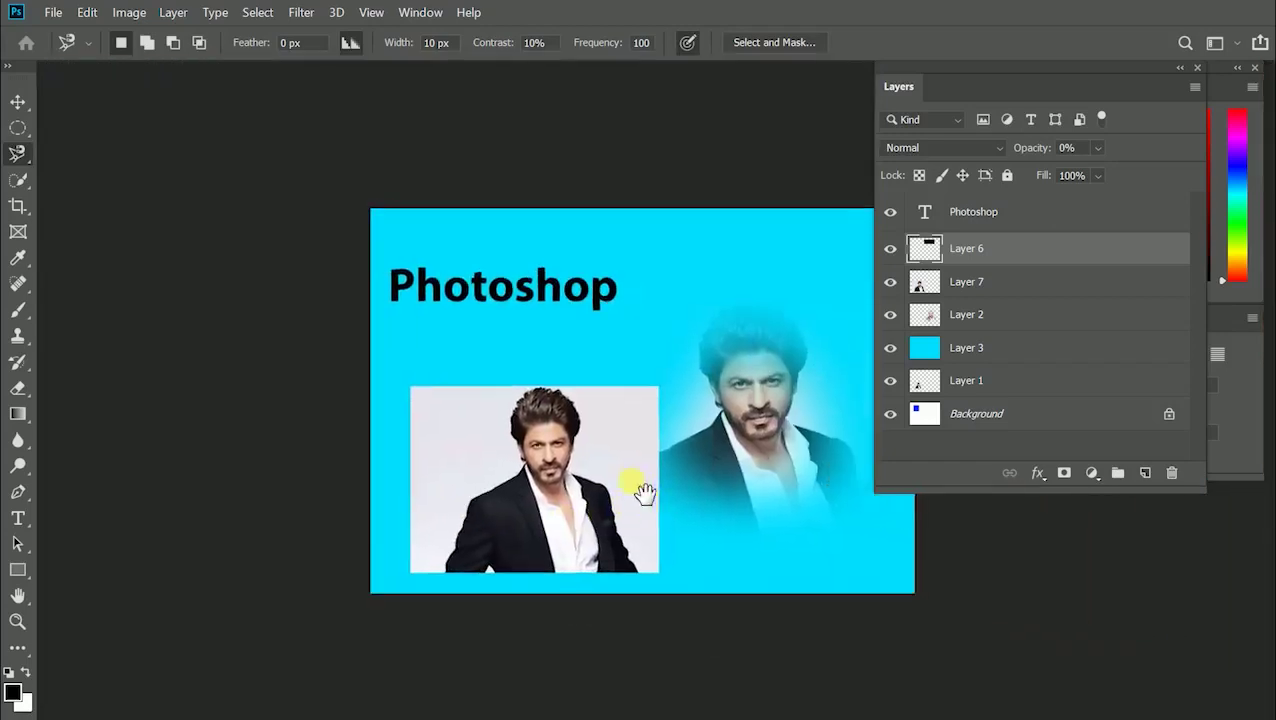
scroll(521, 484, "up", 5)
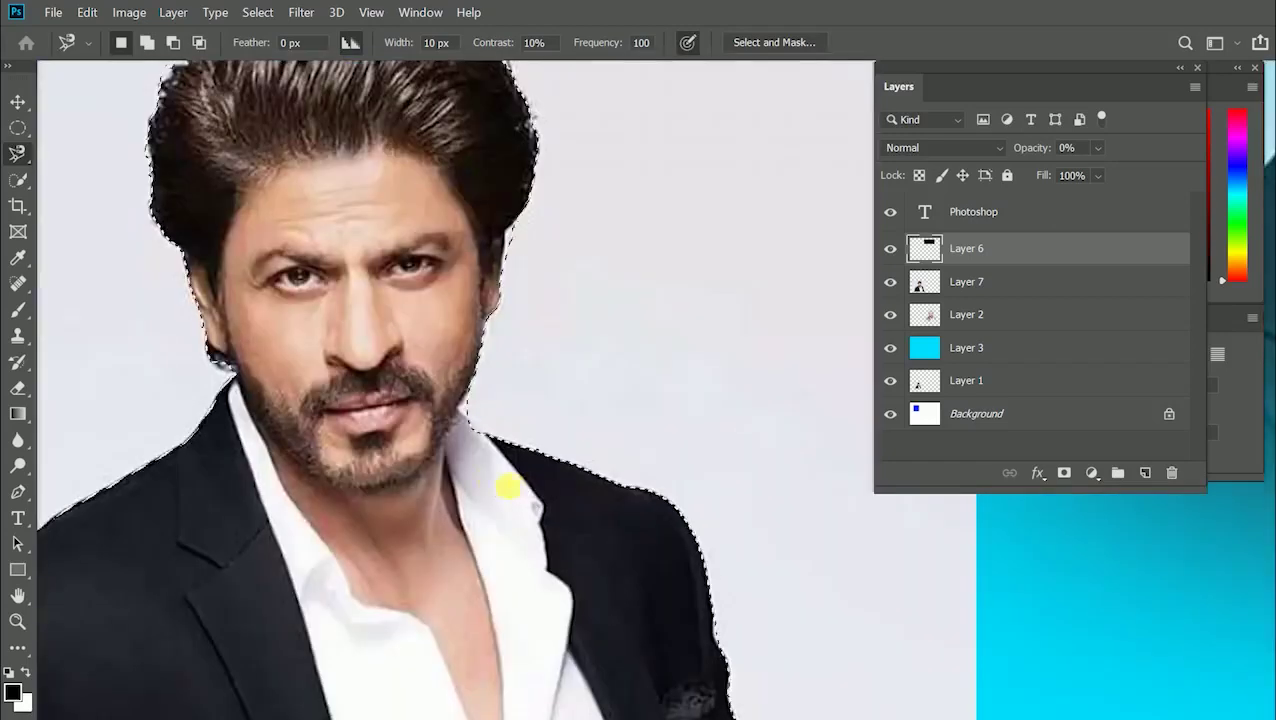
scroll(493, 484, "down", 2)
scroll(473, 487, "down", 1)
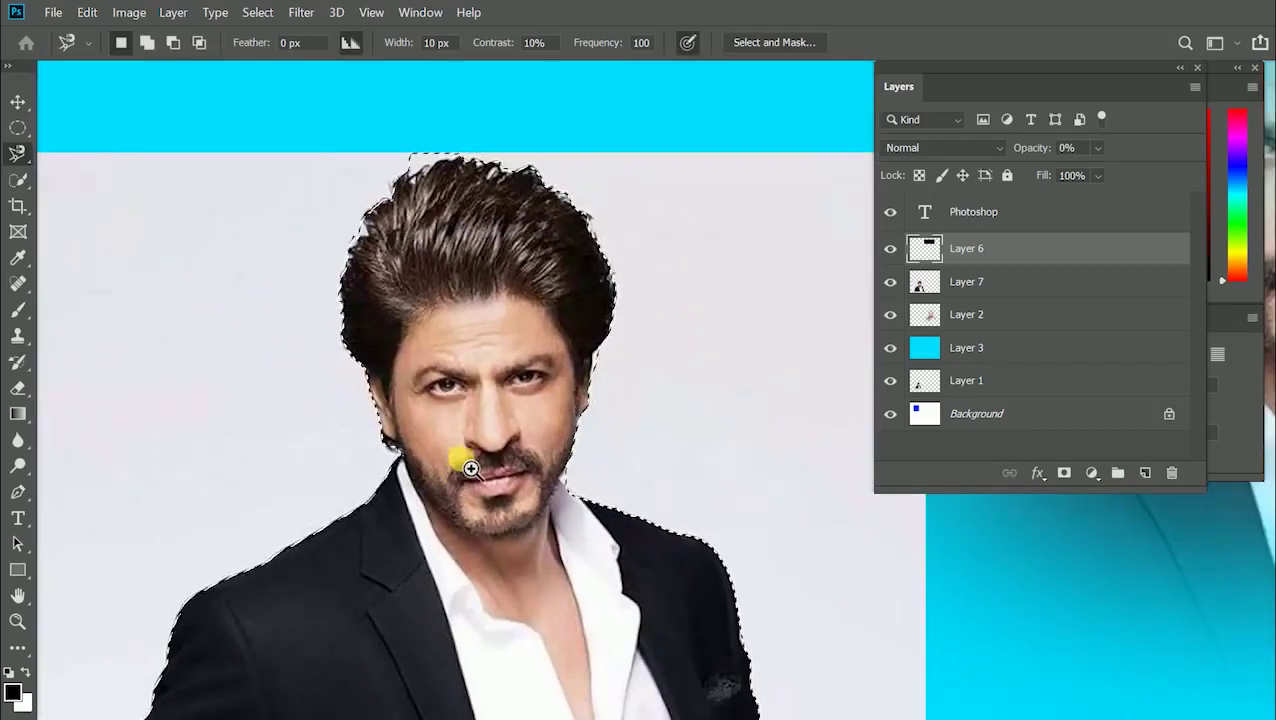
scroll(455, 458, "down", 1)
left_click_drag(498, 506, 487, 432)
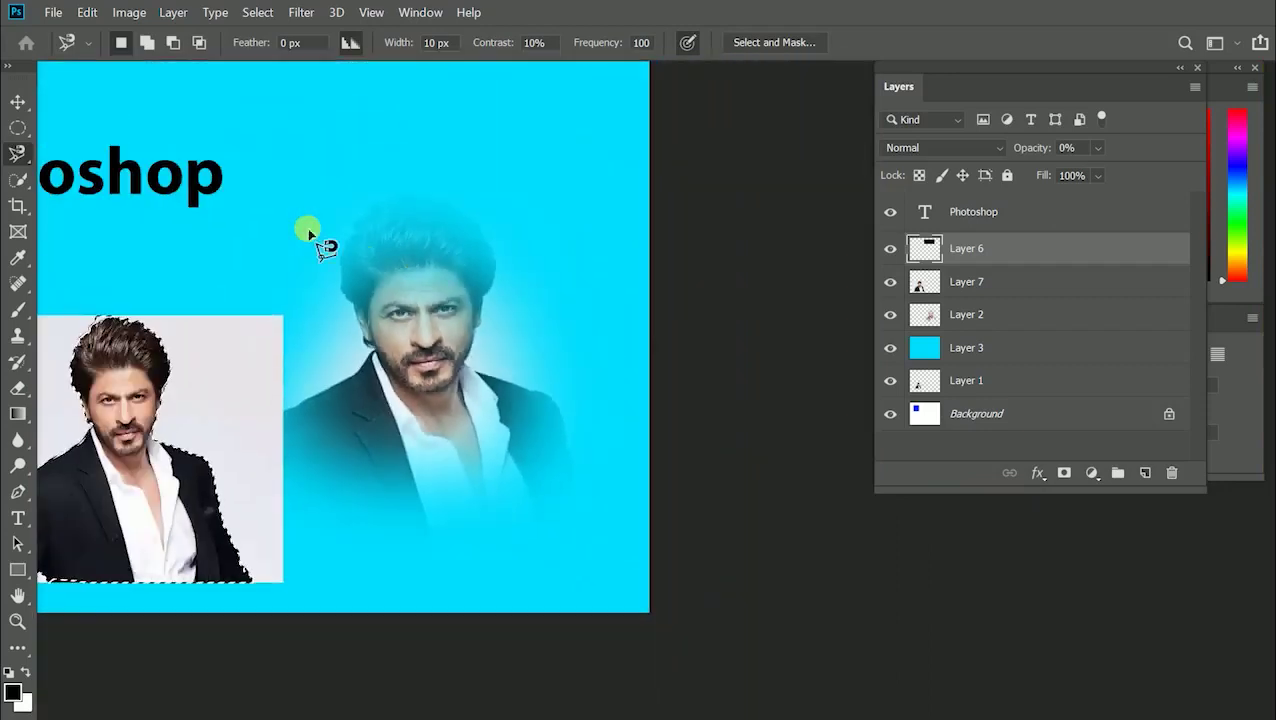
left_click_drag(396, 219, 579, 252)
Step: Deselect the man with Ctrl+D and keep the Magnetic Lasso as the lasso variant
key("v")
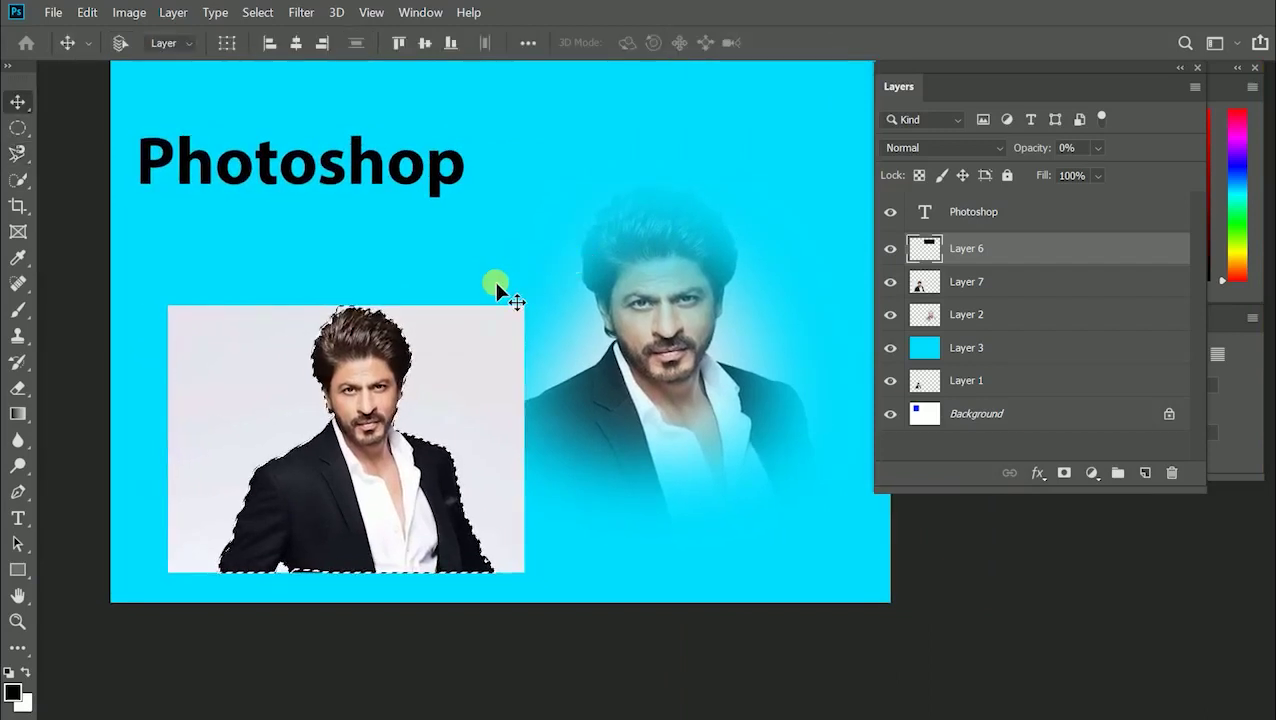
key("ctrl+d")
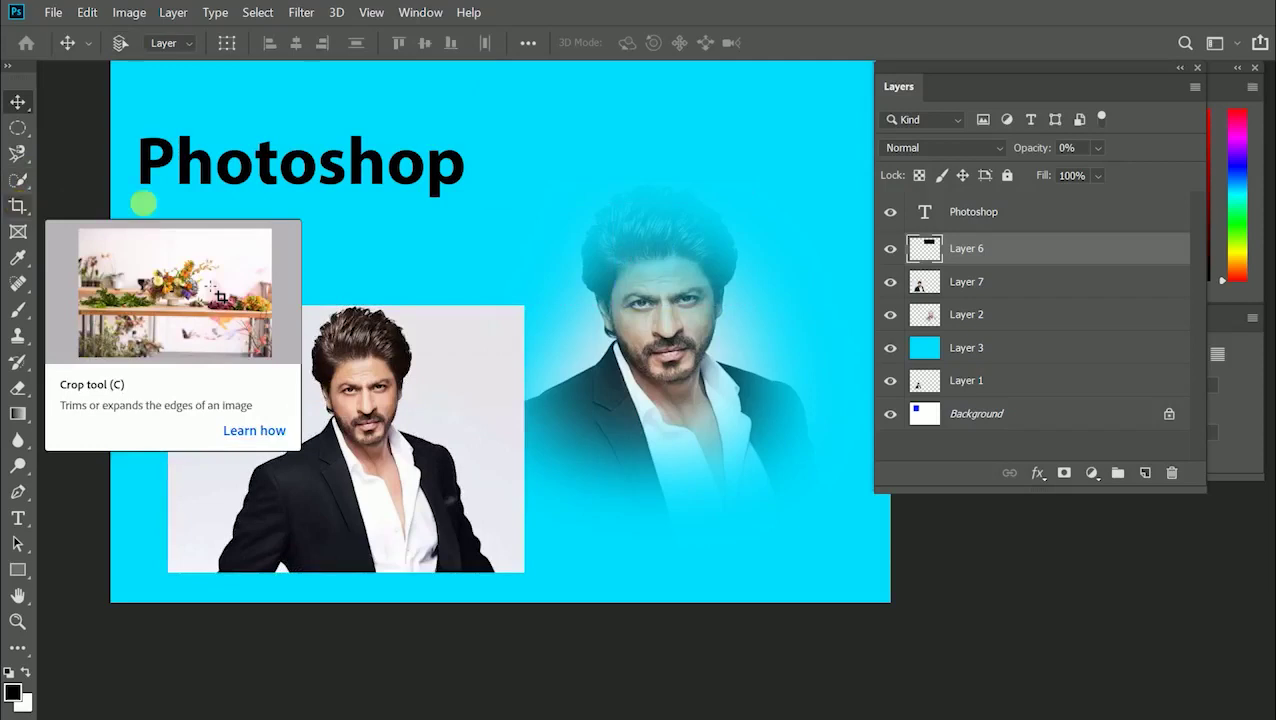
left_click(17, 153)
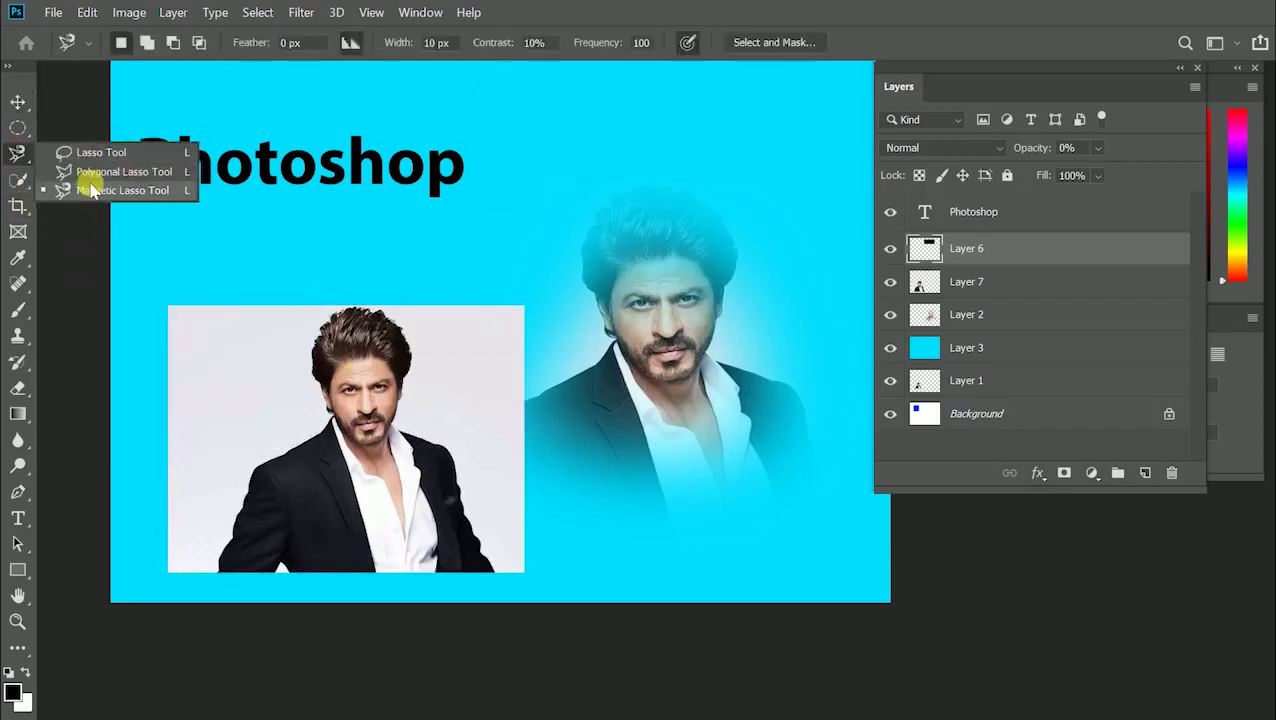
left_click(90, 190)
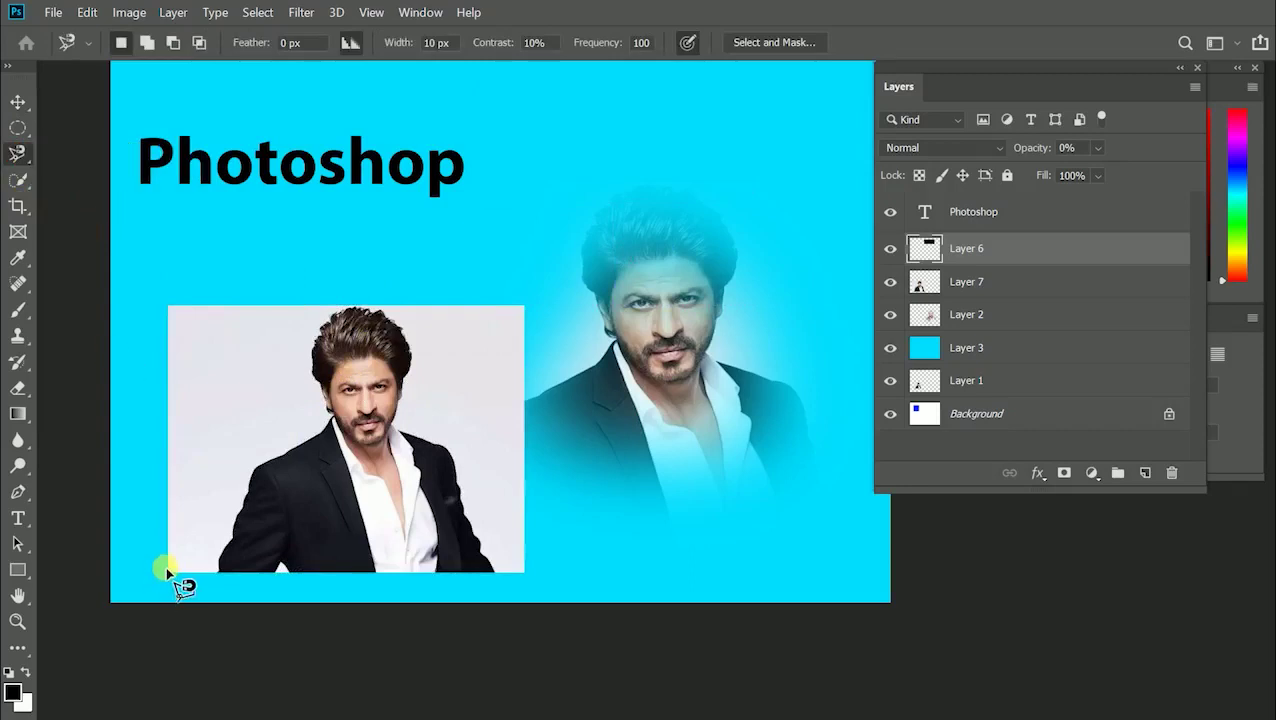
Step: Switch to the standard Pen Tool and zoom in on the jacket edge
key("p")
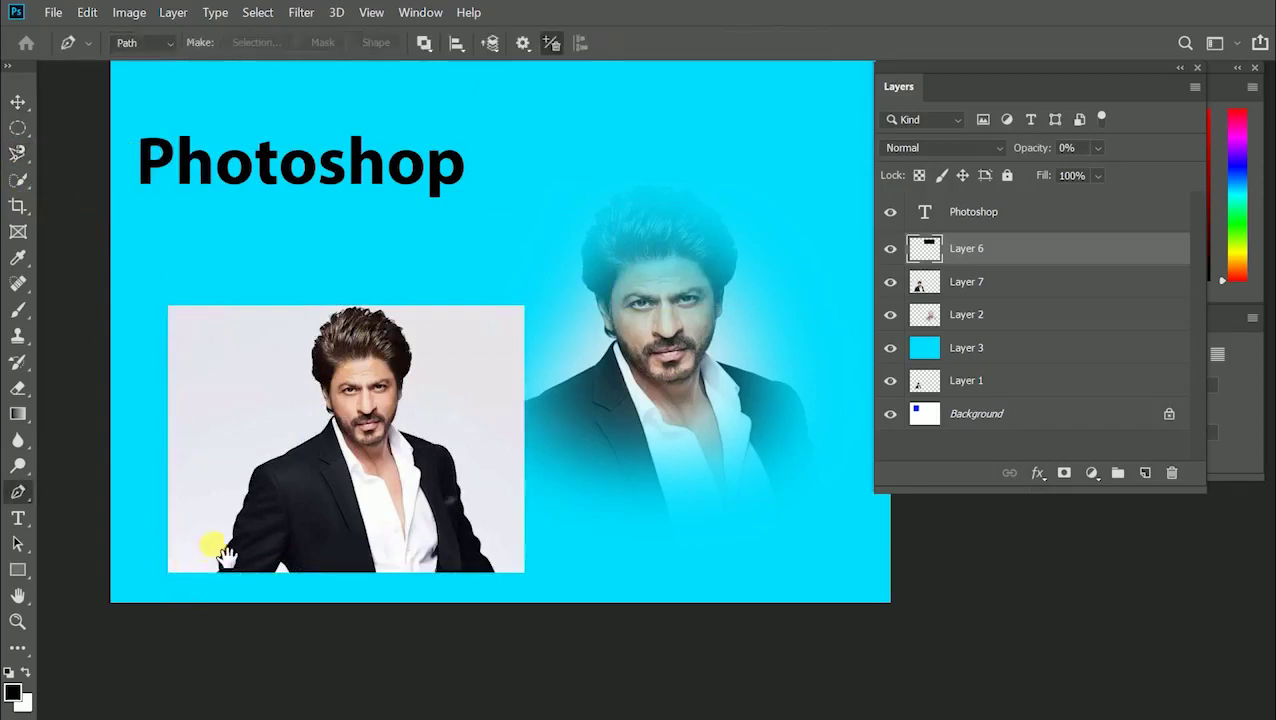
left_click_drag(254, 544, 300, 518)
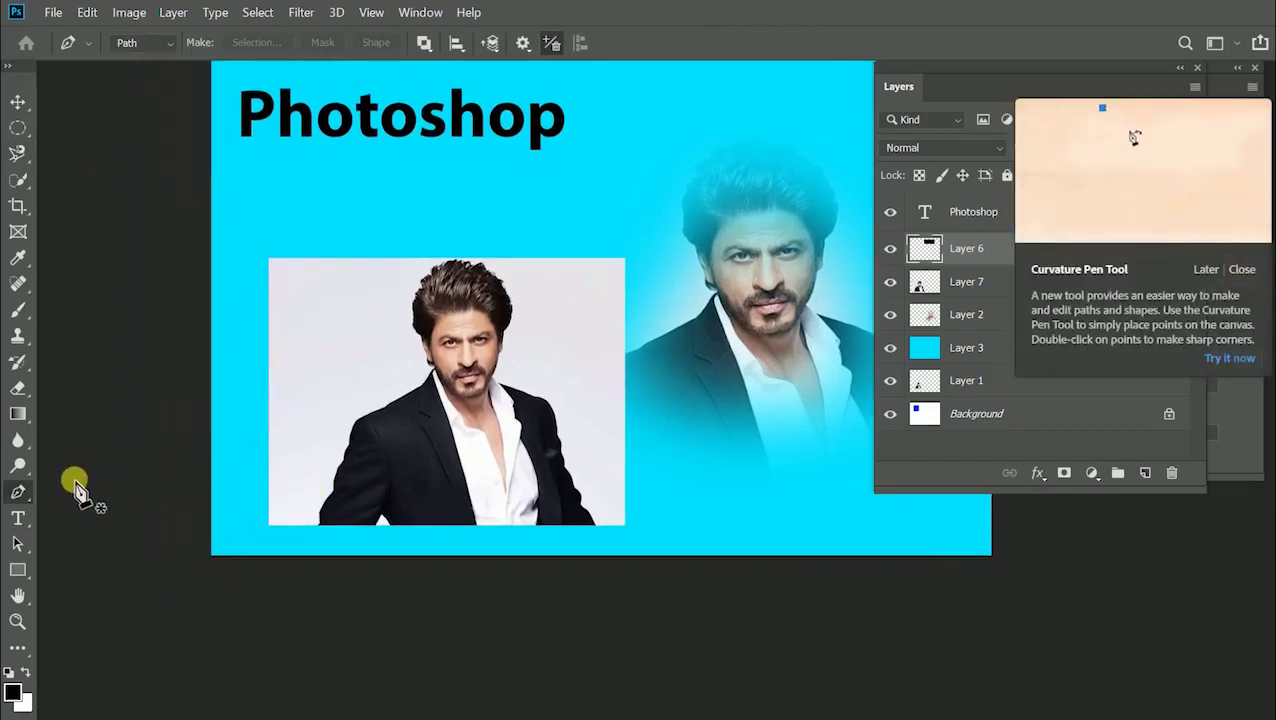
right_click(18, 496)
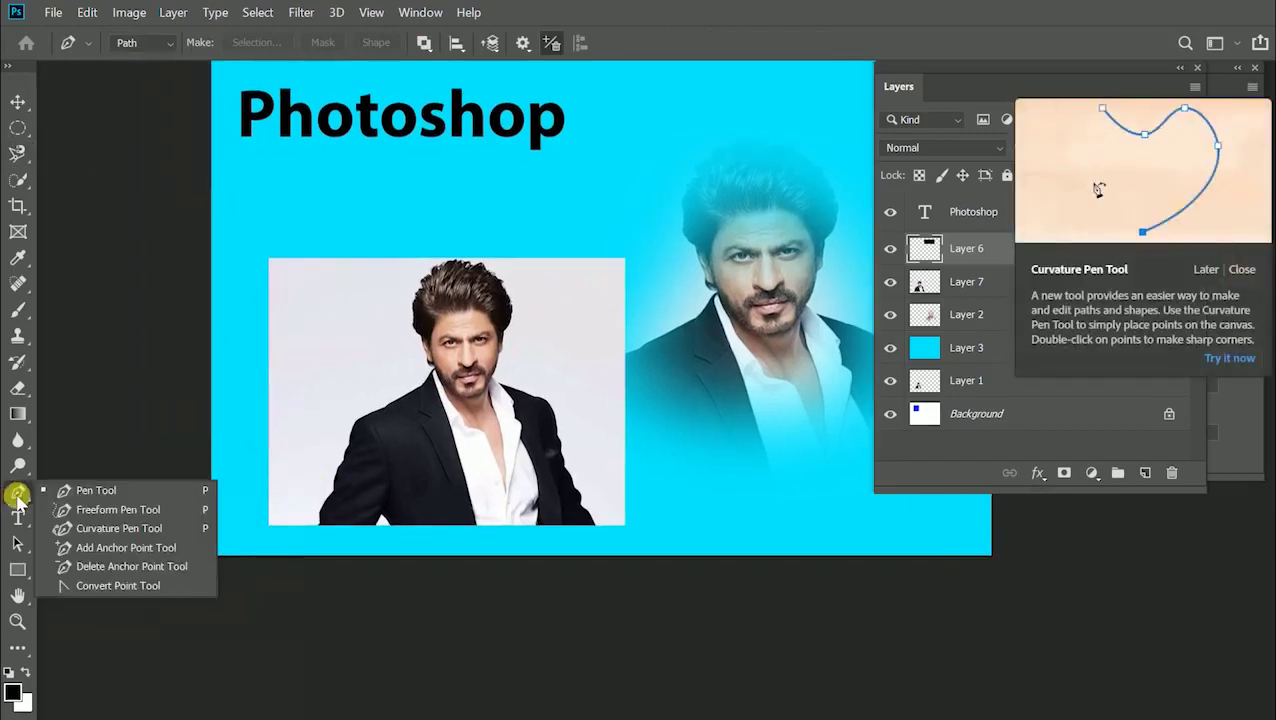
left_click(101, 490)
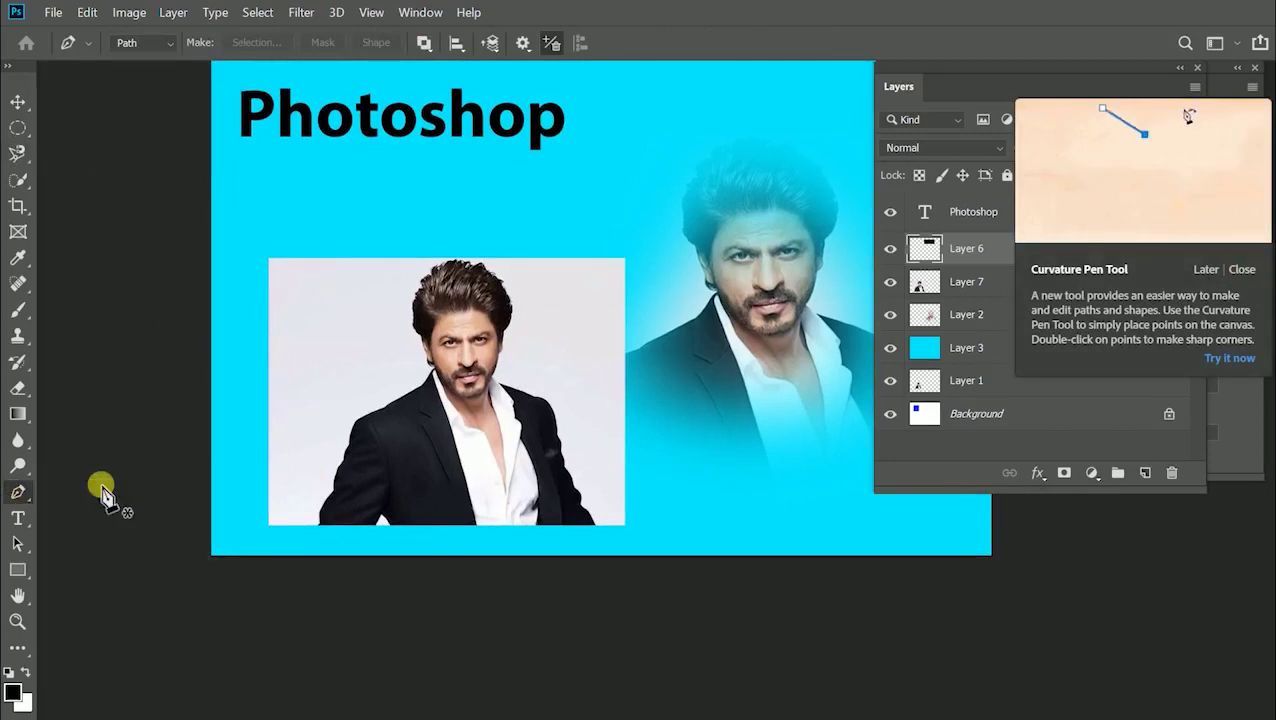
left_click_drag(299, 478, 421, 319)
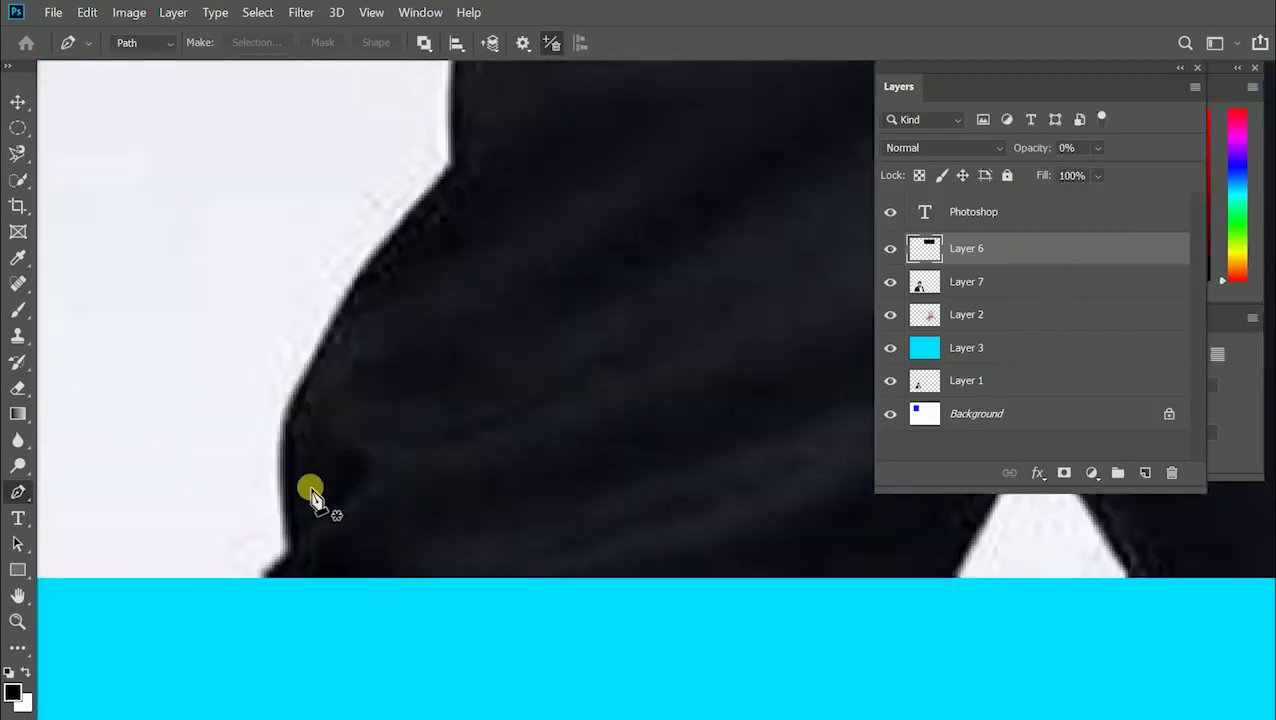
Step: Place the first pen anchors and a curved point along the jacket's lower left edge
left_click(254, 583)
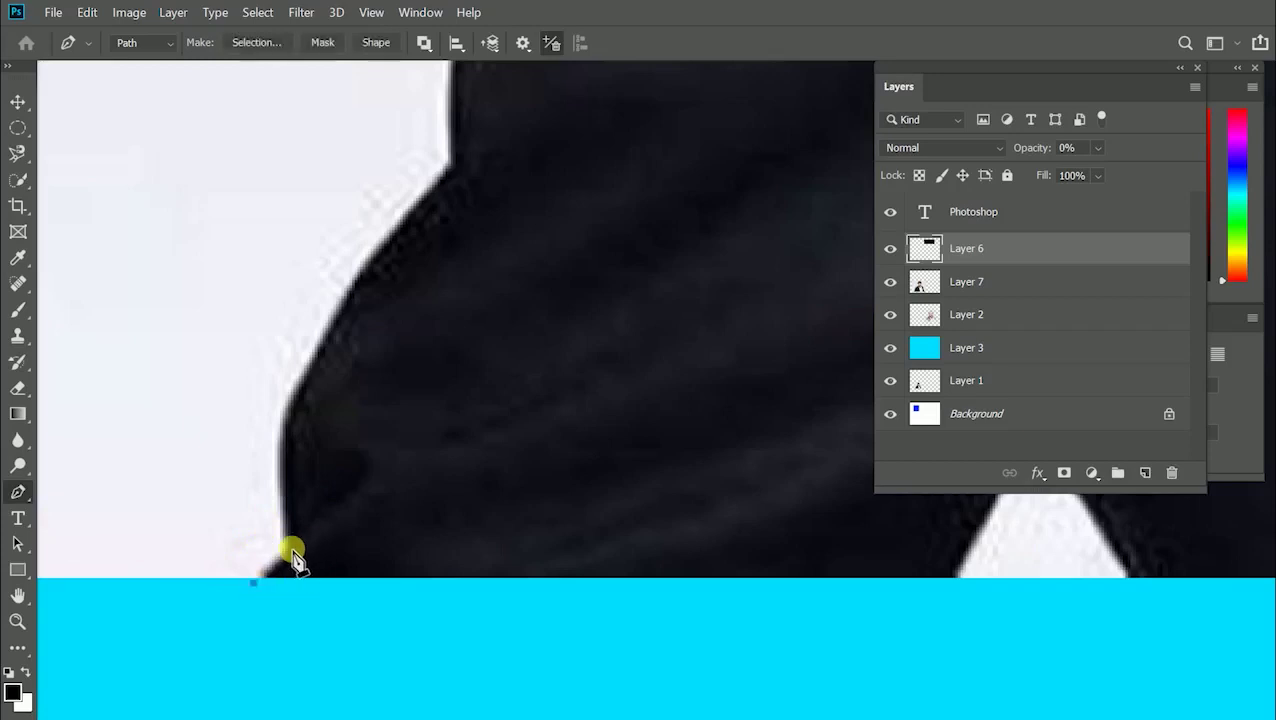
left_click(290, 548)
left_click_drag(419, 367, 263, 398)
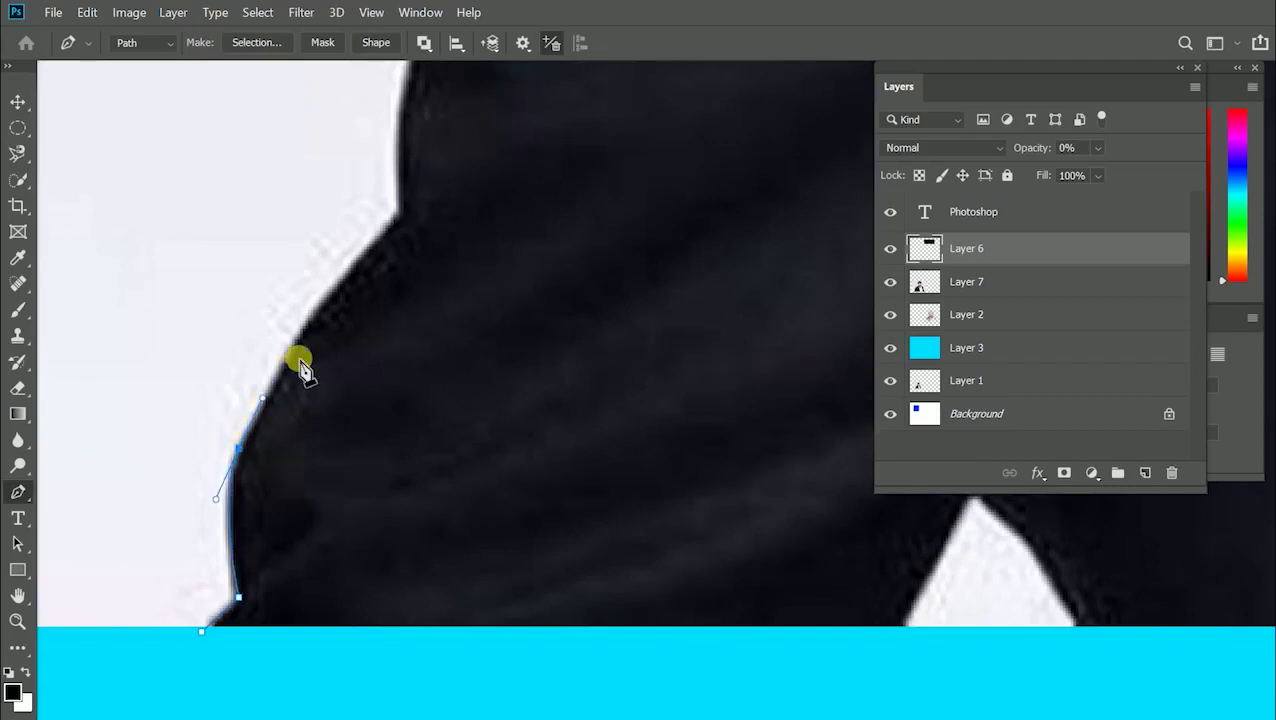
key("ctrl+minus")
scroll(484, 262, "down", 1)
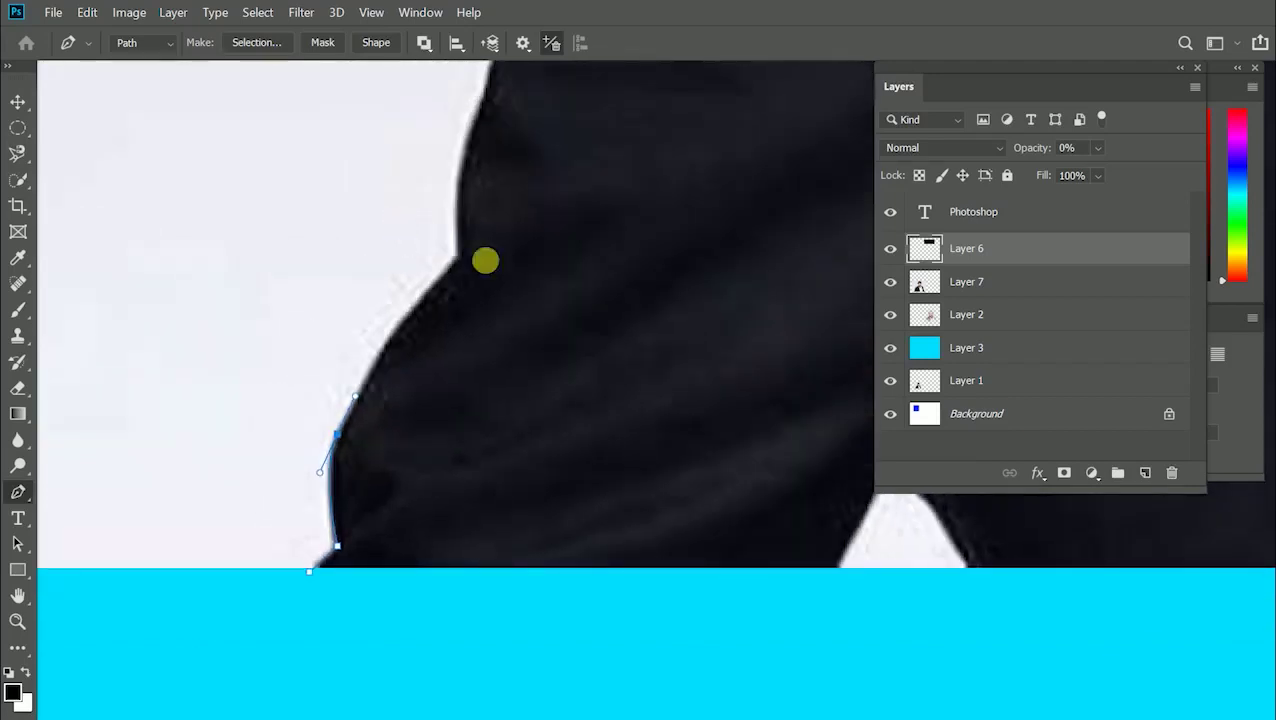
scroll(398, 427, "up", 3)
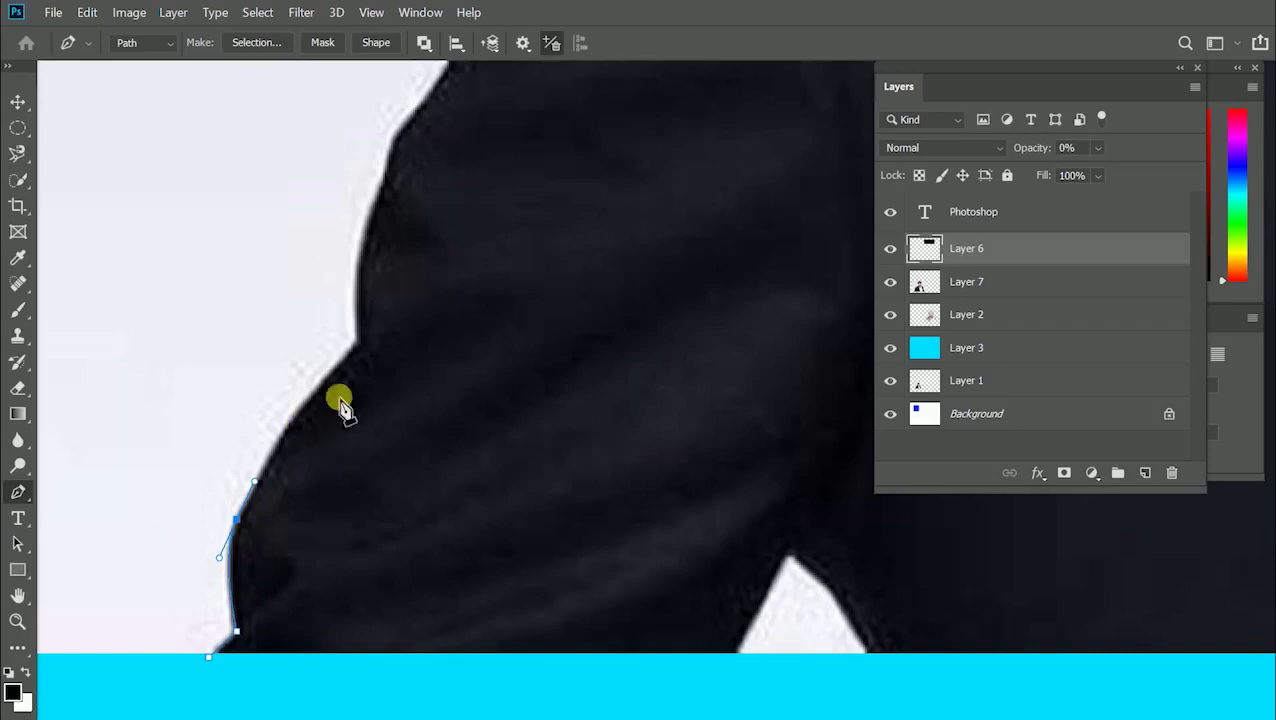
left_click_drag(357, 343, 330, 625)
left_click_drag(365, 535, 414, 375)
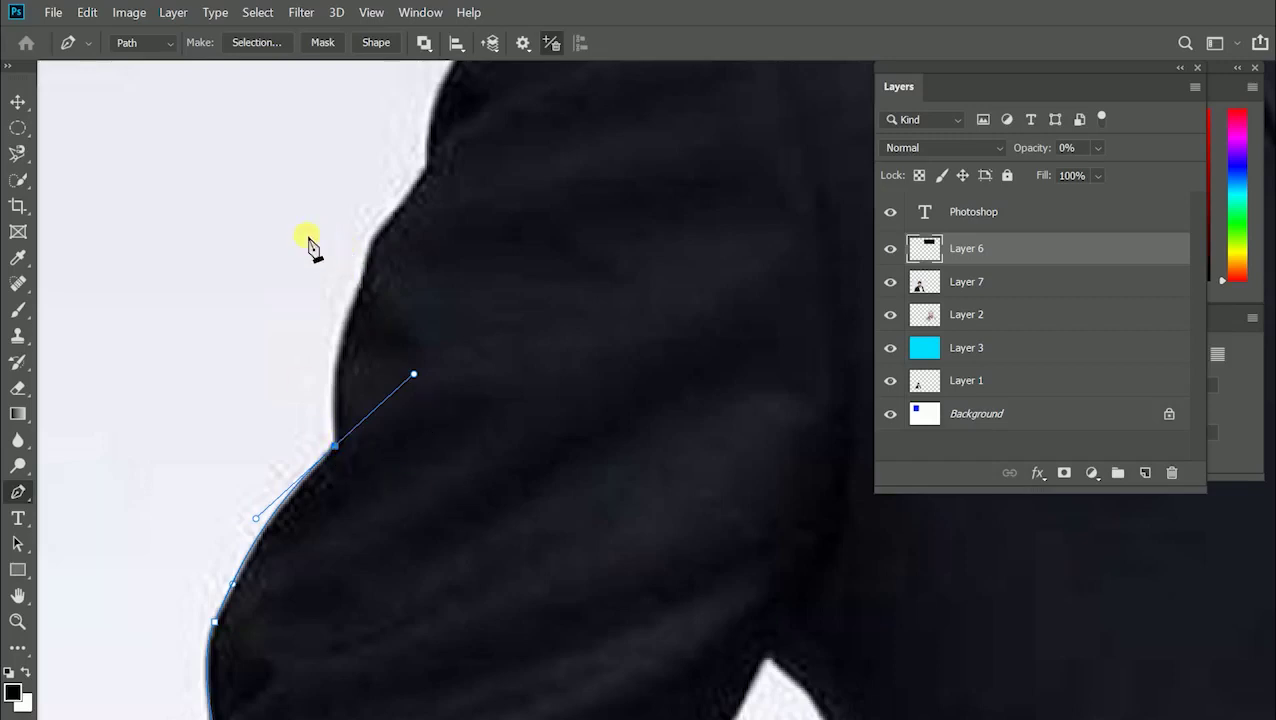
Step: Redo the upper anchors up the jacket toward the shoulder, then fit the image on screen
key("ctrl+z")
left_click(367, 266)
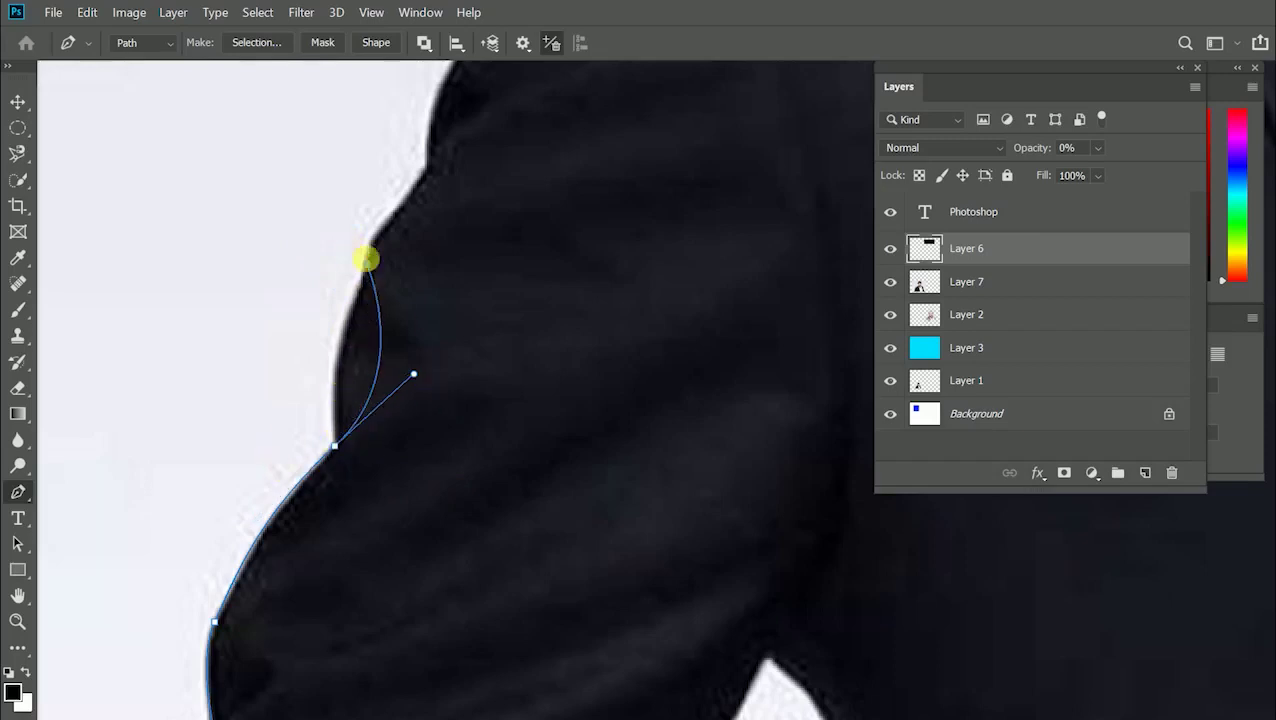
key("ctrl+z")
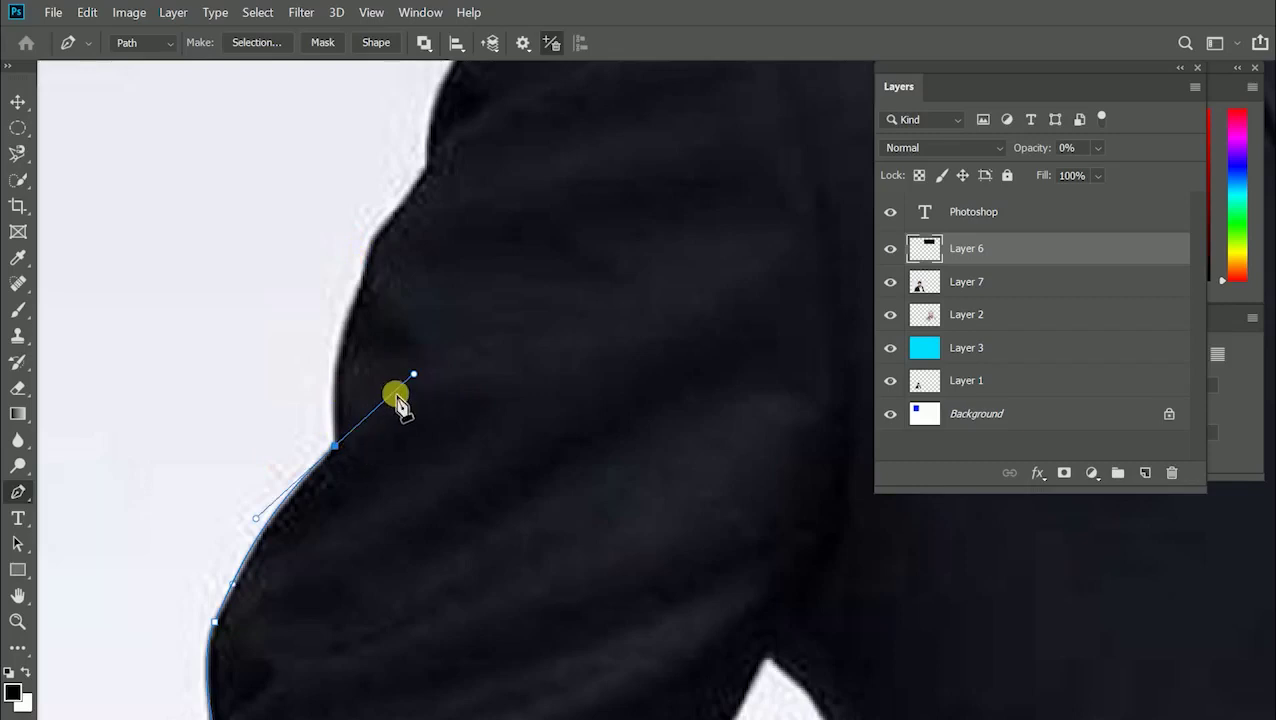
left_click(335, 445)
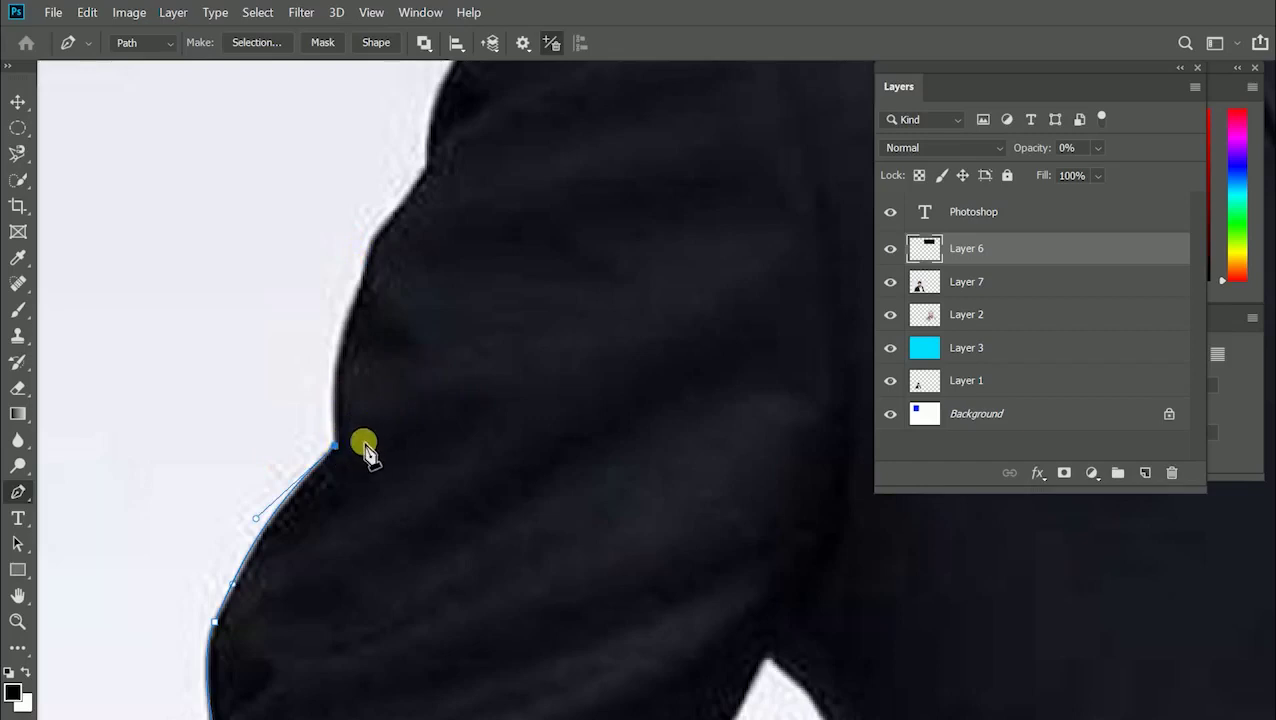
scroll(382, 421, "up", 1)
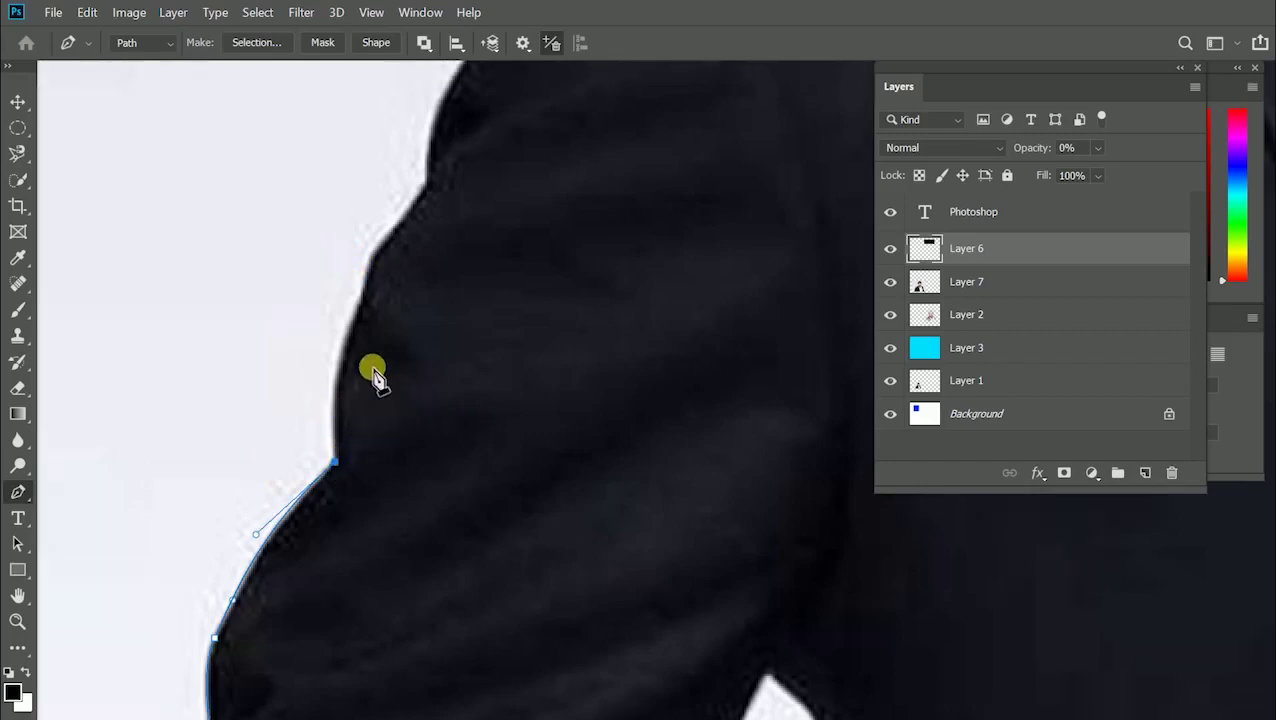
left_click_drag(352, 316, 382, 255)
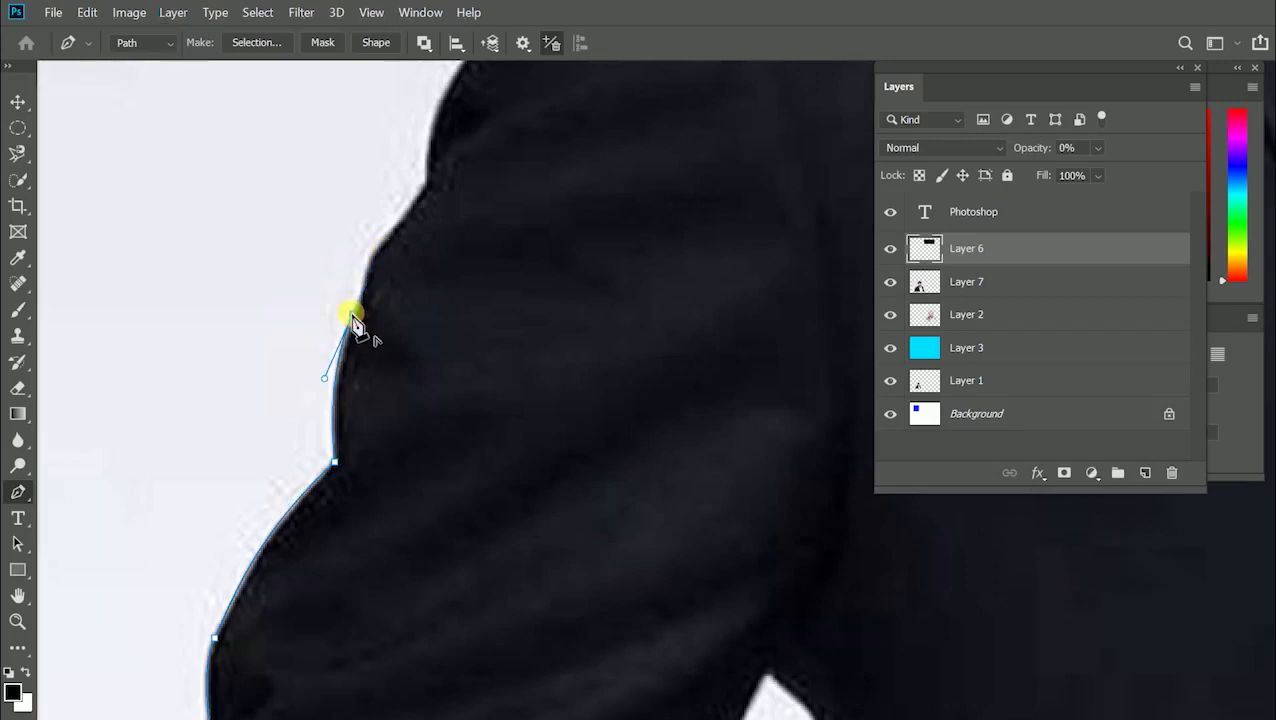
scroll(360, 320, "up", 3)
left_click_drag(397, 278, 410, 260)
key("ctrl+0")
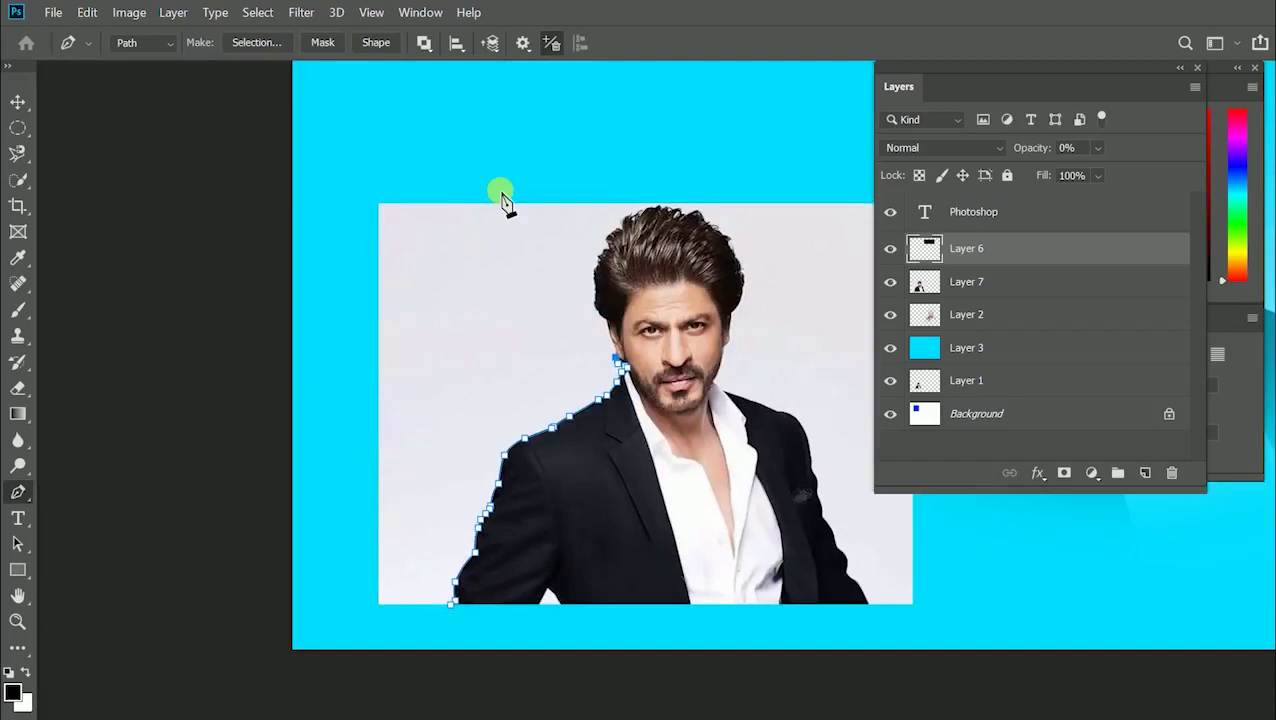
Step: Place anchors around the hair, face and right shoulder, closing the path at its start
left_click_drag(682, 402, 570, 353)
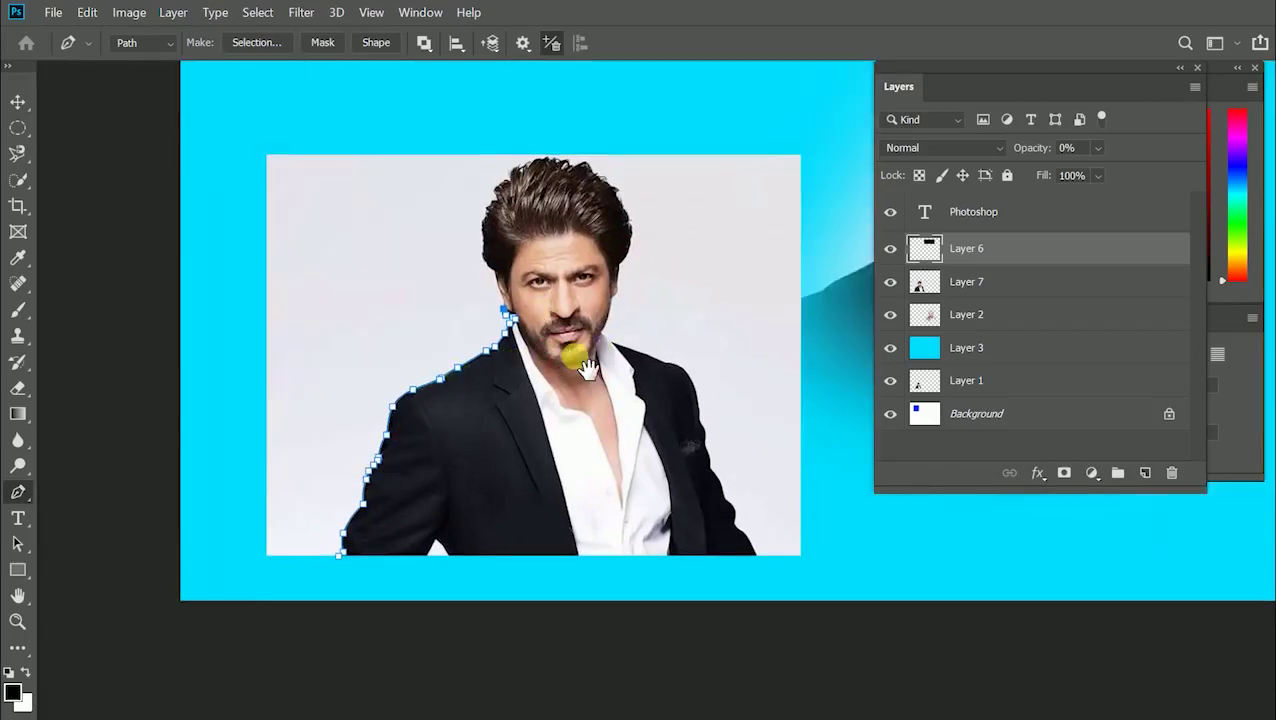
left_click_drag(576, 240, 535, 264)
left_click(478, 244)
left_click(543, 180)
left_click(620, 362)
left_click(755, 424)
left_click(752, 493)
left_click(341, 554)
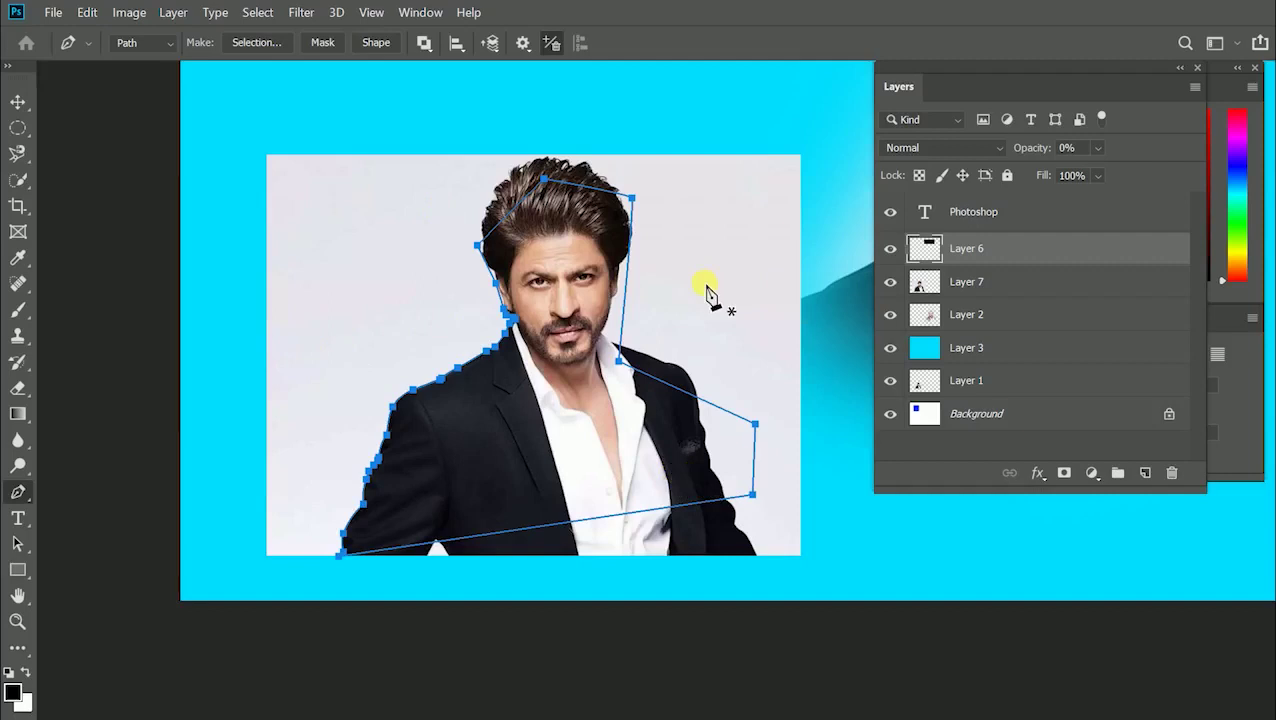
Step: Convert the path into a selection with Make Selection at 0 feather
key("ctrl+Return")
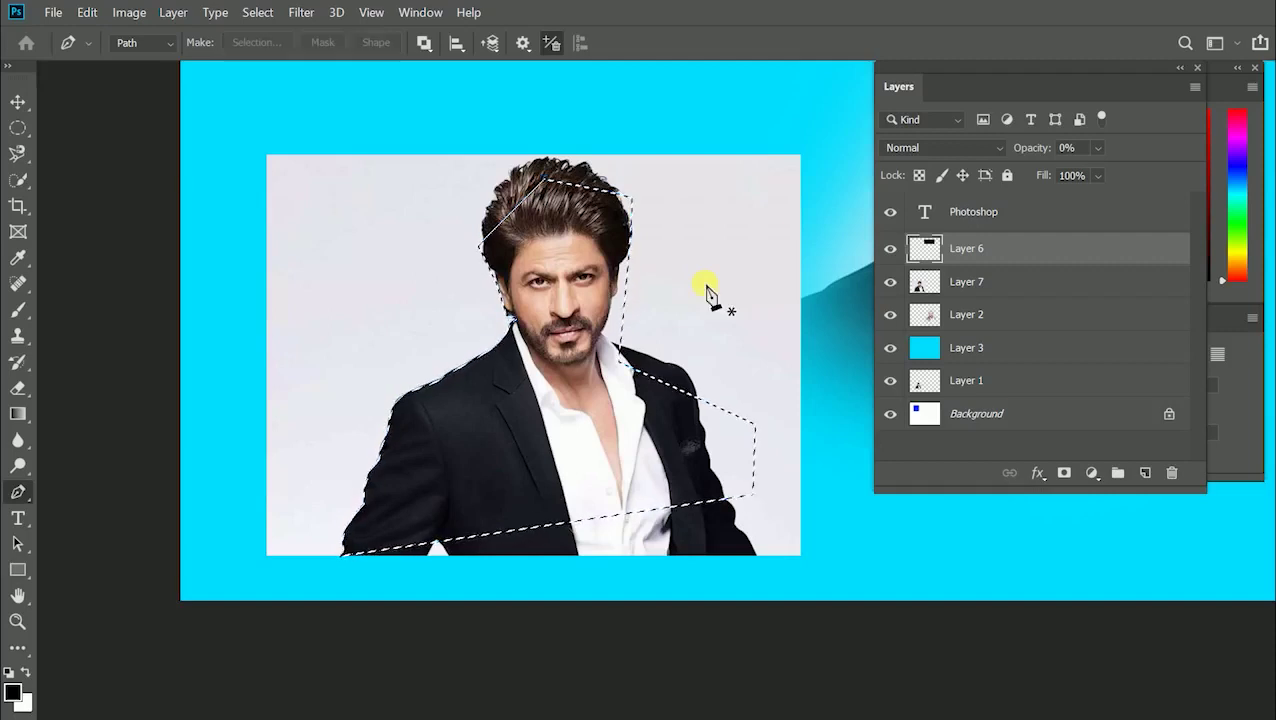
key("ctrl+z")
right_click(567, 279)
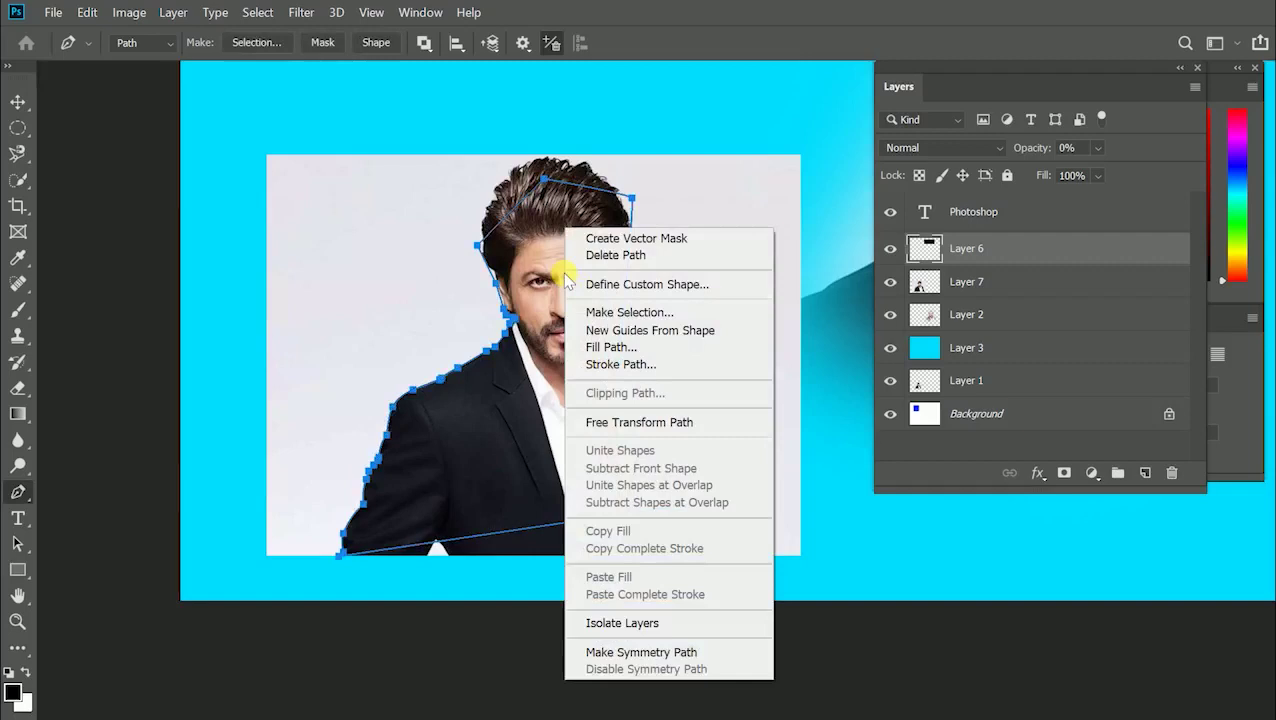
left_click(640, 313)
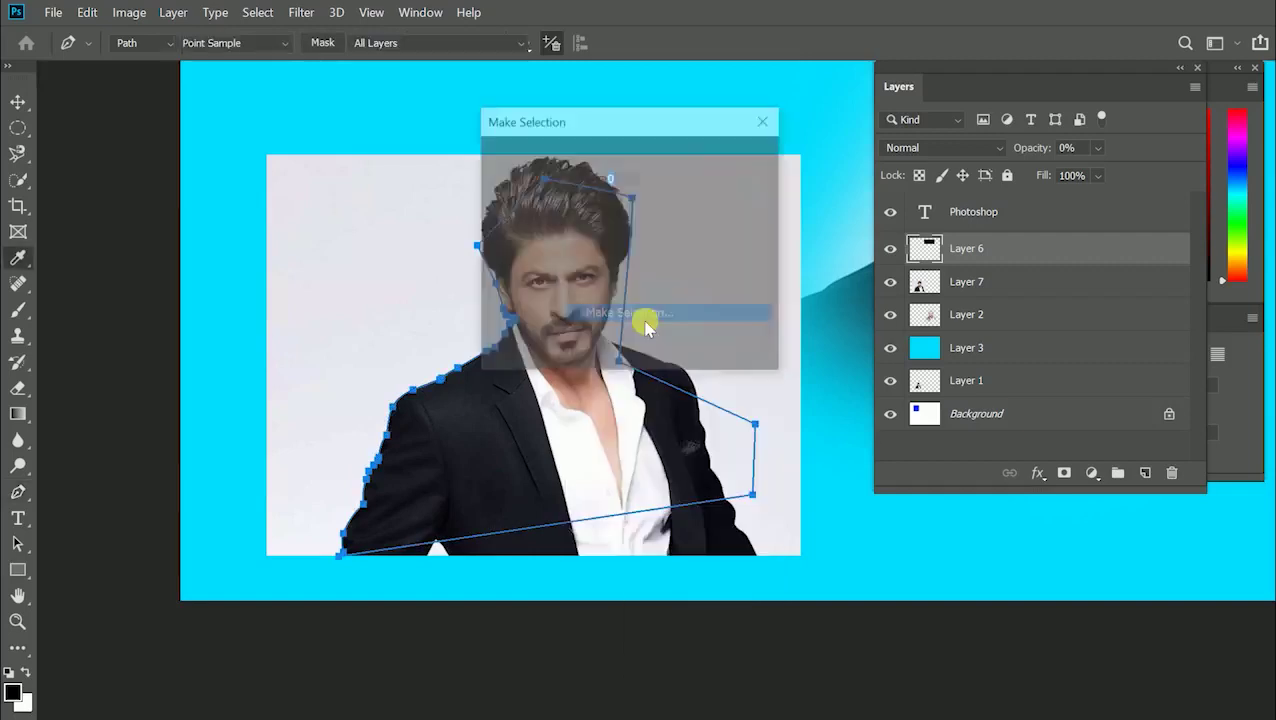
left_click(741, 166)
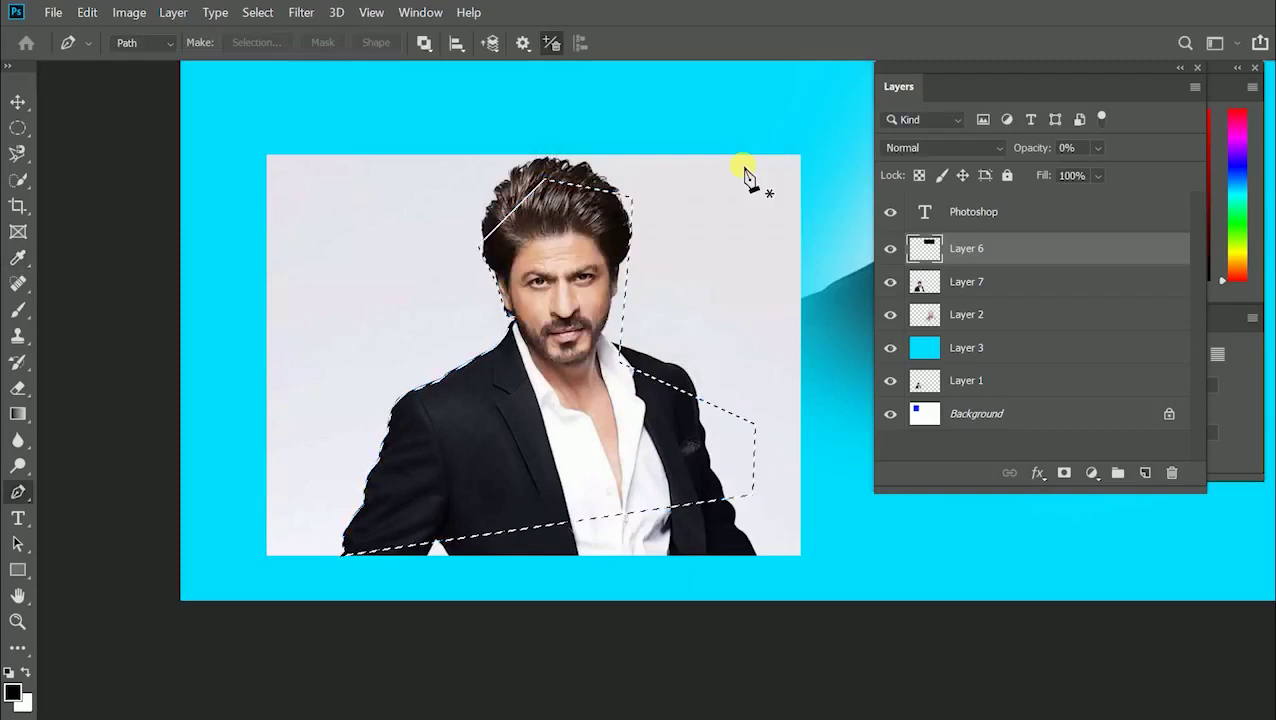
key("ctrl+z")
right_click(548, 255)
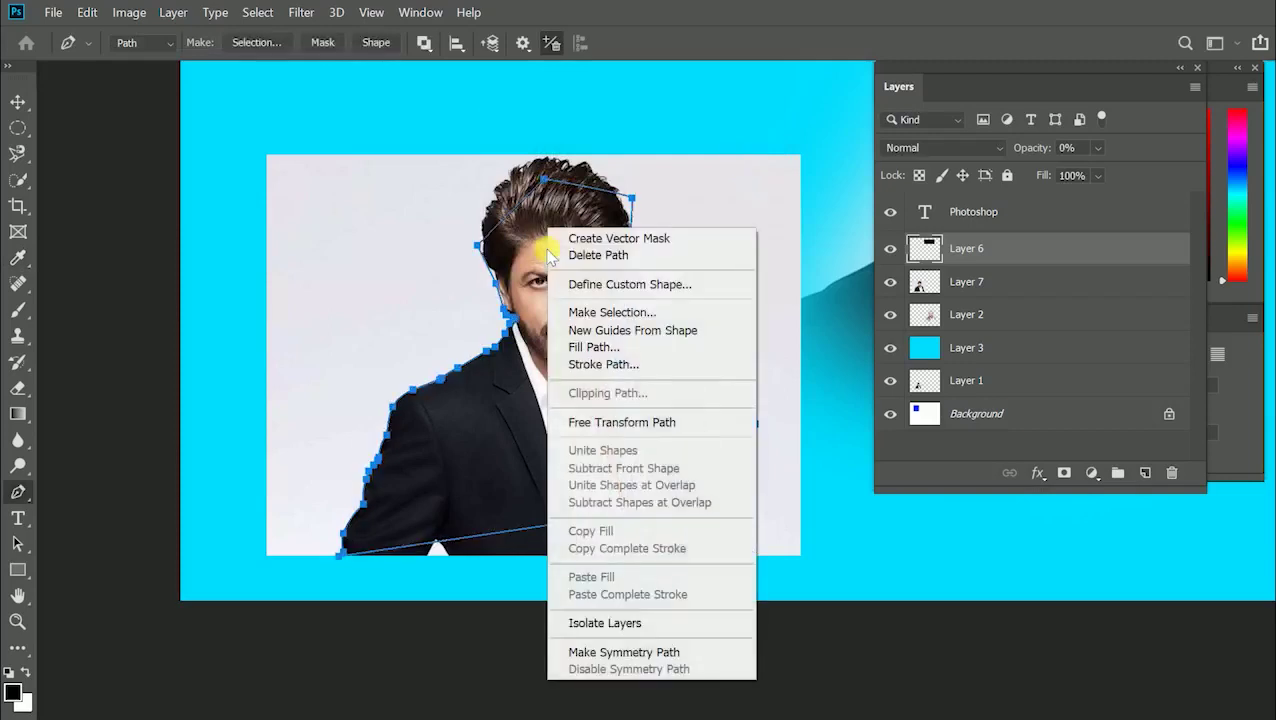
left_click(582, 313)
left_click_drag(565, 124, 292, 215)
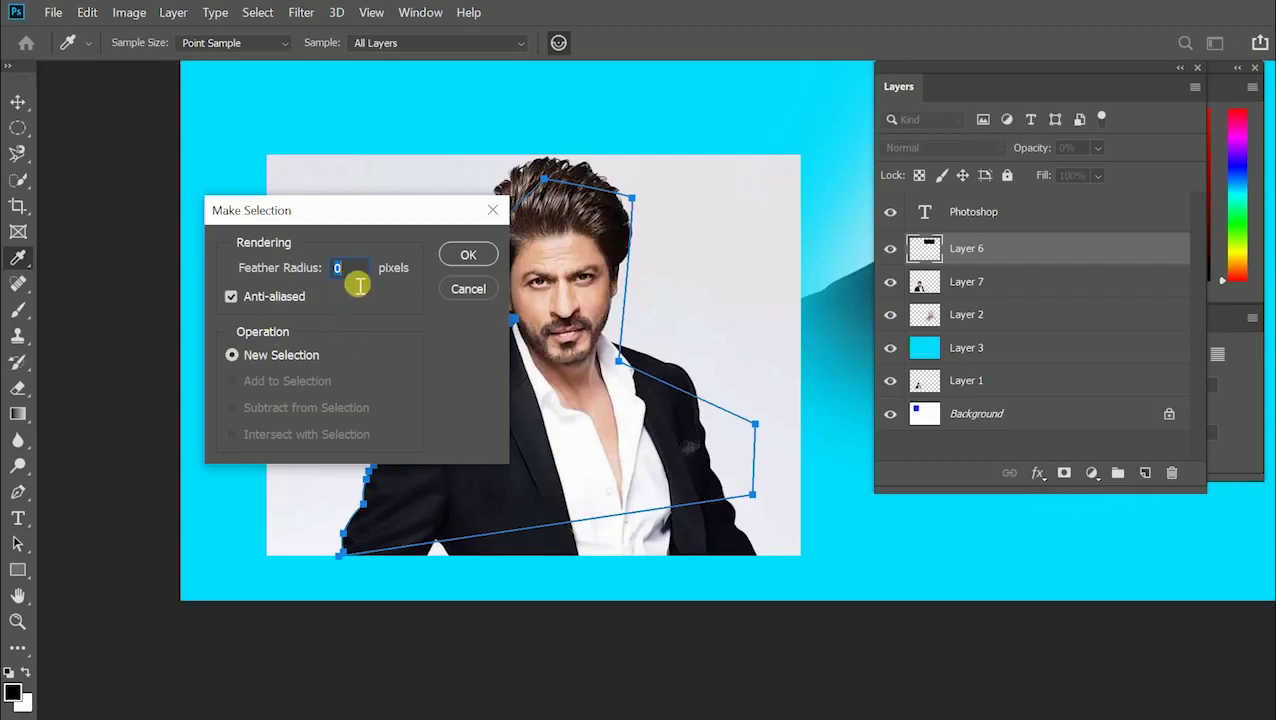
left_click_drag(360, 220, 325, 216)
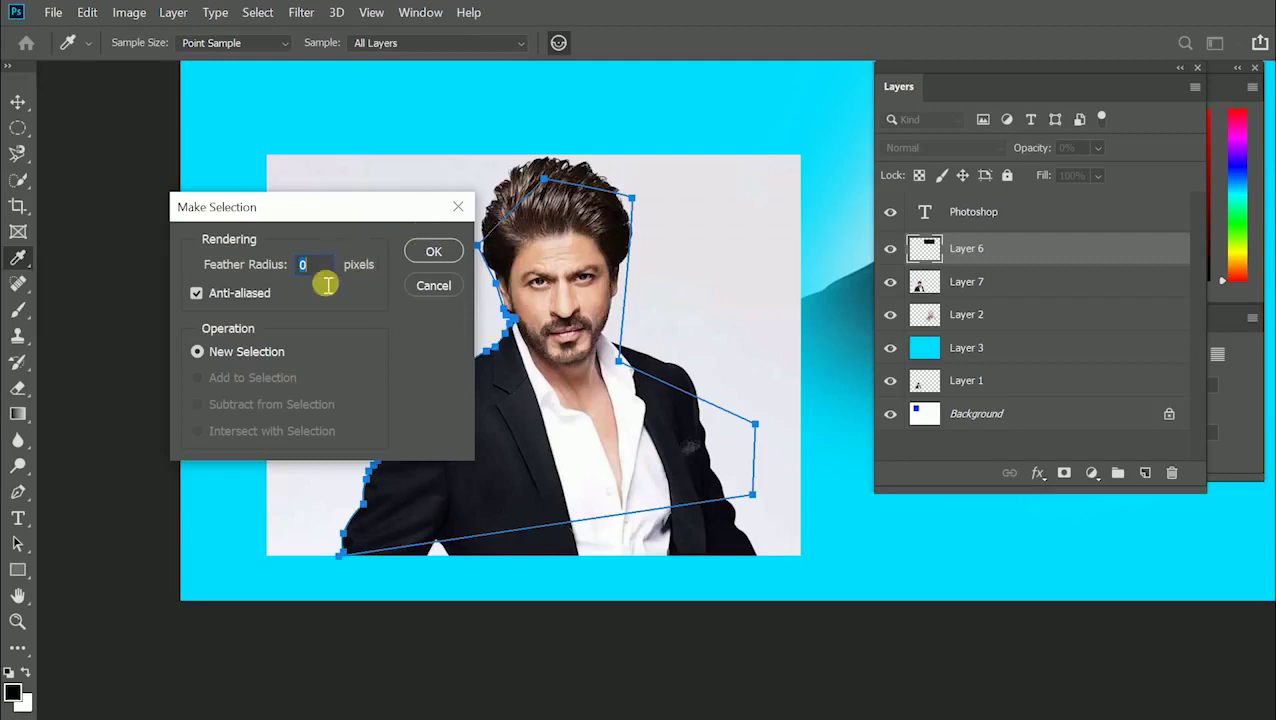
left_click(435, 252)
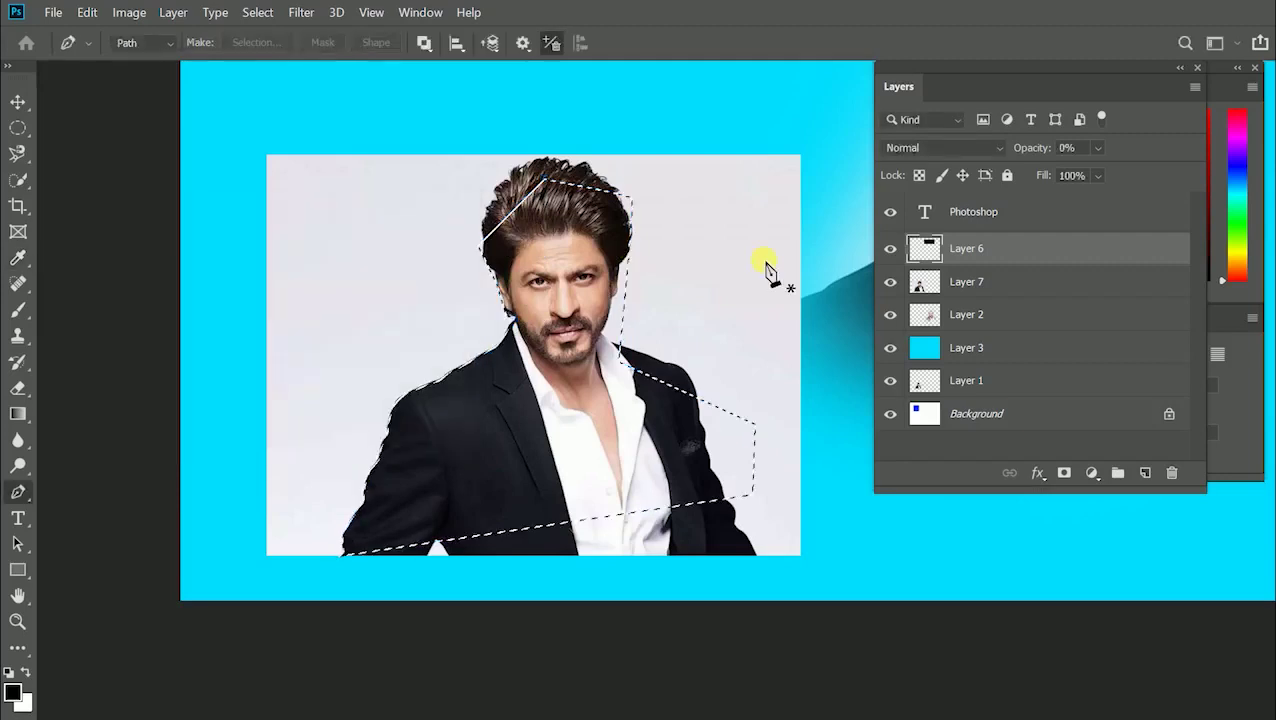
Step: Invert the selection and delete the background around the man on Layer 7, then undo
key("v")
key("ctrl")
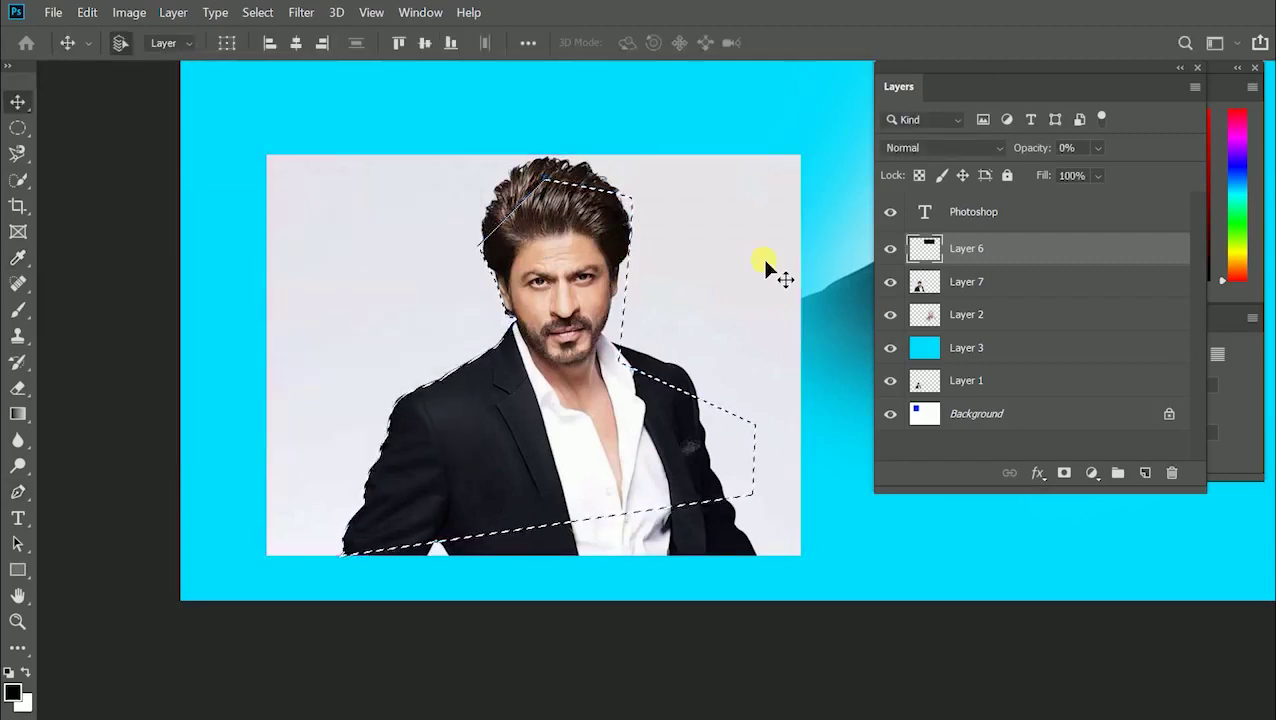
key("ctrl+shift+i")
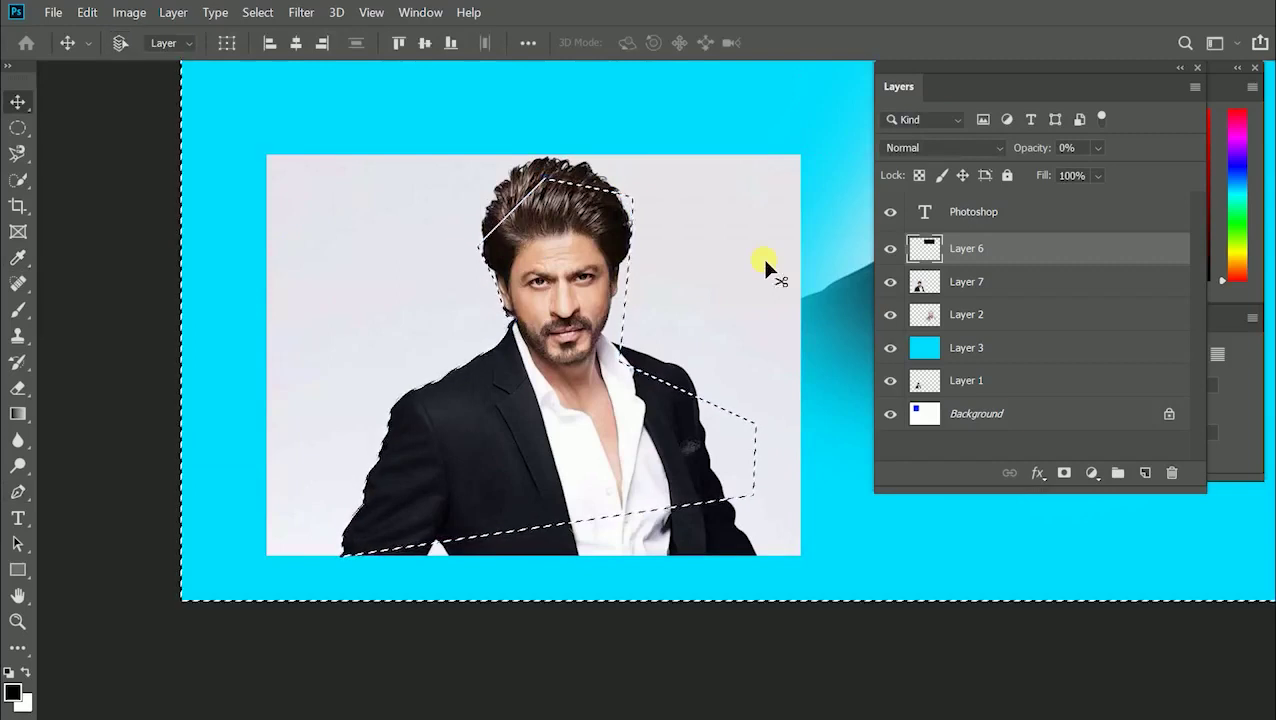
key("Delete")
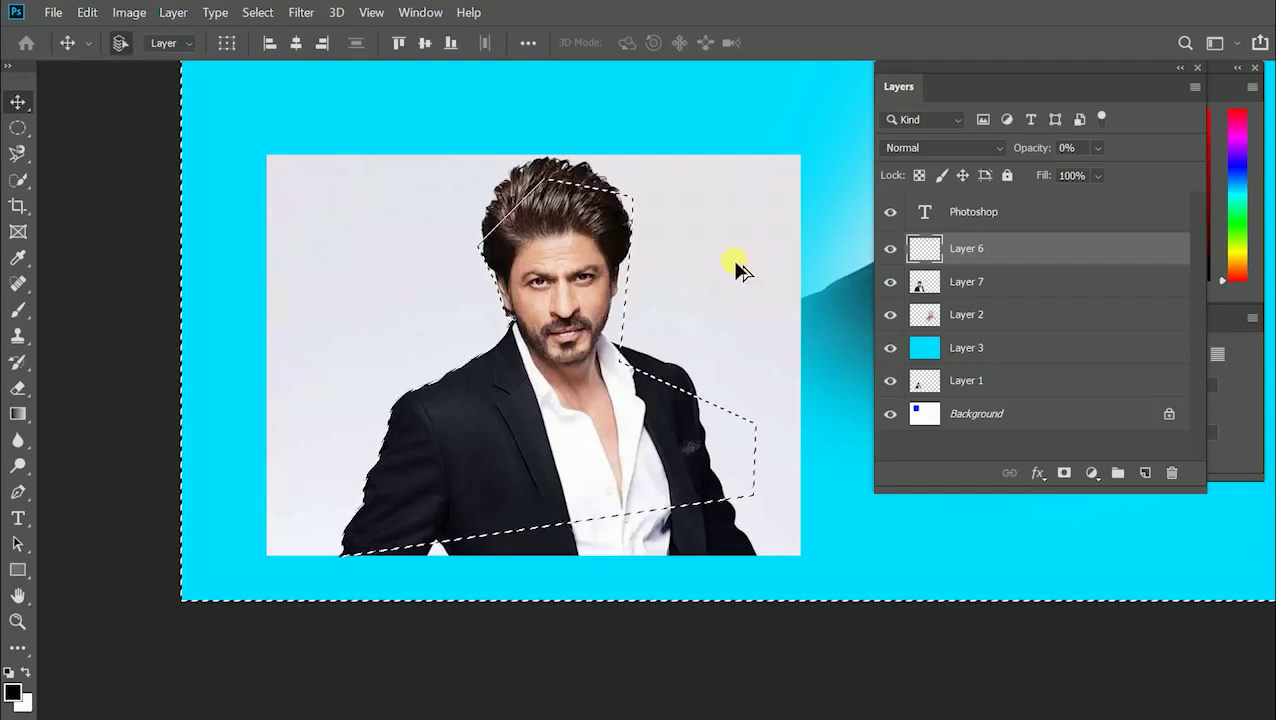
left_click(670, 213, "ctrl")
key("Delete")
key("ctrl+d")
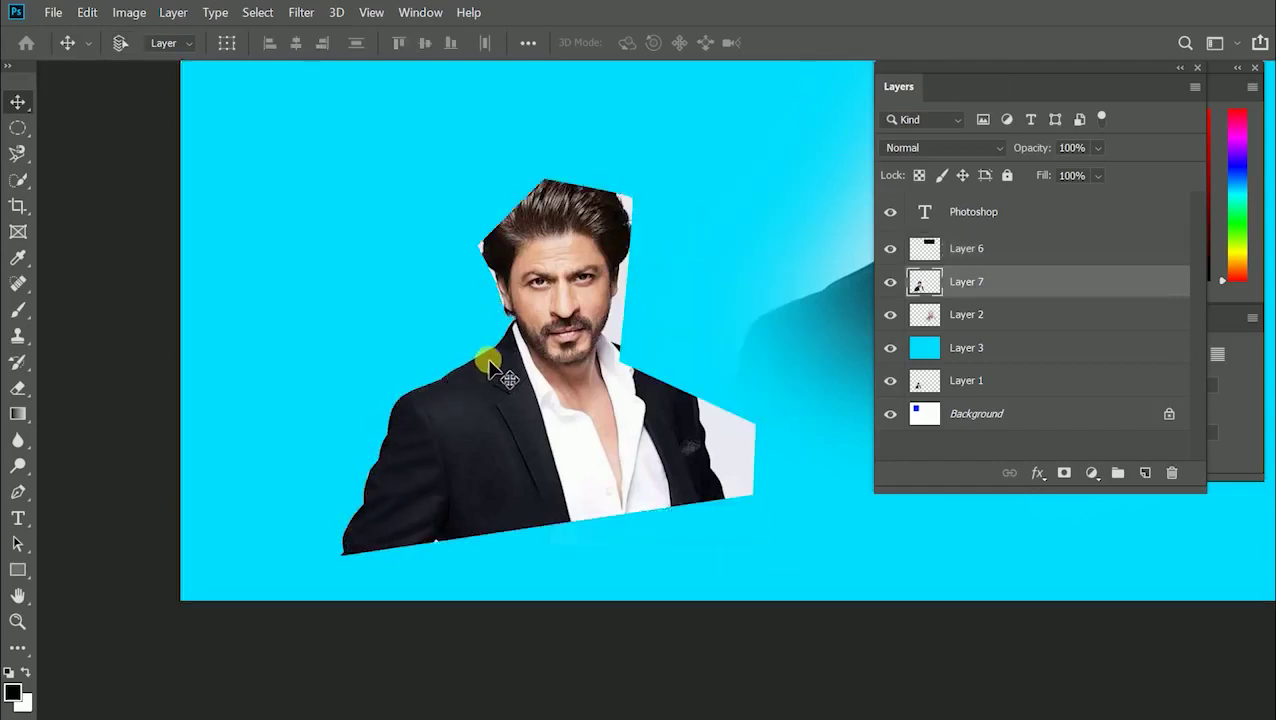
key("ctrl+z")
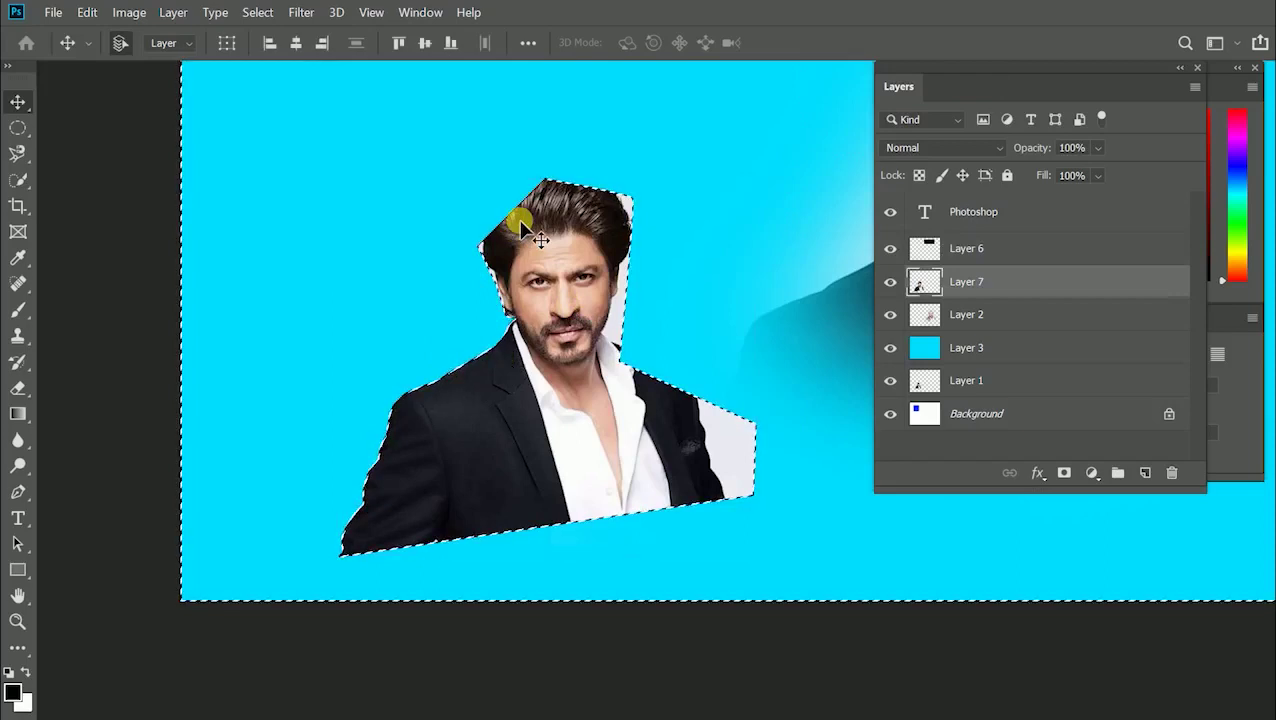
Step: Try a 5-pixel feather, delete the background outside the man, then undo it
key("ctrl+z")
key("m")
right_click(519, 229)
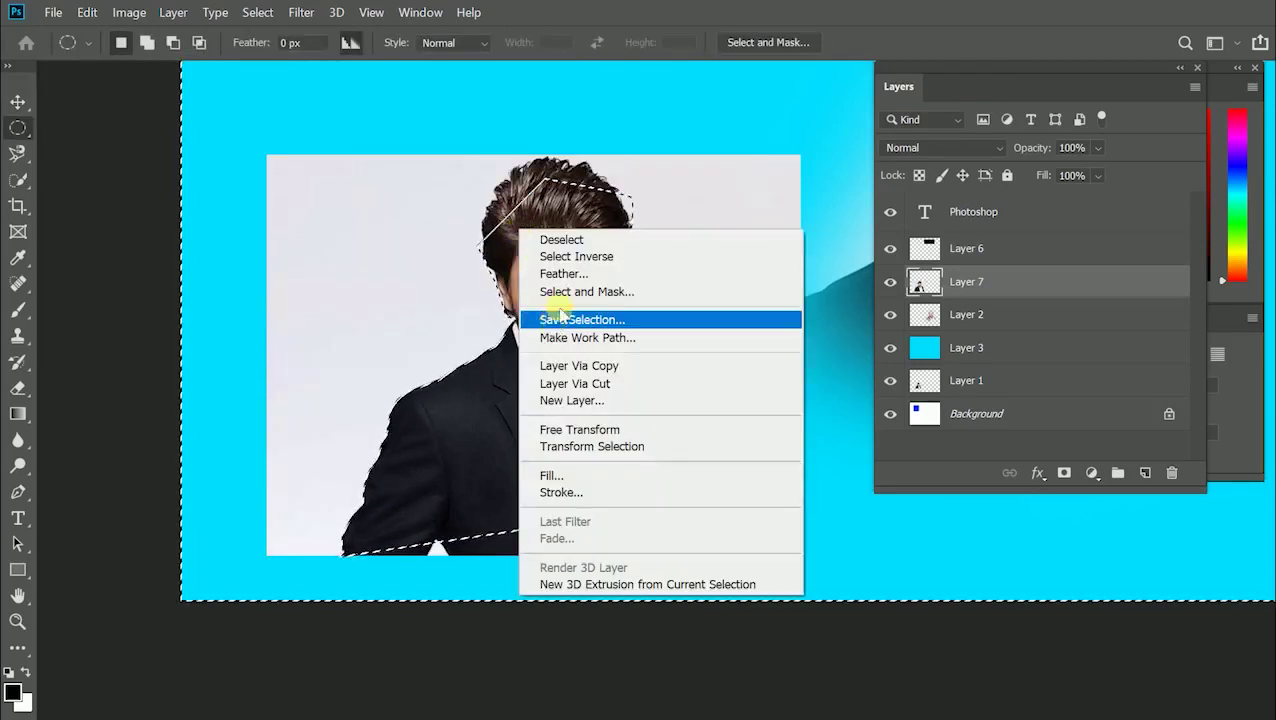
left_click(563, 274)
left_click_drag(598, 171, 252, 232)
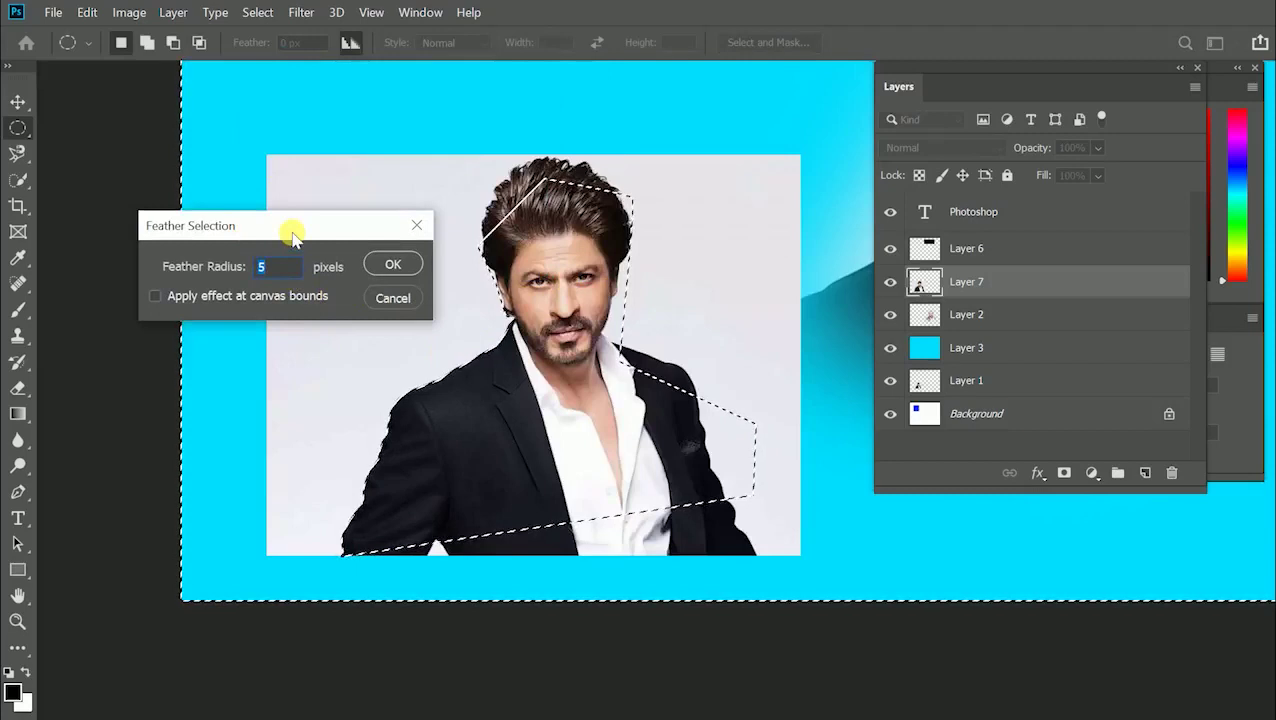
left_click_drag(292, 235, 282, 238)
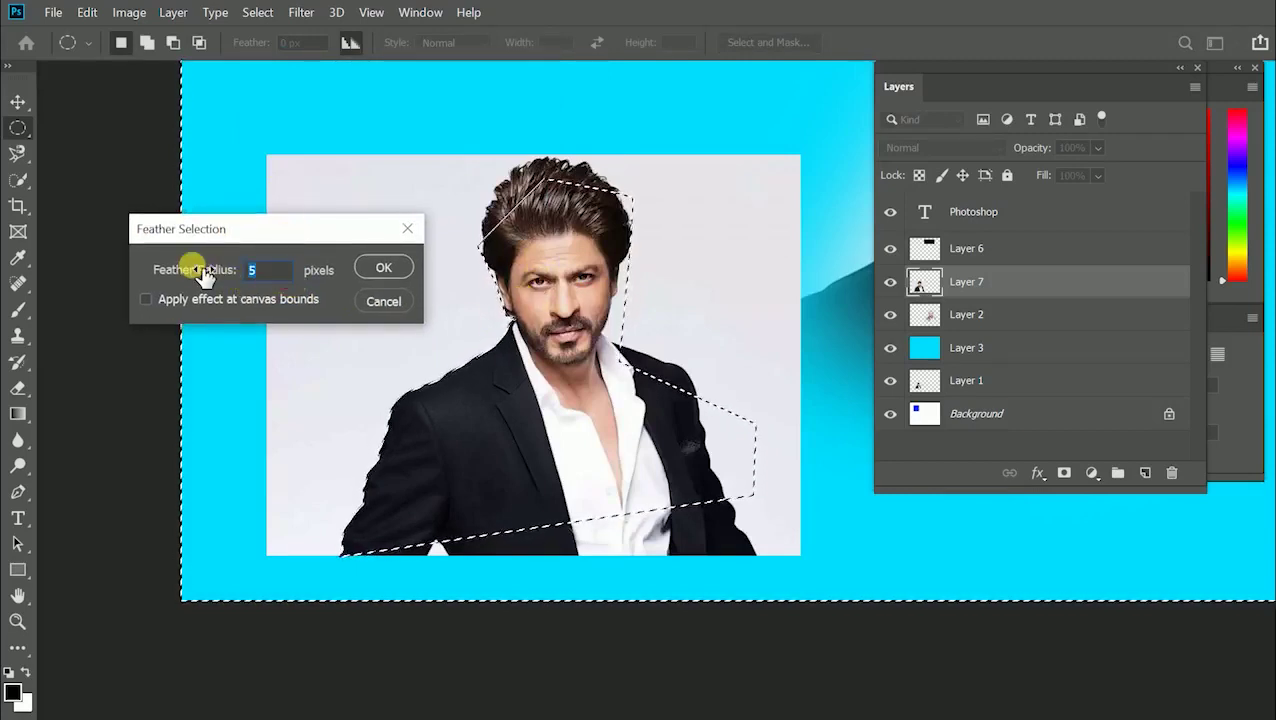
key("Return")
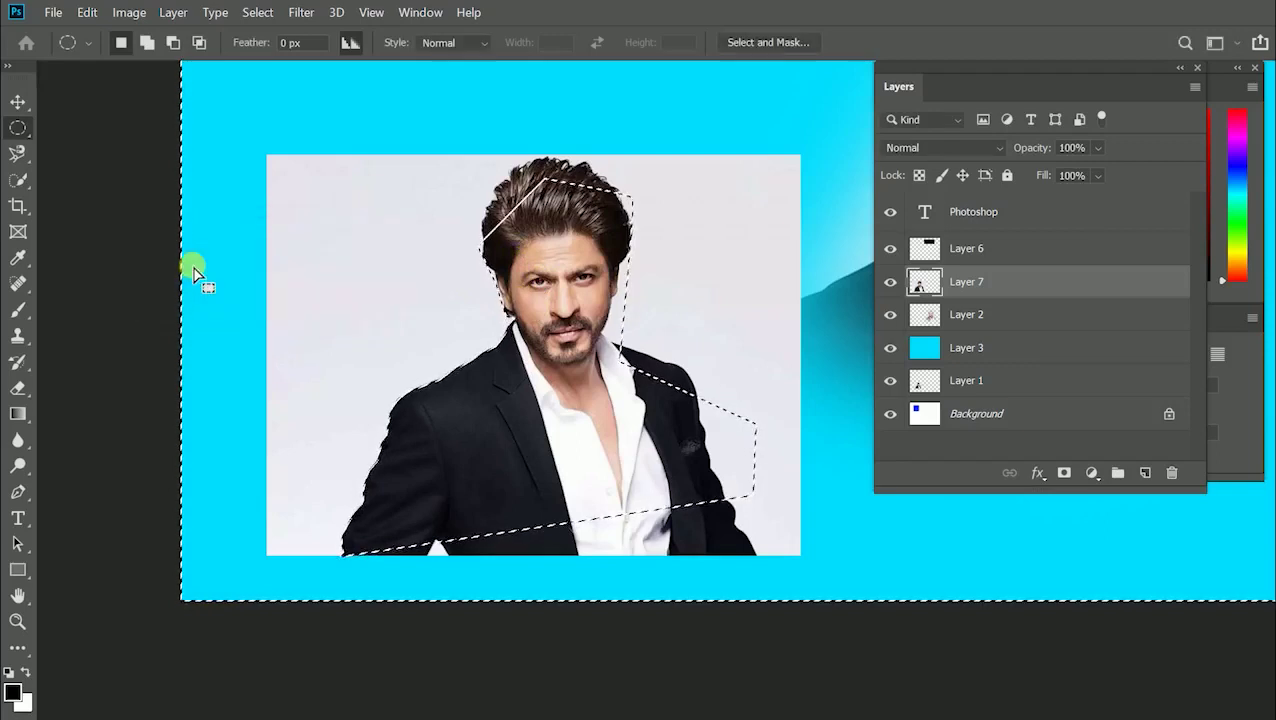
key("Delete")
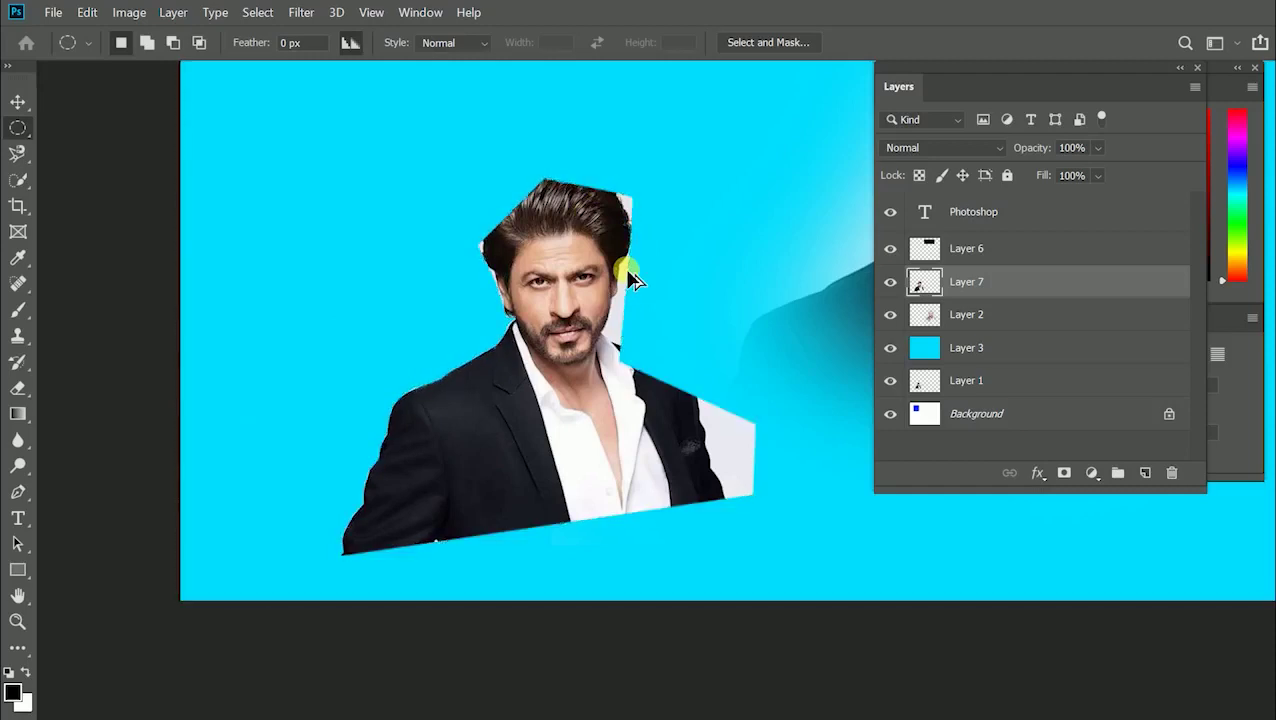
key("ctrl+z")
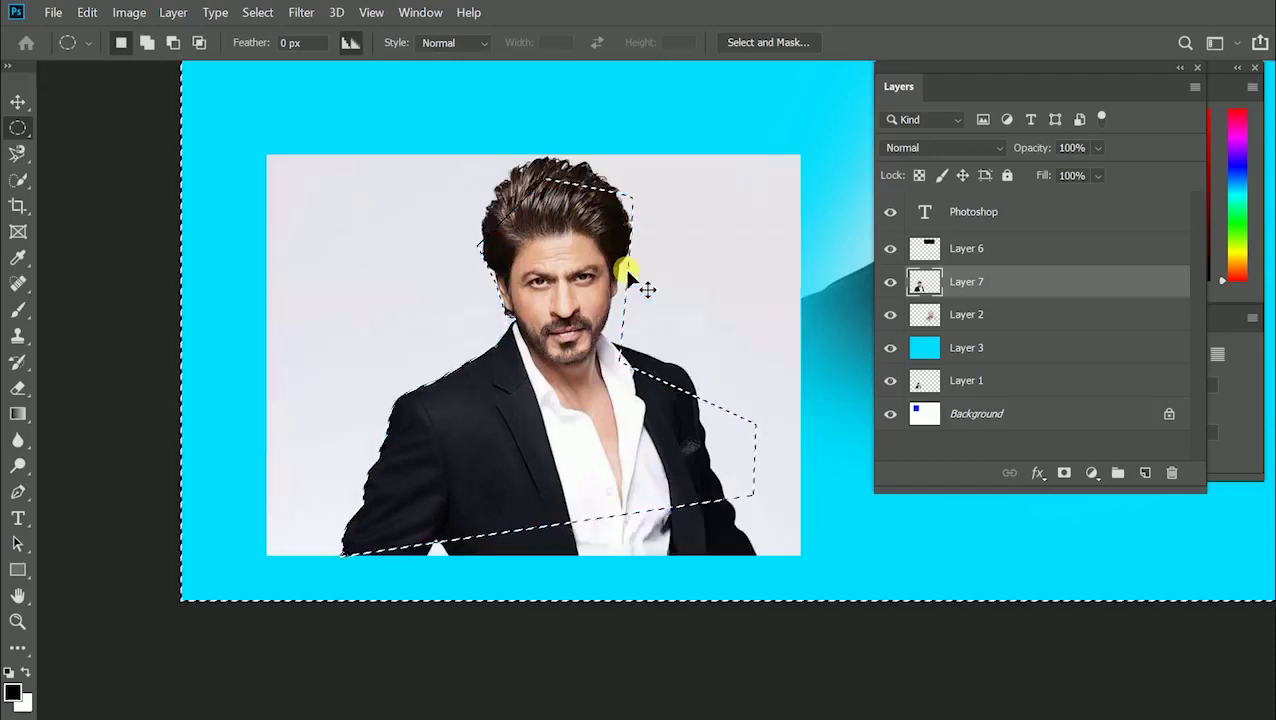
Step: Feather the selection by 25 pixels, delete the white background, and deselect
right_click(529, 271)
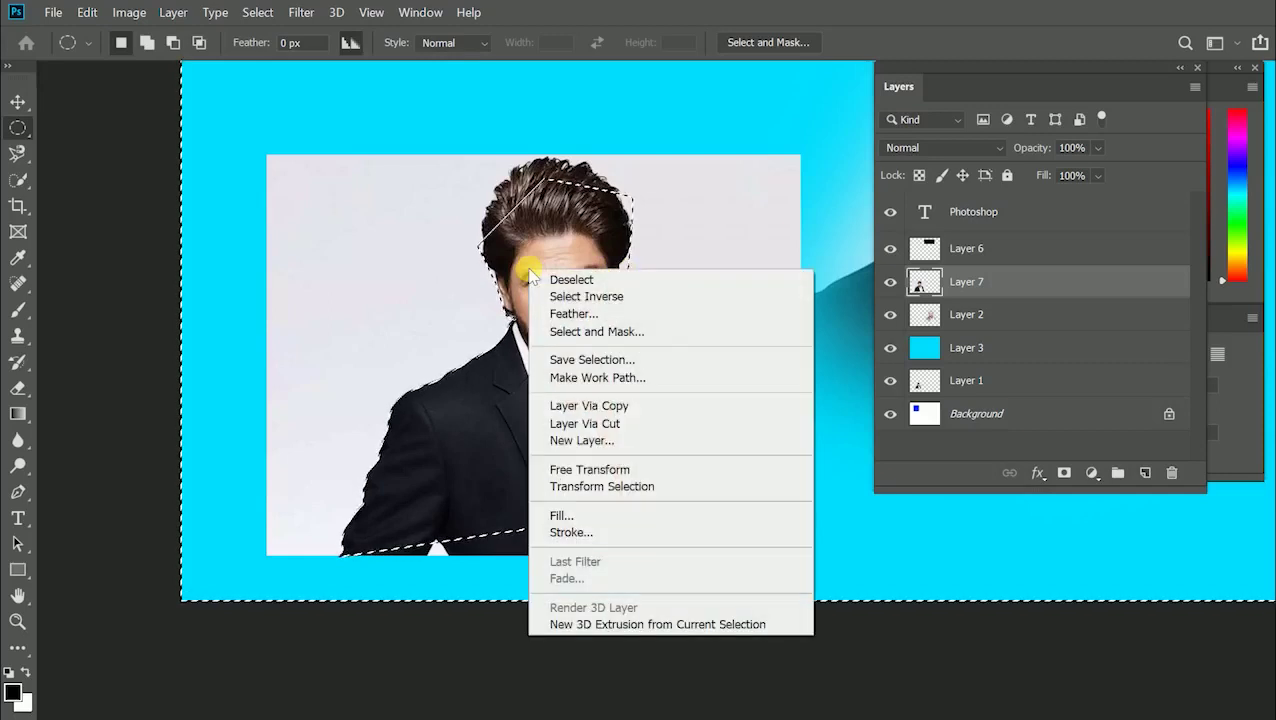
left_click(606, 314)
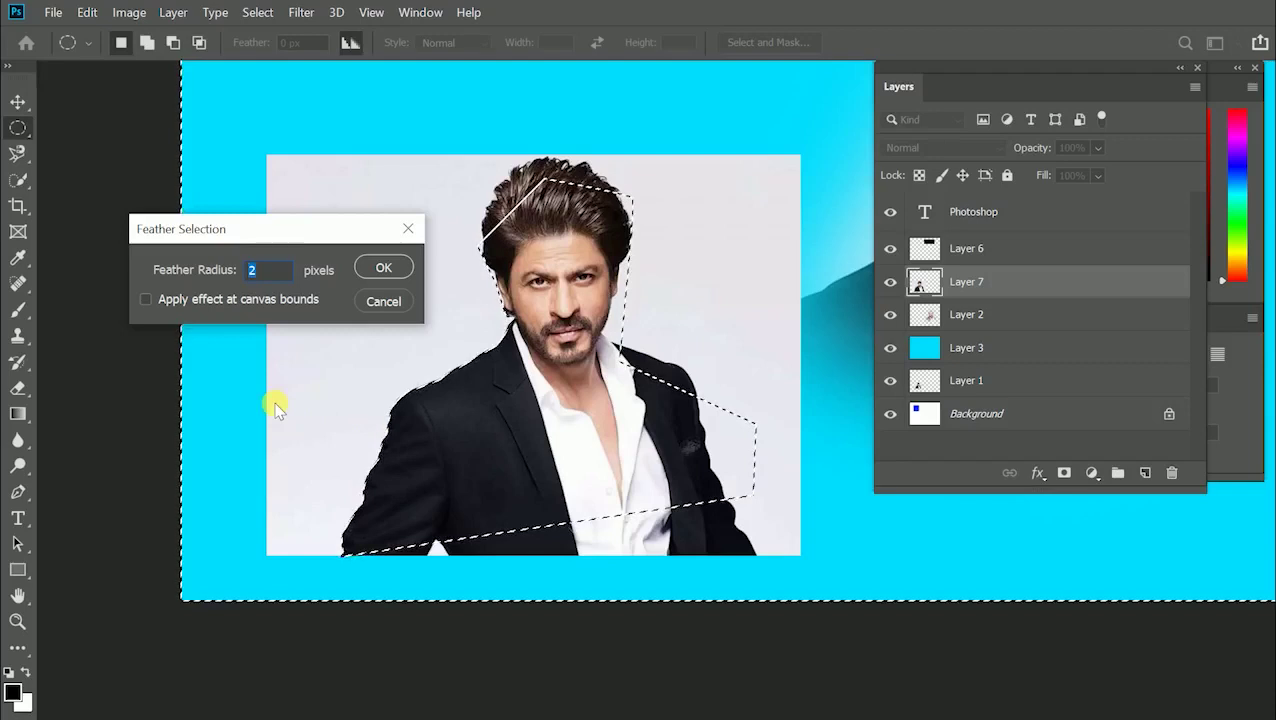
type("25")
key("Return")
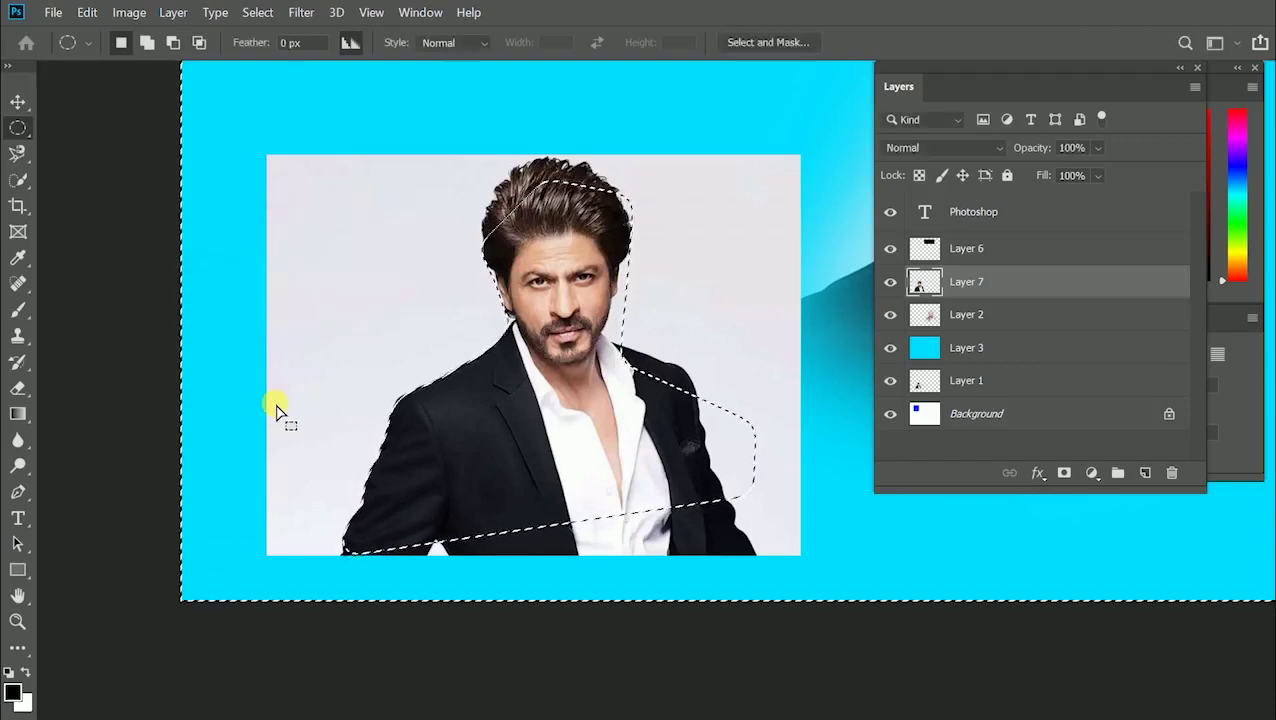
key("Delete")
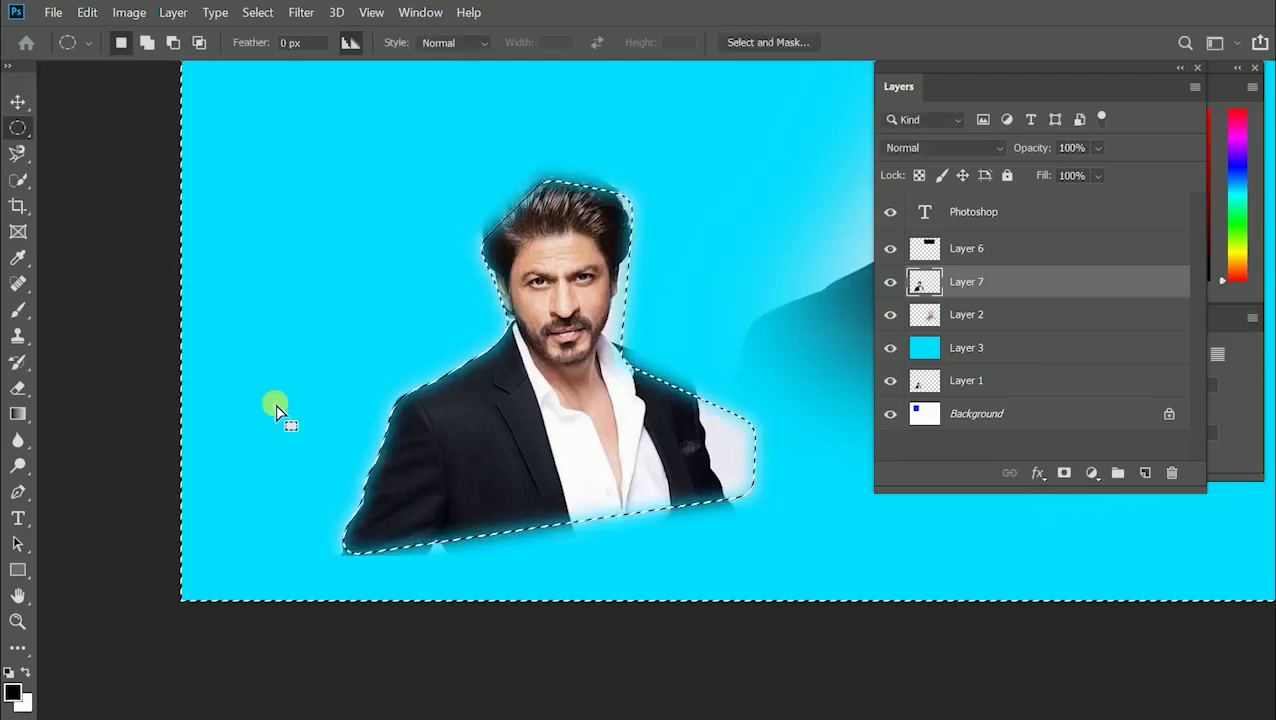
key("ctrl+d")
Step: Inspect the shoulder edge up close, then move Layer 7's portrait right and slightly down
key("v")
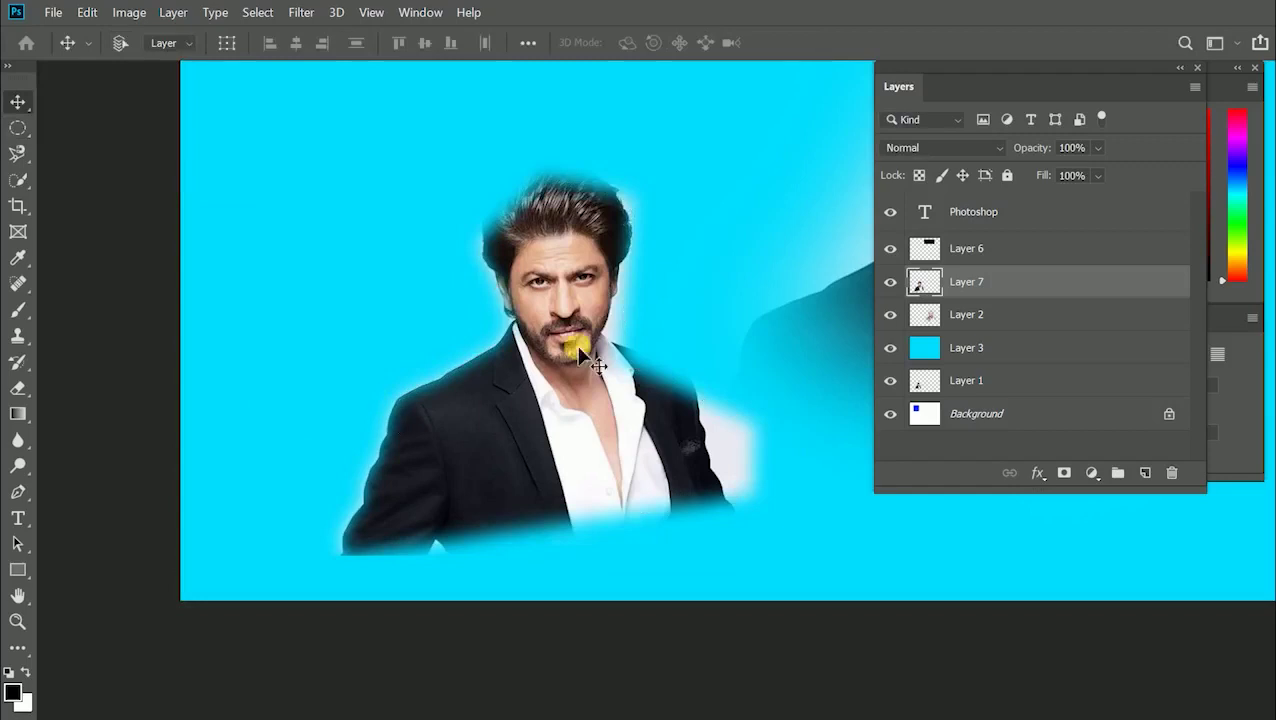
left_click(352, 335)
left_click(385, 398)
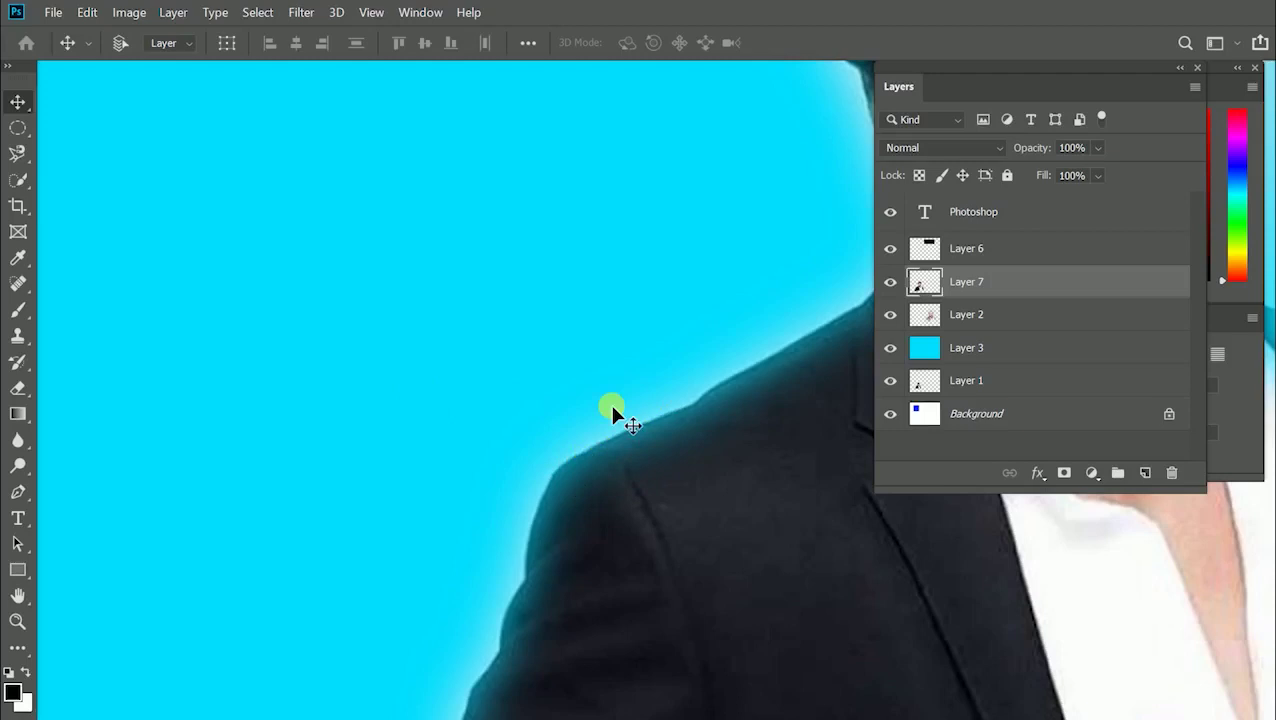
key("ctrl+minus")
key("ctrl+minus")
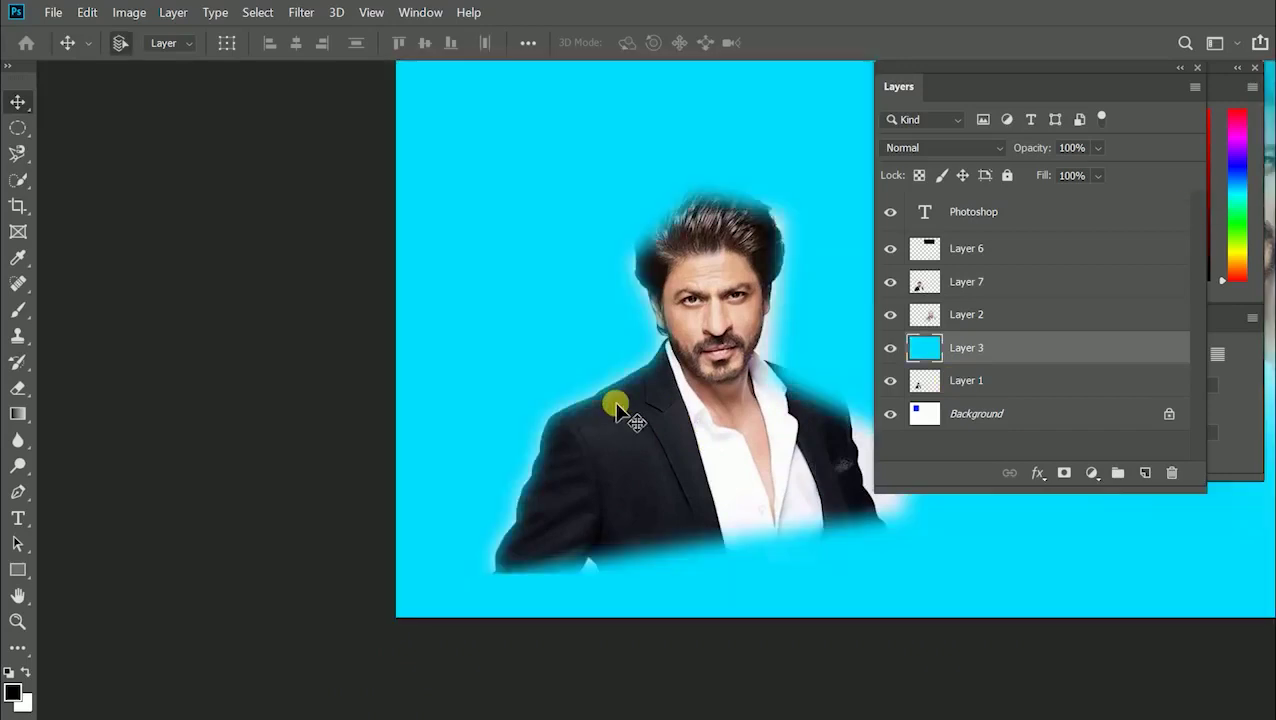
mouse_move(617, 410)
left_mouse_down()
mouse_move(629, 427)
mouse_move(615, 421)
left_mouse_up()
right_click(700, 421)
left_click(712, 423)
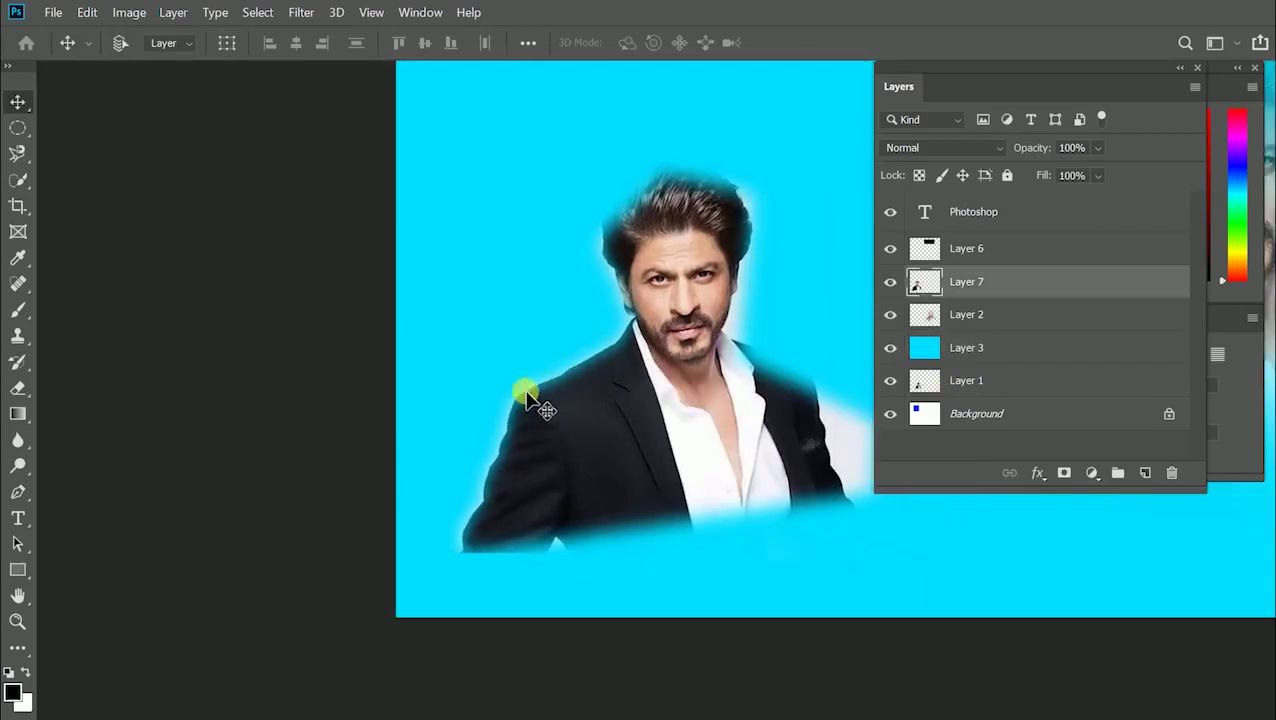
left_click_drag(535, 395, 535, 390)
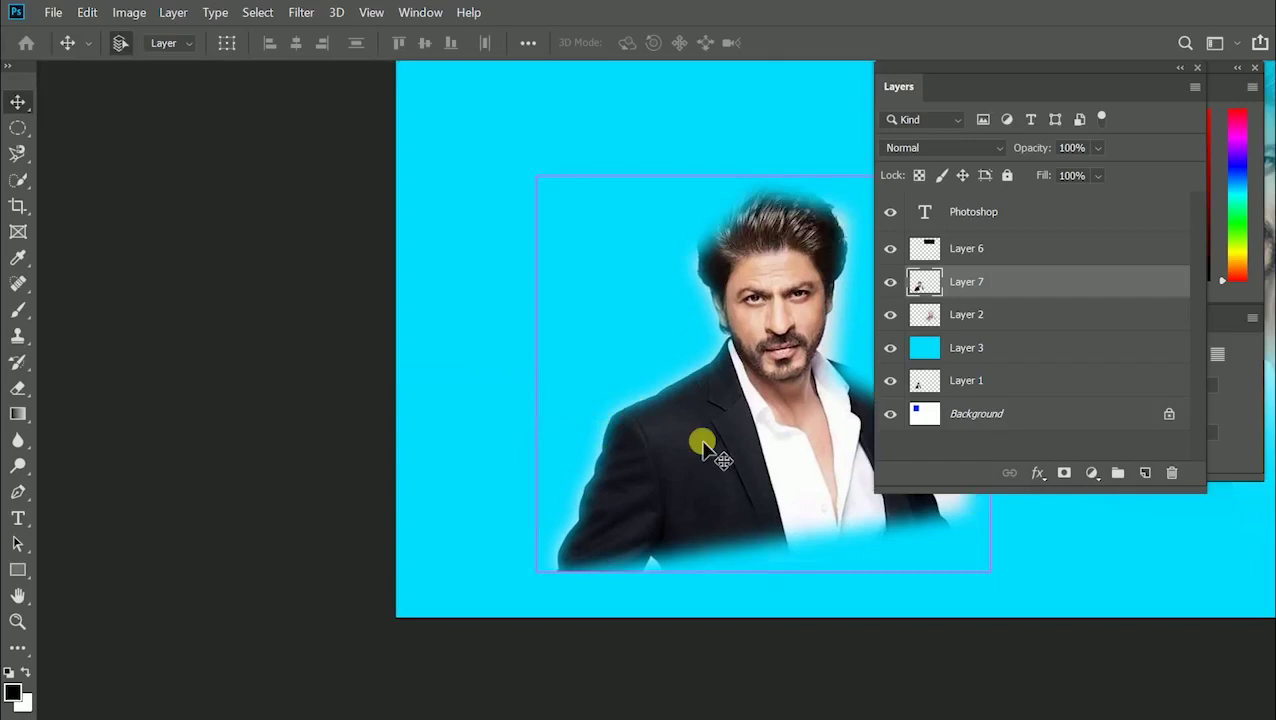
Step: Restore the uncut photo, select Layer 2, and browse the lasso, quick selection and crop variants
key("ctrl+z")
key("ctrl+z")
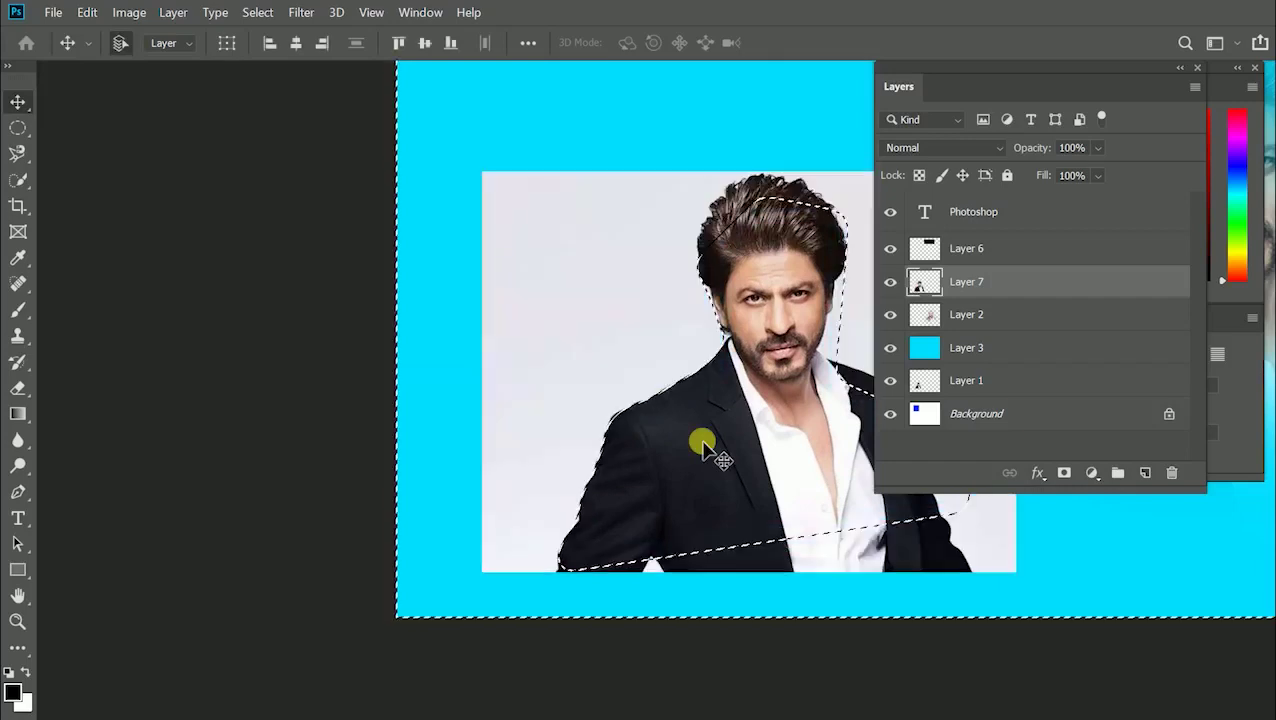
left_click(1040, 328)
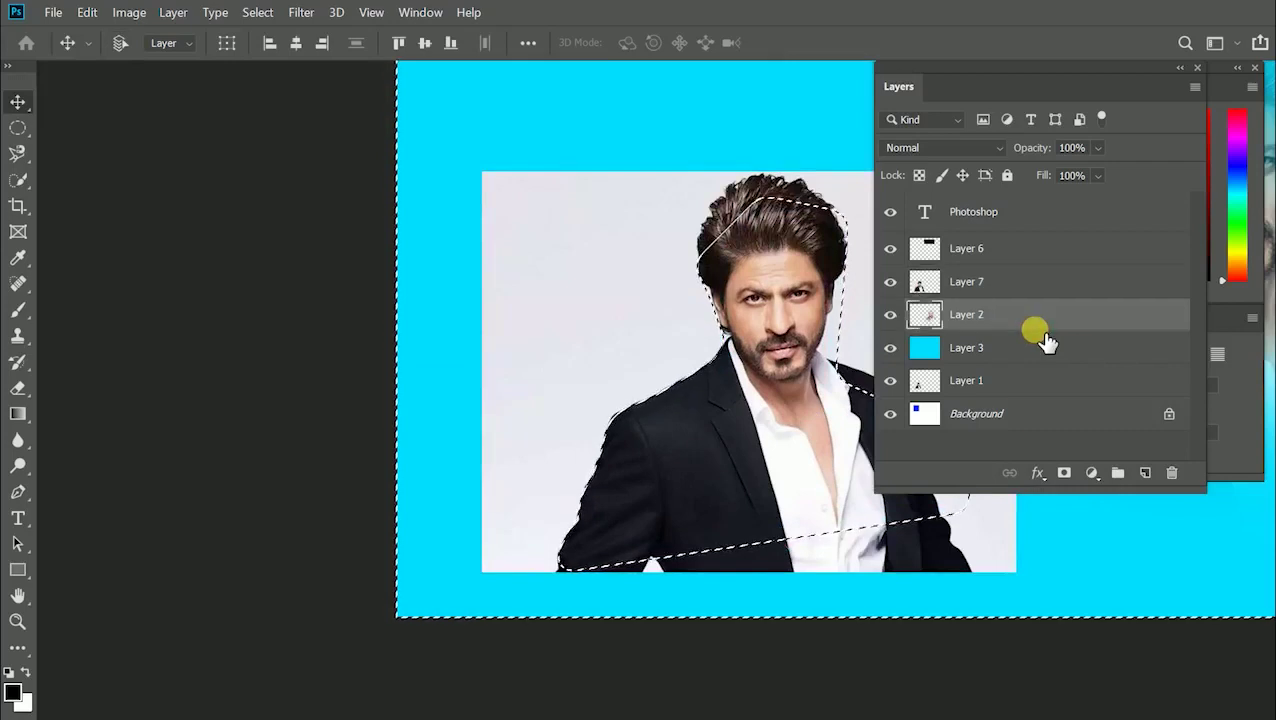
left_click(20, 153)
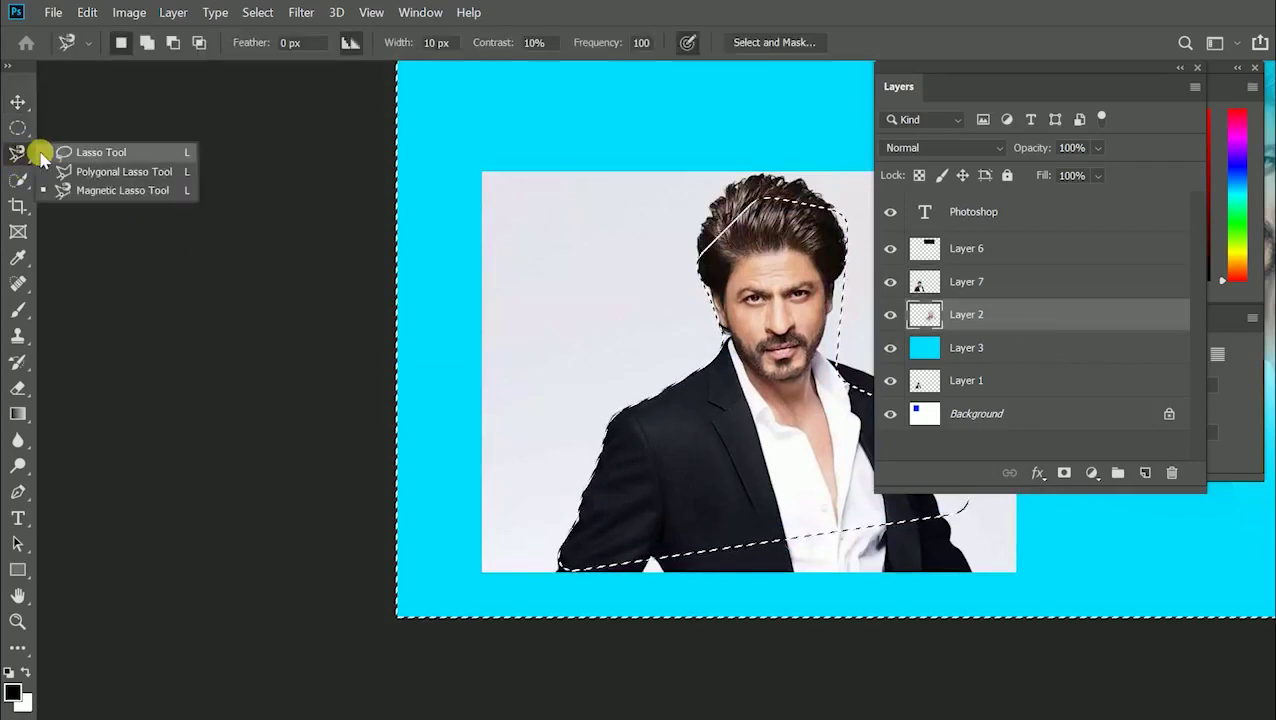
left_click(101, 153)
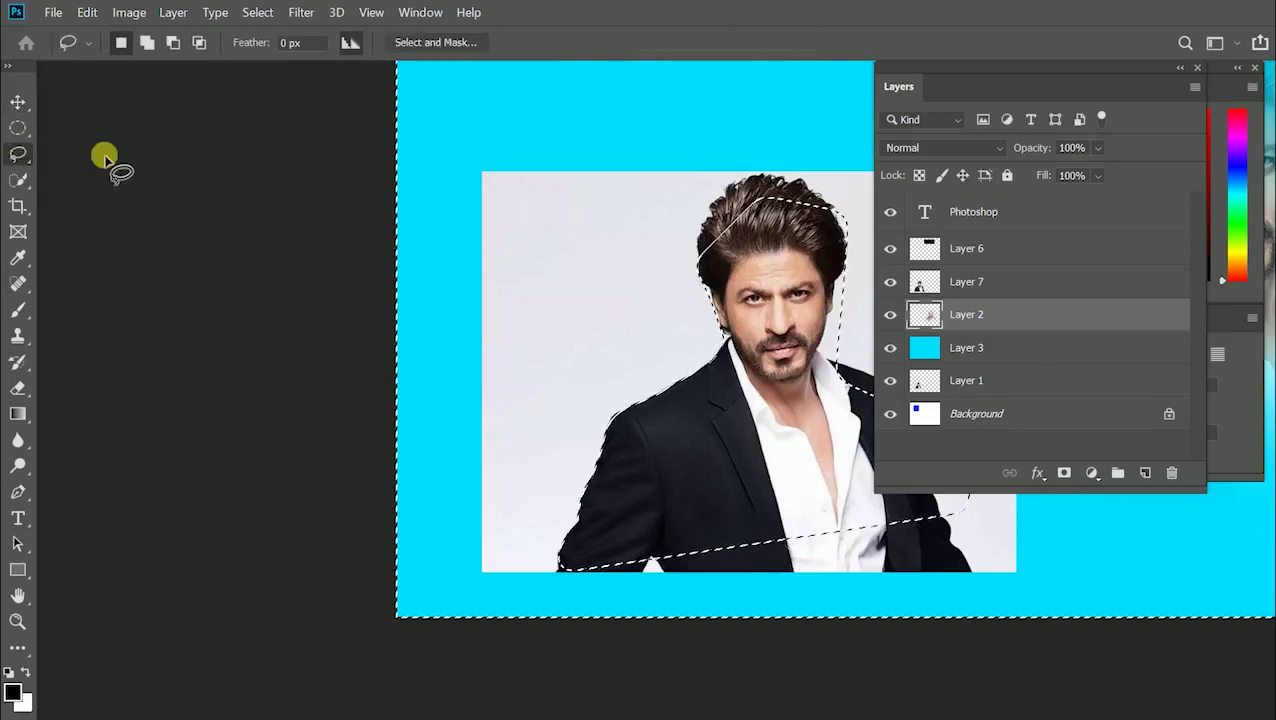
left_click(20, 177)
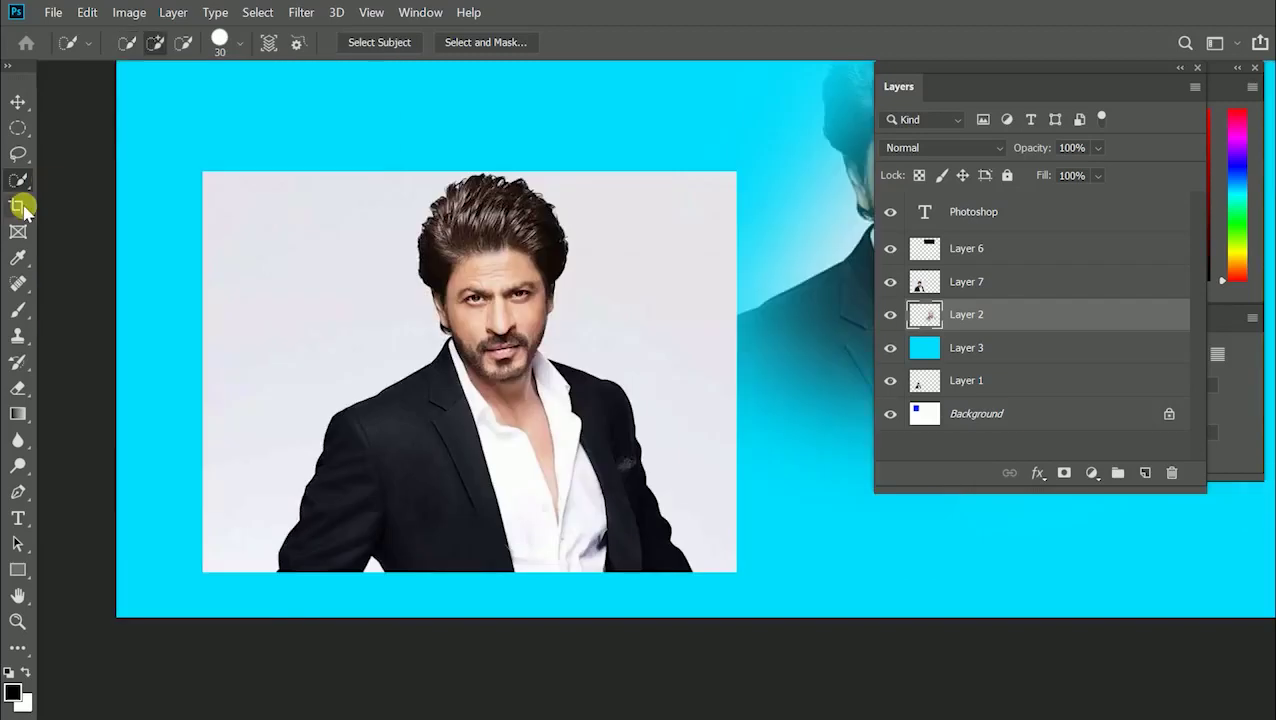
left_click(20, 205)
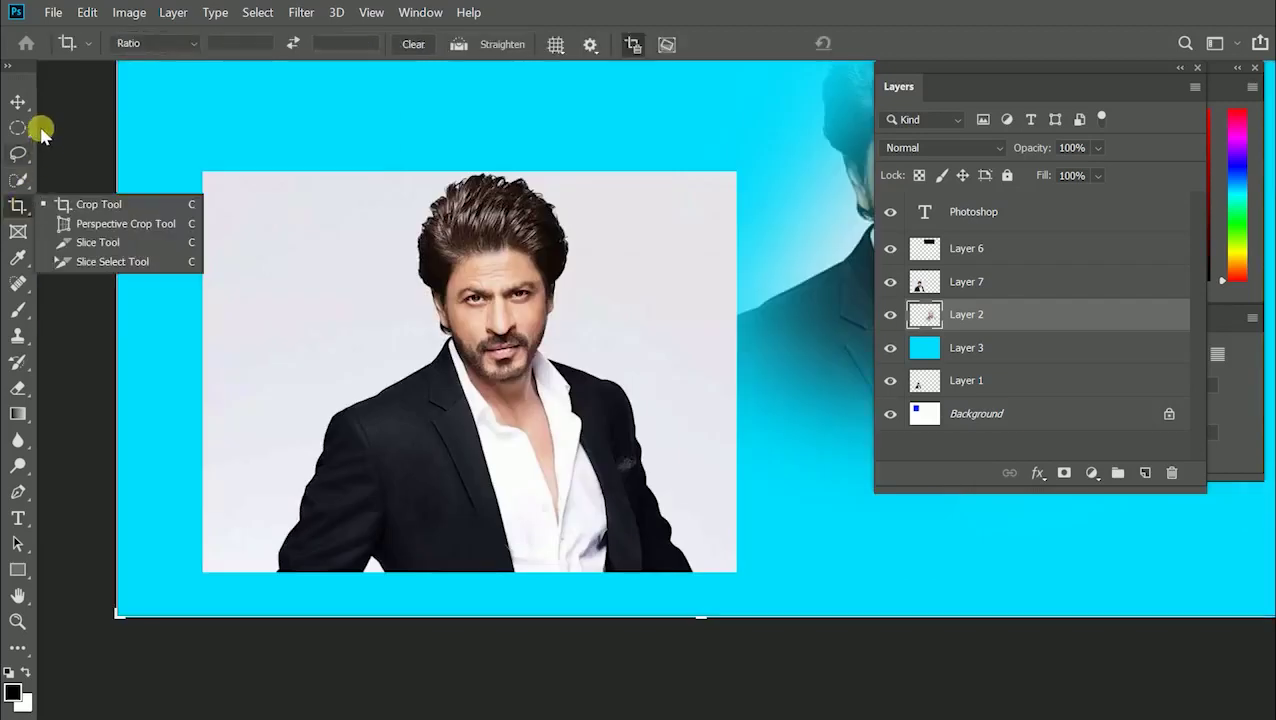
left_click(19, 102)
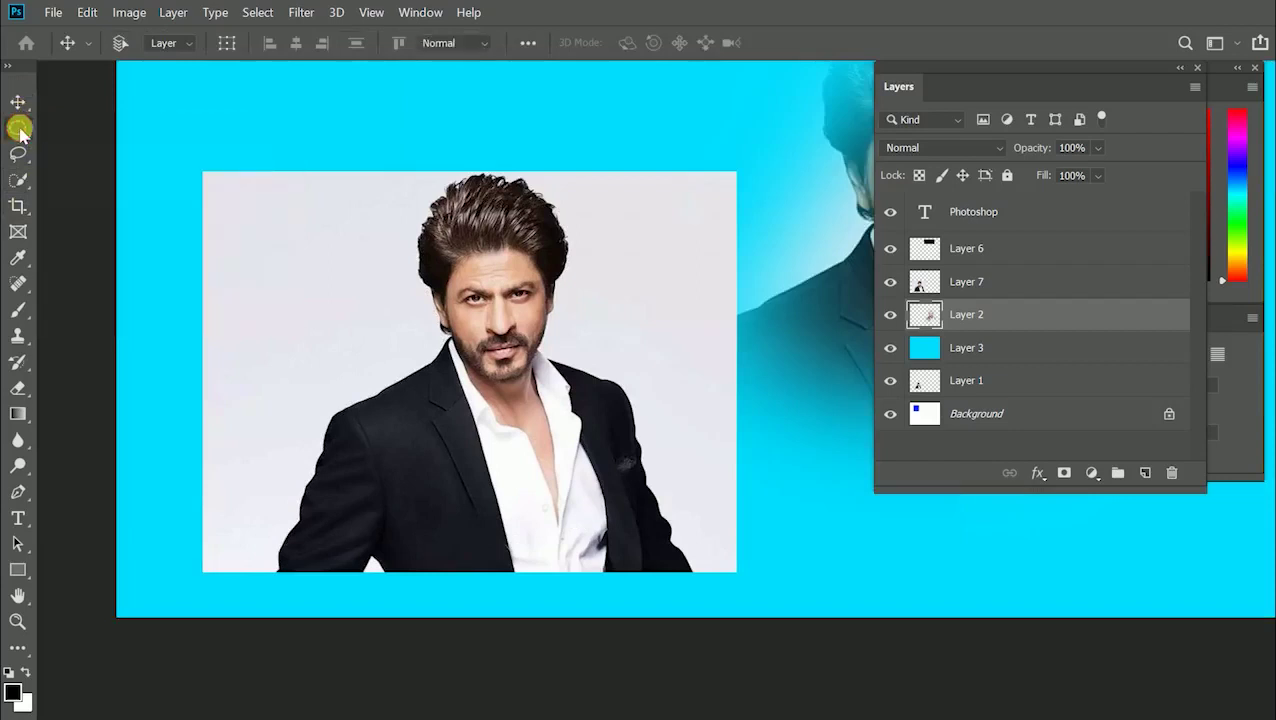
Step: Browse the elliptical marquee and lasso variants, then choose the standard Crop Tool
left_click(18, 127)
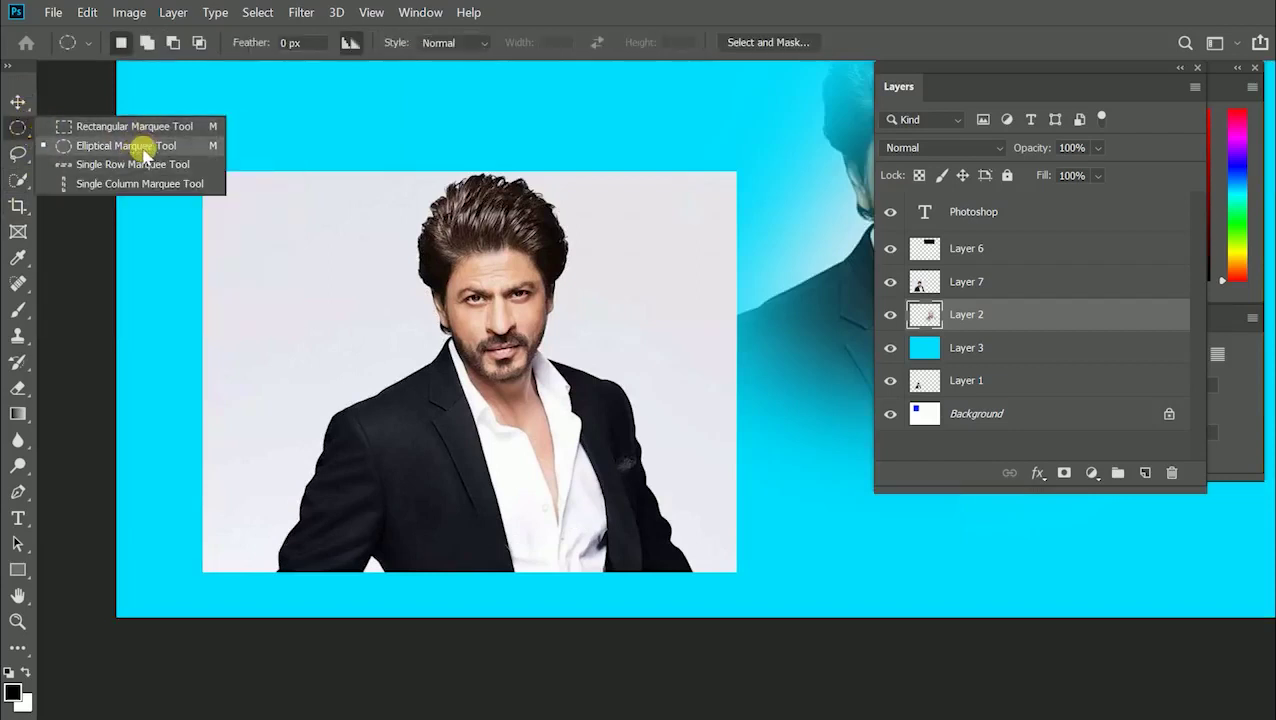
left_click(142, 145)
left_click(22, 155)
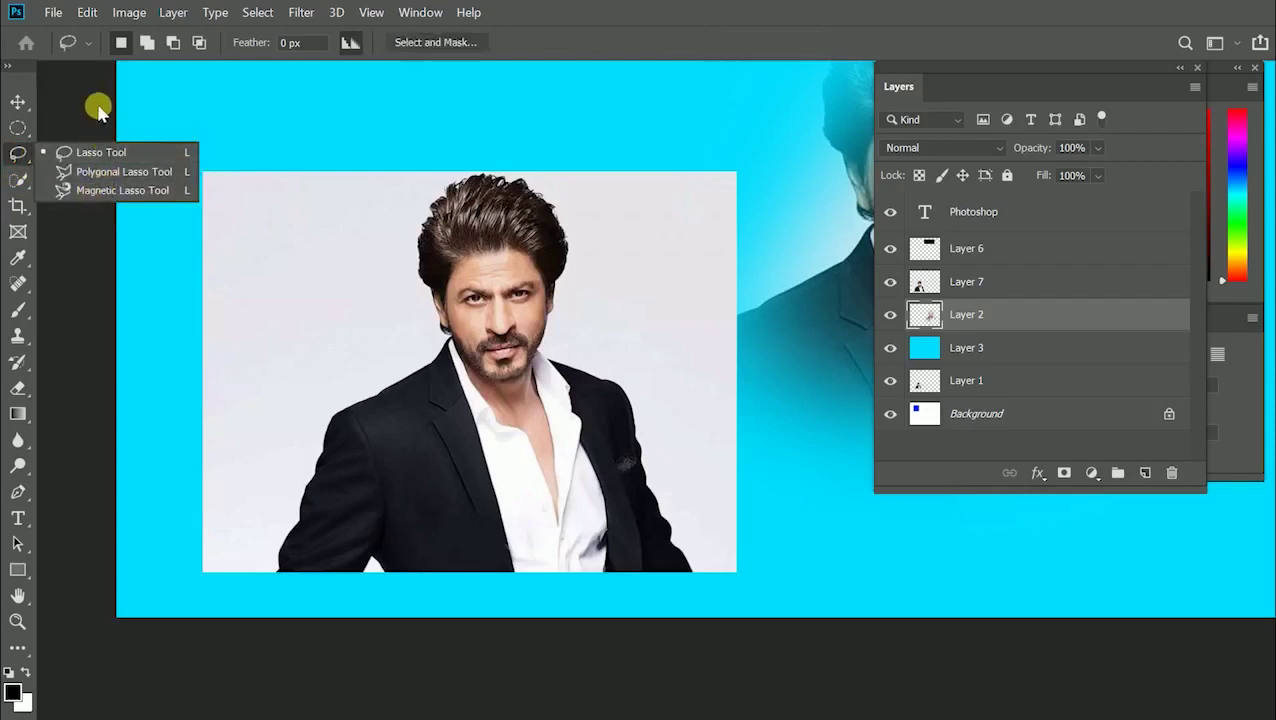
left_click(20, 208)
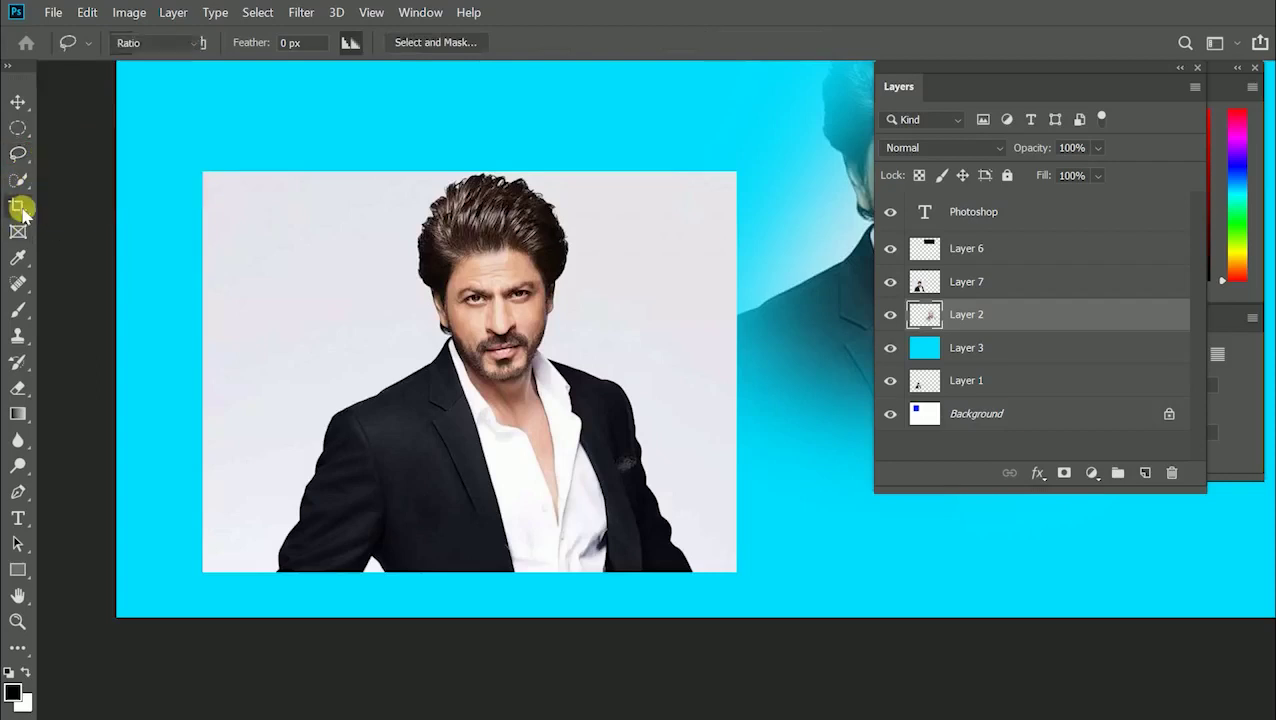
right_click(22, 212)
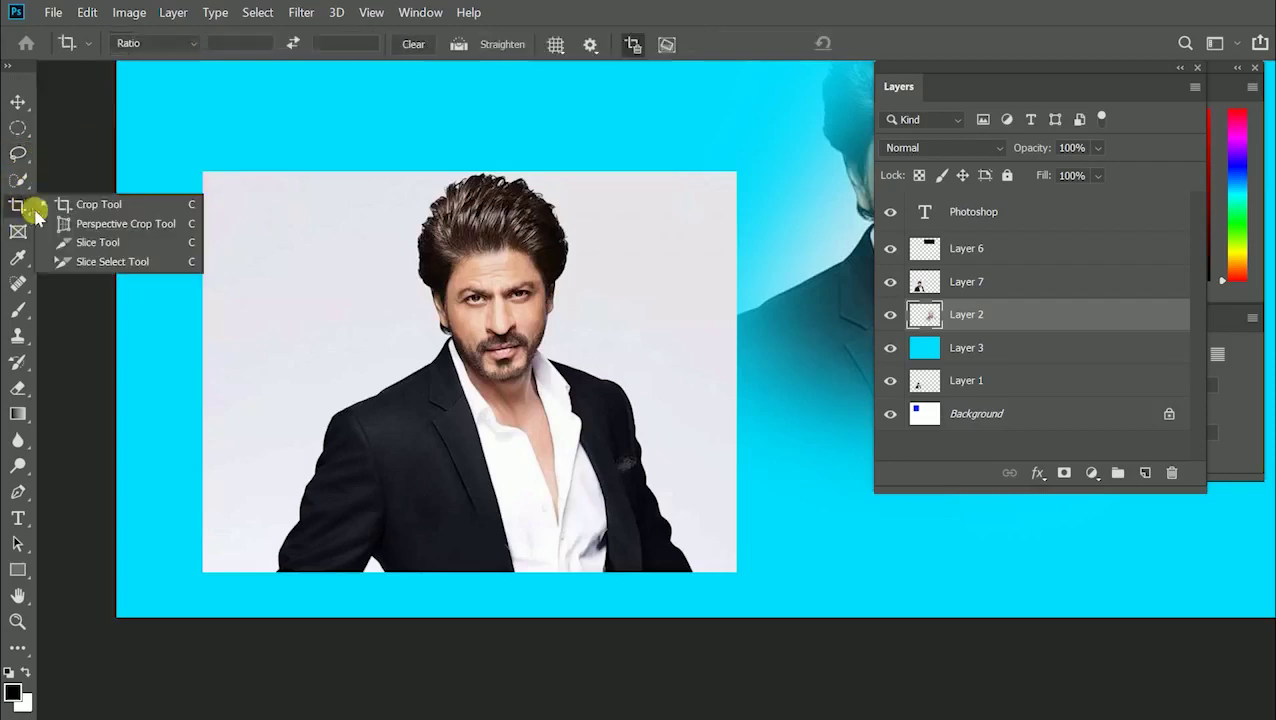
left_click(92, 212)
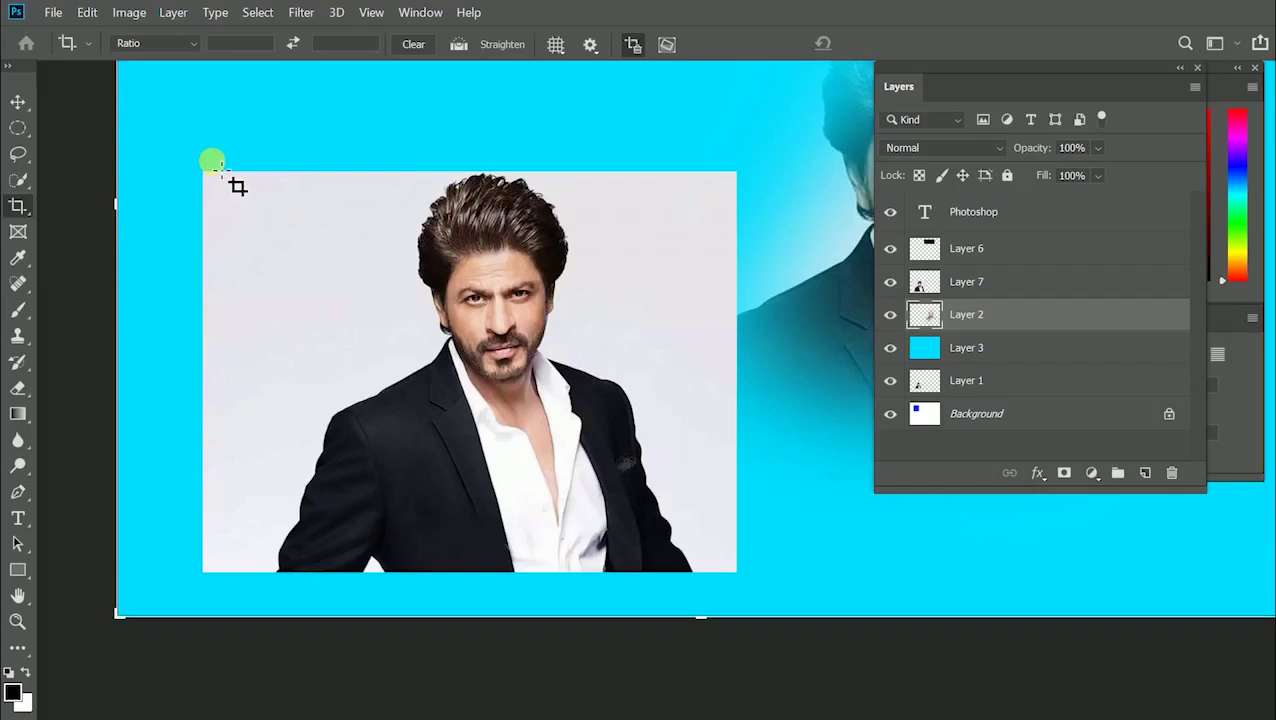
left_click_drag(160, 130, 765, 548)
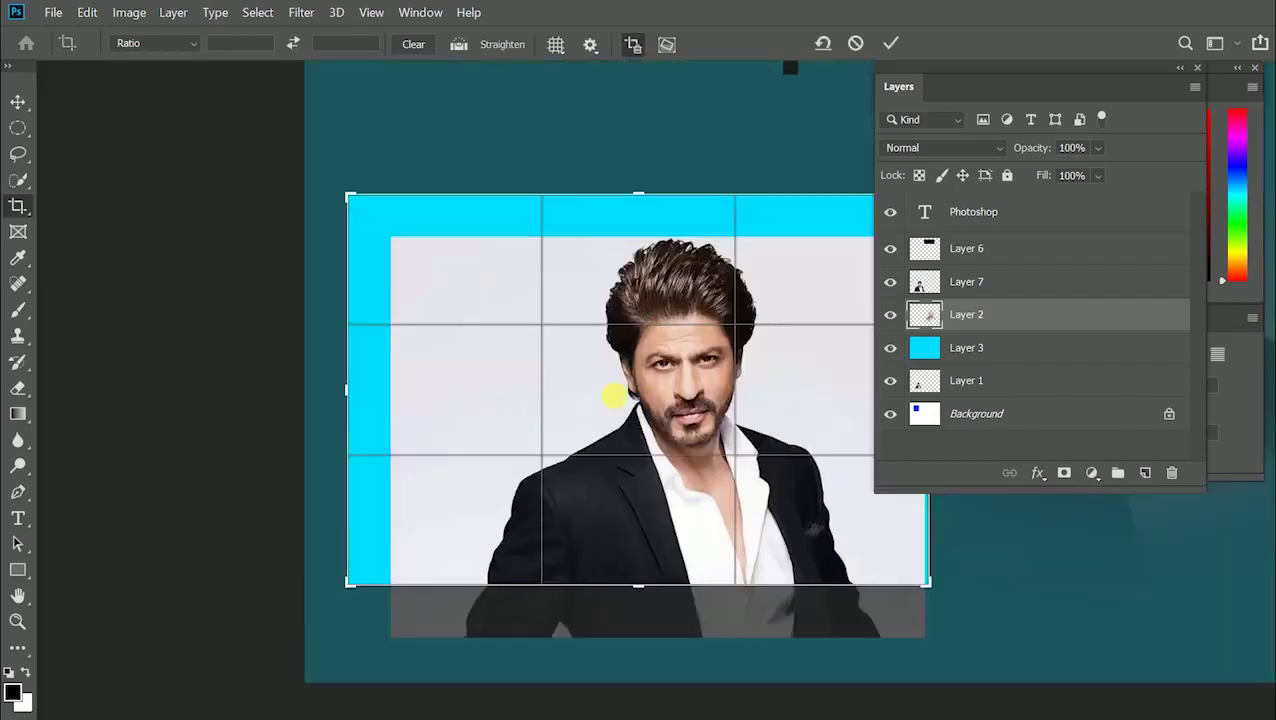
key("Return")
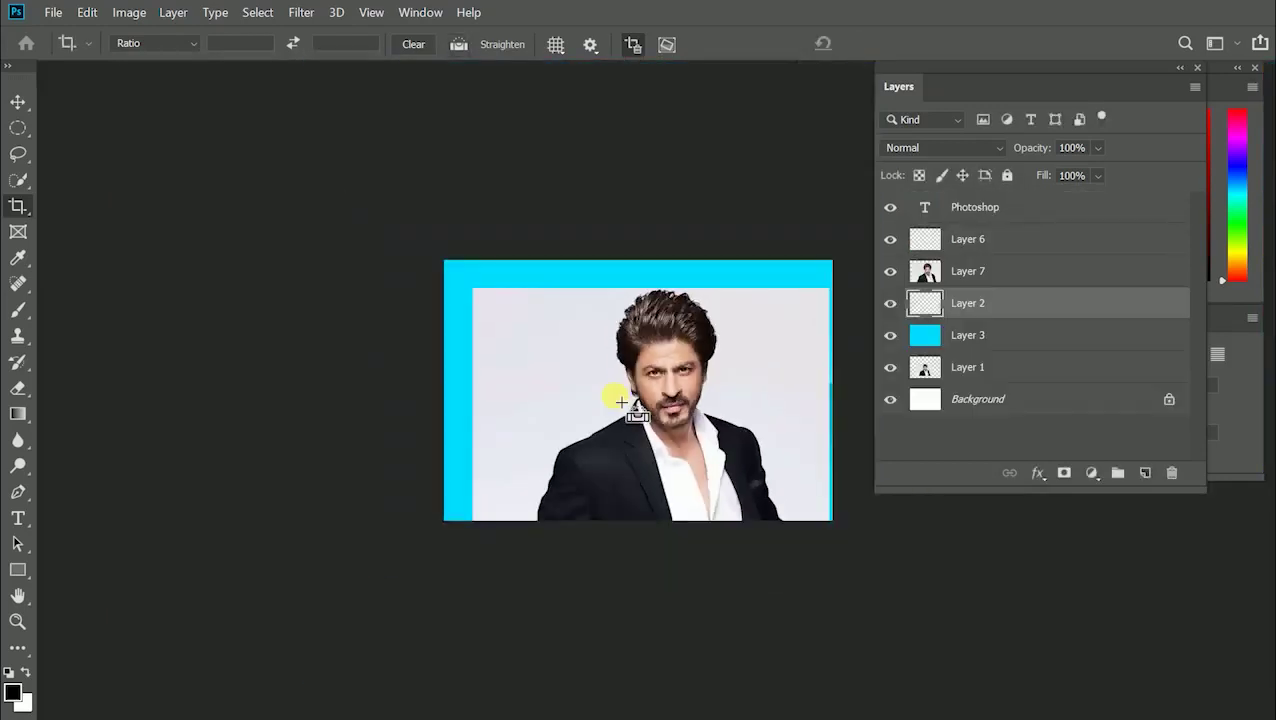
key("ctrl+z")
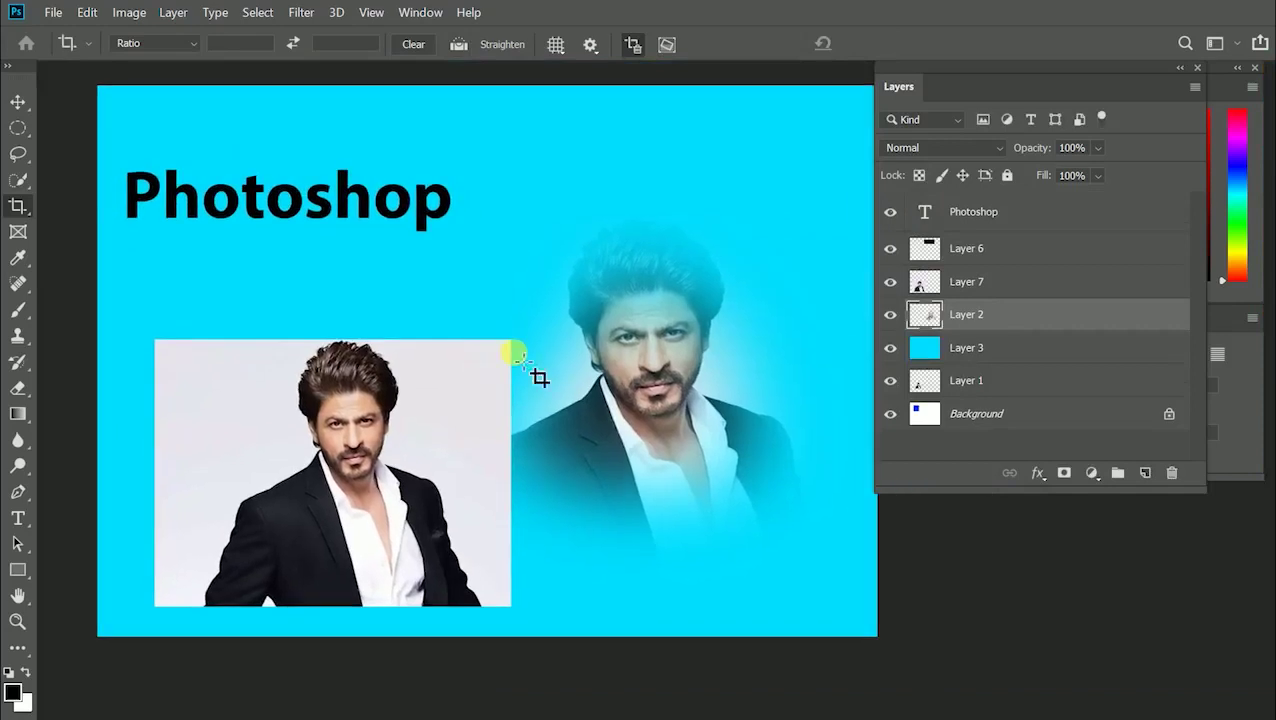
key("ctrl+minus")
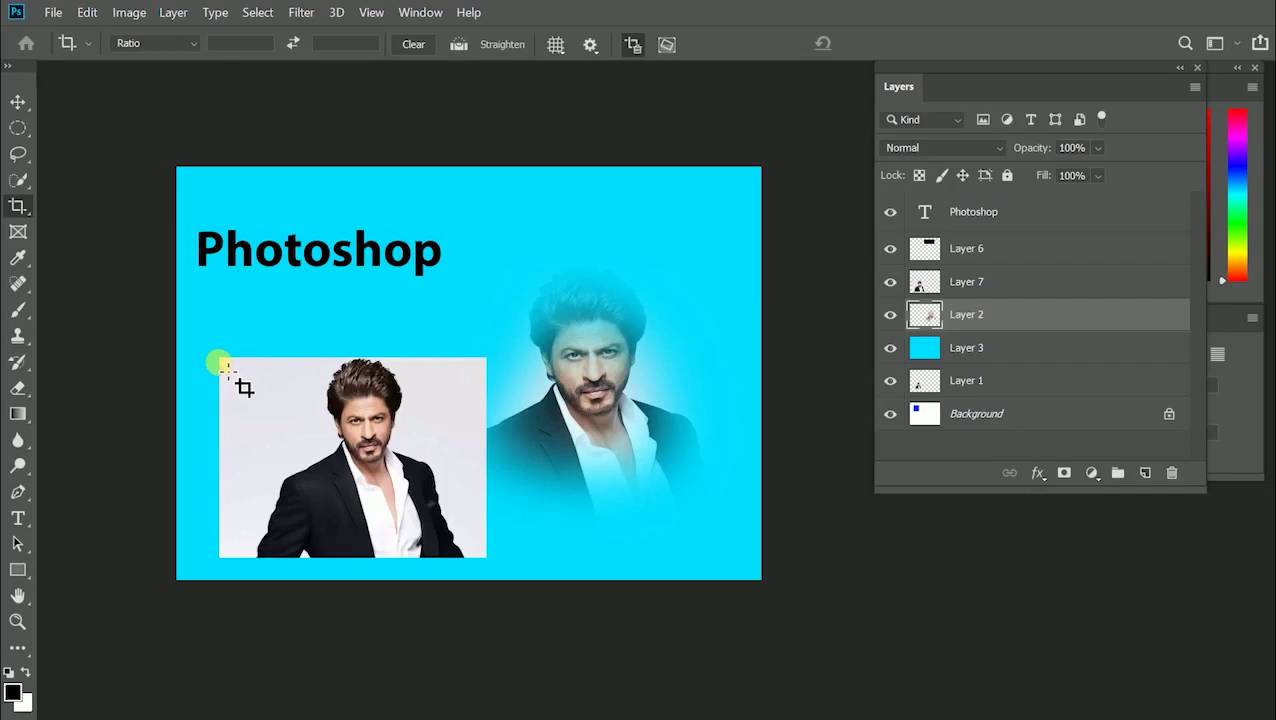
Step: Scale Layer 7's inset photo to about 130% and nudge it slightly up
key("v")
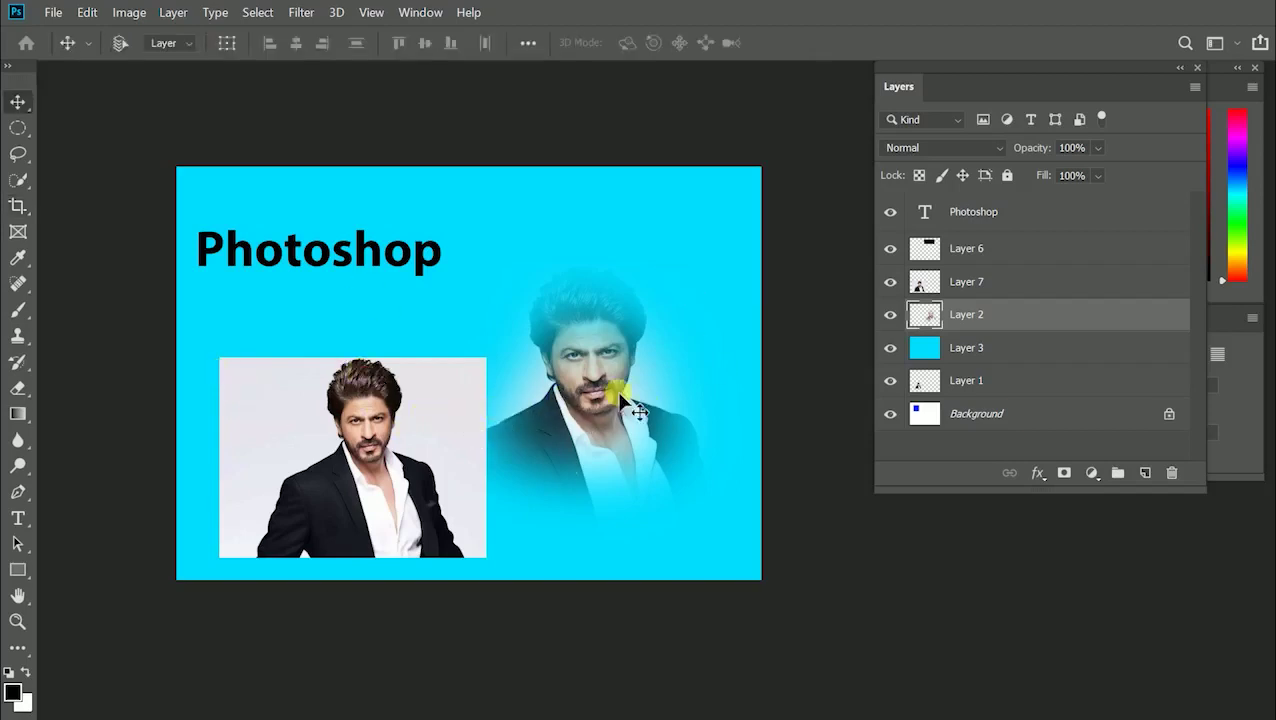
right_click(450, 424)
left_click(462, 442)
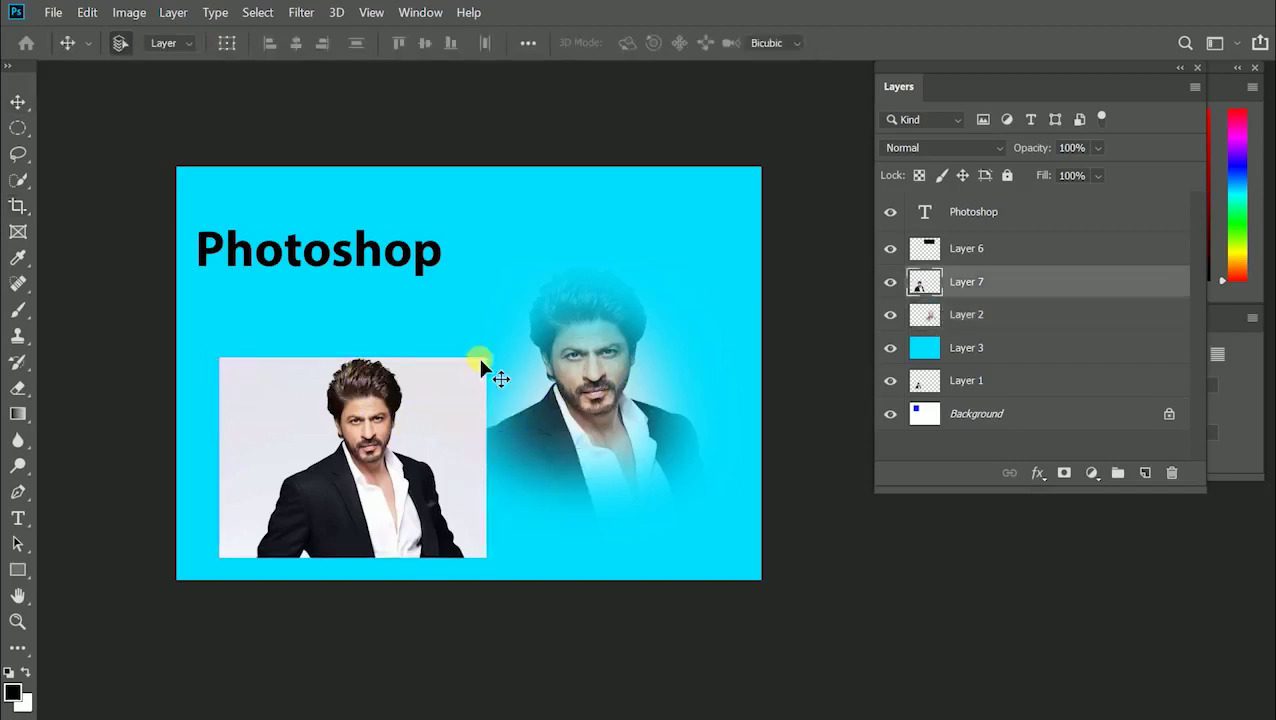
key("ctrl+t")
left_click_drag(486, 357, 566, 298)
double_click(420, 400)
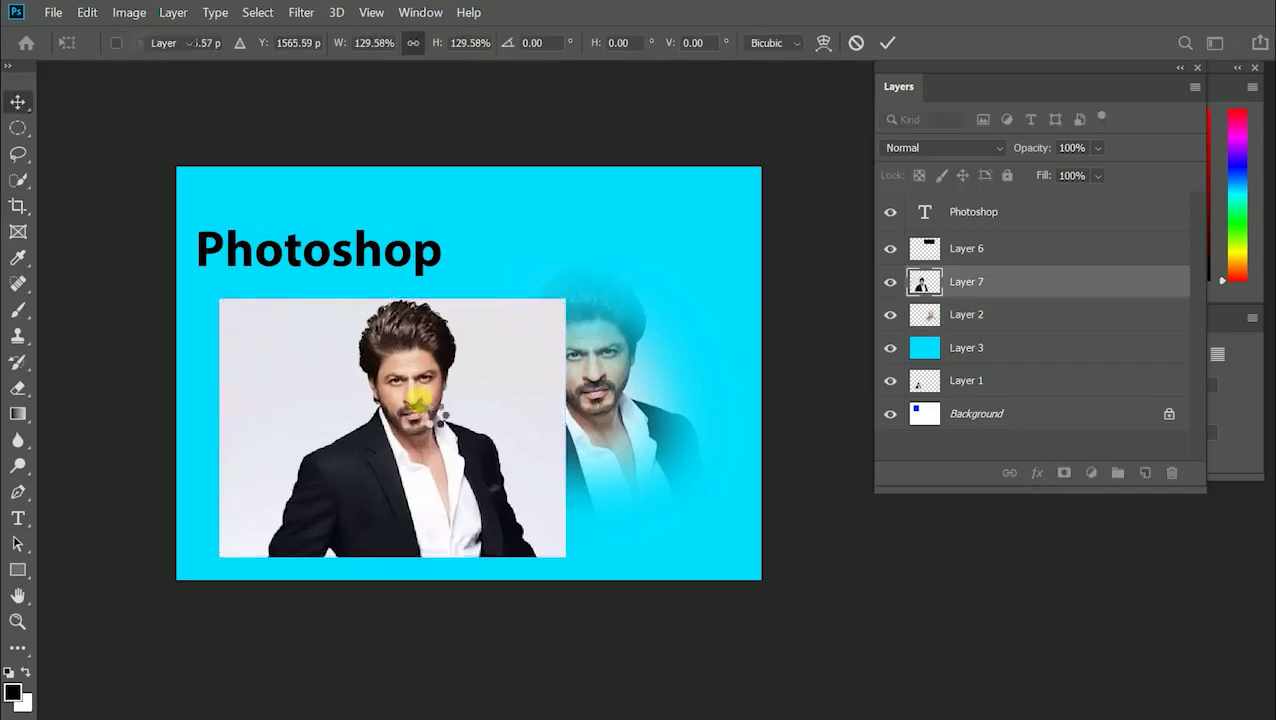
left_click_drag(425, 408, 425, 400)
Step: Move the Photoshop title right and down, then draw a crop area around title and photo
right_click(420, 265)
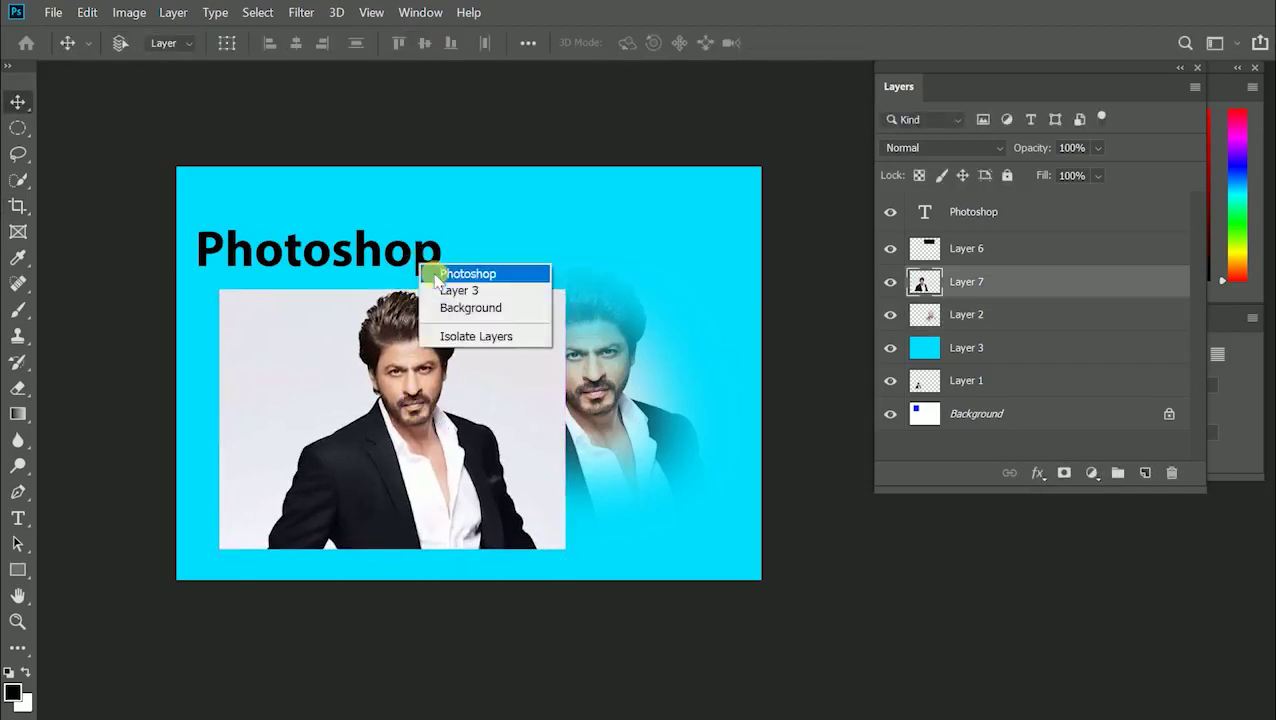
left_click(440, 273)
left_click_drag(423, 273, 541, 292)
key("c")
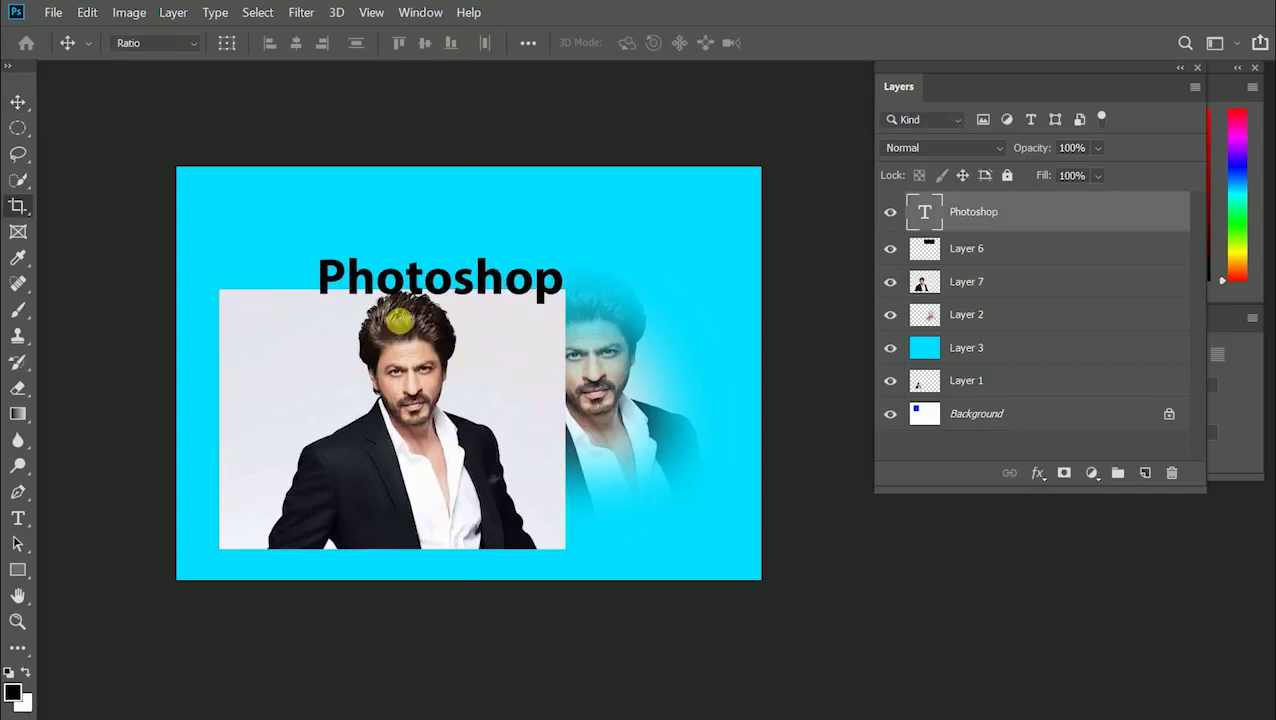
left_click_drag(240, 215, 676, 490)
double_click(678, 482)
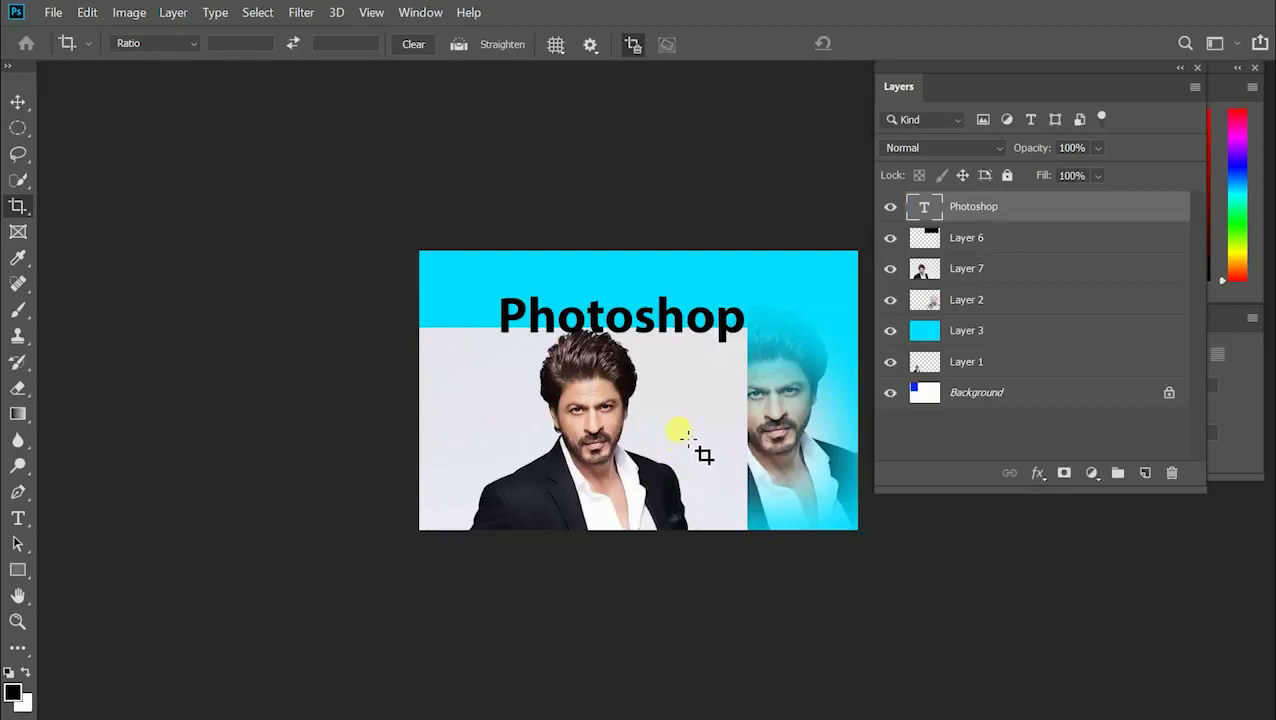
left_click_drag(309, 290, 693, 490)
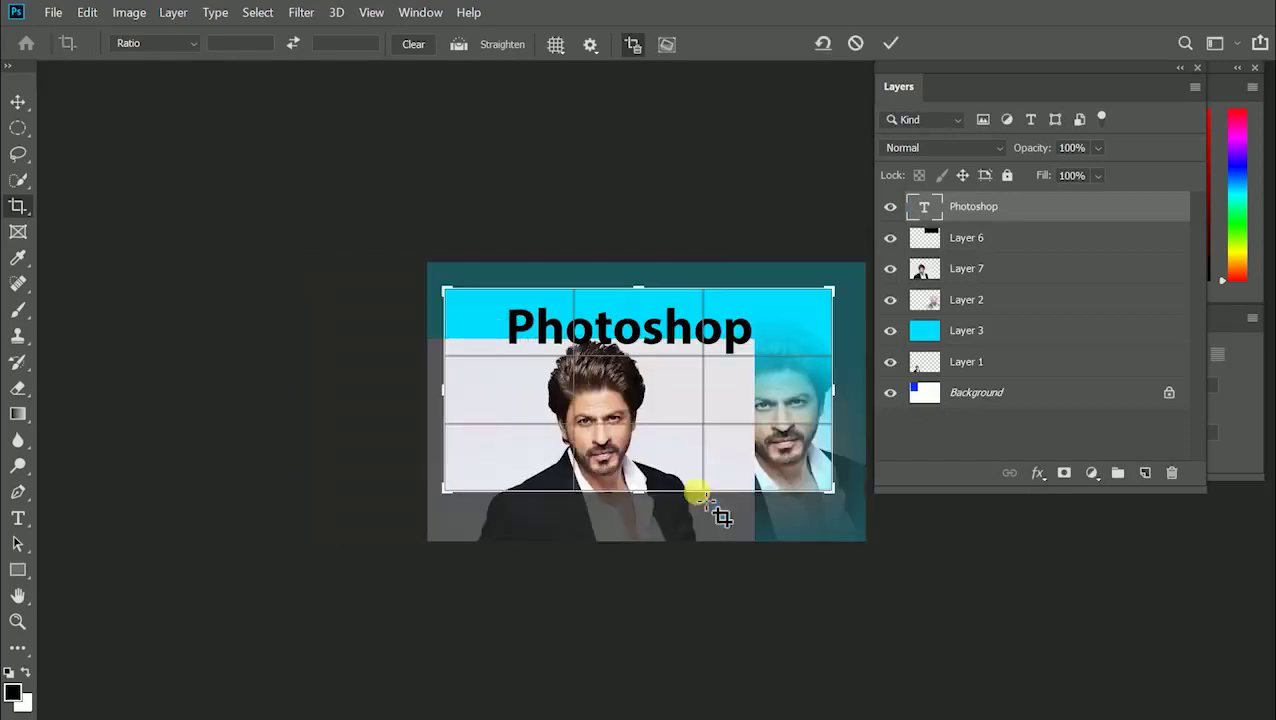
key("Return")
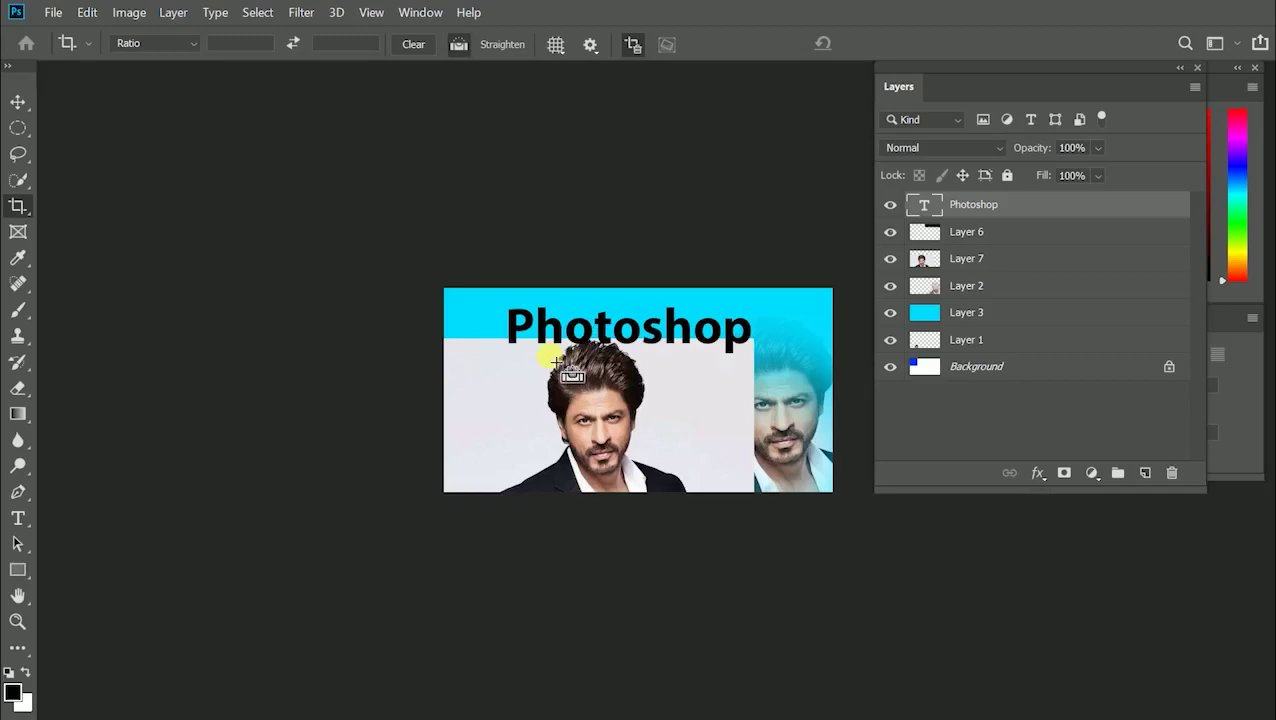
key("ctrl+plus")
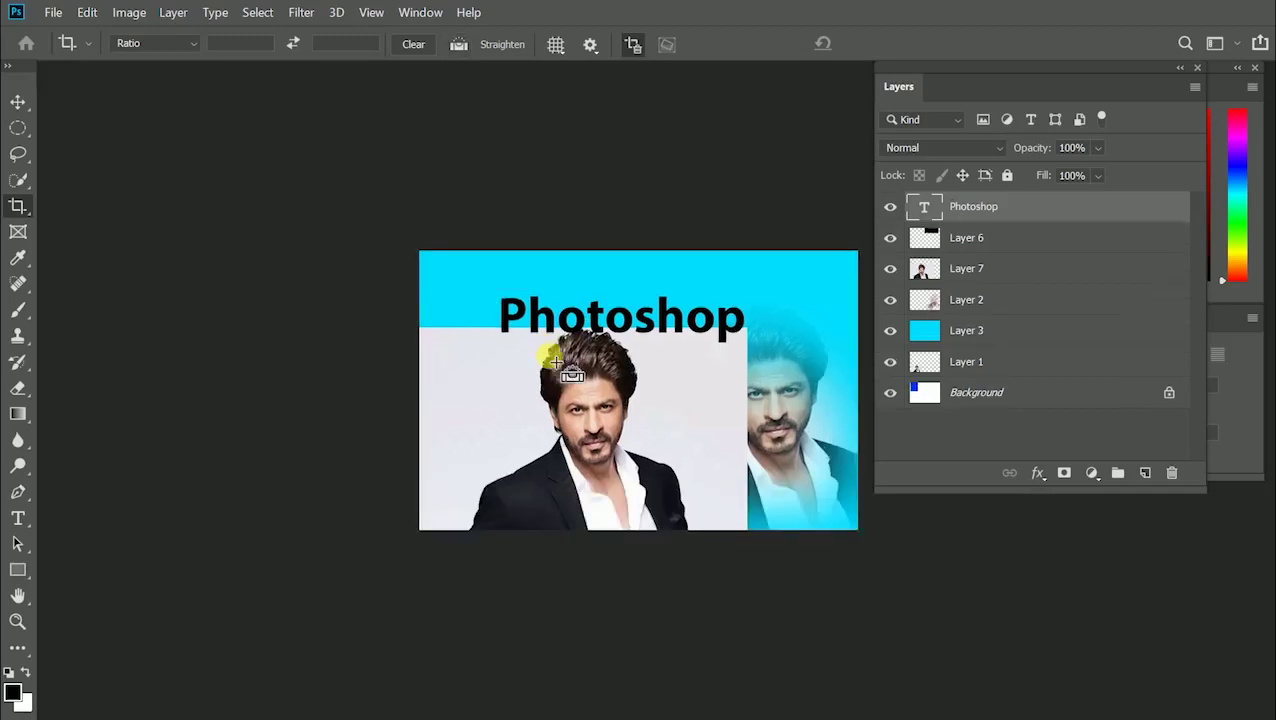
key("ctrl+z")
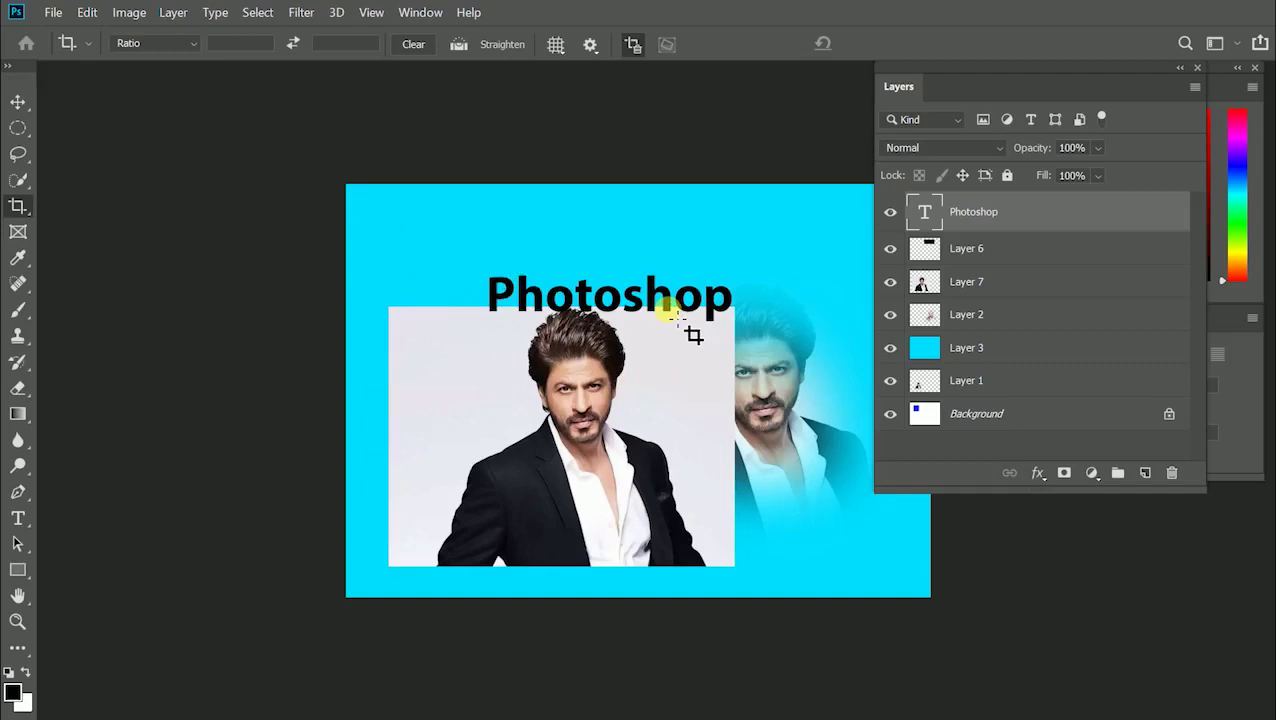
Step: Try a 12 by 12 square crop ratio and adjust the crop box around the poster
right_click(492, 302)
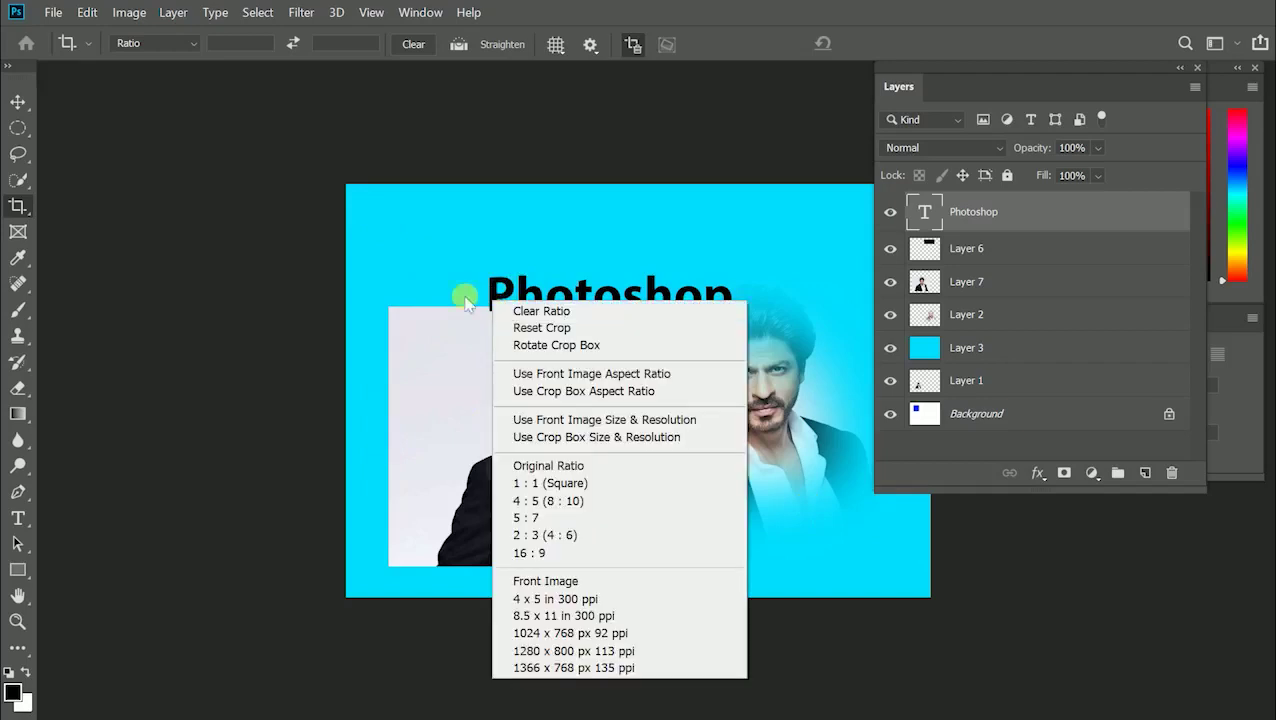
left_click(410, 265)
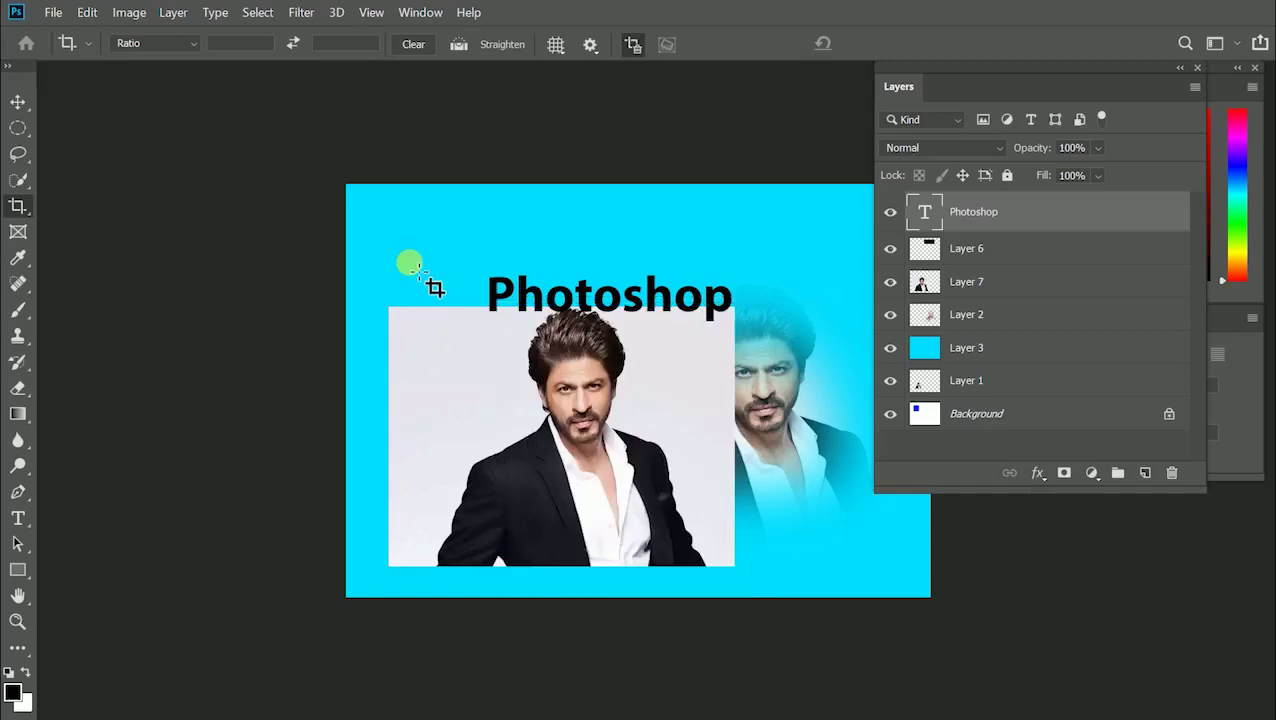
scroll(419, 268, "down", 2)
scroll(419, 268, "up", 1)
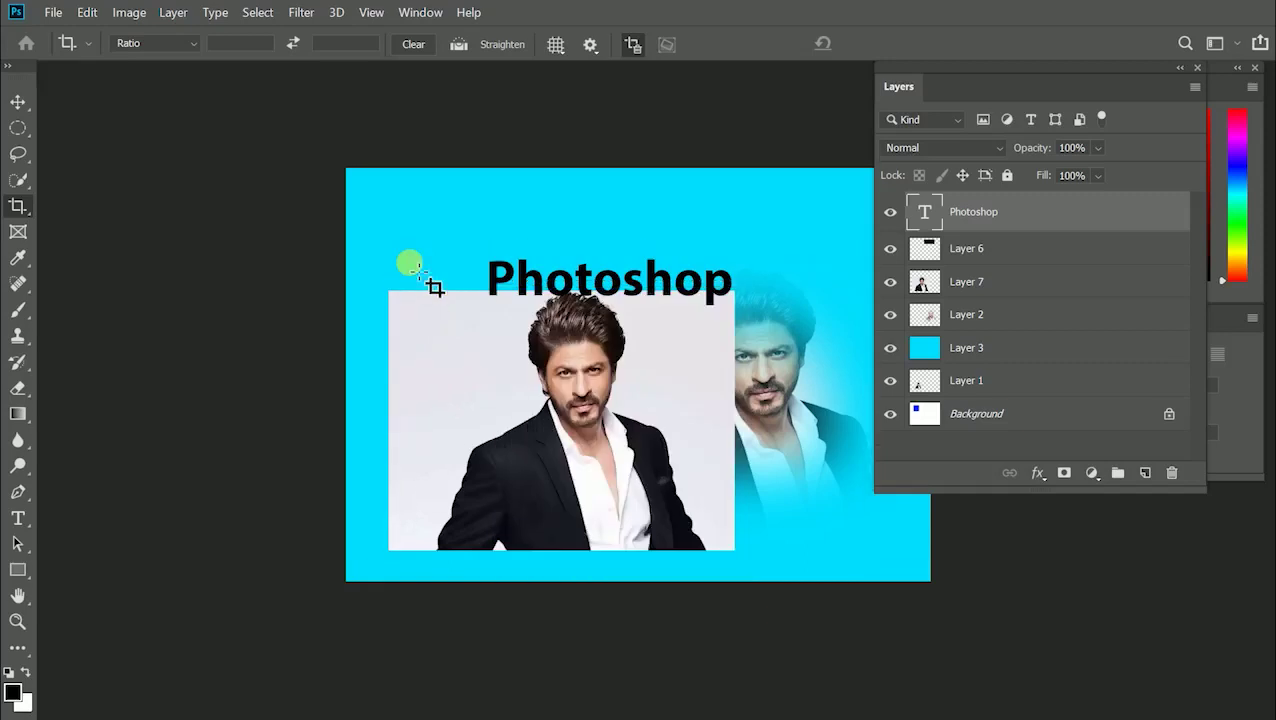
left_click(257, 50)
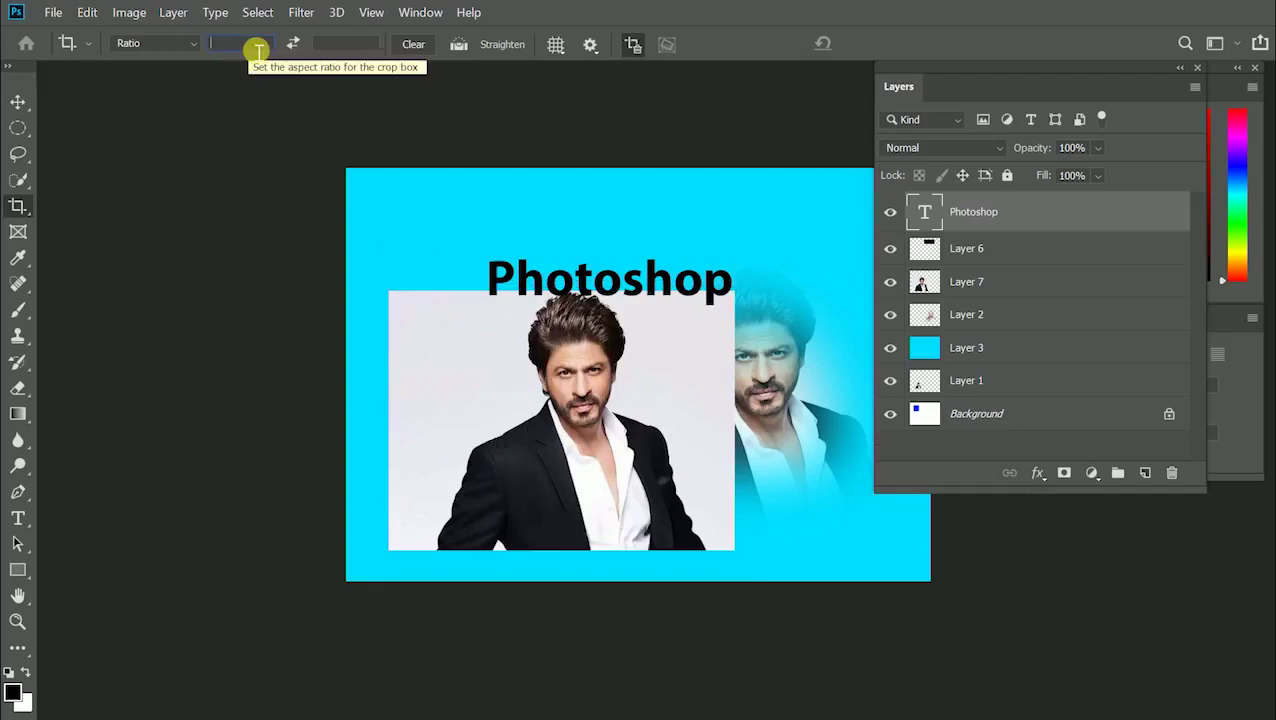
type("12")
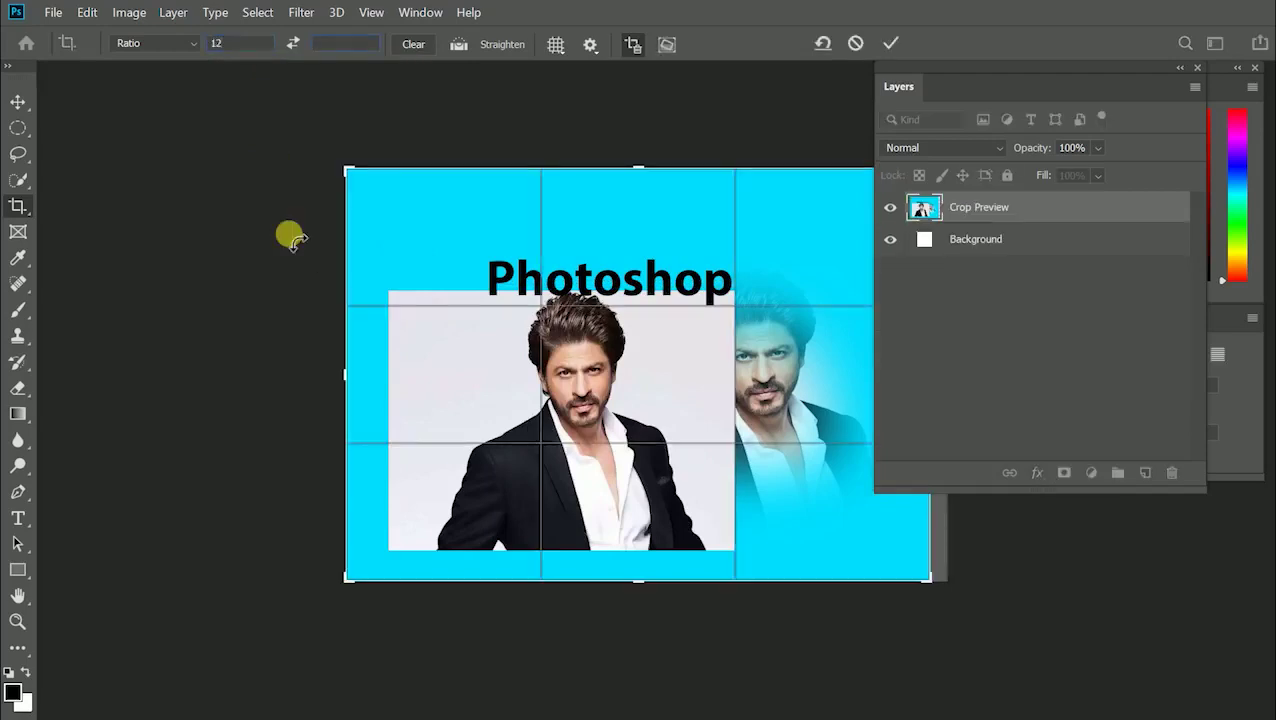
key("Tab")
type("12")
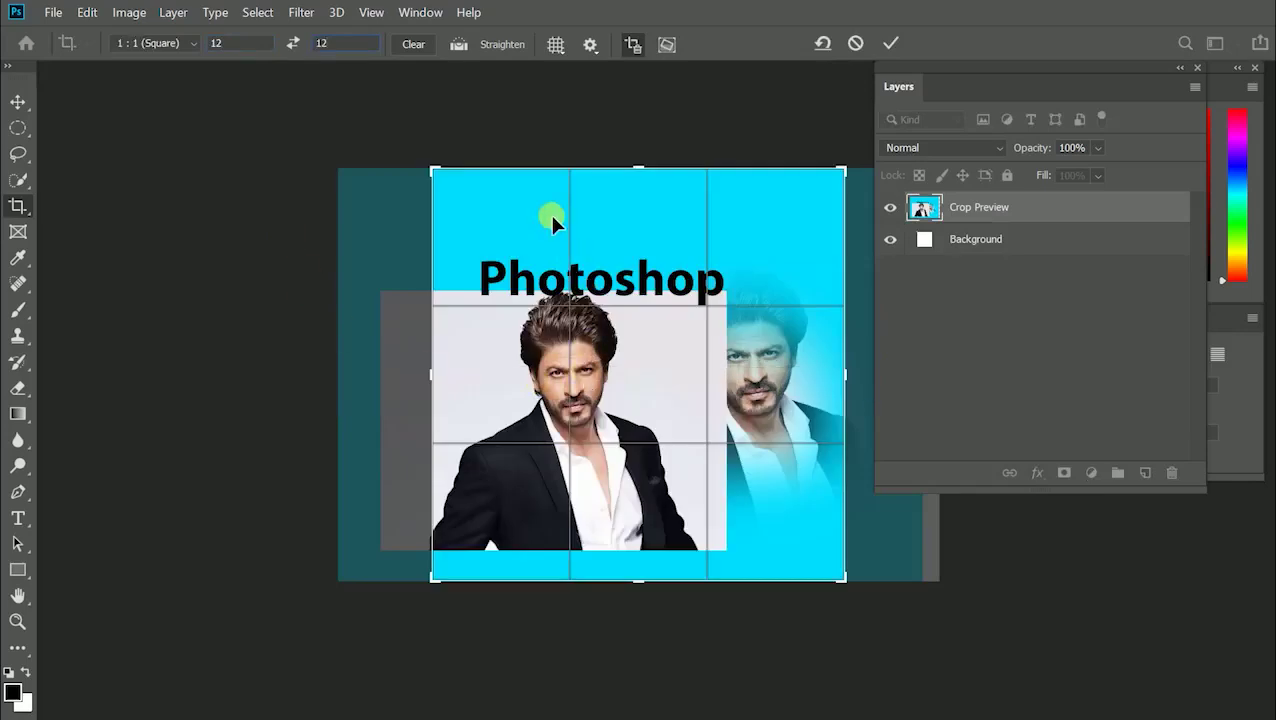
mouse_move(549, 211)
left_mouse_down()
mouse_move(486, 211)
mouse_move(580, 216)
mouse_move(572, 208)
left_mouse_up()
left_click_drag(433, 172, 460, 255)
mouse_move(572, 340)
left_mouse_down()
mouse_move(553, 313)
mouse_move(558, 352)
left_mouse_up()
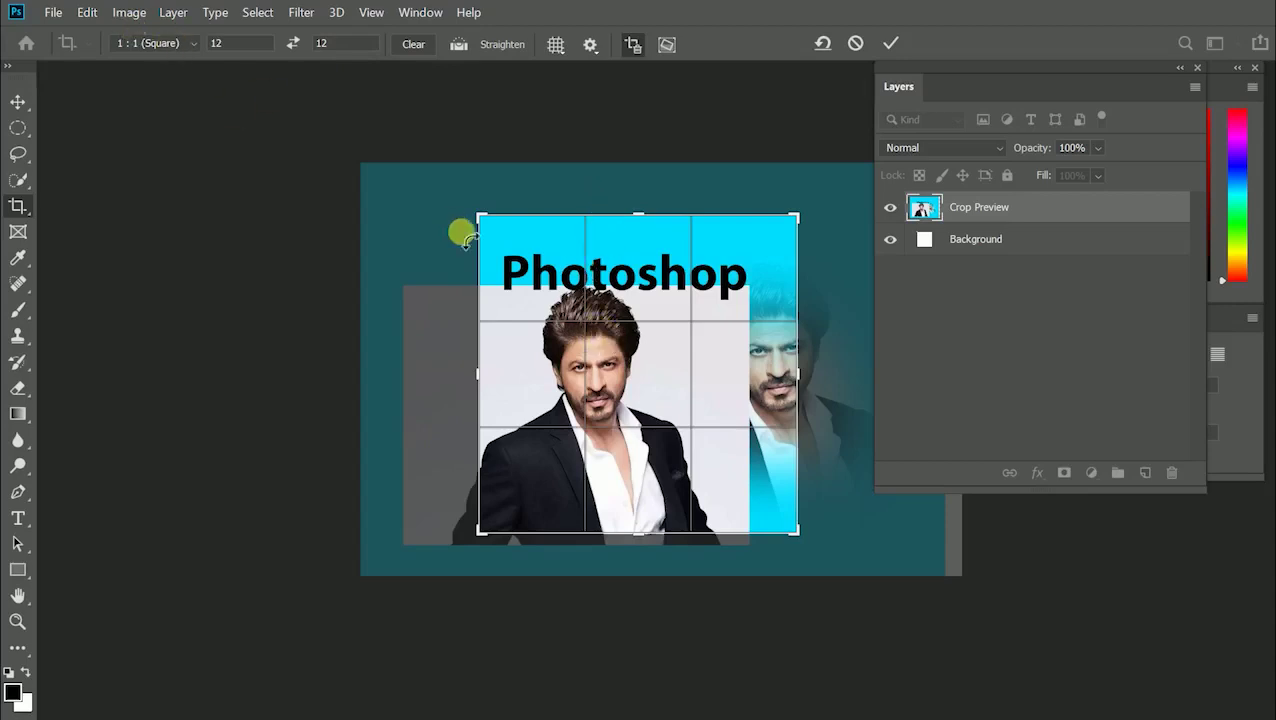
mouse_move(607, 325)
left_mouse_down()
mouse_move(615, 312)
mouse_move(621, 325)
left_mouse_up()
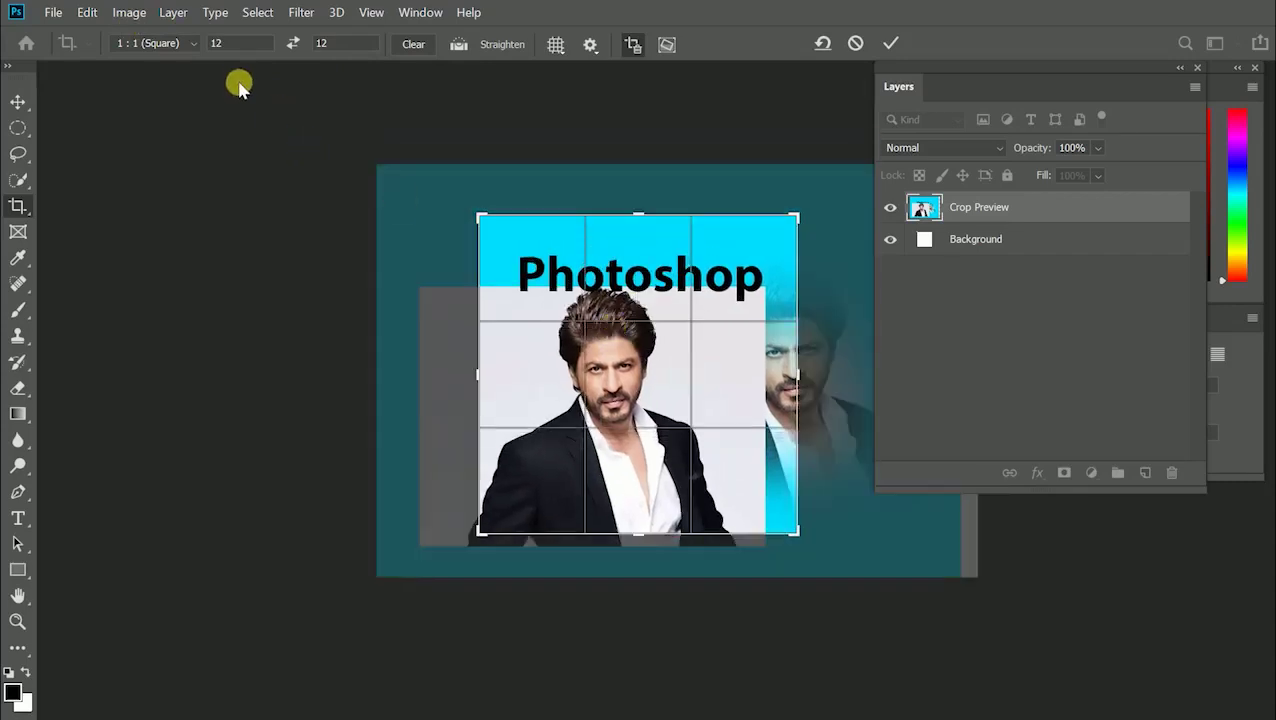
Step: Change the crop ratio to 6 by 4 and enlarge the box to about 7.08 by 4.72 in
left_click(264, 47)
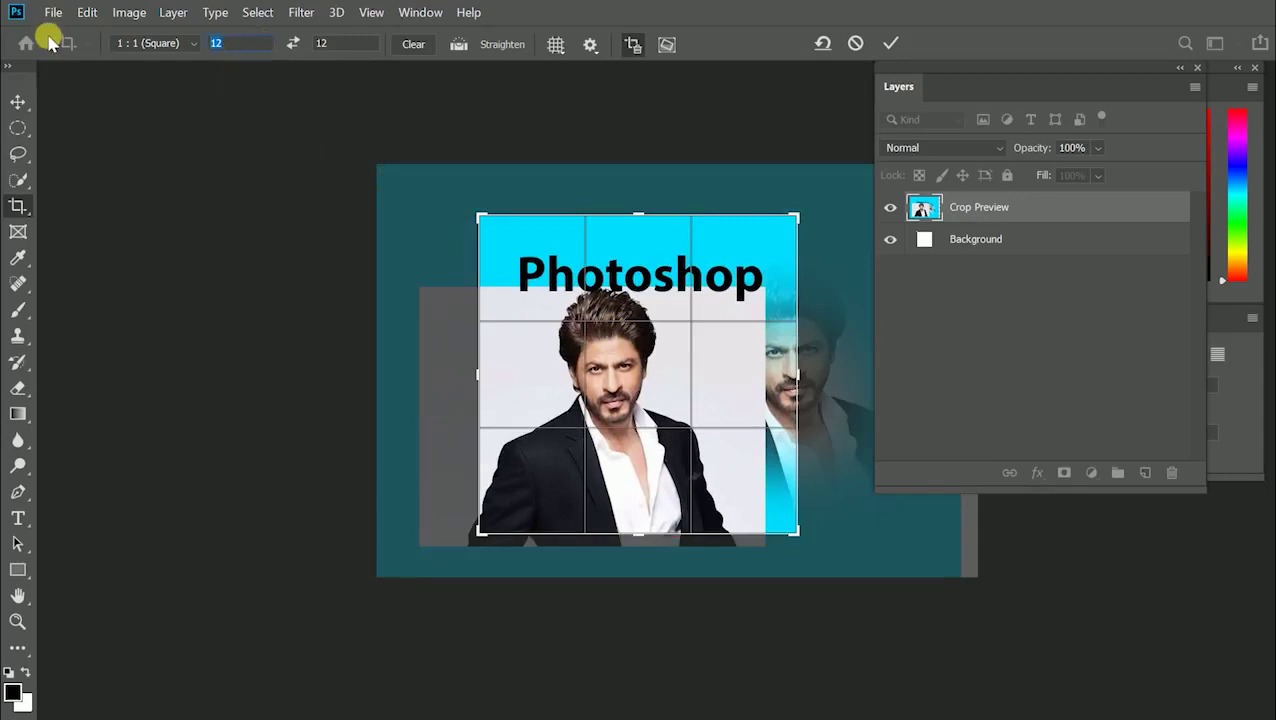
type("6")
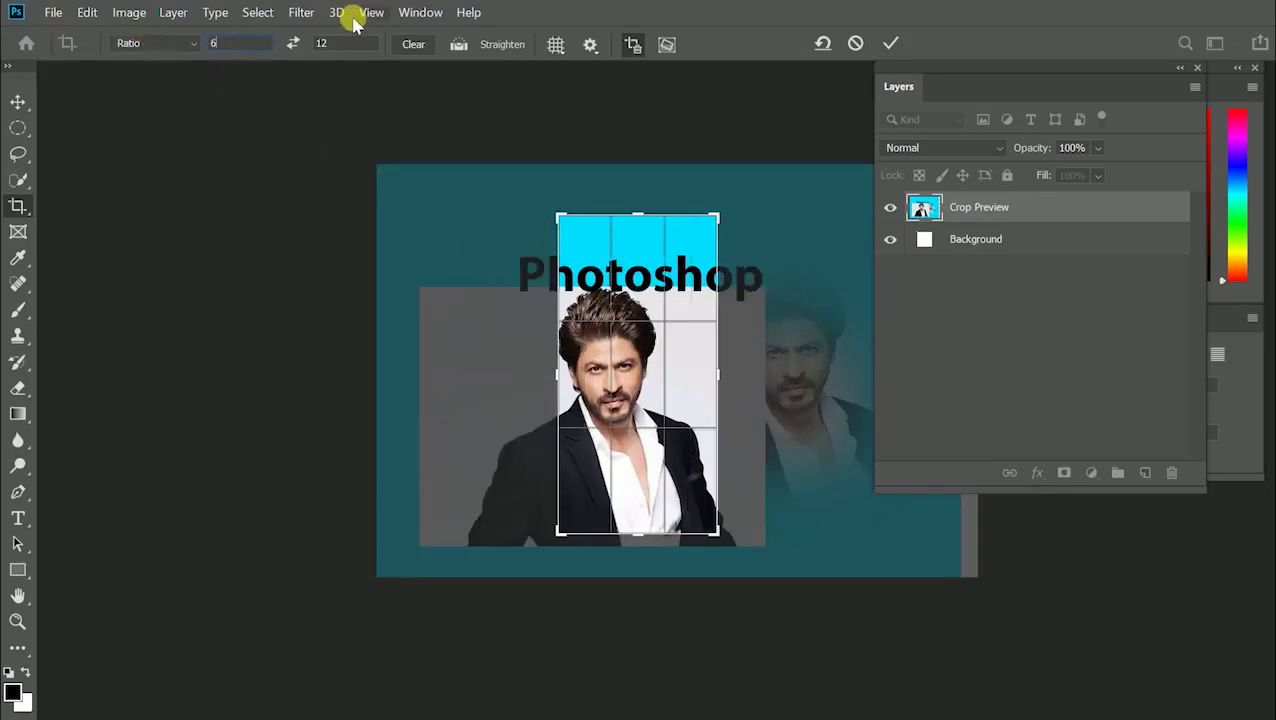
key("Tab")
type("4")
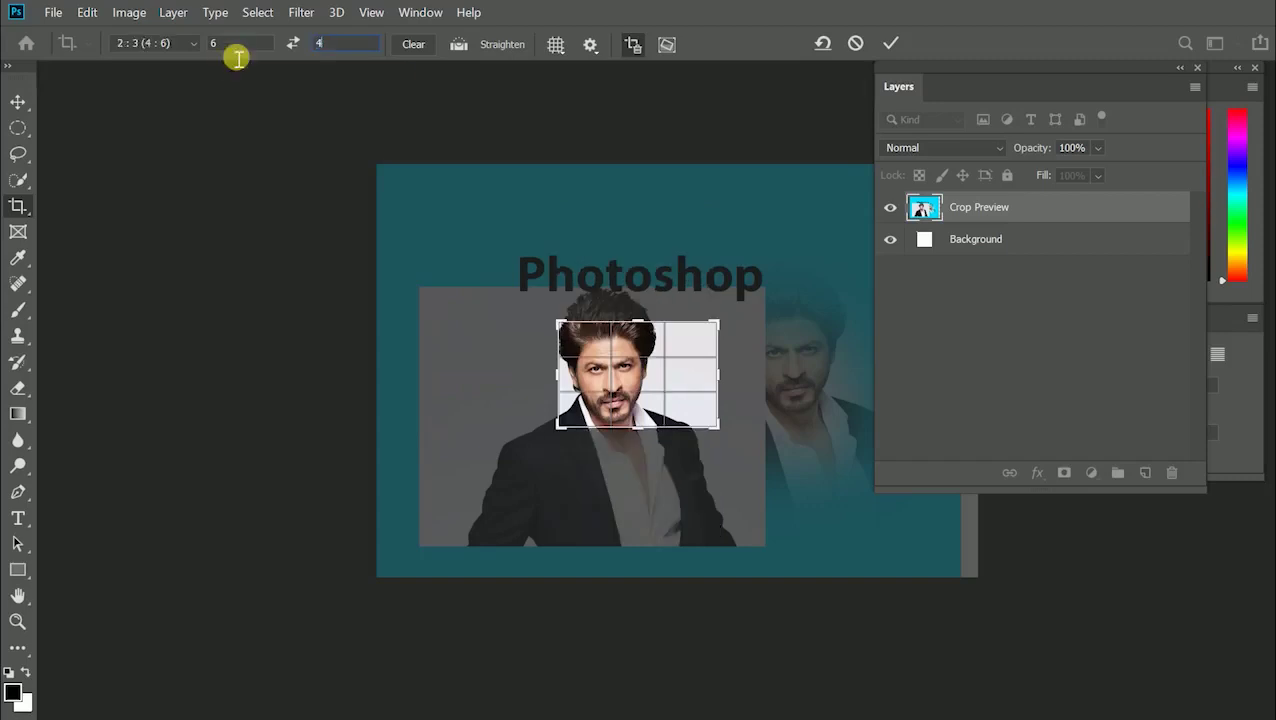
left_click(712, 421)
left_click_drag(712, 421, 648, 425)
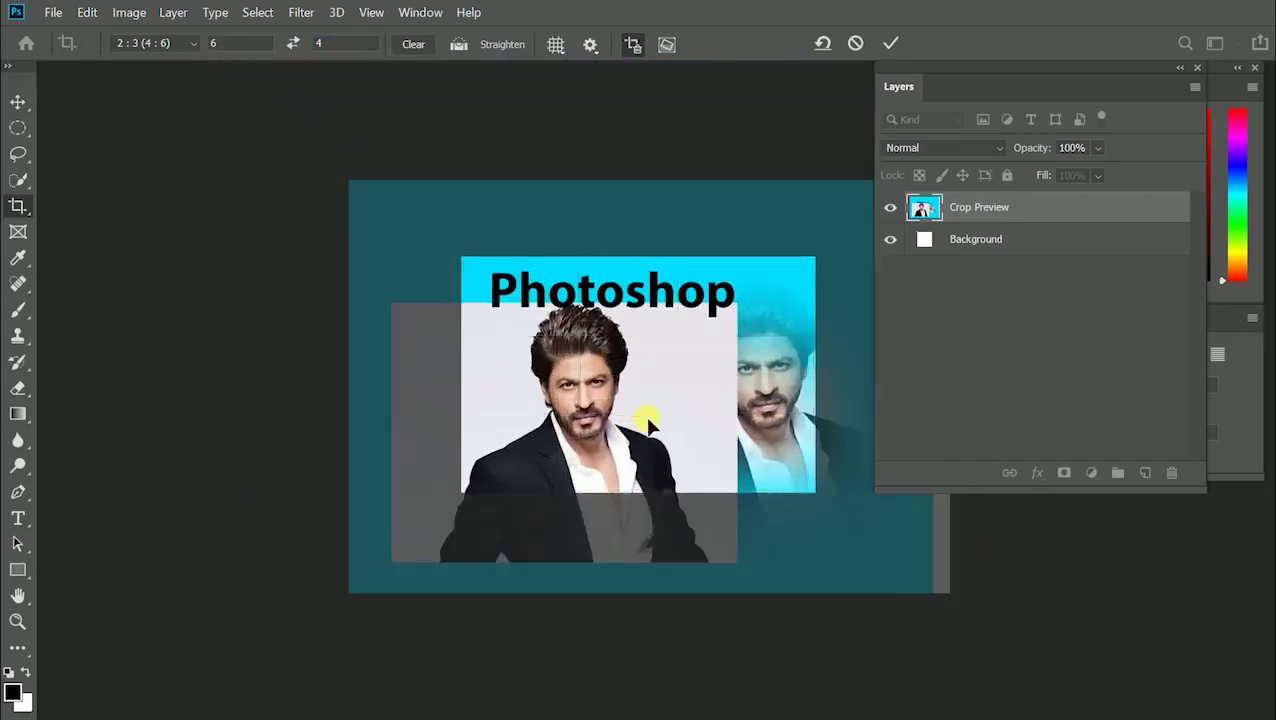
key("Escape")
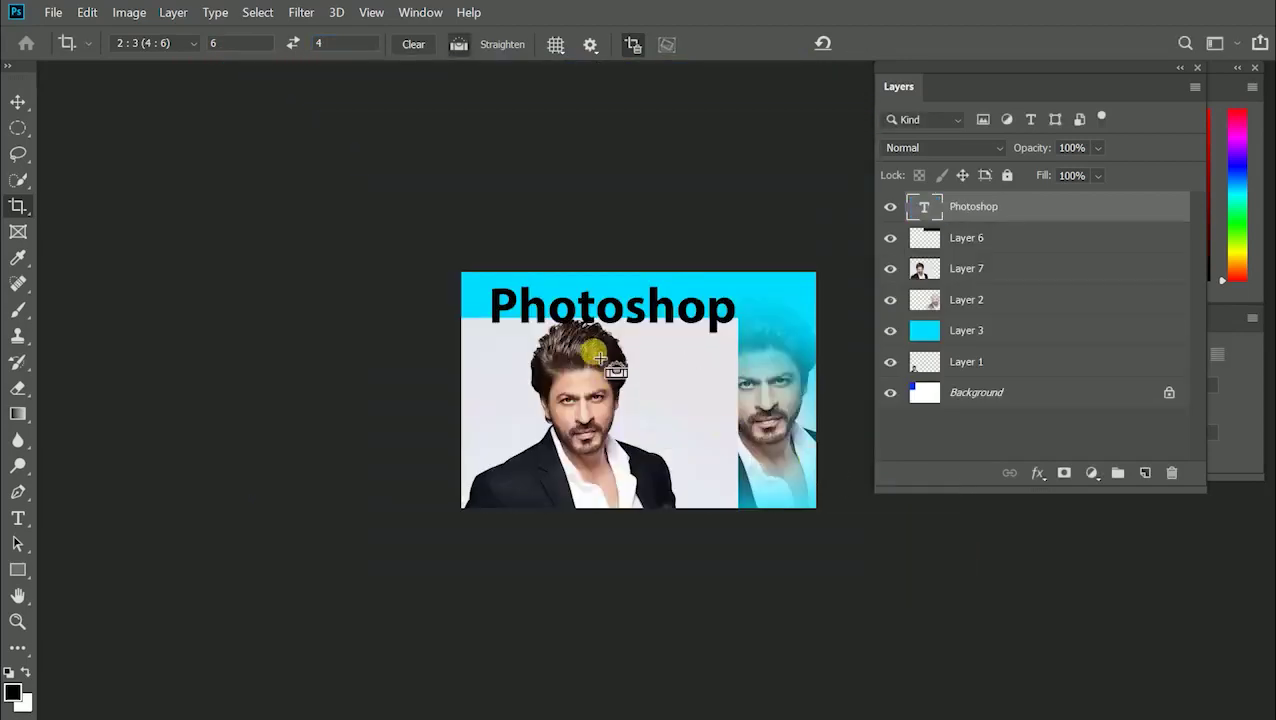
key("ctrl+z")
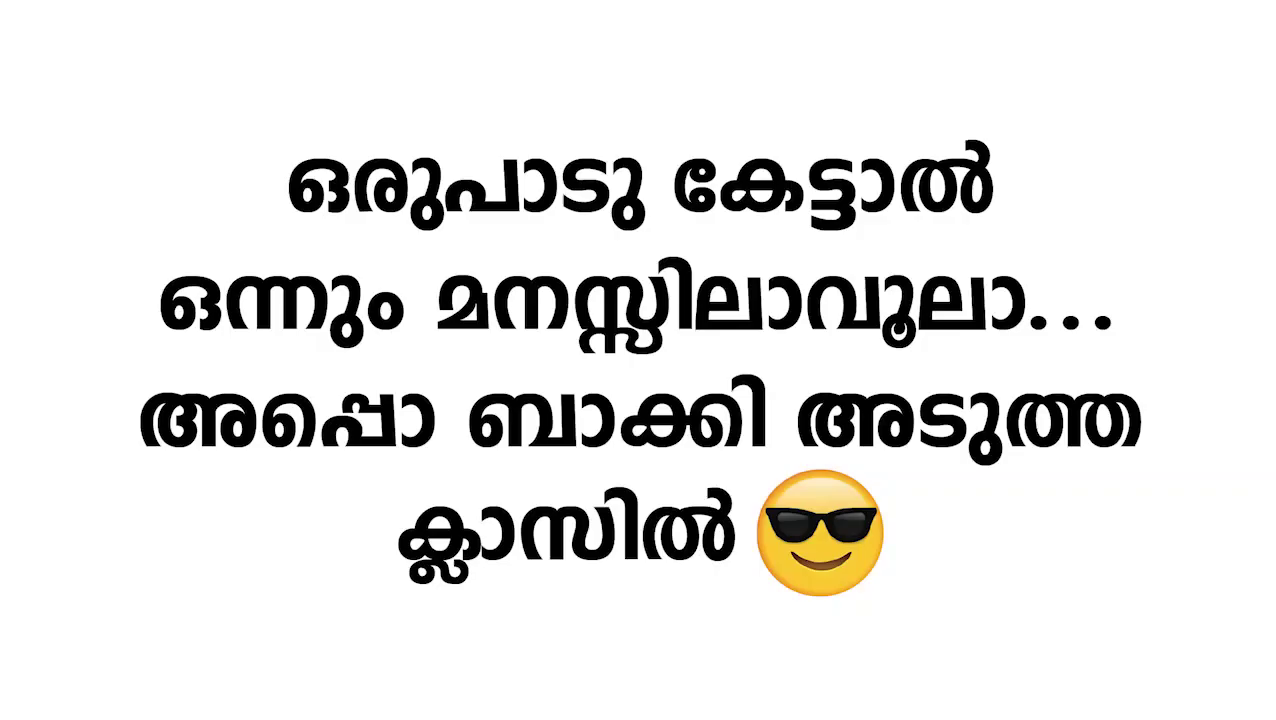